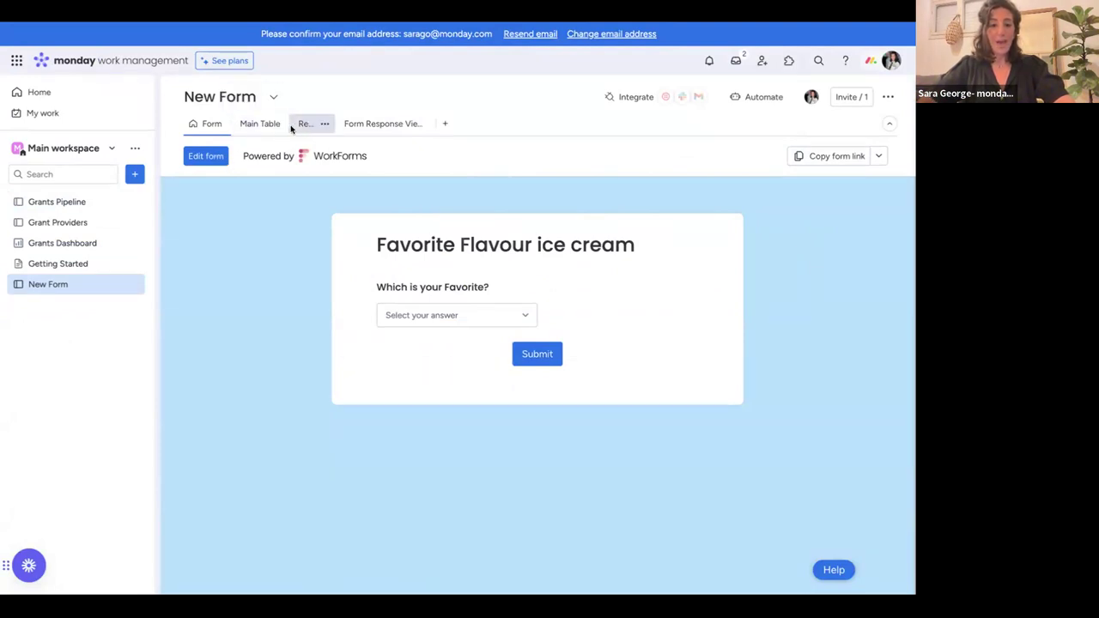
Switch the New Form board to Results to see the 7 submissions and Flavours pie chart.
{"action": "left_click", "coordinate": [250, 125]}
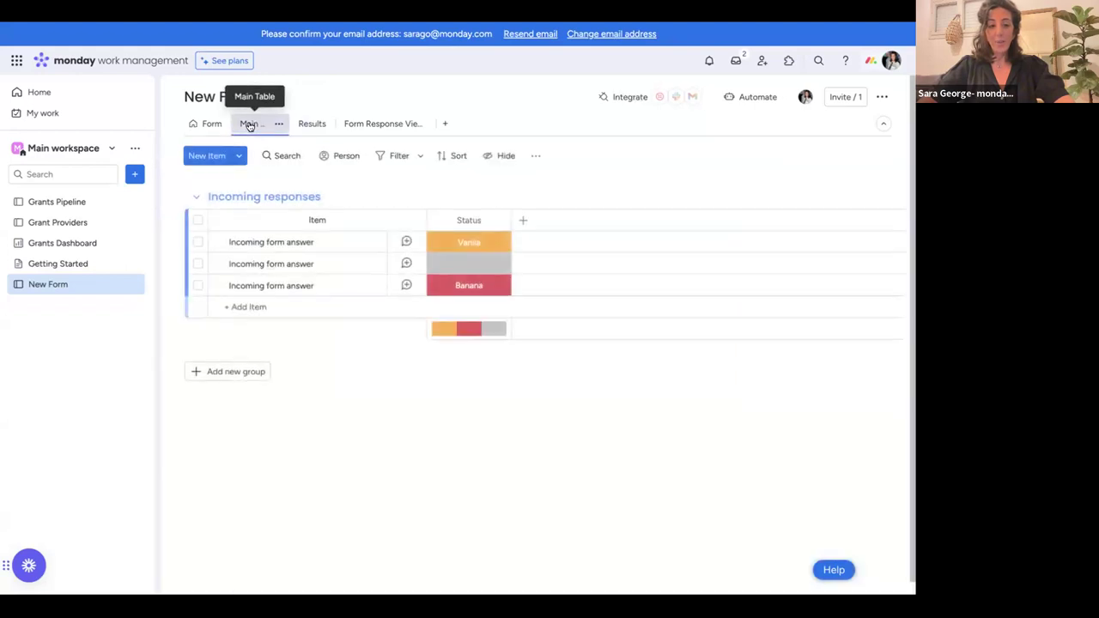
{"action": "left_click", "coordinate": [301, 124]}
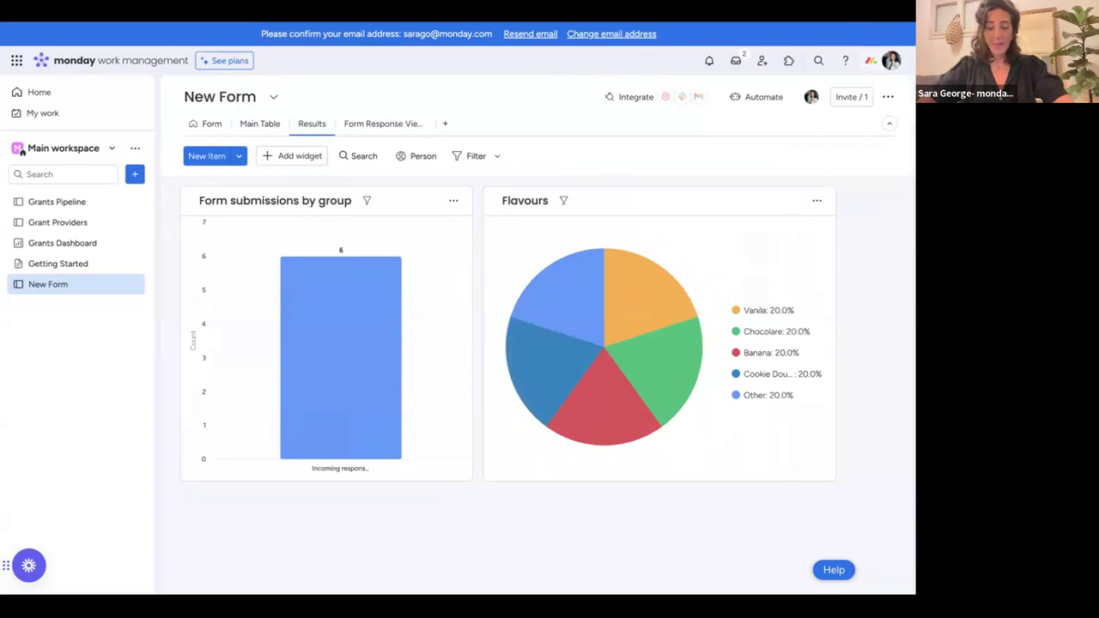
{"action": "mouse_move", "coordinate": [329, 436]}
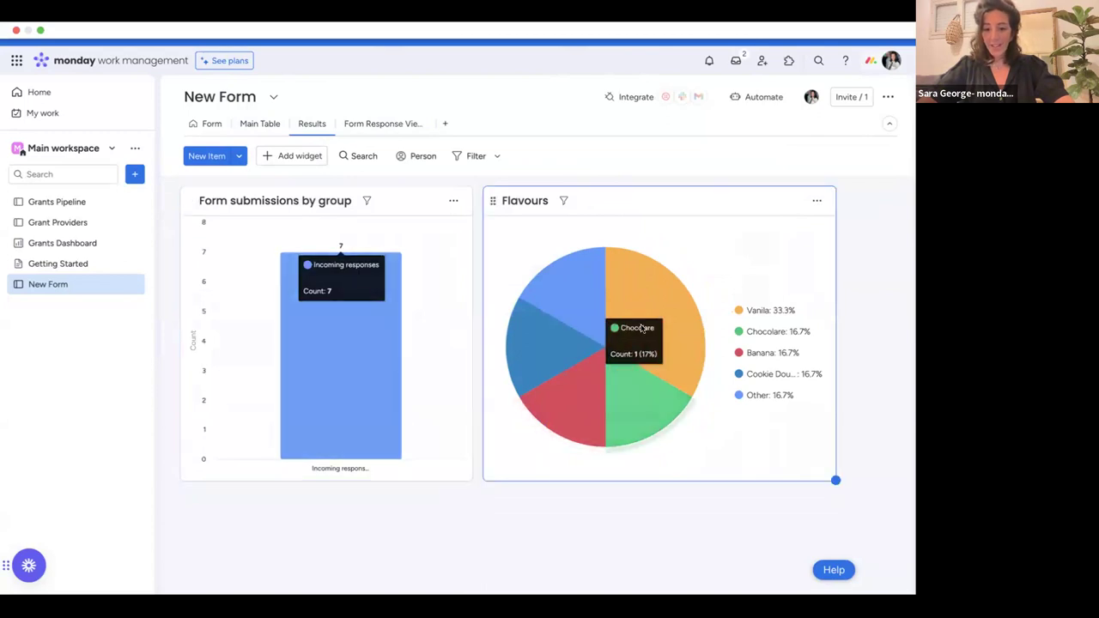
{"action": "mouse_move", "coordinate": [642, 321]}
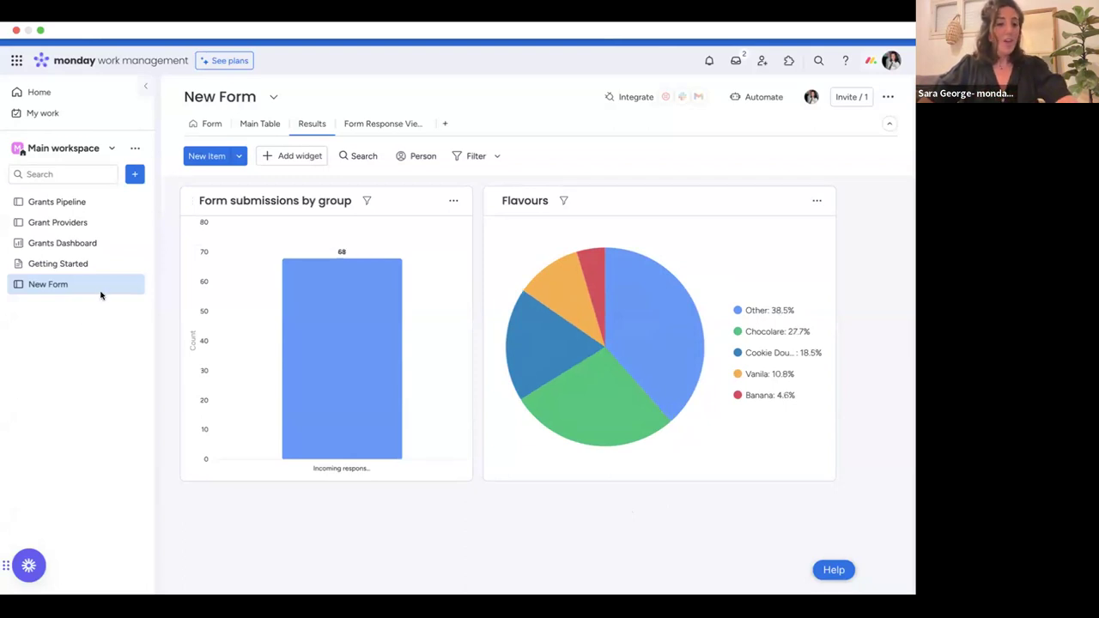
Go through Grants Pipeline and Grant Providers to reach the Grants Dashboard with its $90,000 awarded total.
{"action": "left_click", "coordinate": [103, 200]}
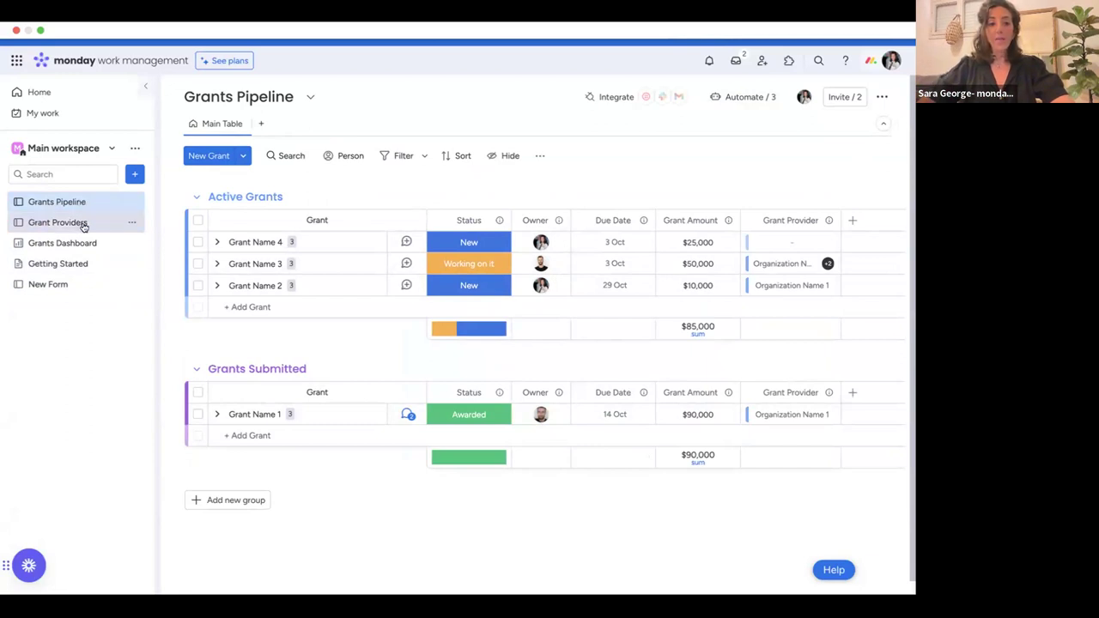
{"action": "left_click", "coordinate": [80, 224]}
{"action": "left_click", "coordinate": [86, 246]}
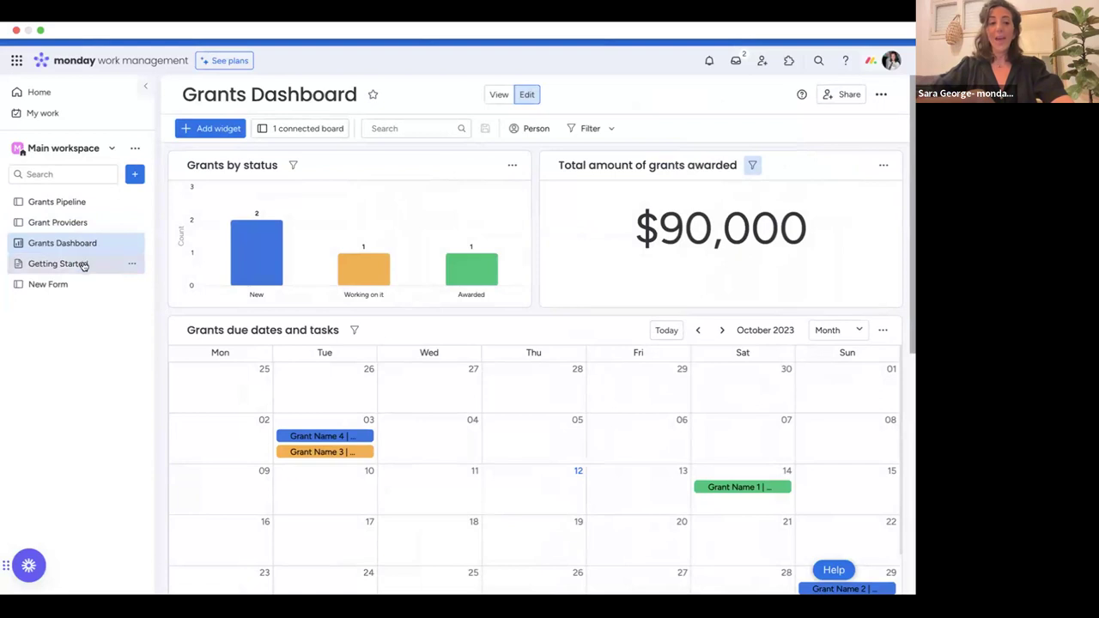
Open the Getting Started doc and scroll through its onboarding sections and videos.
{"action": "left_click", "coordinate": [83, 265]}
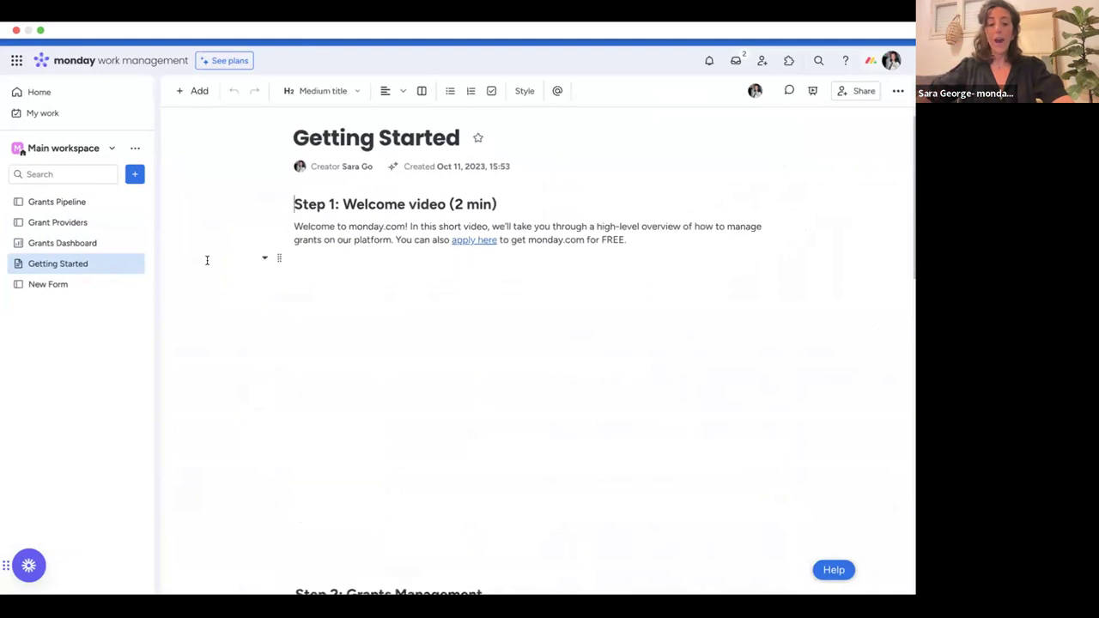
{"action": "scroll", "coordinate": [207, 261], "scroll_direction": "down", "scroll_amount": 3}
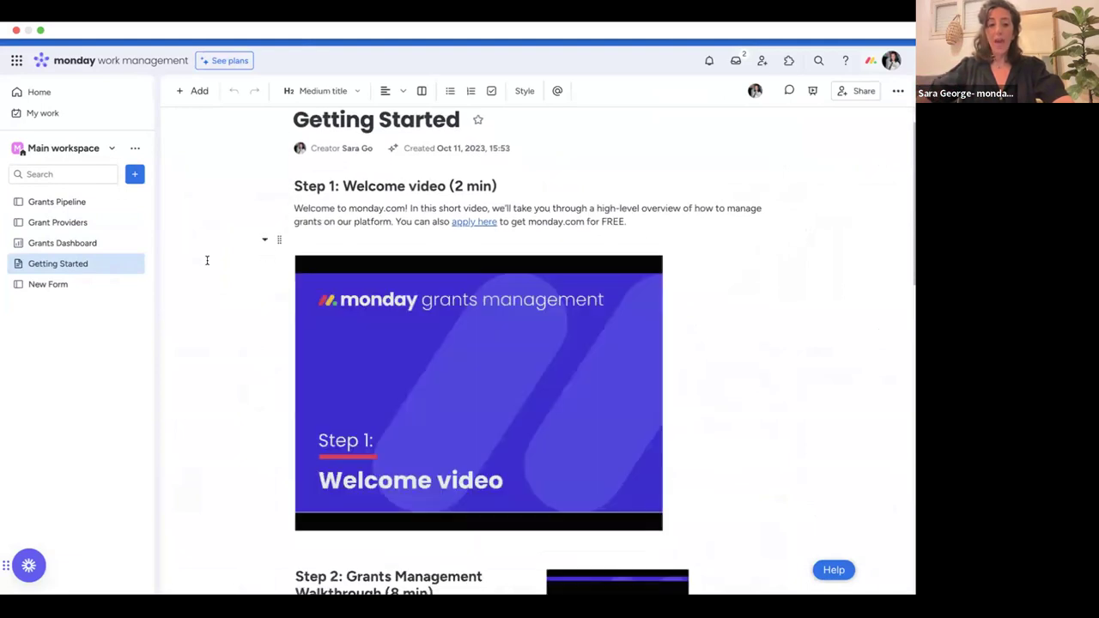
{"action": "scroll", "coordinate": [207, 260], "scroll_direction": "down", "scroll_amount": 8}
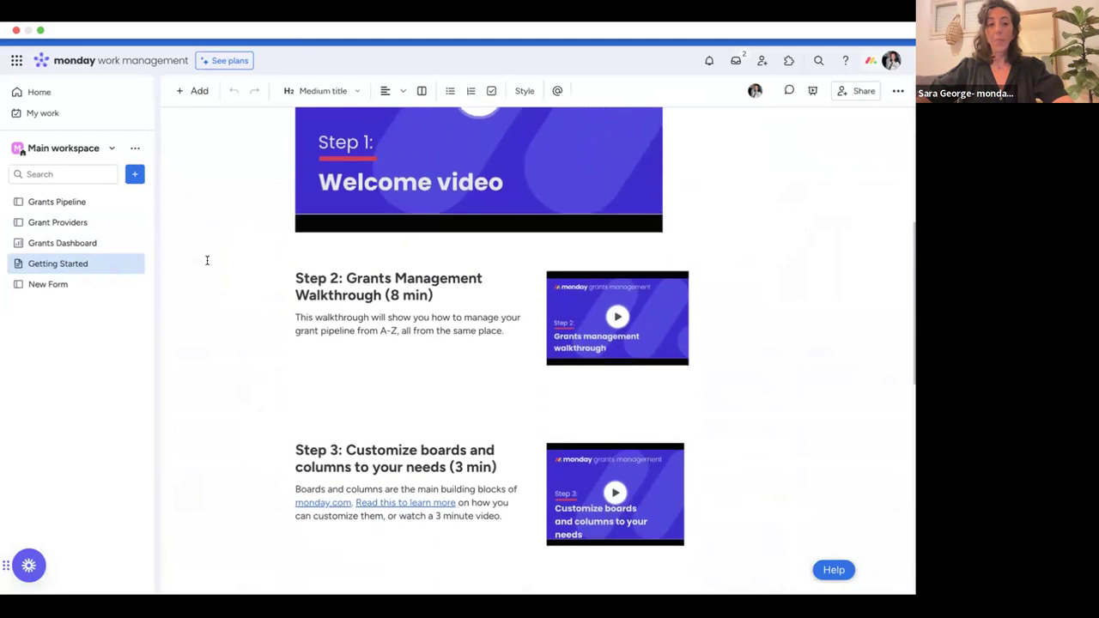
{"action": "scroll", "coordinate": [207, 260], "scroll_direction": "down", "scroll_amount": 3}
{"action": "scroll", "coordinate": [207, 260], "scroll_direction": "up", "scroll_amount": 15}
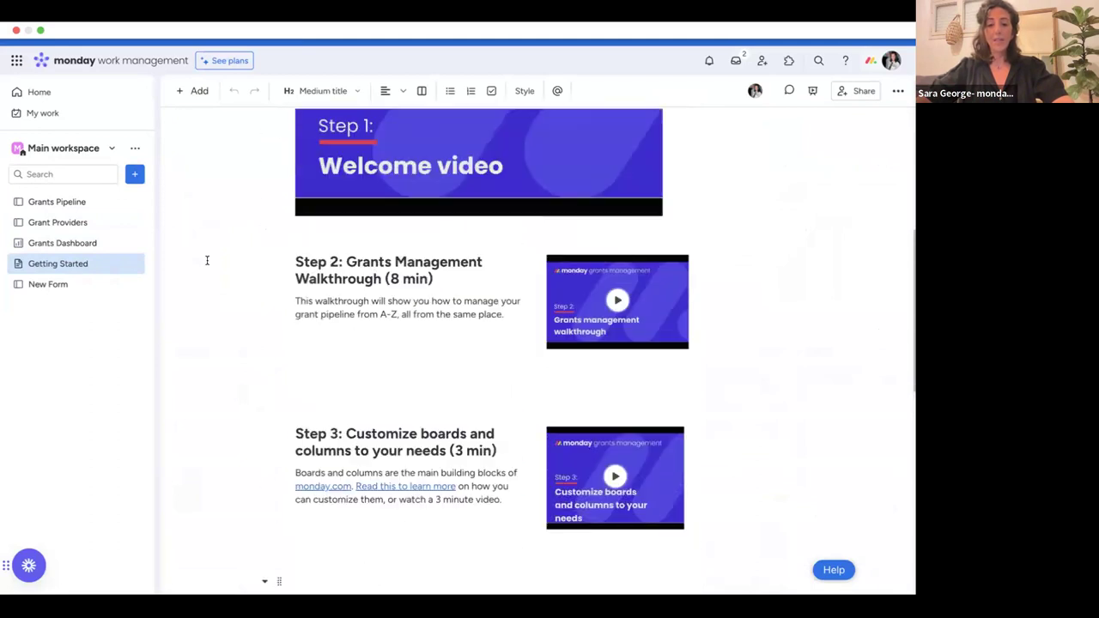
Open Grants Pipeline, collapse the Active Grants and Grants Submitted groups, then expand both again.
{"action": "left_click", "coordinate": [102, 202]}
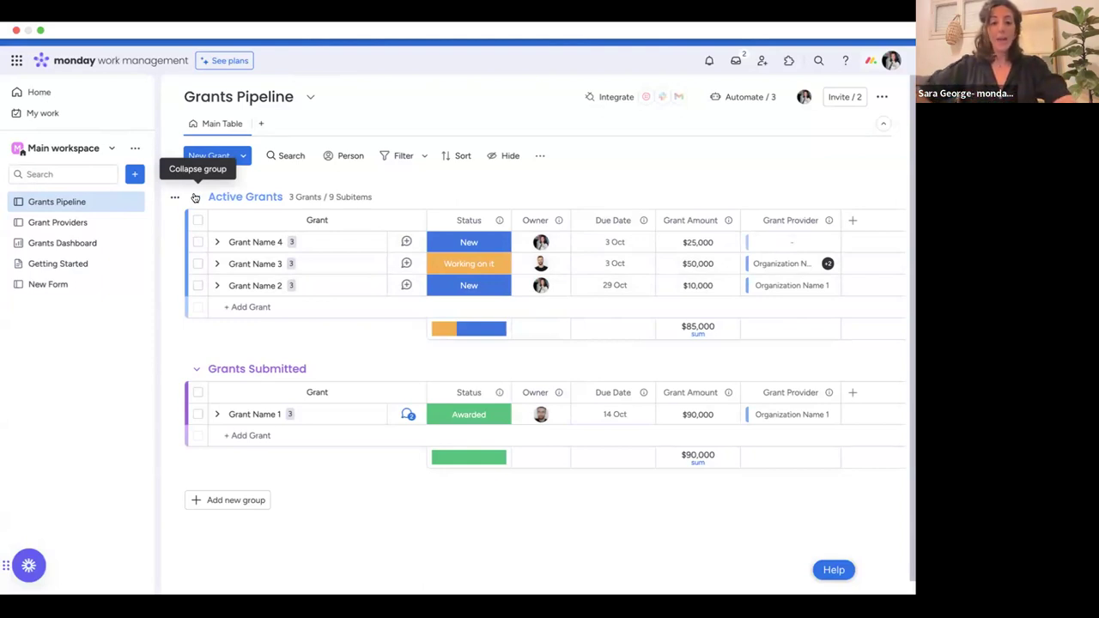
{"action": "left_click", "coordinate": [195, 199]}
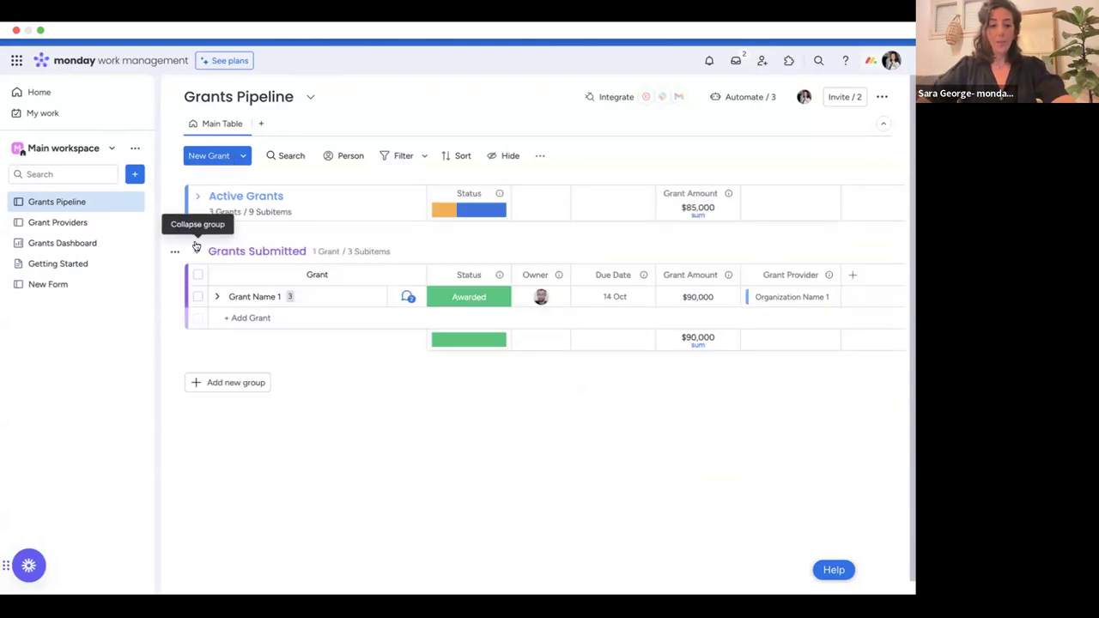
{"action": "left_click", "coordinate": [196, 248]}
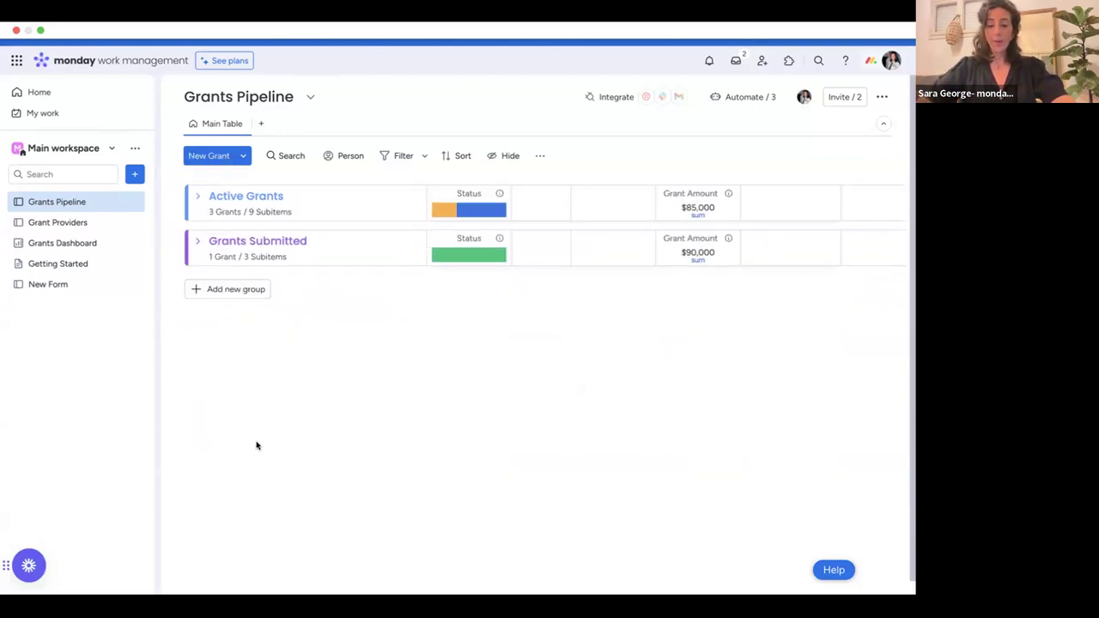
{"action": "left_click", "coordinate": [196, 245]}
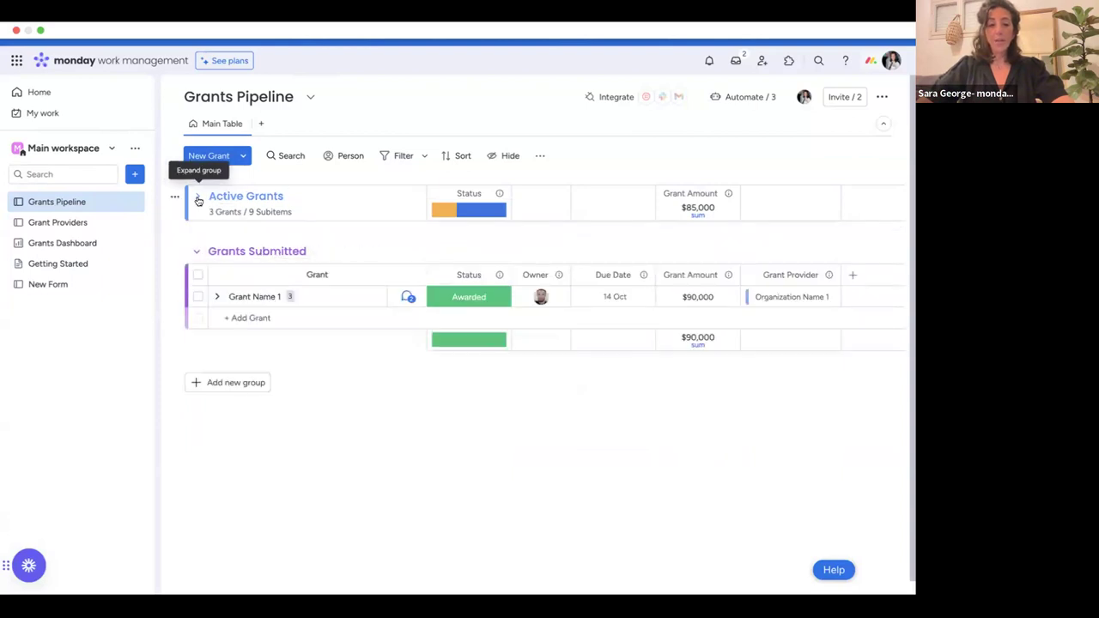
{"action": "left_click", "coordinate": [198, 199]}
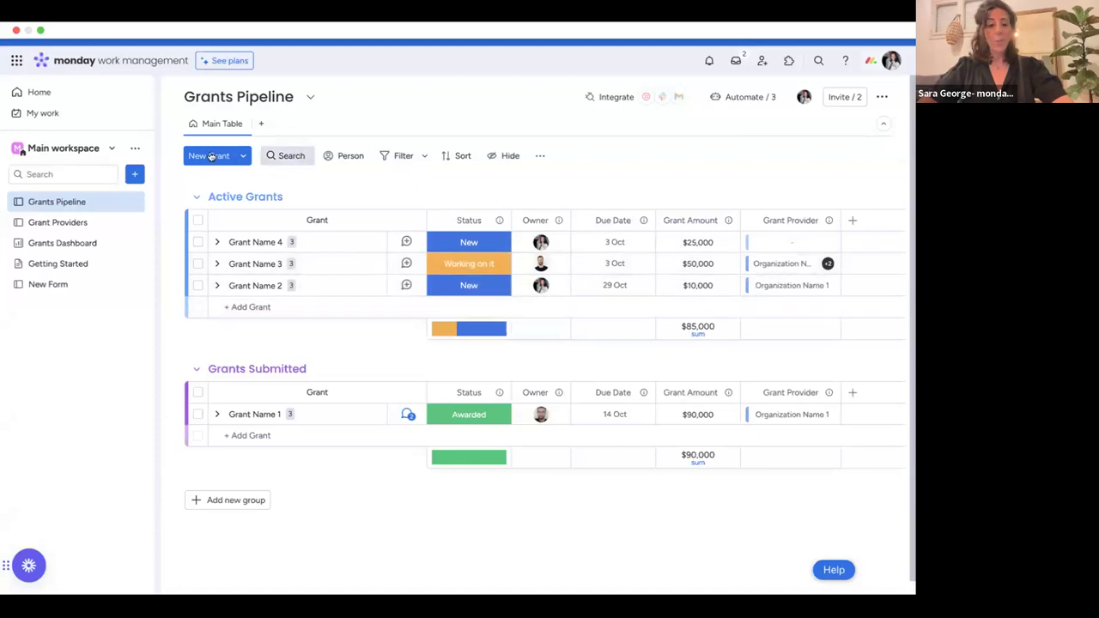
Switch from Grants Pipeline to the Grant Providers board.
{"action": "left_click", "coordinate": [61, 225]}
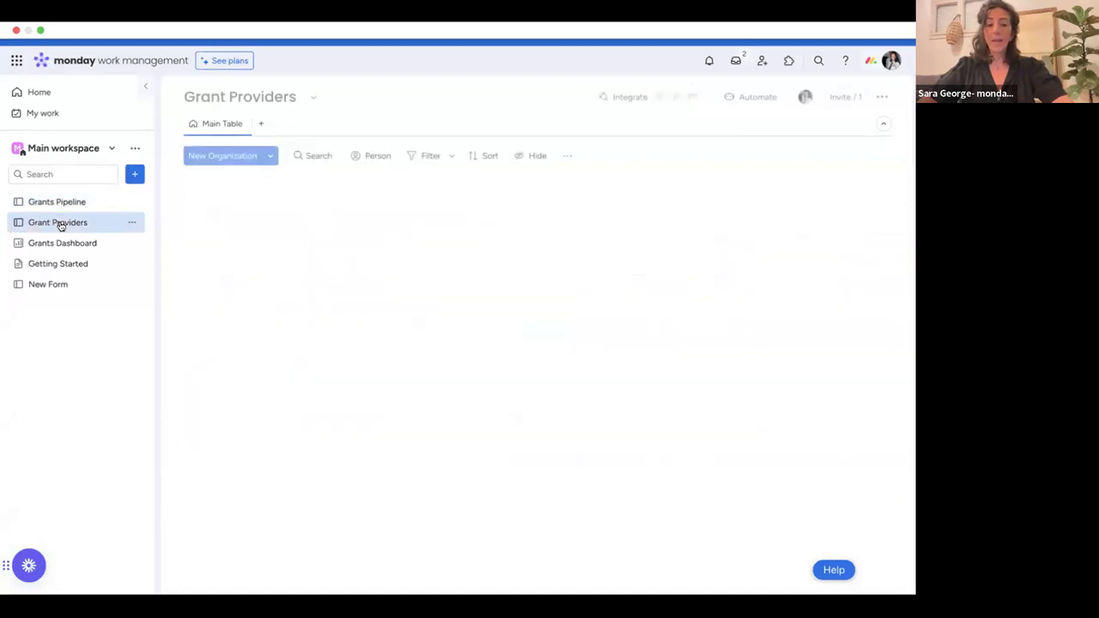
Go back to the Grants Pipeline board from Grant Providers.
{"action": "left_click", "coordinate": [89, 204]}
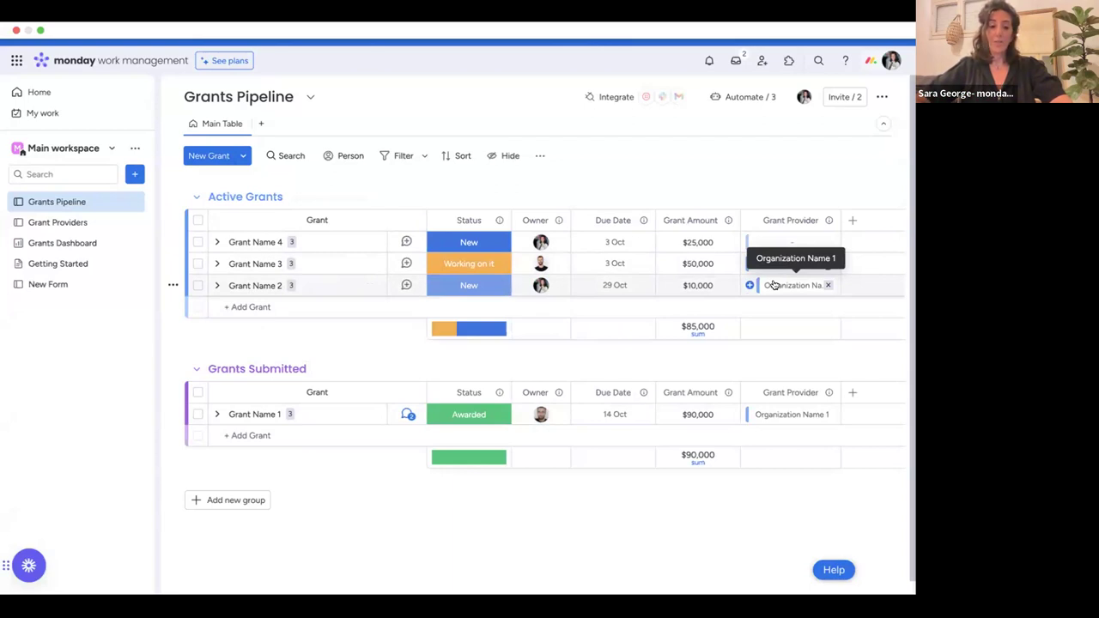
Flip between Grant Providers and Grants Pipeline, ending on the Grant Providers organization list.
{"action": "left_click", "coordinate": [80, 225]}
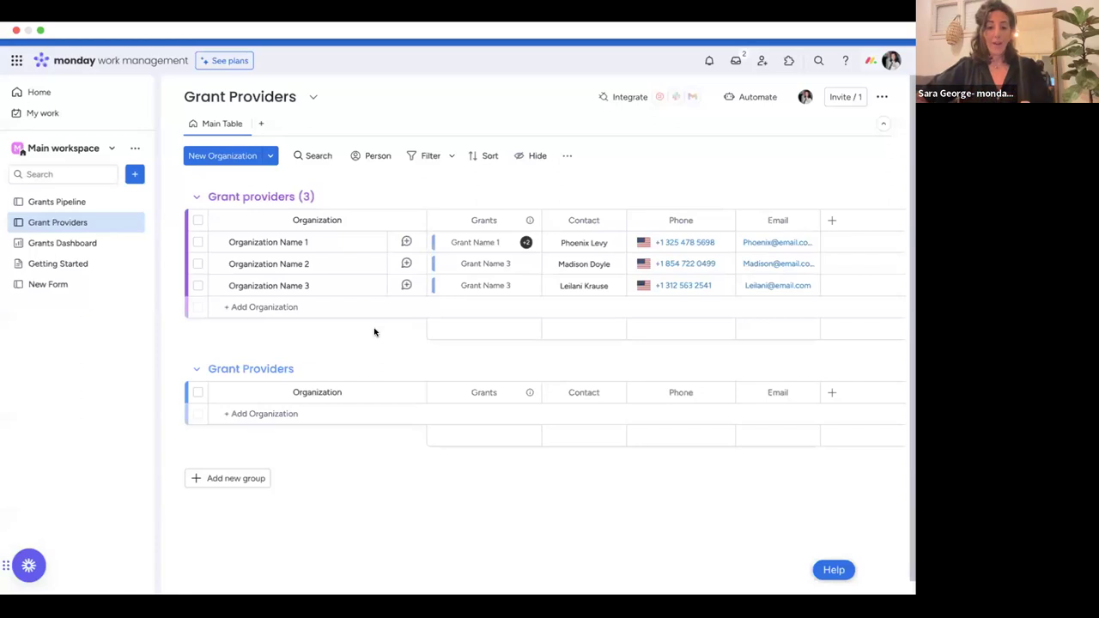
{"action": "left_click", "coordinate": [96, 202]}
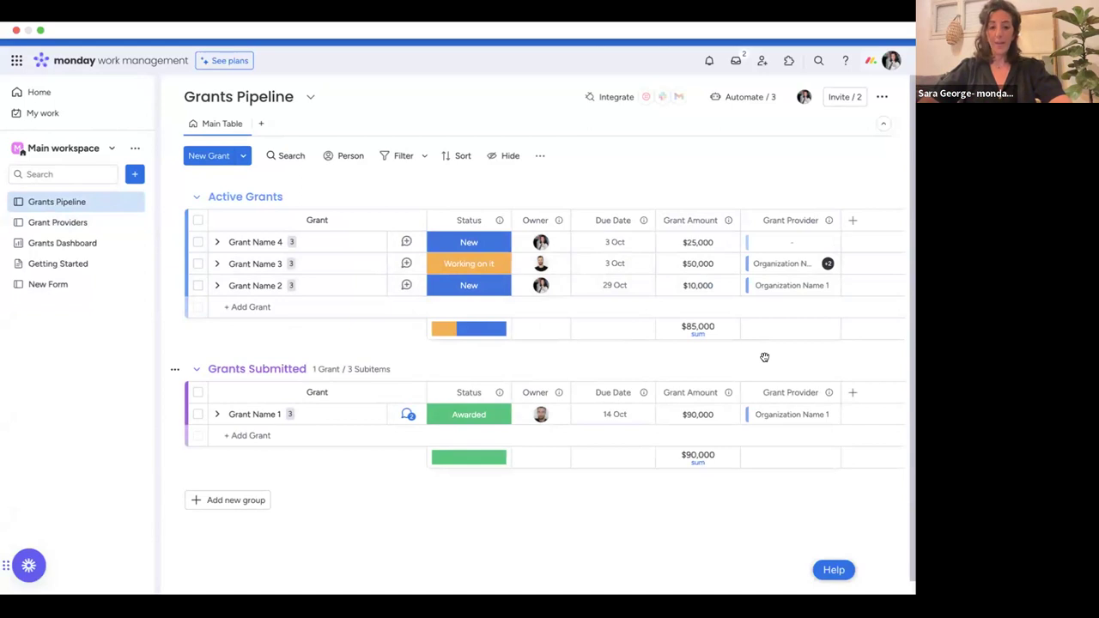
{"action": "left_click", "coordinate": [81, 223]}
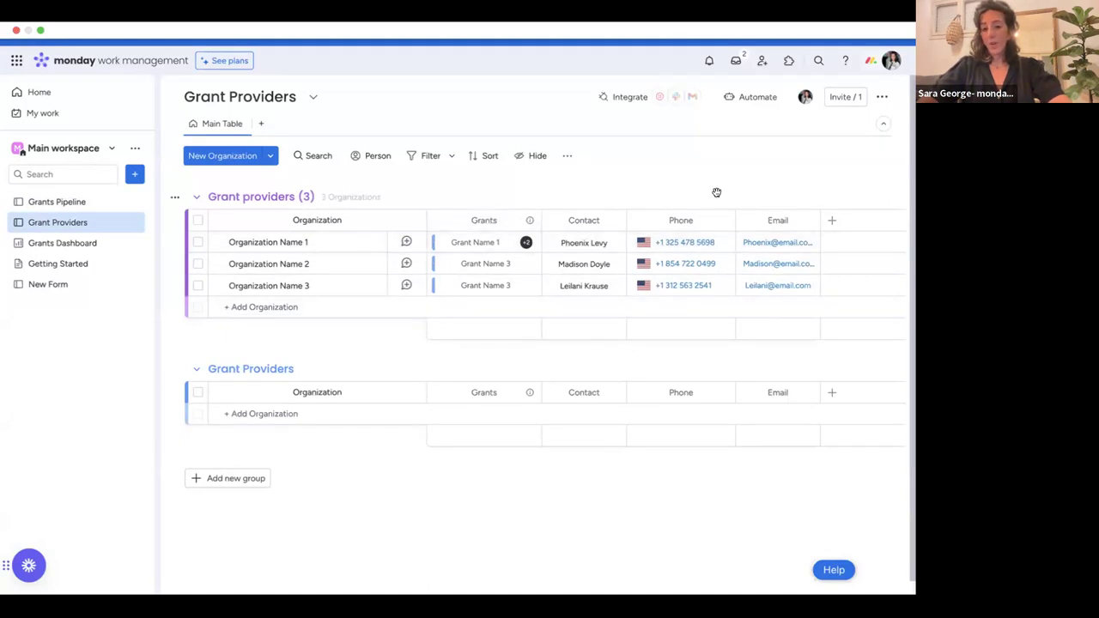
Open the Grants Dashboard and read the counts on the Grants by status bars.
{"action": "left_click", "coordinate": [79, 246]}
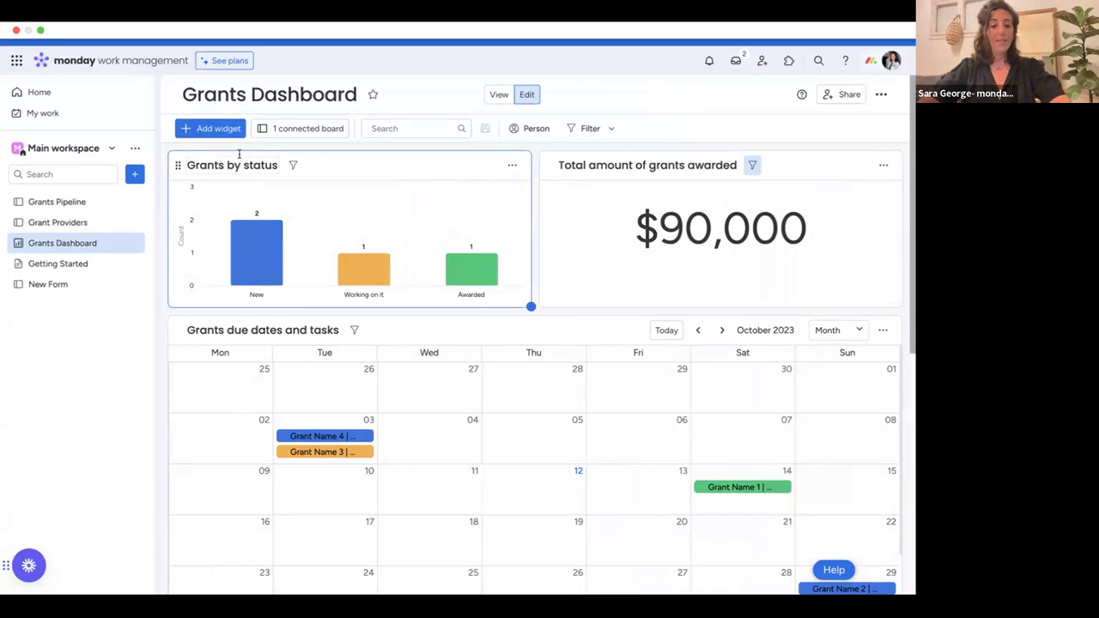
{"action": "mouse_move", "coordinate": [455, 277]}
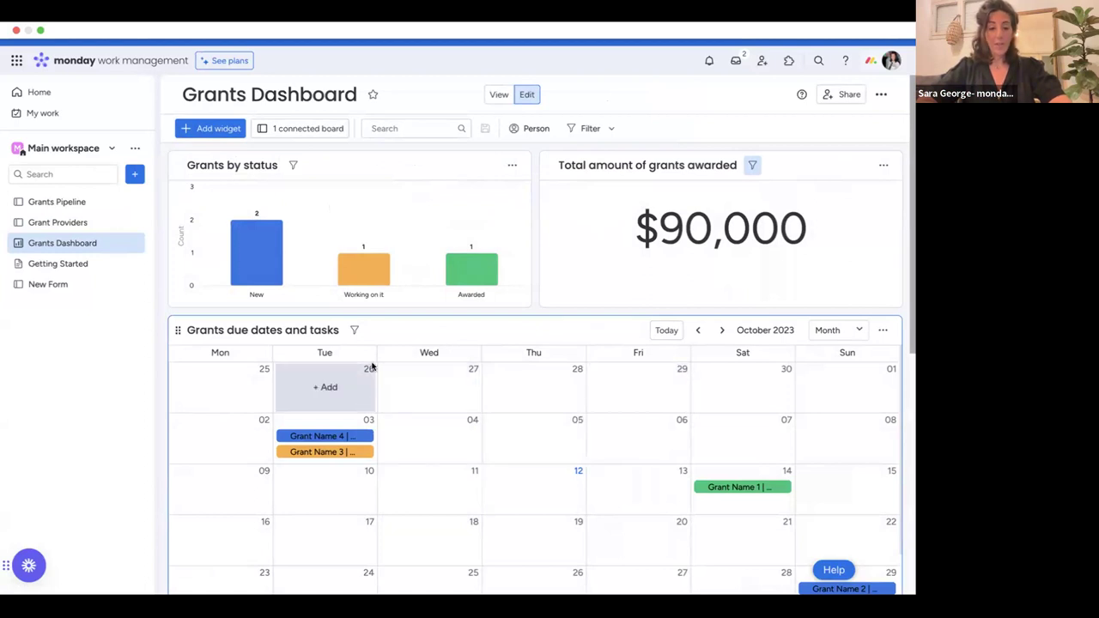
{"action": "mouse_move", "coordinate": [280, 249]}
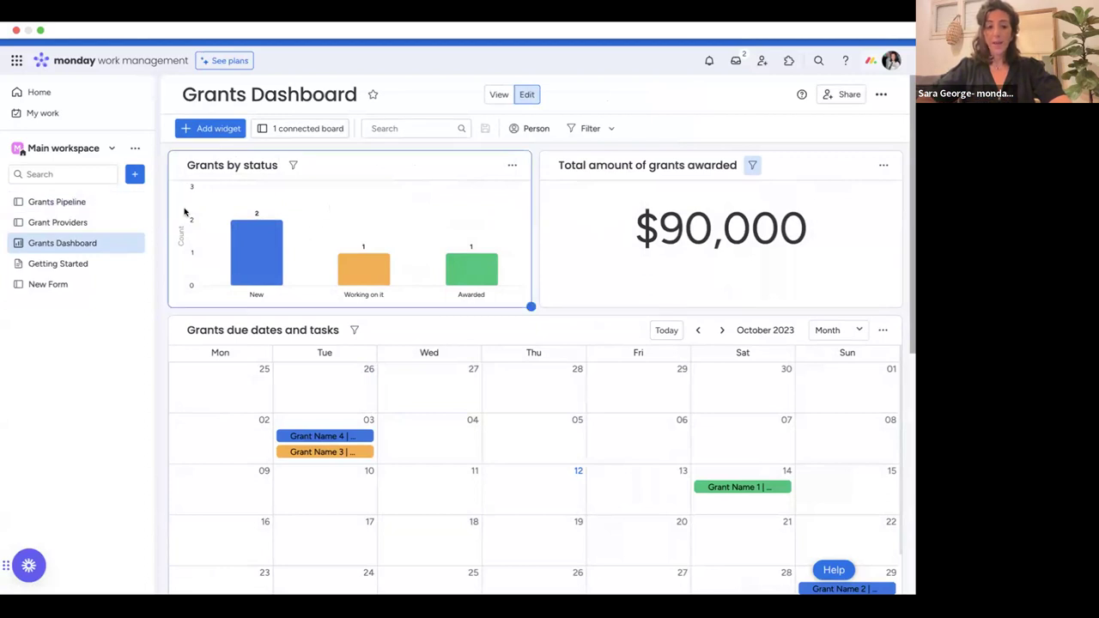
{"action": "mouse_move", "coordinate": [262, 270]}
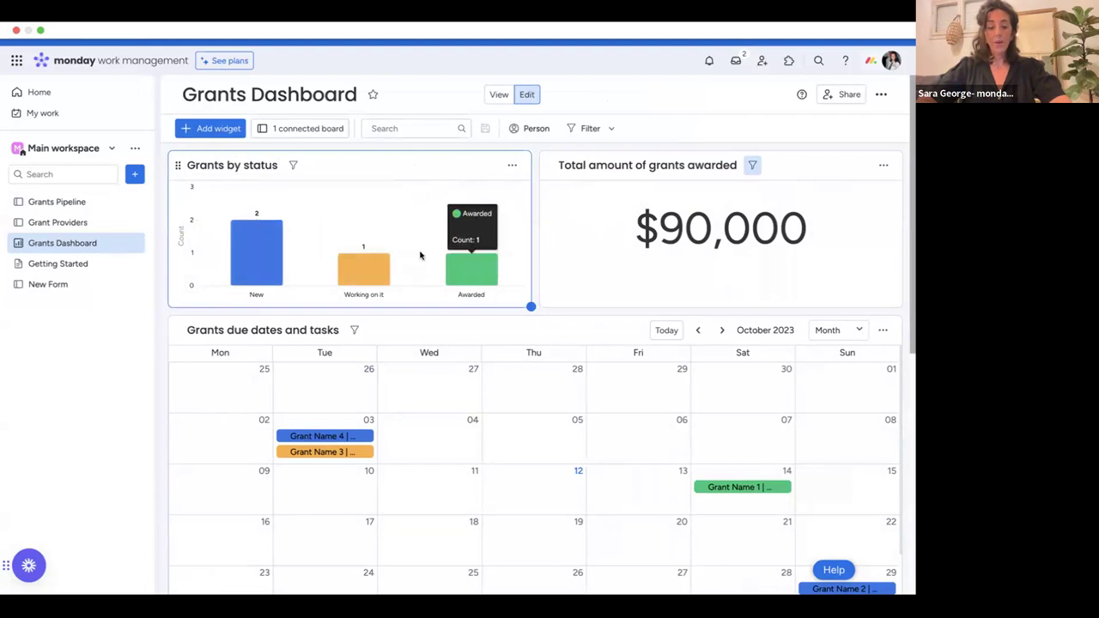
On Grants Pipeline, change Grant Name 2's status to Working on it.
{"action": "left_click", "coordinate": [98, 202]}
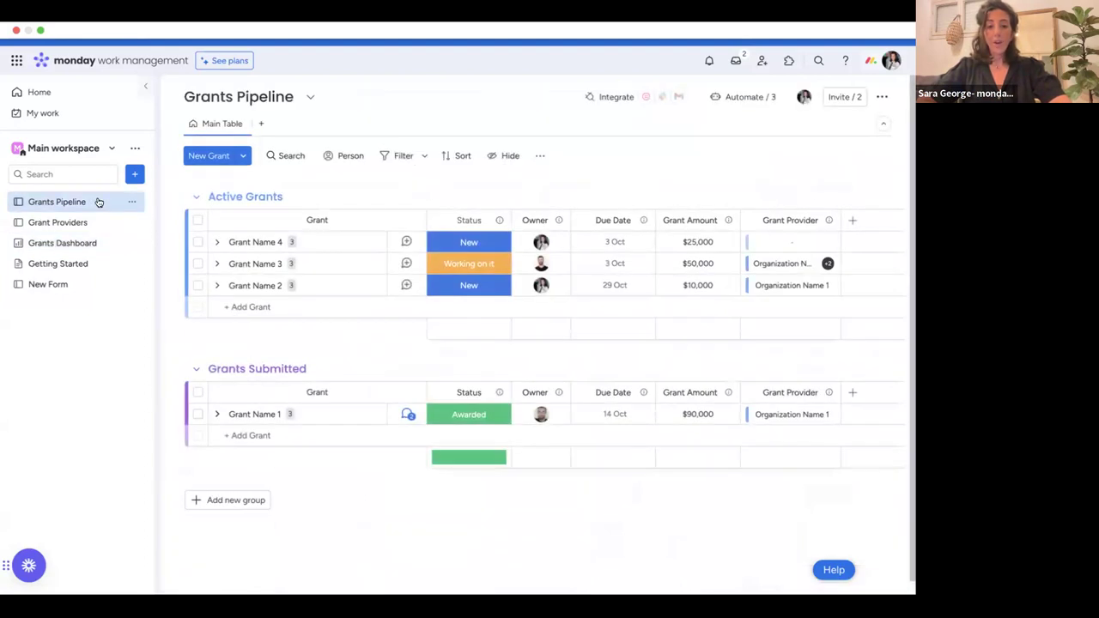
{"action": "left_click", "coordinate": [482, 289]}
{"action": "left_click", "coordinate": [488, 349]}
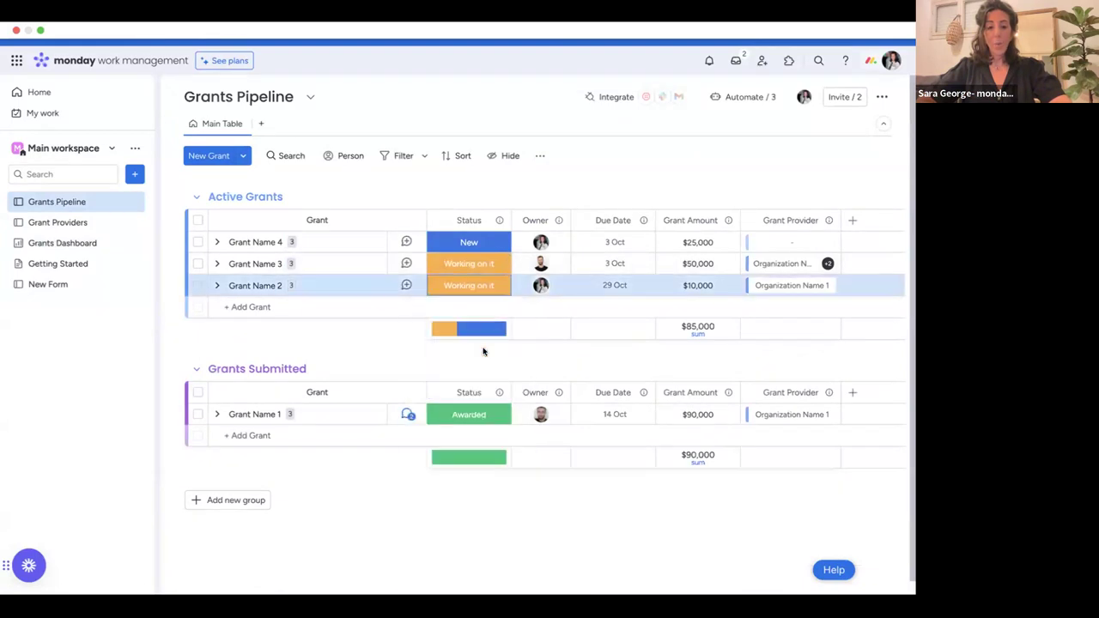
Check the updated status counts on the Grants Dashboard, then return to Grants Pipeline.
{"action": "left_click", "coordinate": [84, 244]}
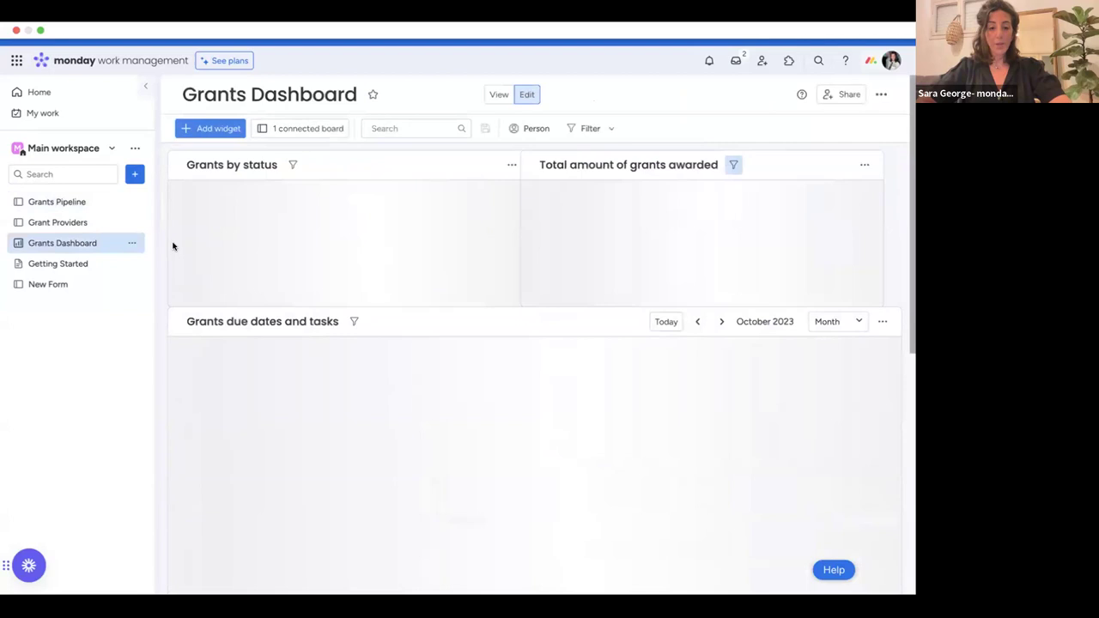
{"action": "mouse_move", "coordinate": [267, 273]}
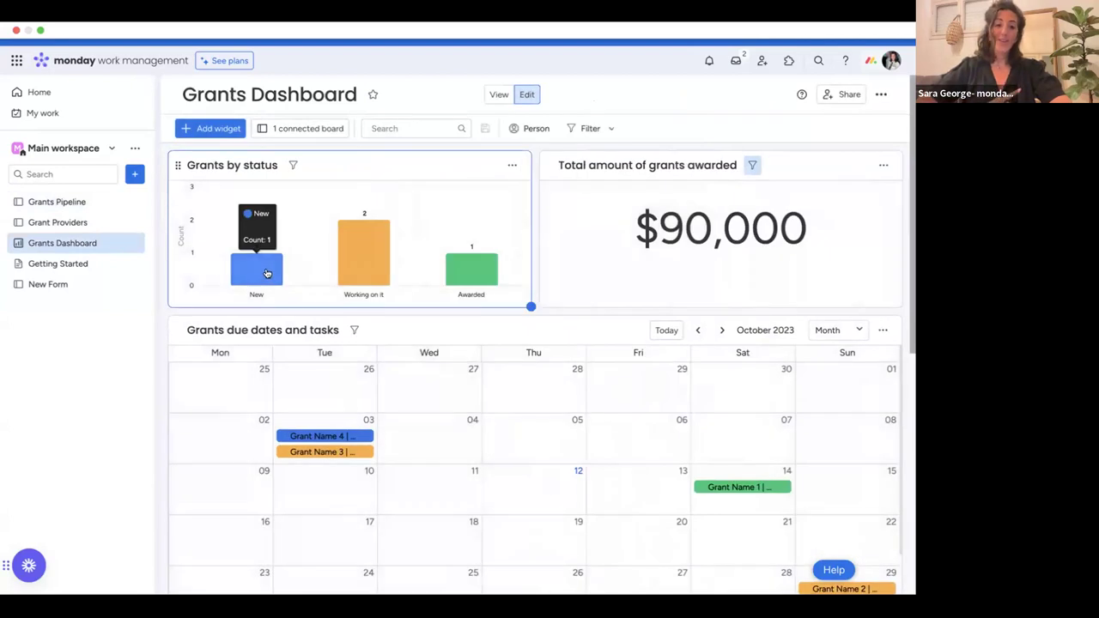
{"action": "mouse_move", "coordinate": [491, 268]}
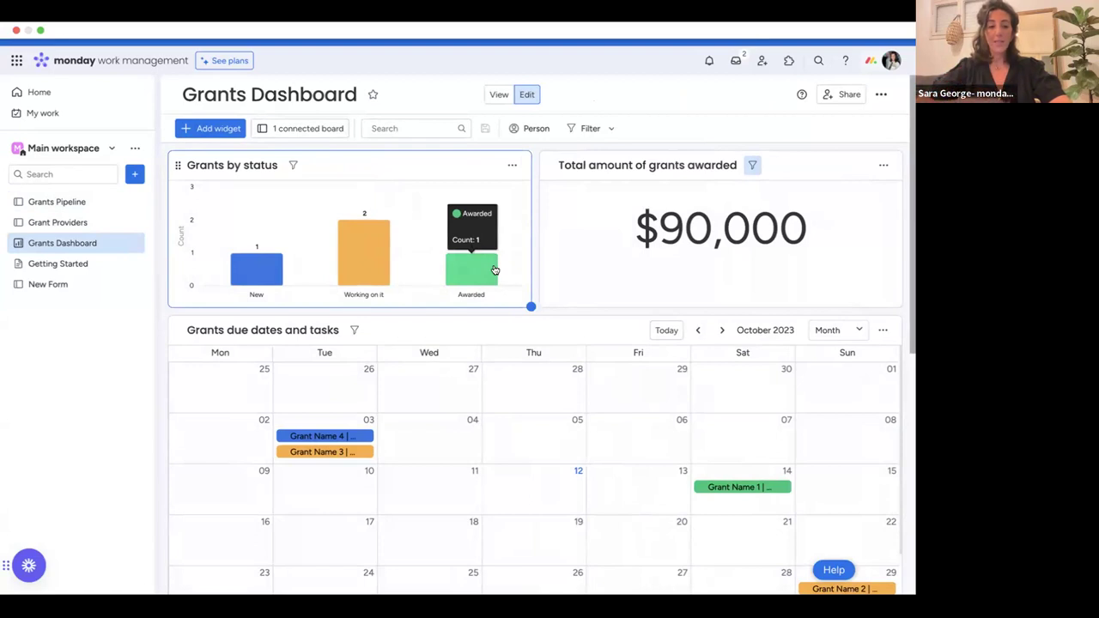
{"action": "left_click", "coordinate": [82, 202]}
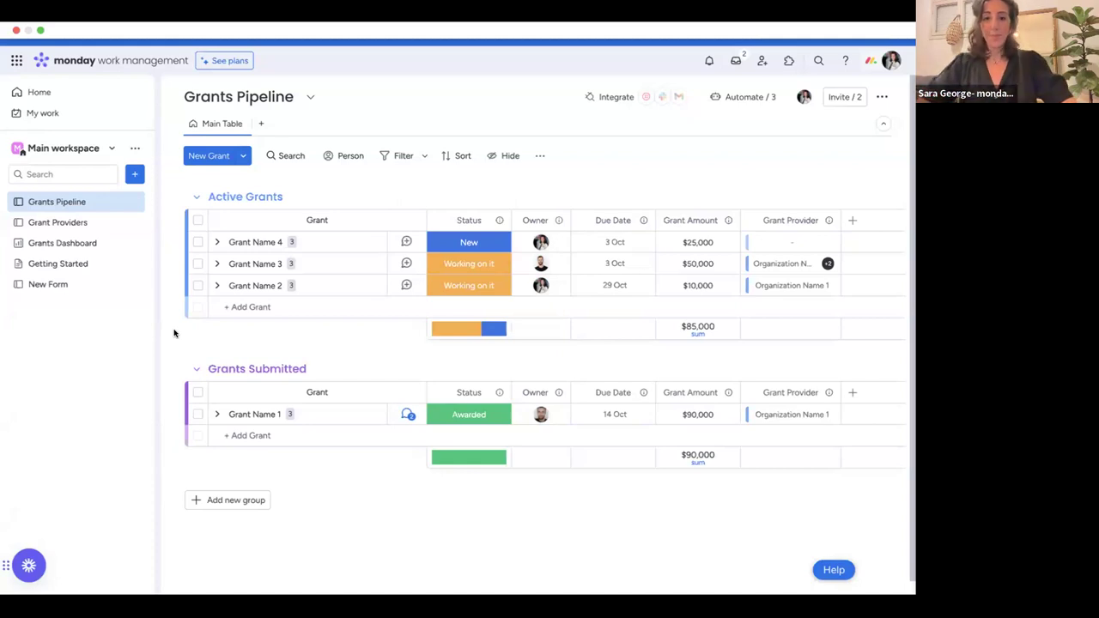
Add the organization 'Protect the Bee' on Grant Providers and assign it a contact.
{"action": "left_click", "coordinate": [82, 225]}
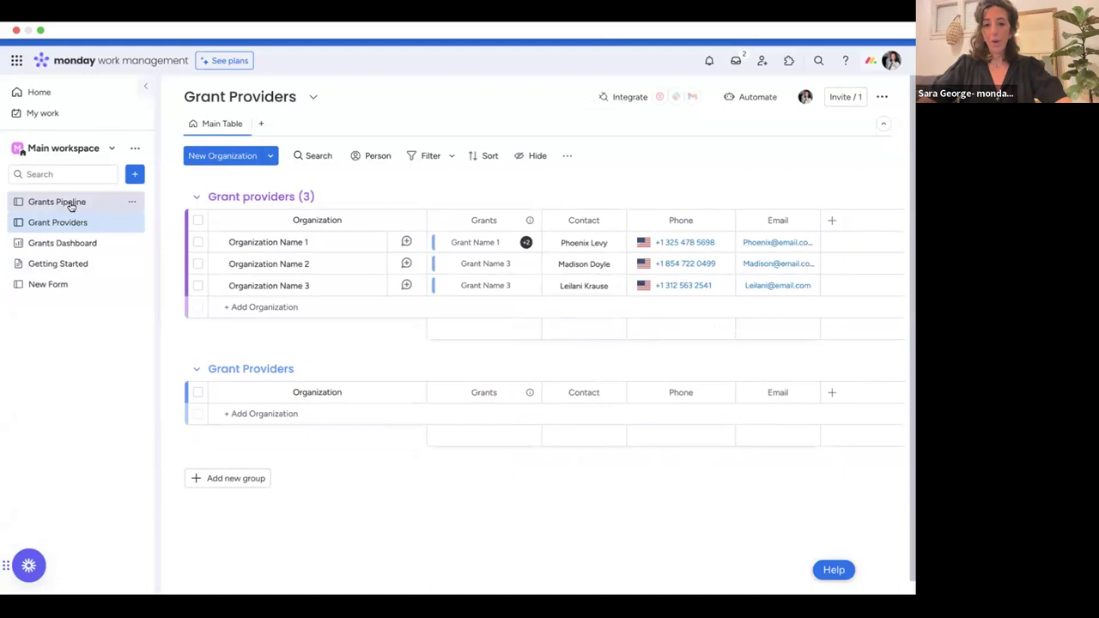
{"action": "left_click", "coordinate": [263, 306]}
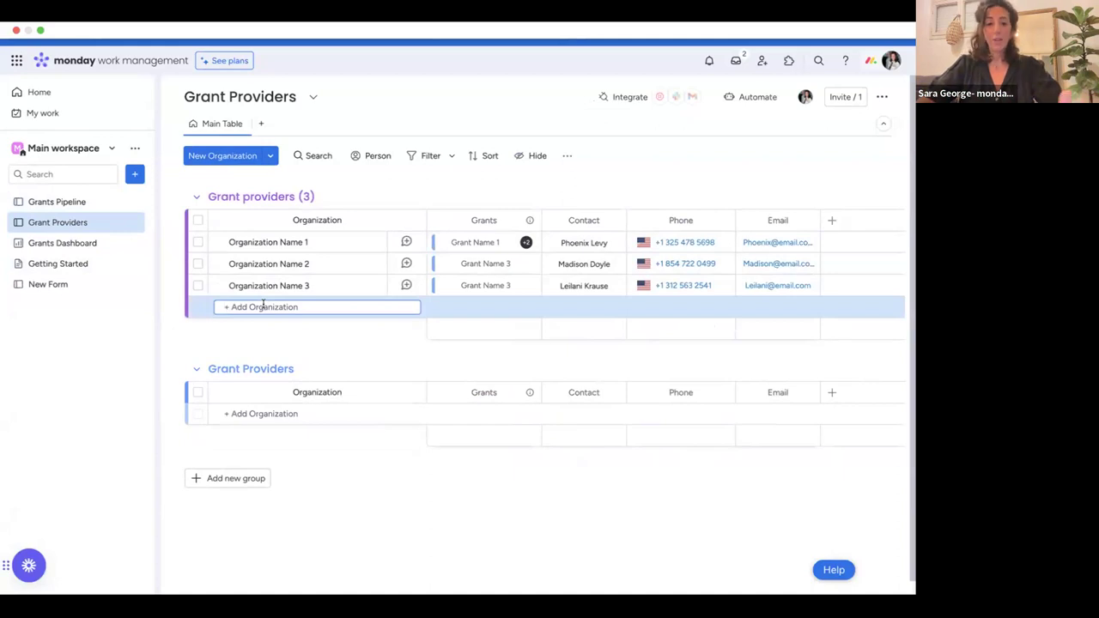
{"action": "type", "text": "P"}
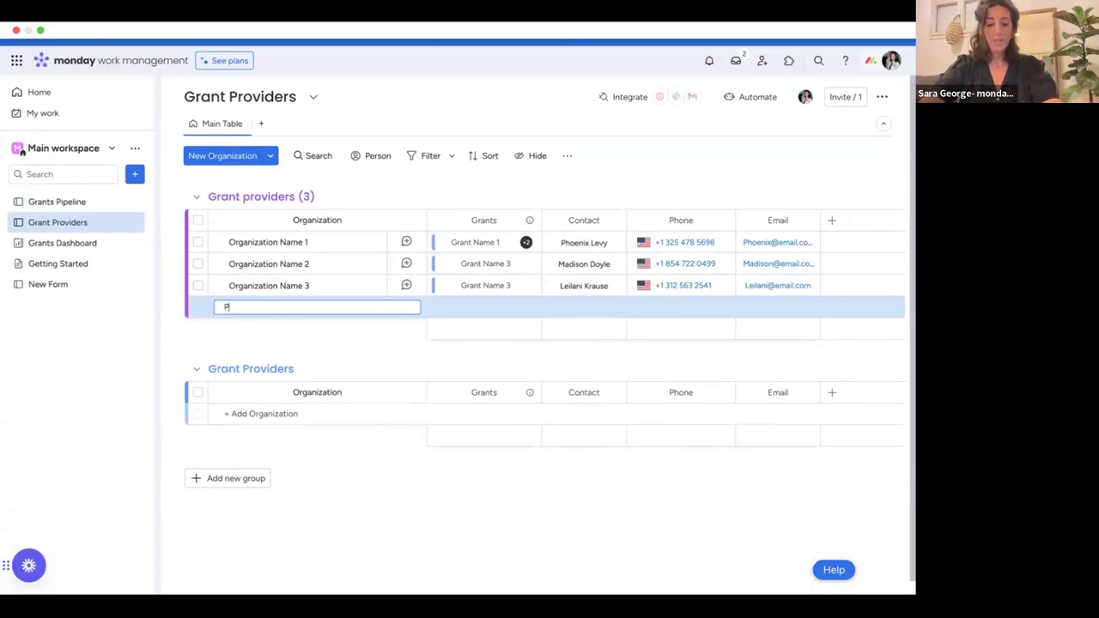
{"action": "type", "text": "rotect the Bee"}
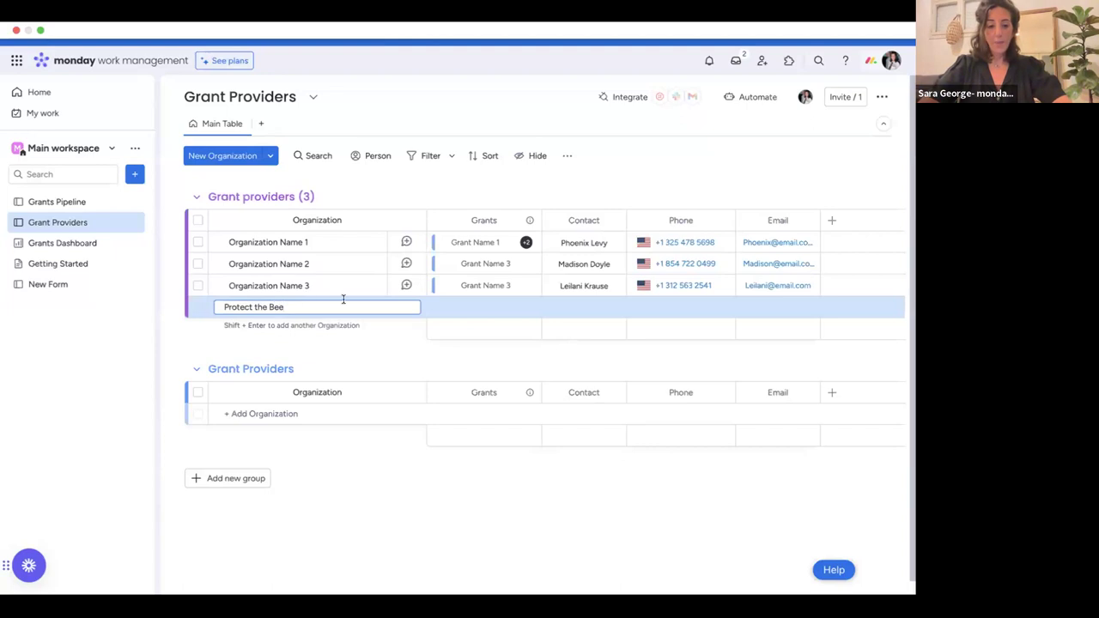
{"action": "key", "text": "Return"}
{"action": "left_click", "coordinate": [578, 307]}
{"action": "type", "text": "Jo sm"}
{"action": "key", "text": "Return"}
Paste a copied phone number and add the contact's e-mail for Protect the Bee, then return to Grants Pipeline.
{"action": "left_click", "coordinate": [630, 285]}
{"action": "key", "text": "ctrl+c"}
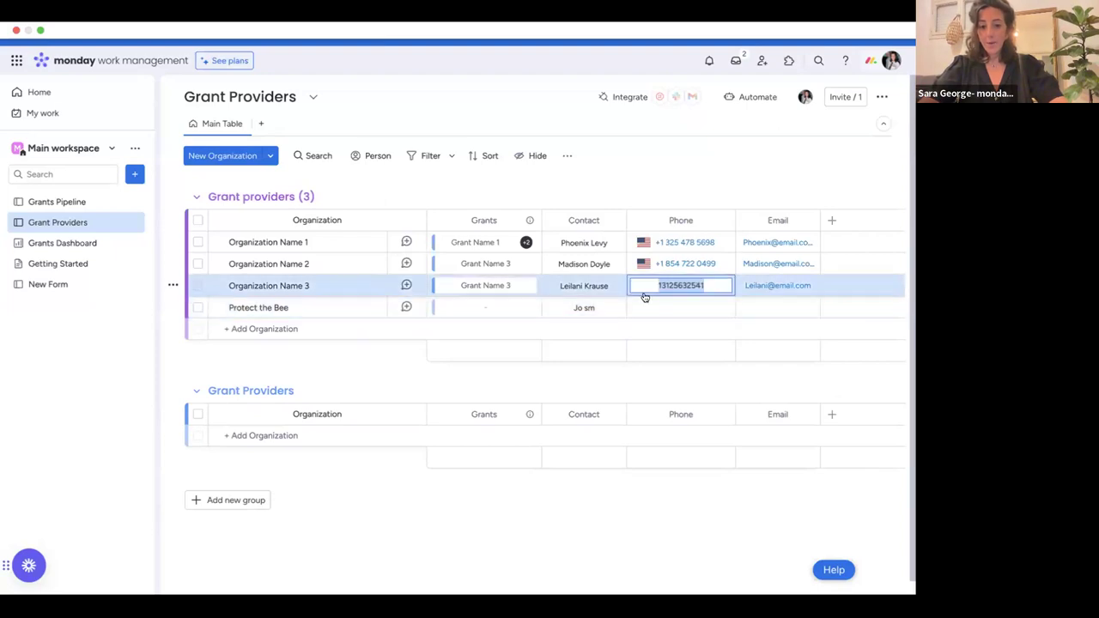
{"action": "left_click", "coordinate": [641, 307]}
{"action": "key", "text": "ctrl+v"}
{"action": "key", "text": "Return"}
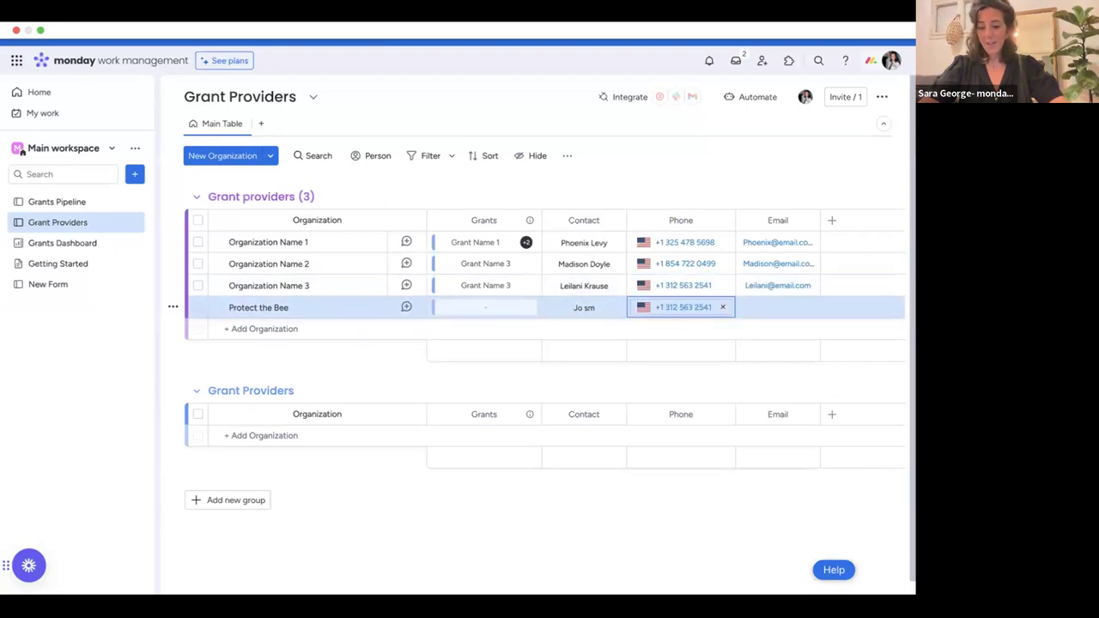
{"action": "left_click", "coordinate": [744, 307]}
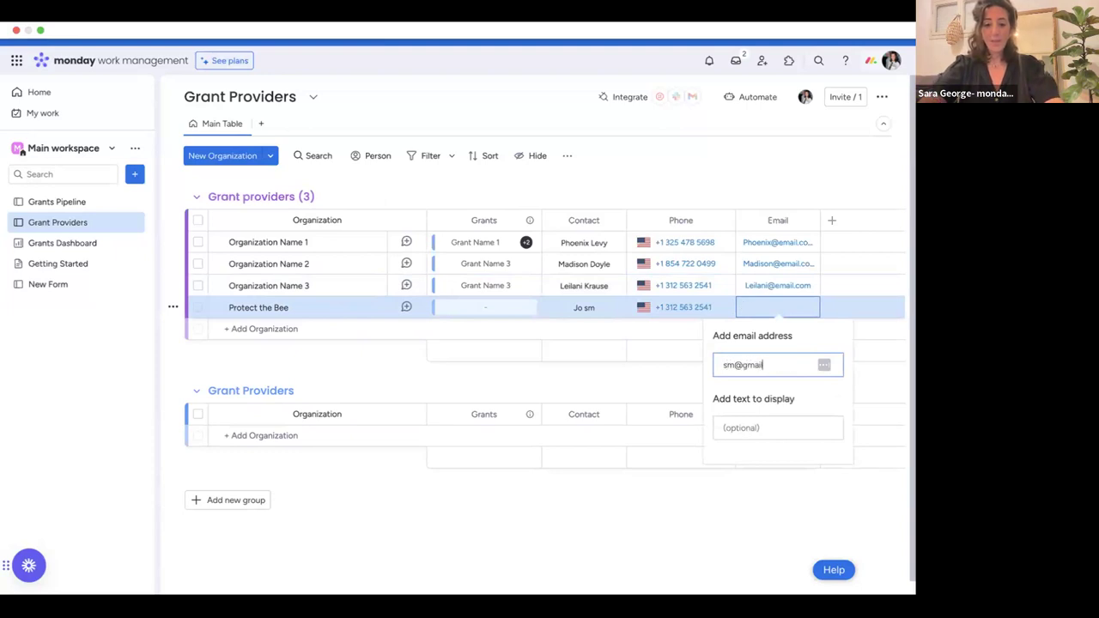
{"action": "key", "text": "Return"}
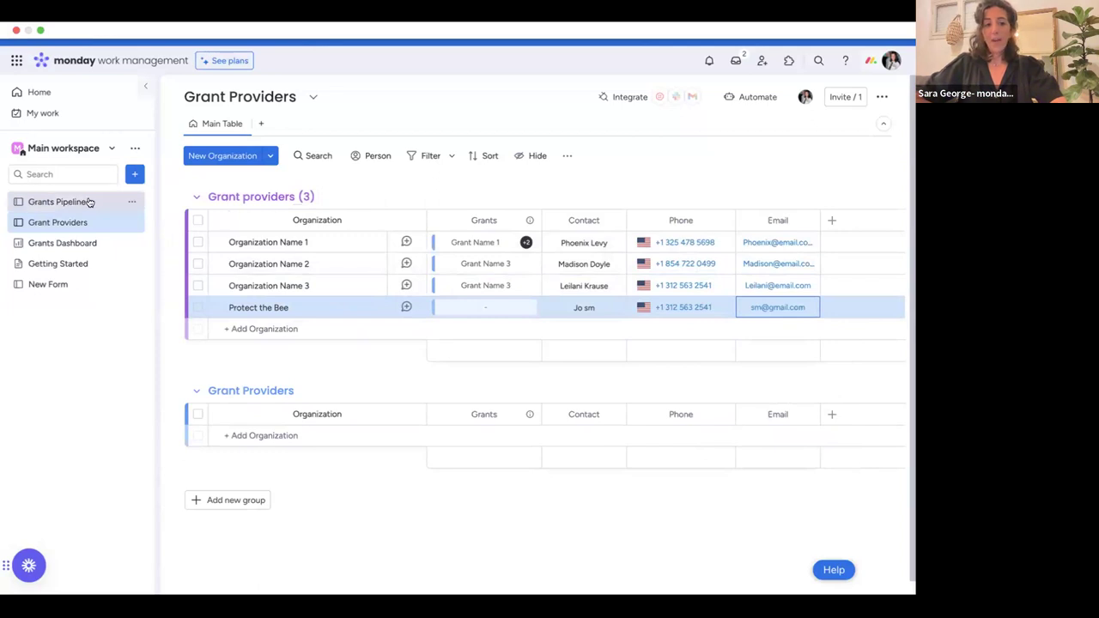
{"action": "left_click", "coordinate": [89, 202]}
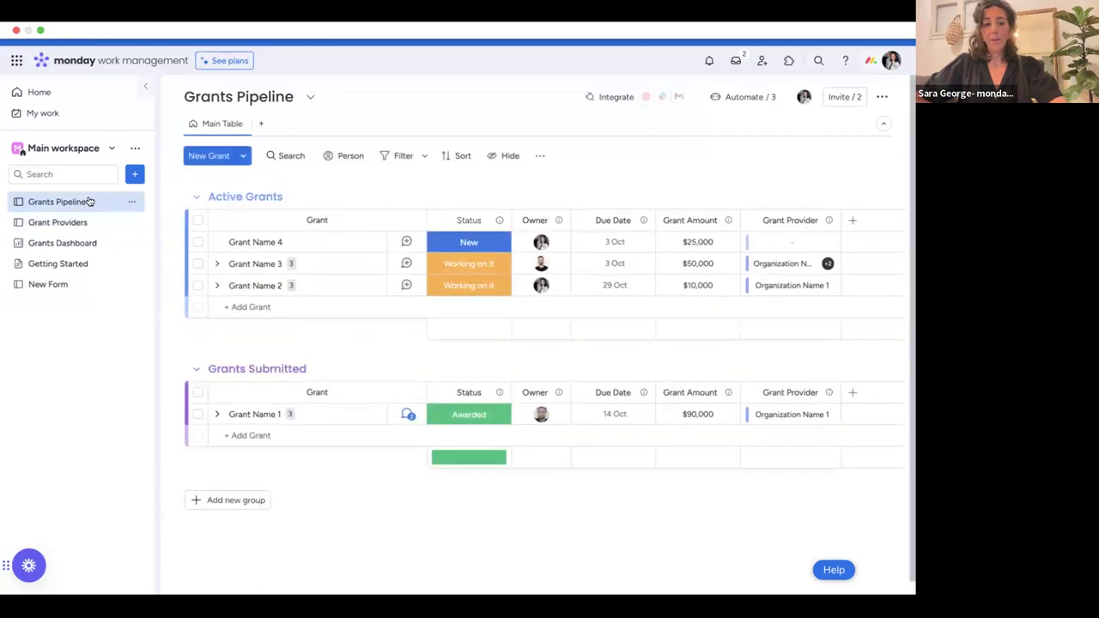
Create a new Active Grants item named 'Queen Bee'.
{"action": "left_click", "coordinate": [254, 307]}
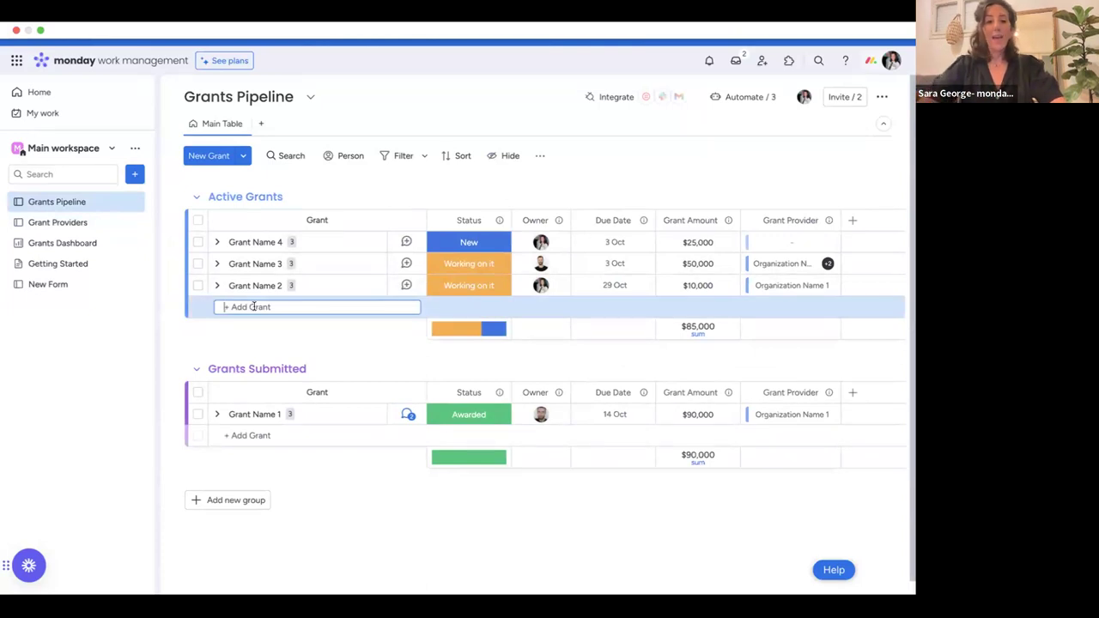
{"action": "type", "text": "Queen"}
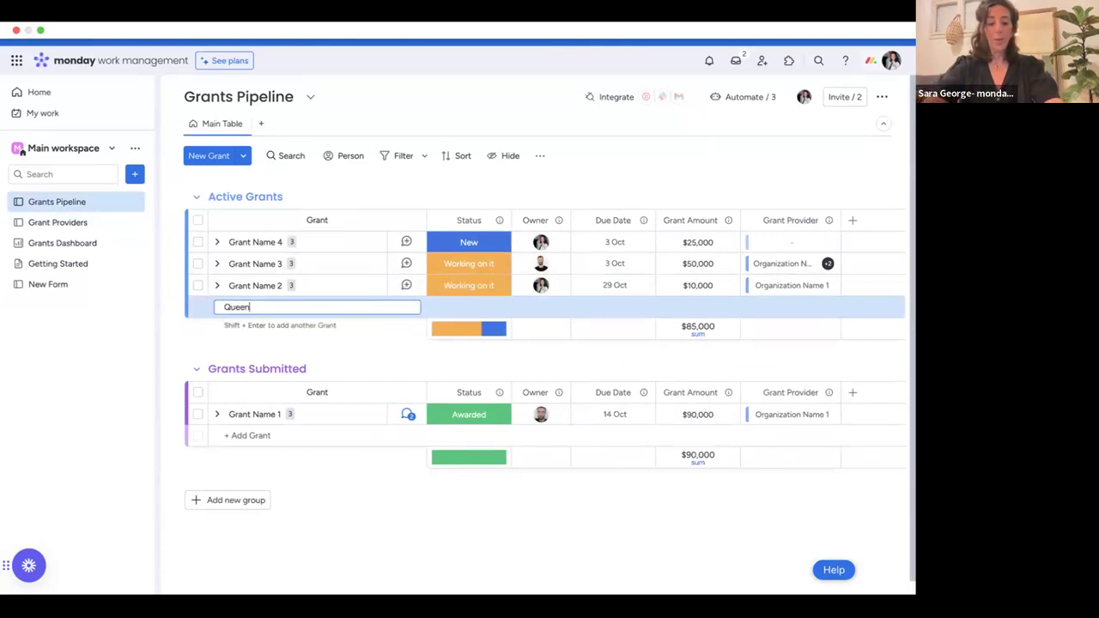
{"action": "type", "text": " Bee"}
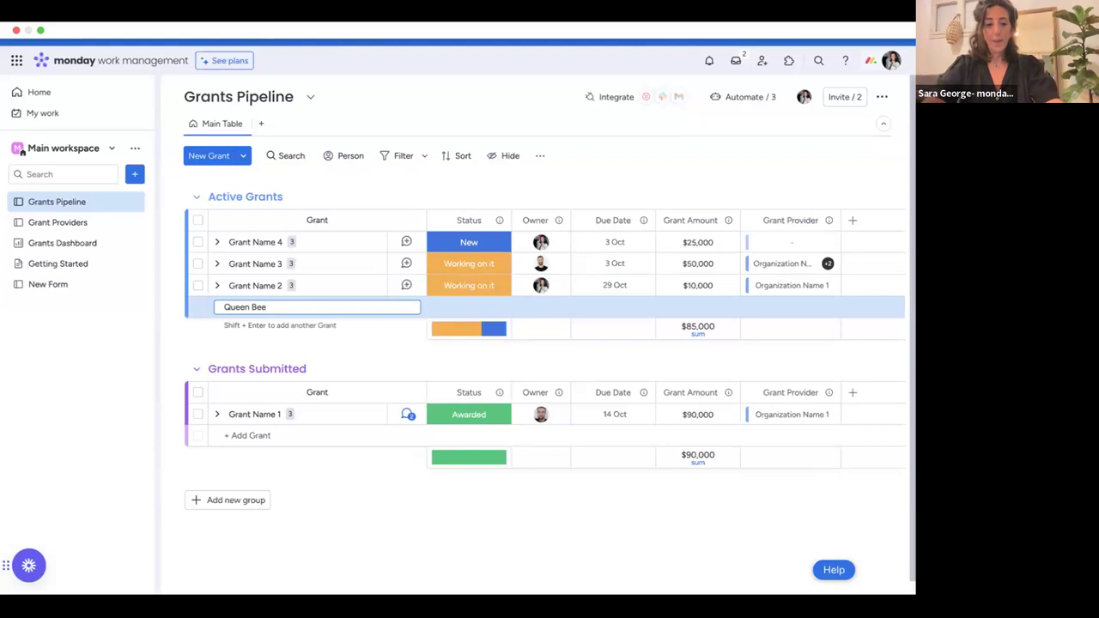
{"action": "key", "text": "Return"}
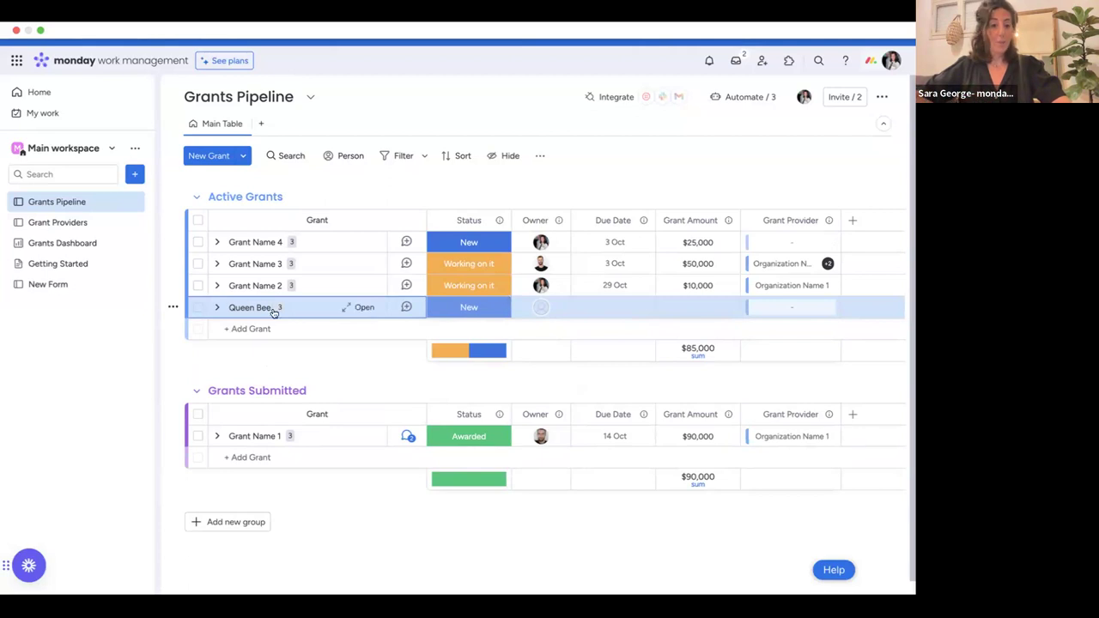
Expand Queen Bee and rename Task Name 1 to LOI and Task Name 2 to Reporting.
{"action": "left_click", "coordinate": [218, 308]}
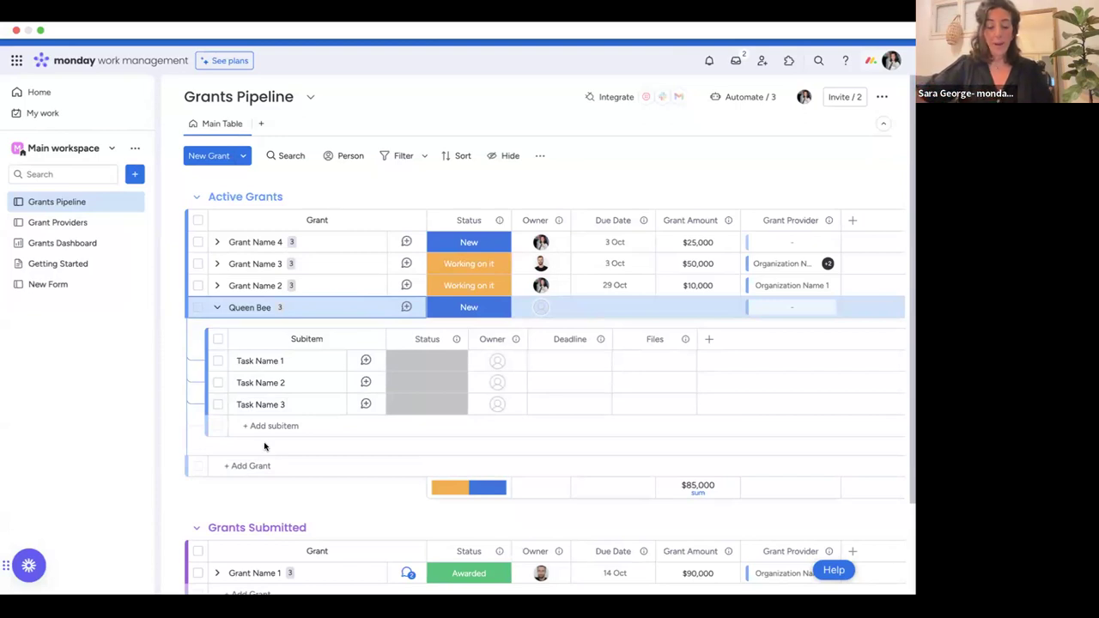
{"action": "left_click", "coordinate": [258, 362]}
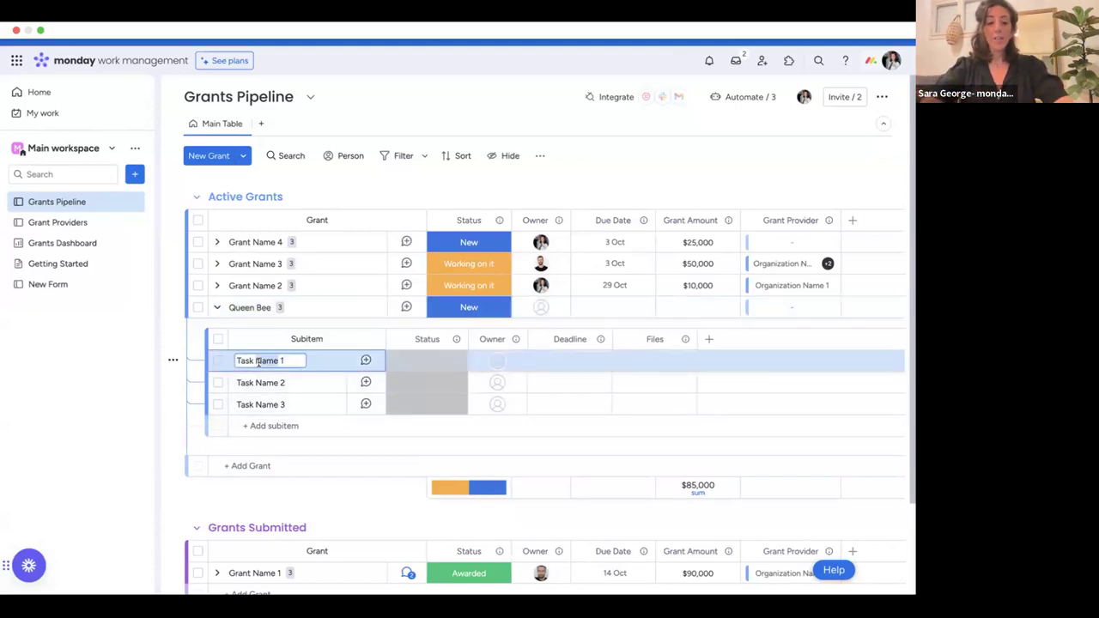
{"action": "key", "text": "BackSpace"}
{"action": "type", "text": "LOI"}
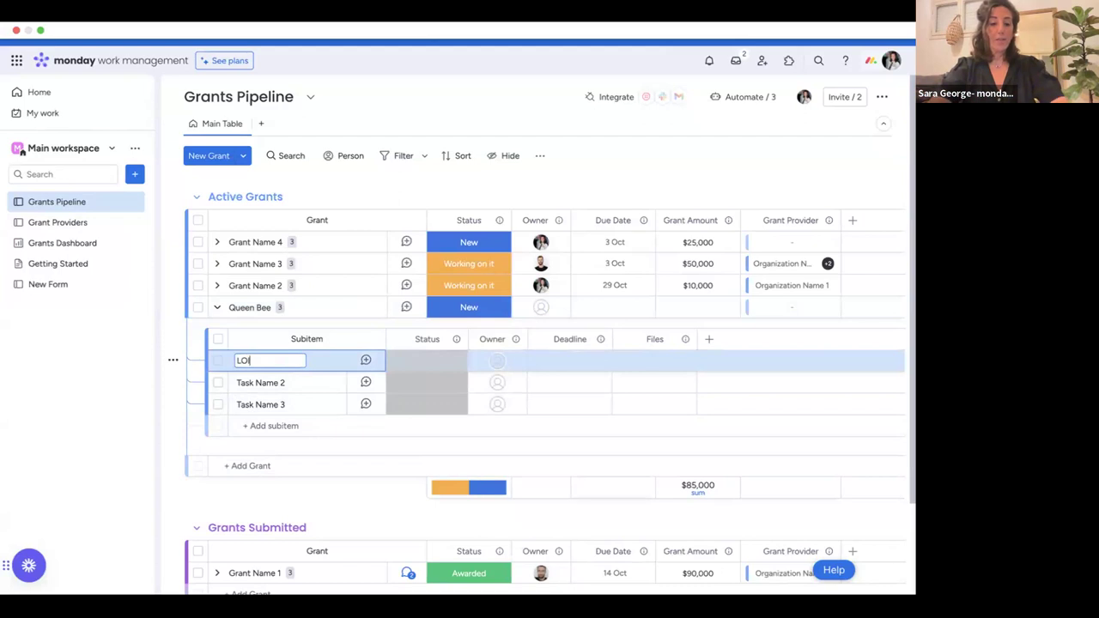
{"action": "left_click", "coordinate": [262, 383]}
{"action": "type", "text": "Reporting"}
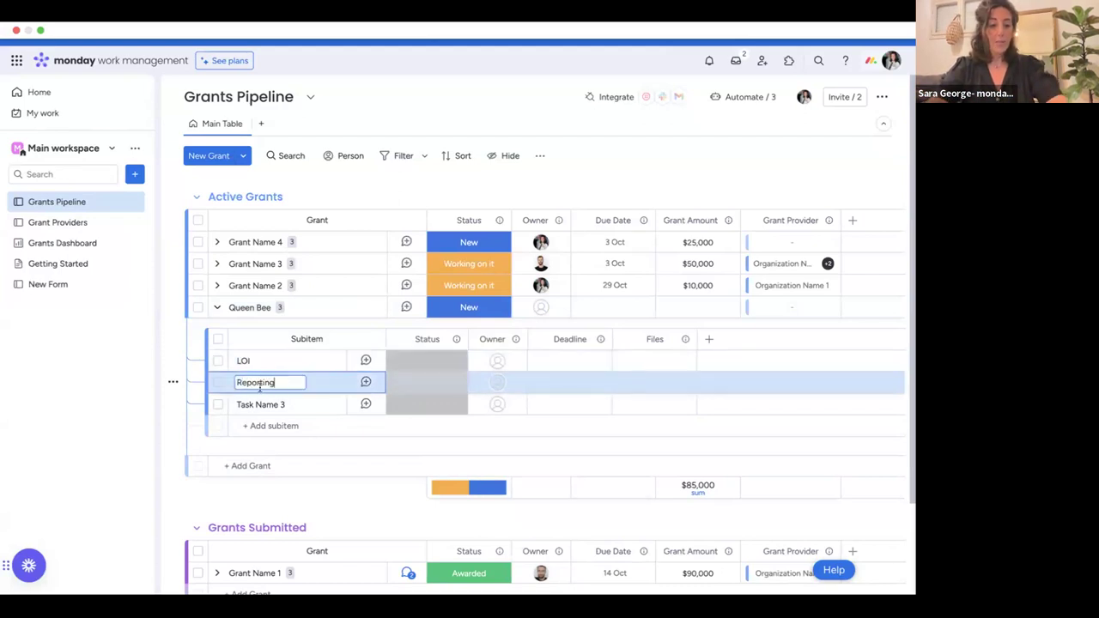
{"action": "key", "text": "Return"}
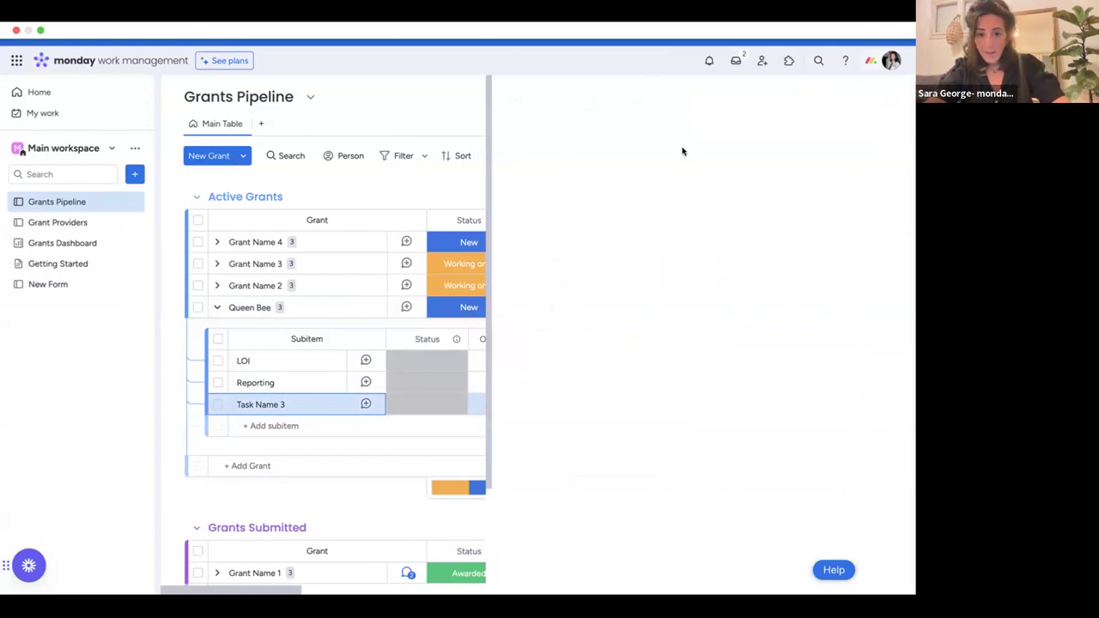
{"action": "left_click", "coordinate": [270, 404]}
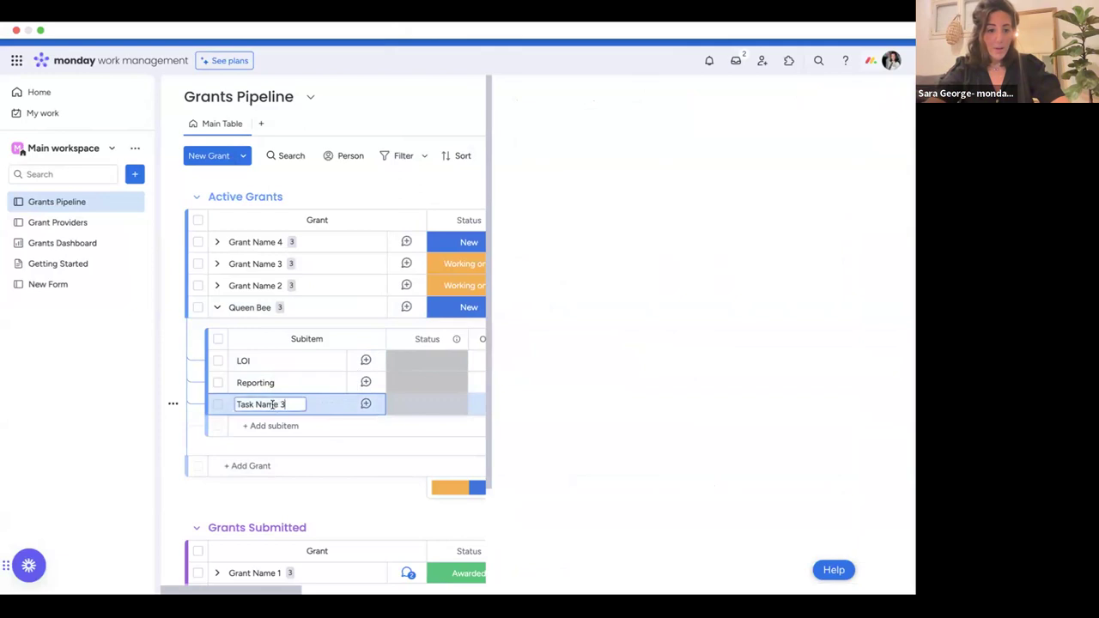
{"action": "triple_click", "coordinate": [273, 404]}
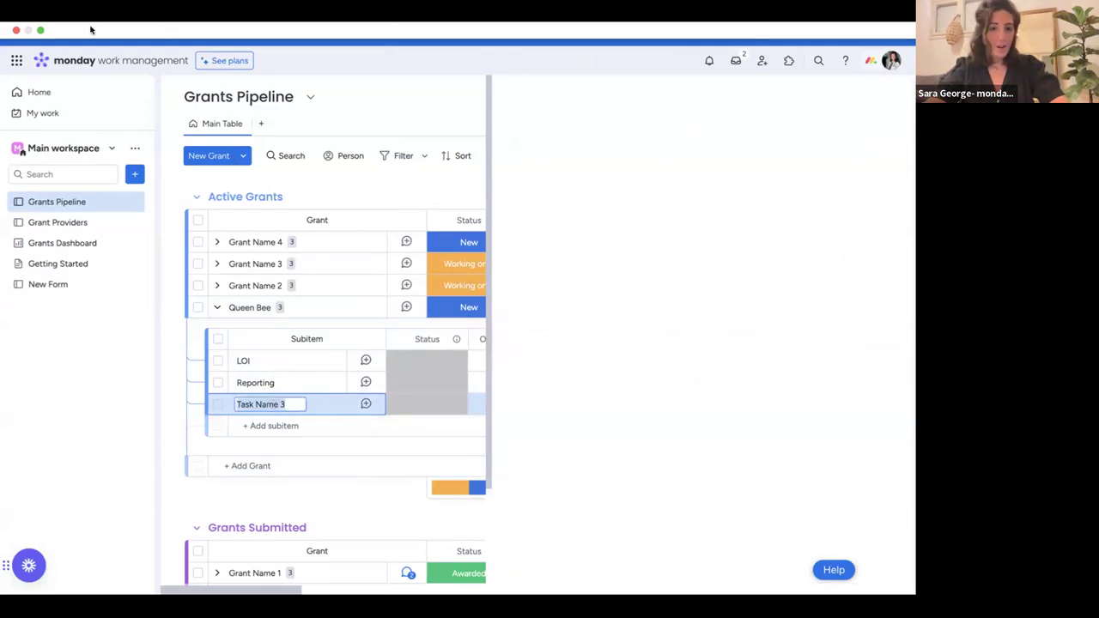
{"action": "key", "text": "Return"}
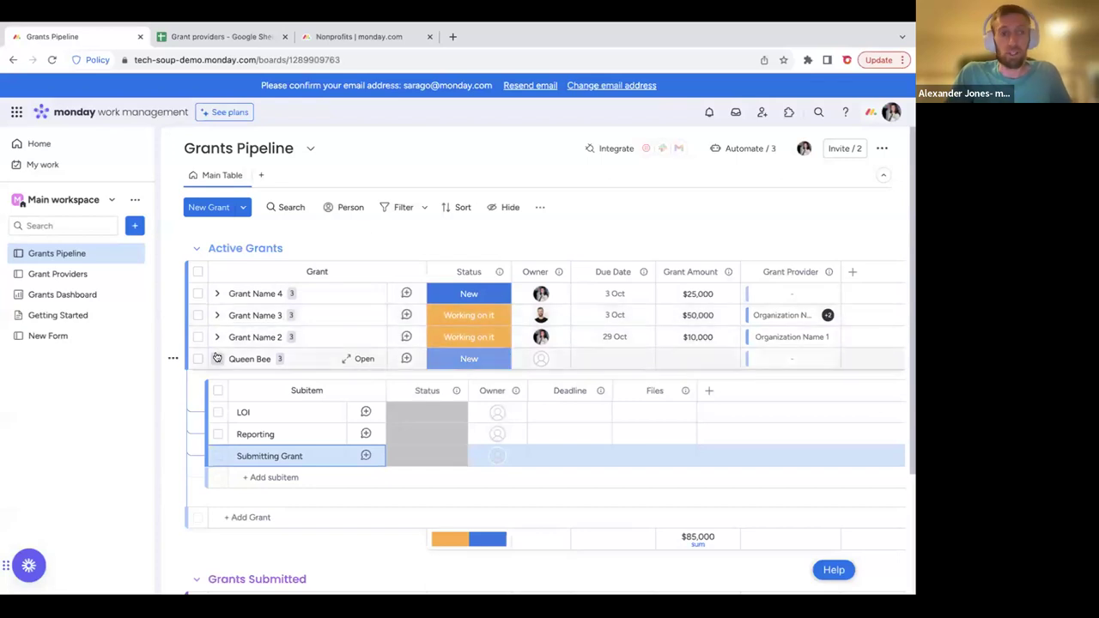
Collapse Queen Bee's subitem list.
{"action": "left_click", "coordinate": [216, 359]}
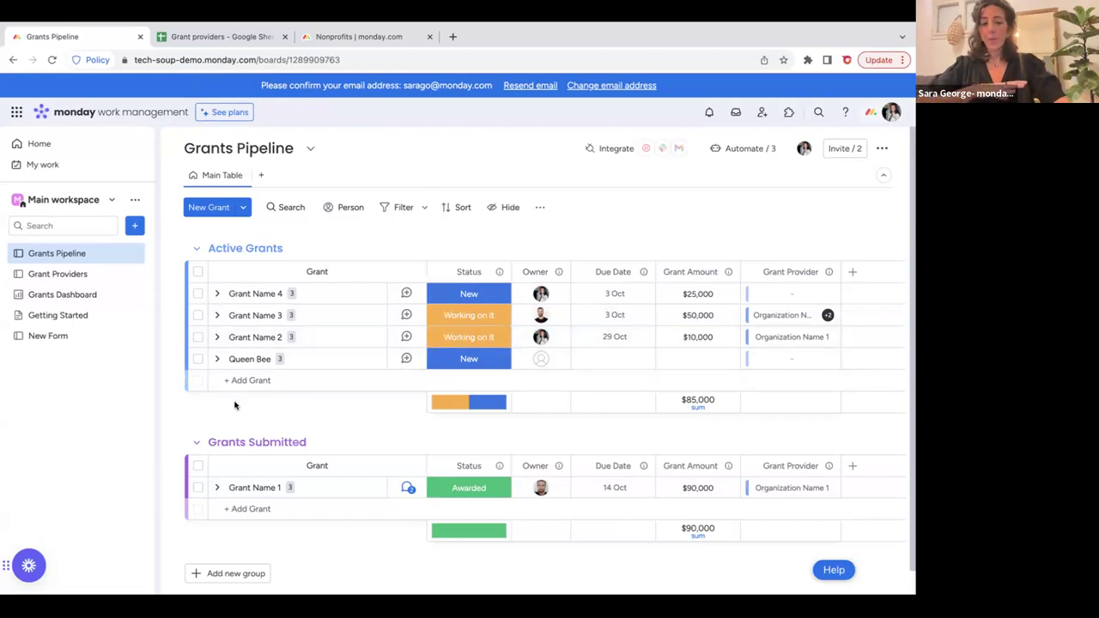
Expand Queen Bee and set all three subitems to Working on it.
{"action": "left_click", "coordinate": [216, 359]}
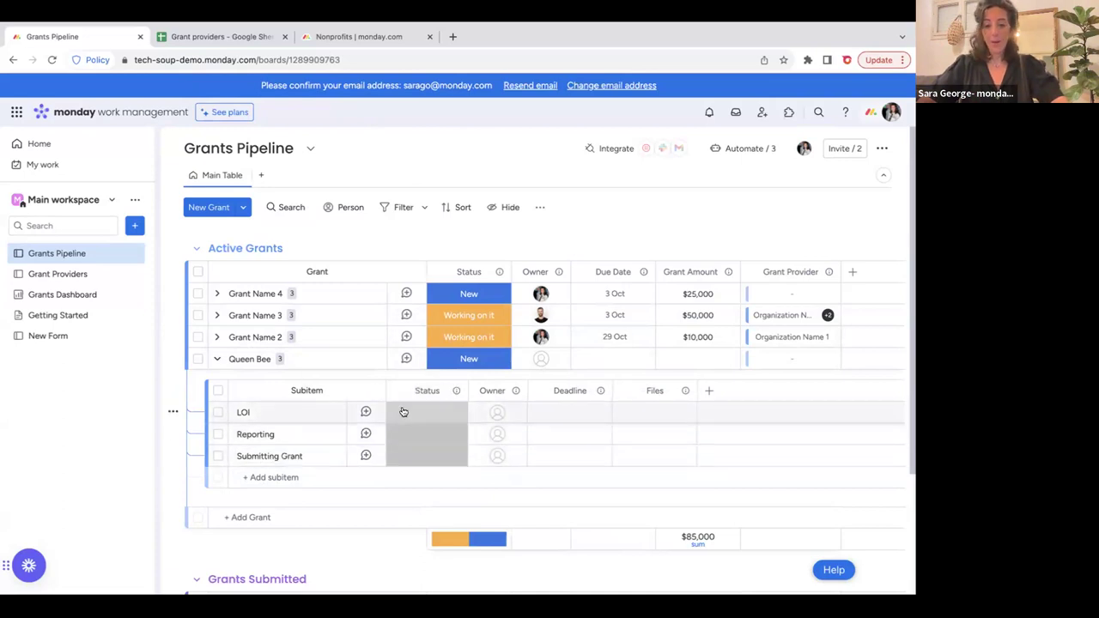
{"action": "left_click", "coordinate": [404, 413]}
{"action": "left_click", "coordinate": [426, 475]}
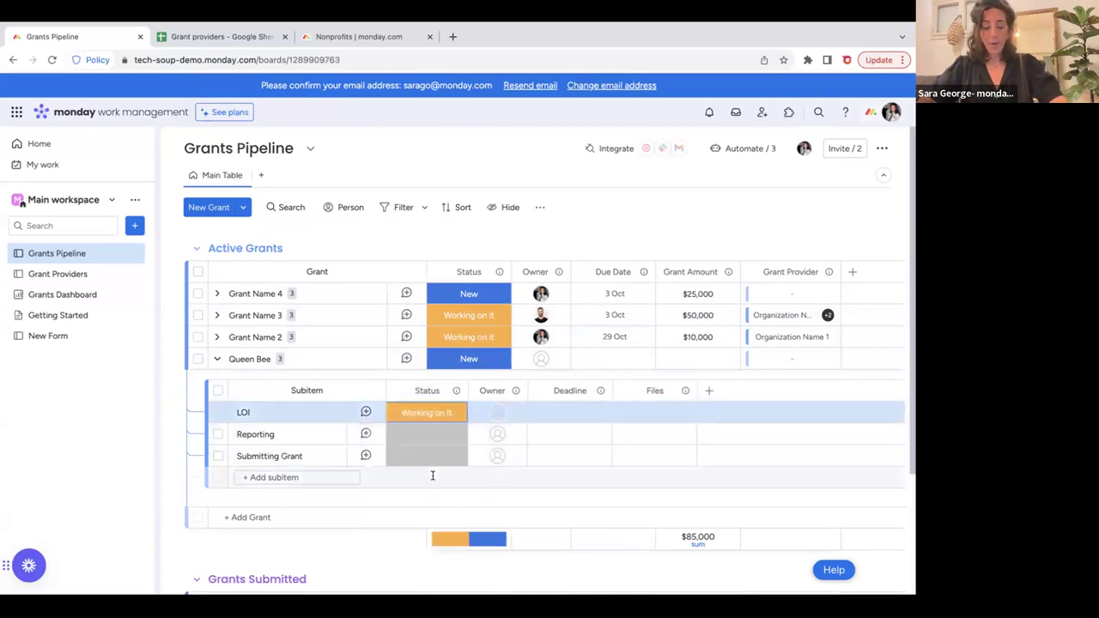
{"action": "left_click", "coordinate": [217, 390]}
{"action": "left_click", "coordinate": [397, 434]}
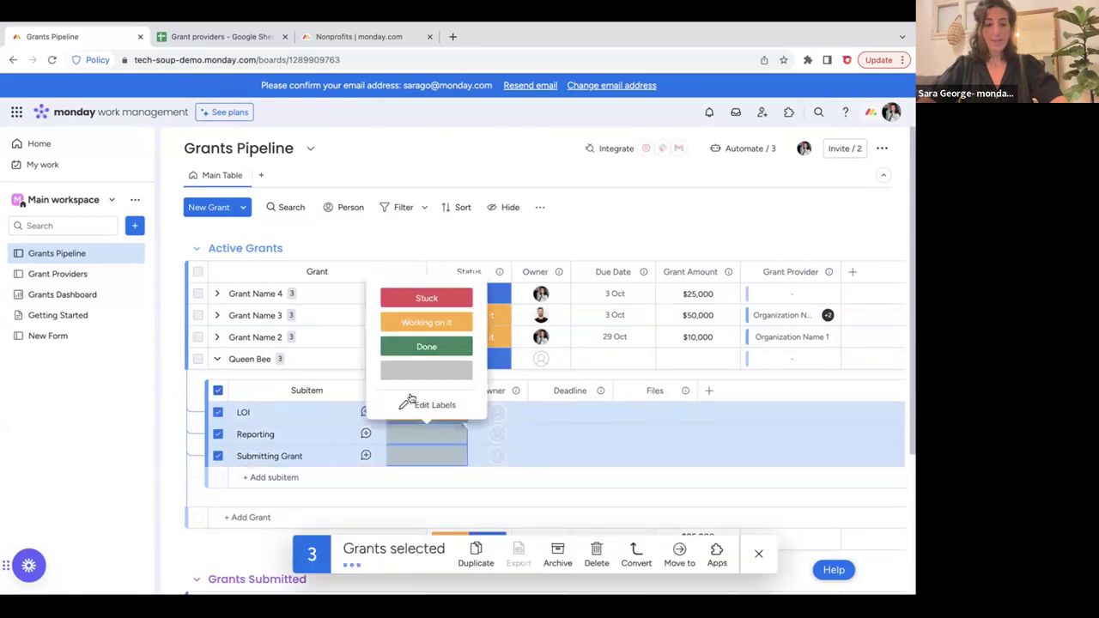
{"action": "left_click", "coordinate": [427, 321]}
{"action": "left_click", "coordinate": [756, 555]}
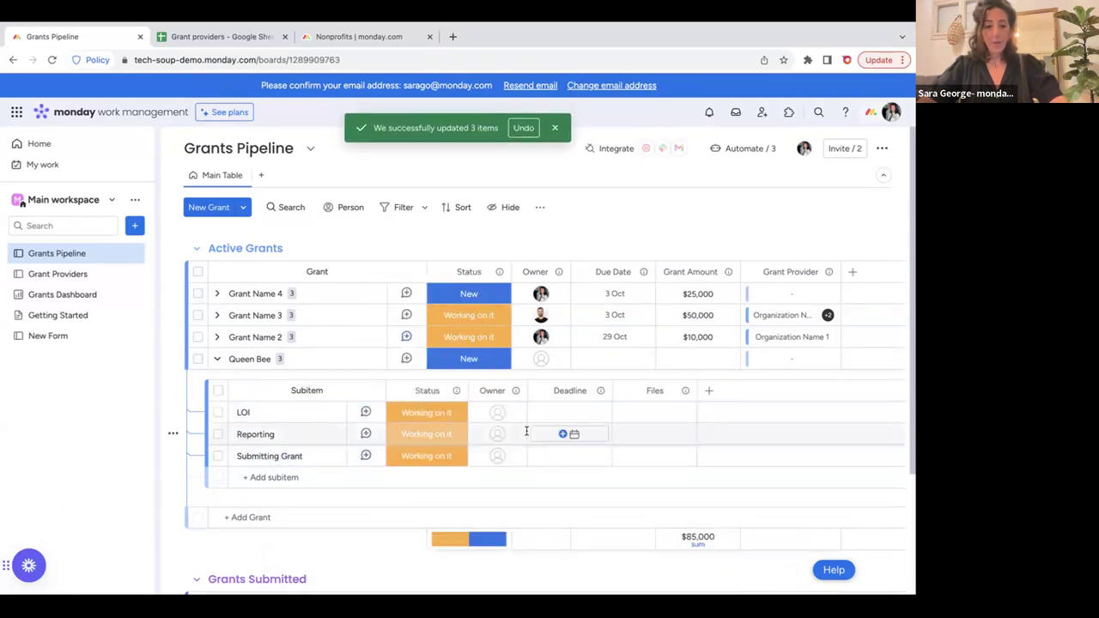
Assign an owner to each of LOI, Reporting and Submitting Grant.
{"action": "left_click", "coordinate": [498, 415]}
{"action": "left_click", "coordinate": [466, 325]}
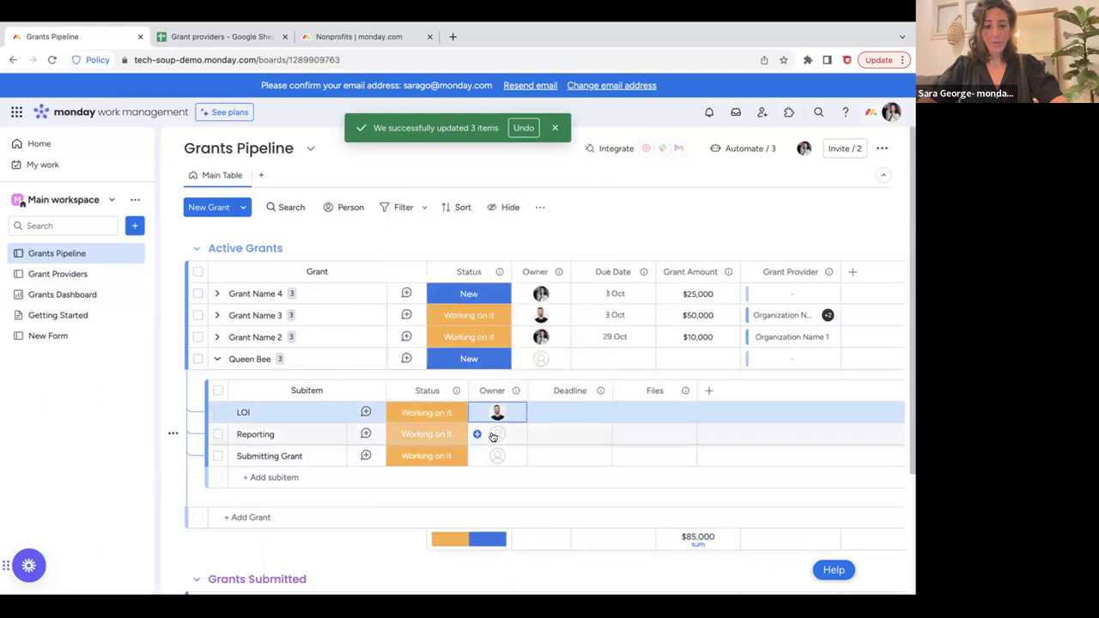
{"action": "left_click", "coordinate": [498, 433]}
{"action": "left_click", "coordinate": [491, 322]}
{"action": "left_click", "coordinate": [498, 456]}
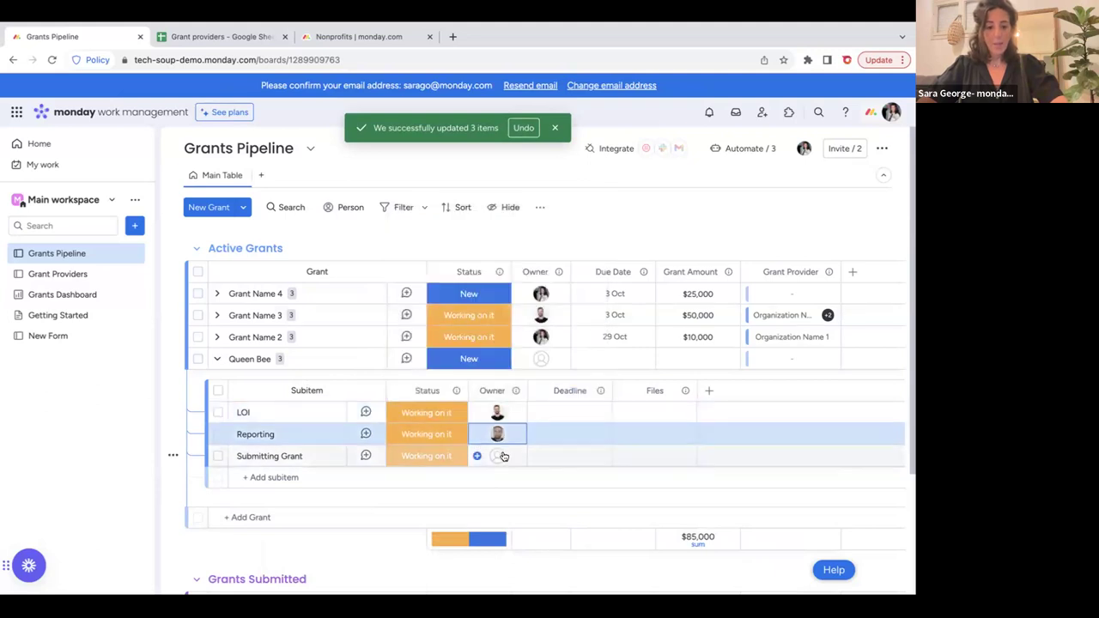
{"action": "left_click", "coordinate": [488, 322]}
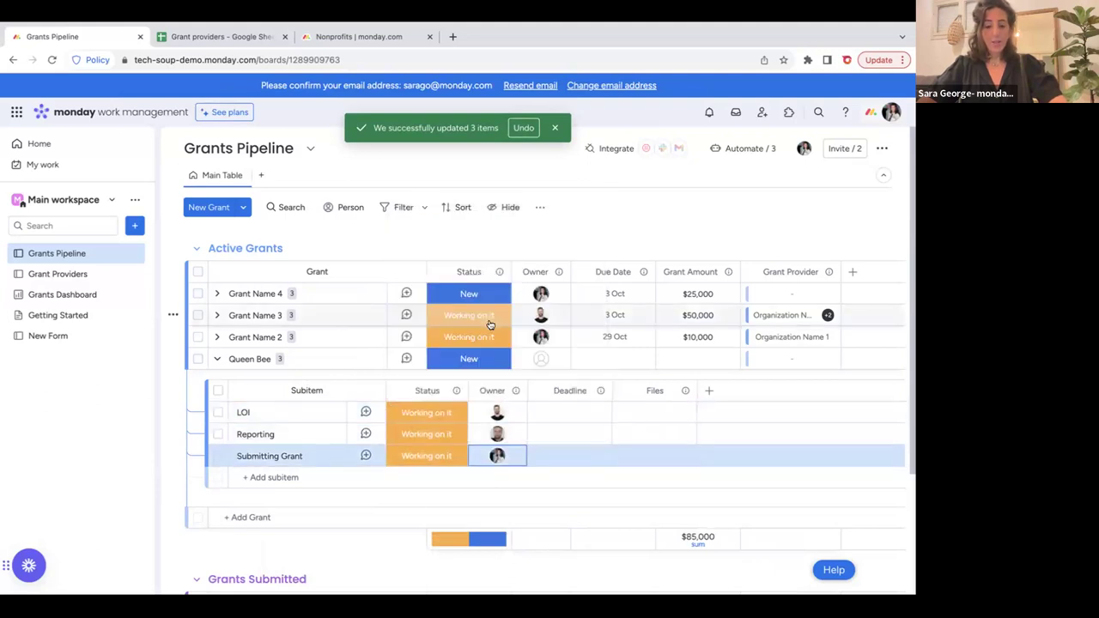
Set subitem deadlines: LOI 17 Oct, Reporting 7 Nov, Submitting Grant 26 Oct.
{"action": "left_click", "coordinate": [546, 416]}
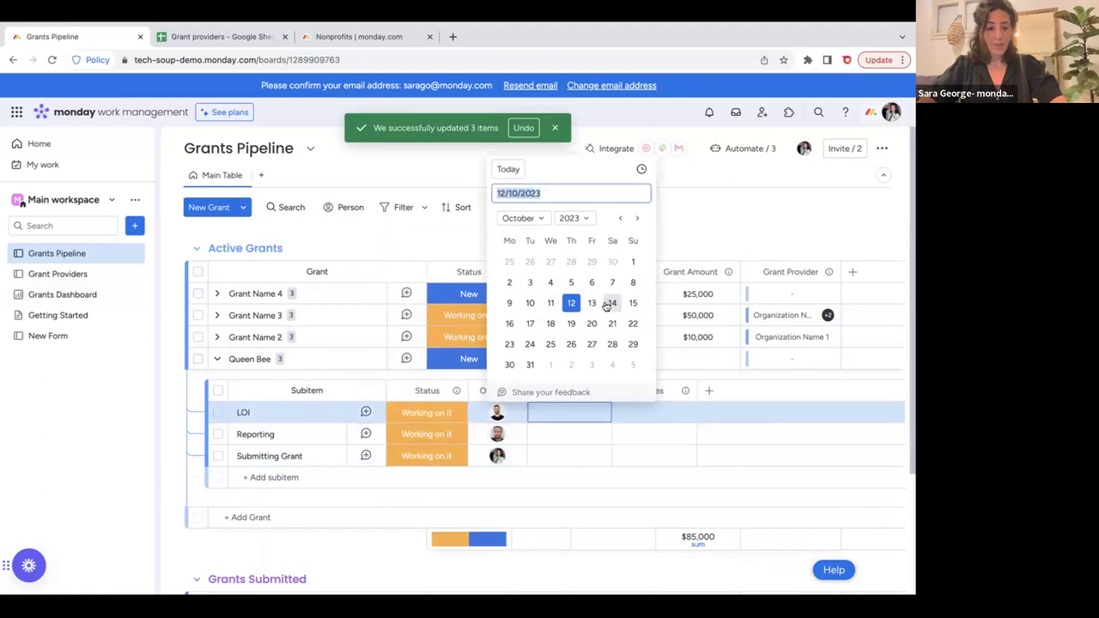
{"action": "left_click", "coordinate": [612, 343]}
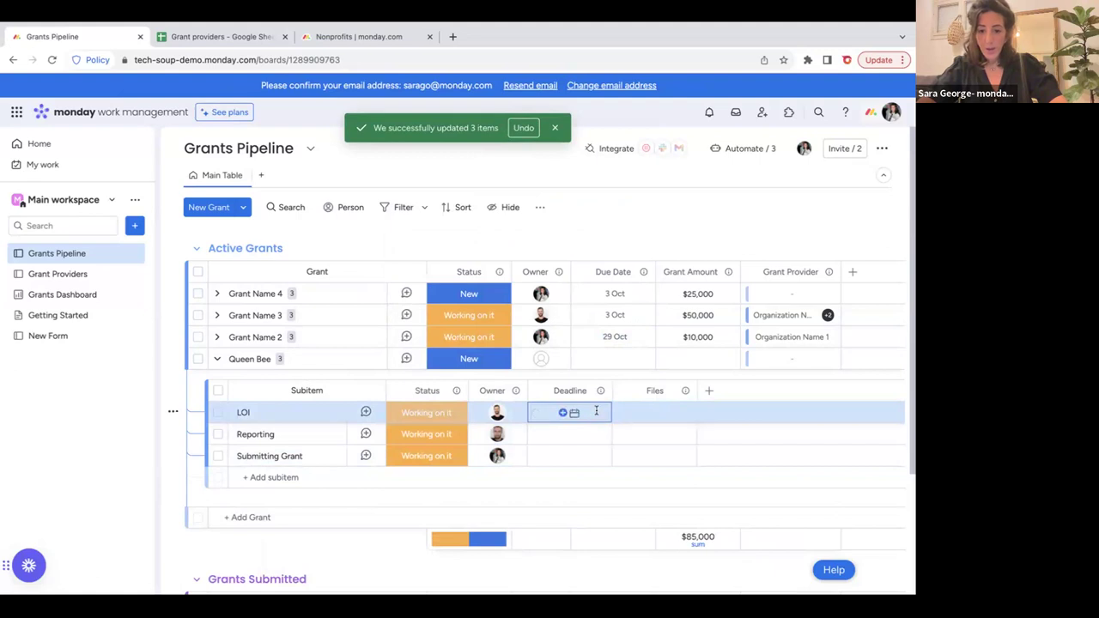
{"action": "left_click", "coordinate": [599, 414]}
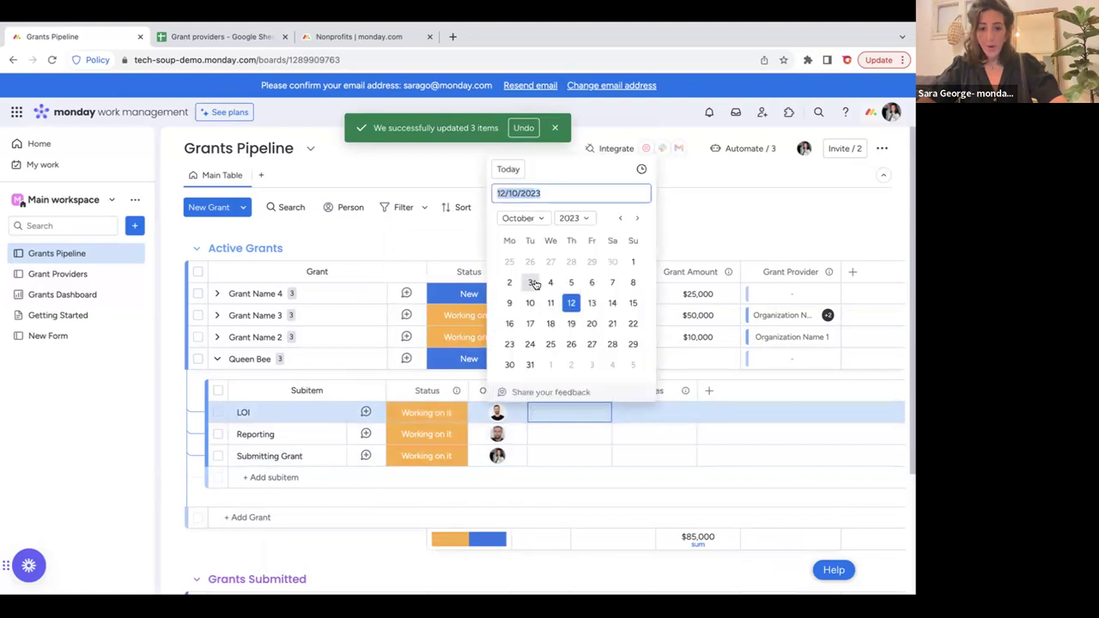
{"action": "left_click", "coordinate": [527, 323]}
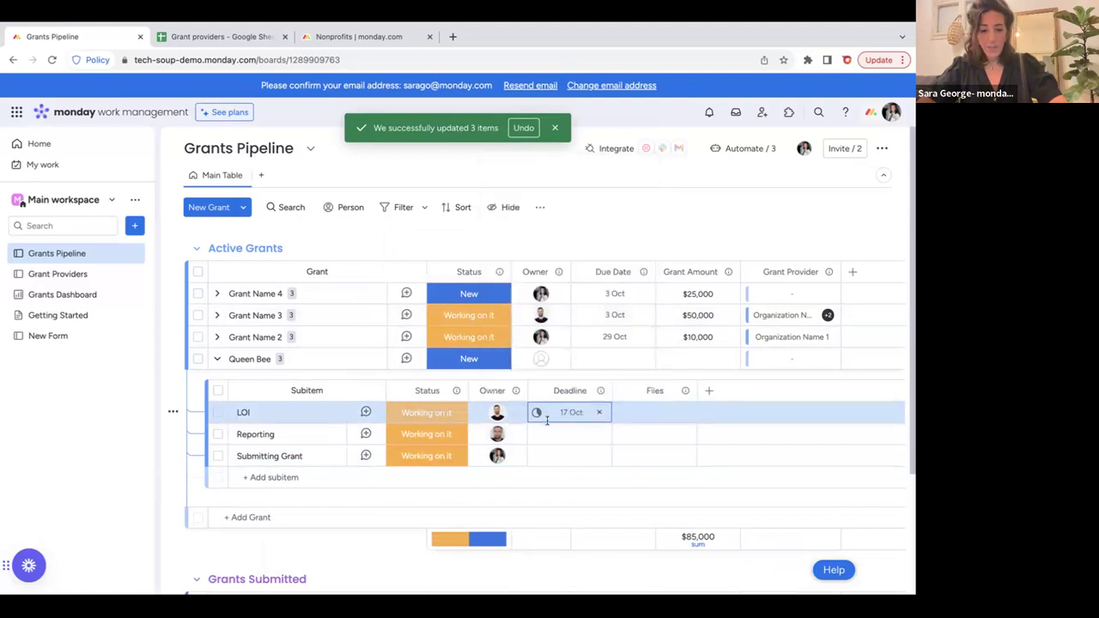
{"action": "left_click", "coordinate": [548, 436]}
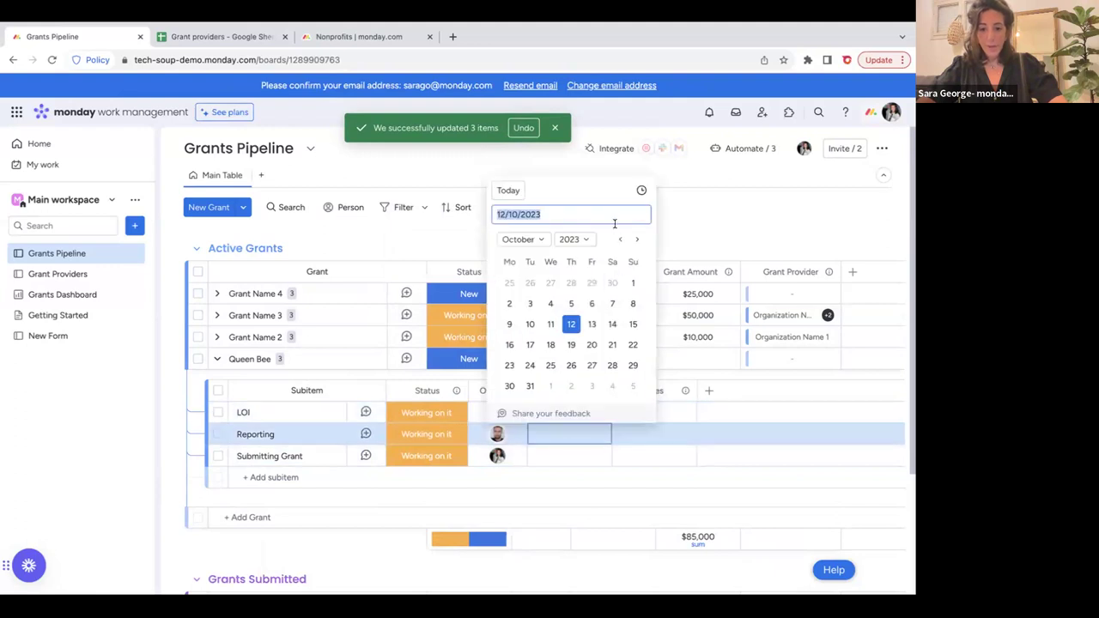
{"action": "left_click", "coordinate": [636, 240]}
{"action": "left_click", "coordinate": [529, 306]}
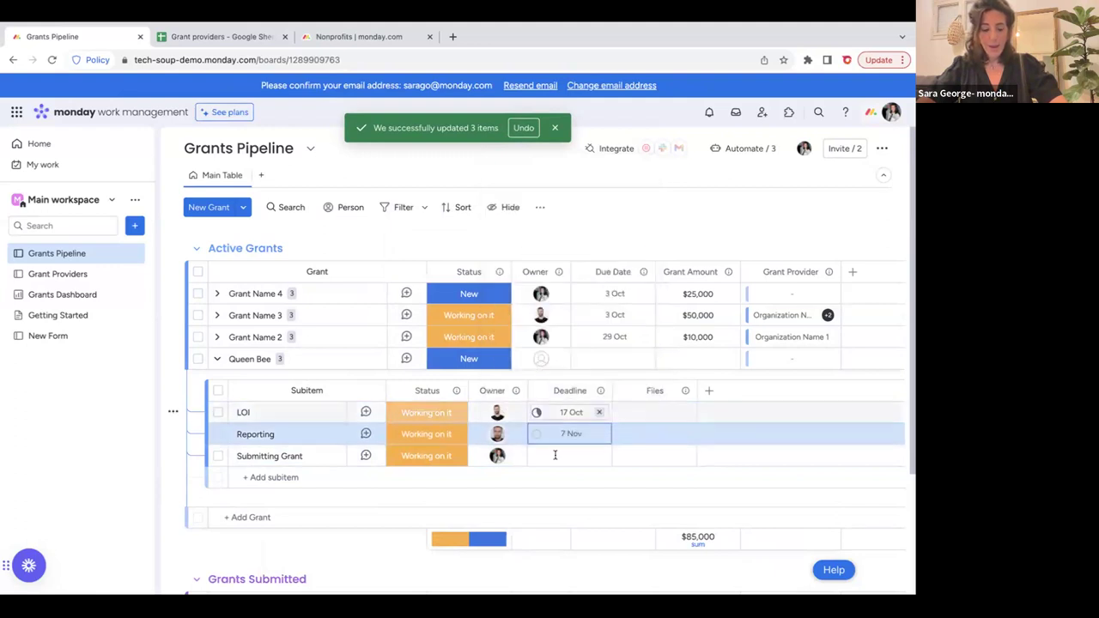
{"action": "left_click", "coordinate": [558, 458]}
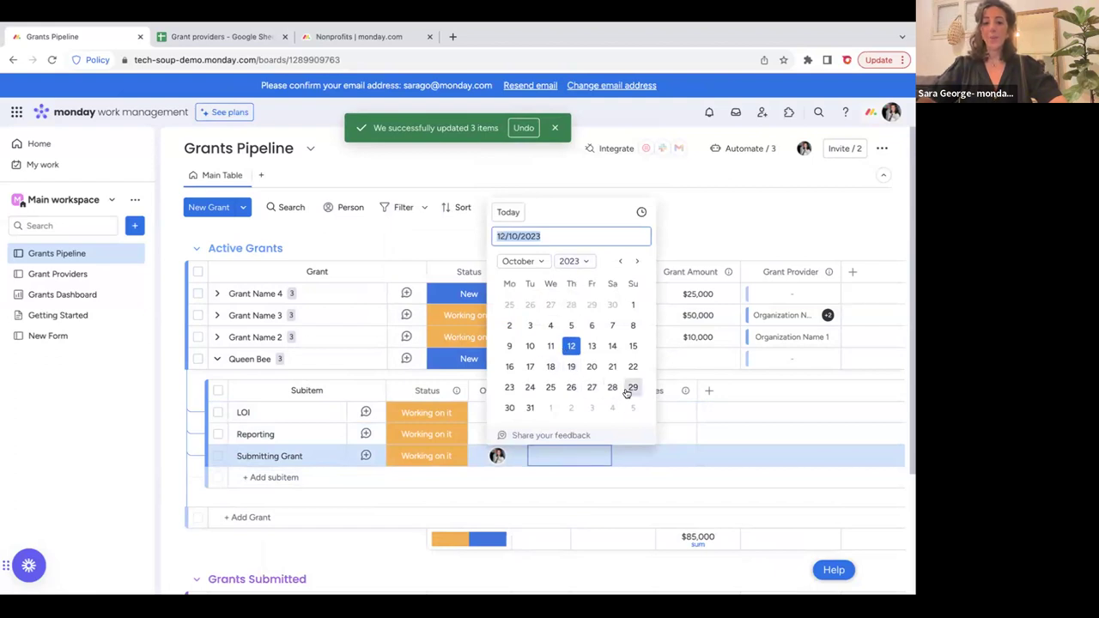
{"action": "left_click", "coordinate": [571, 388]}
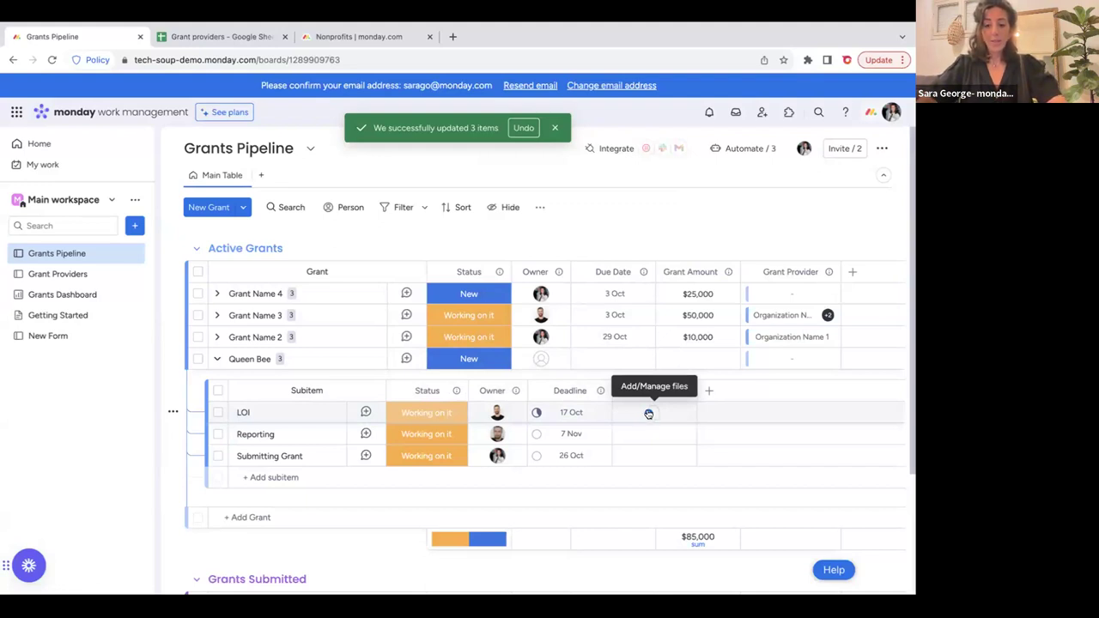
Attach a new blank monday doc to LOI's Files cell.
{"action": "left_click", "coordinate": [648, 414]}
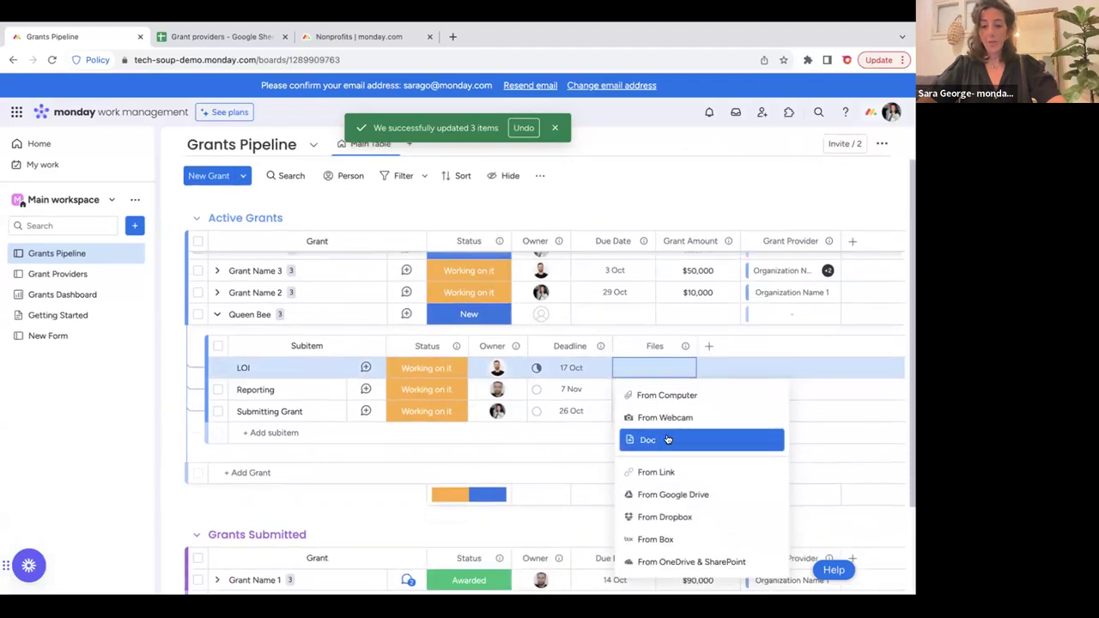
{"action": "left_click", "coordinate": [668, 439]}
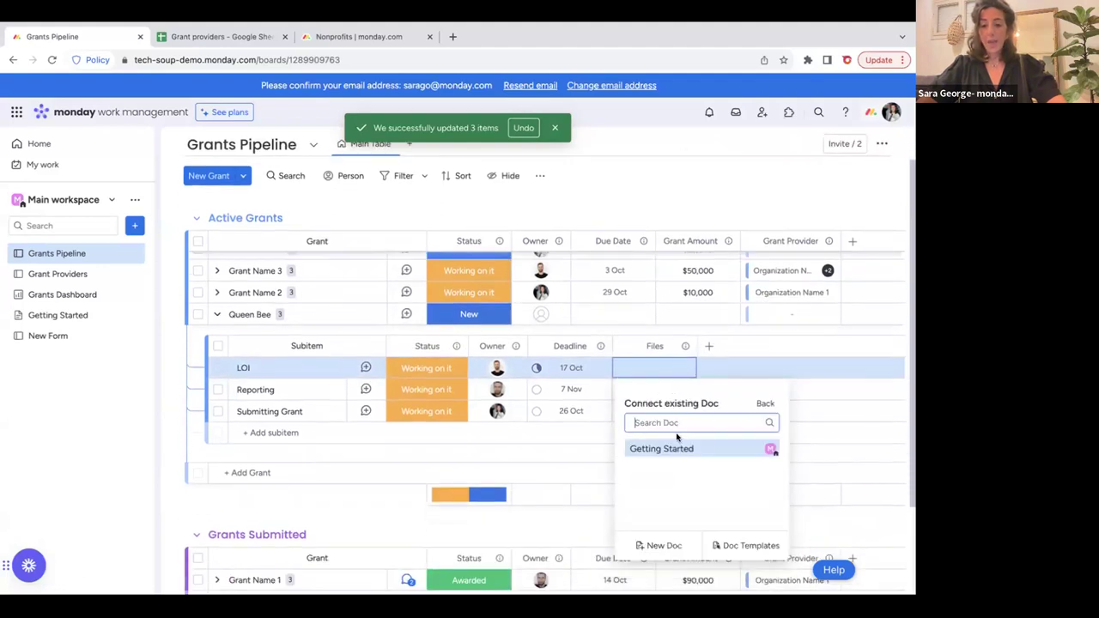
{"action": "left_click", "coordinate": [662, 547]}
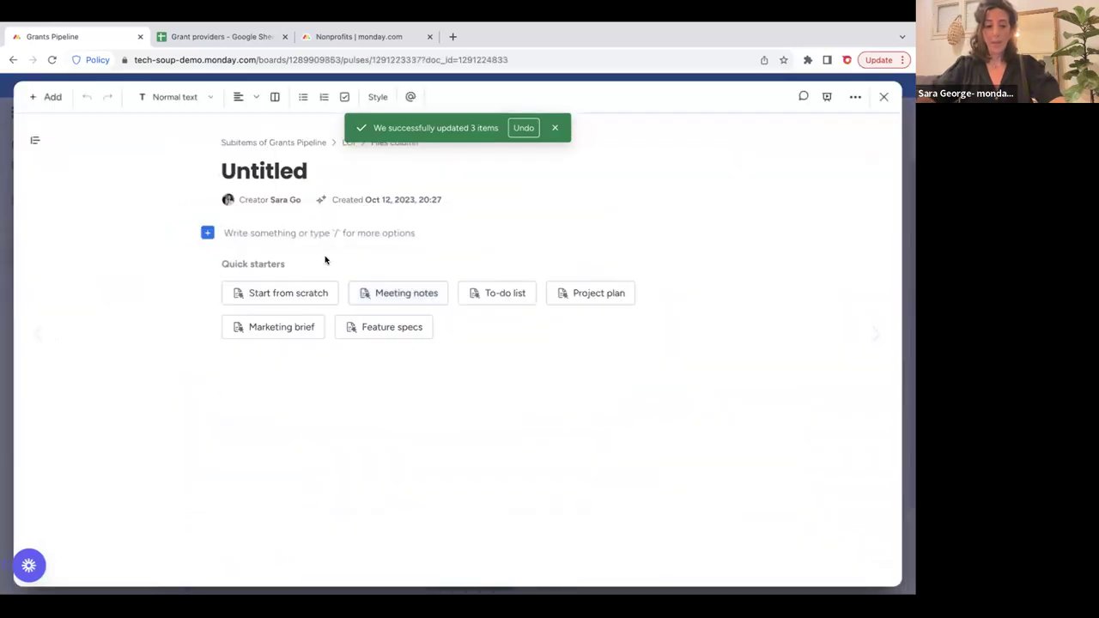
{"action": "type", "text": "D"}
{"action": "key", "text": "BackSpace"}
{"action": "type", "text": "D"}
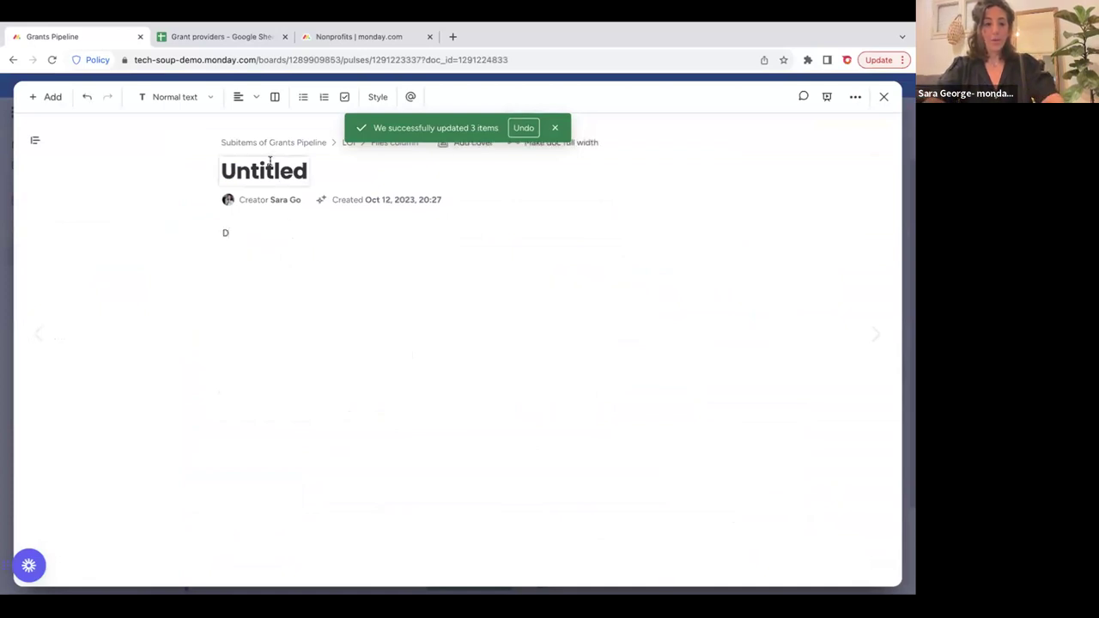
Title the doc 'Draft LOI' and write the lines Mission and Budget.
{"action": "left_click", "coordinate": [275, 170]}
{"action": "type", "text": "Draft LOI"}
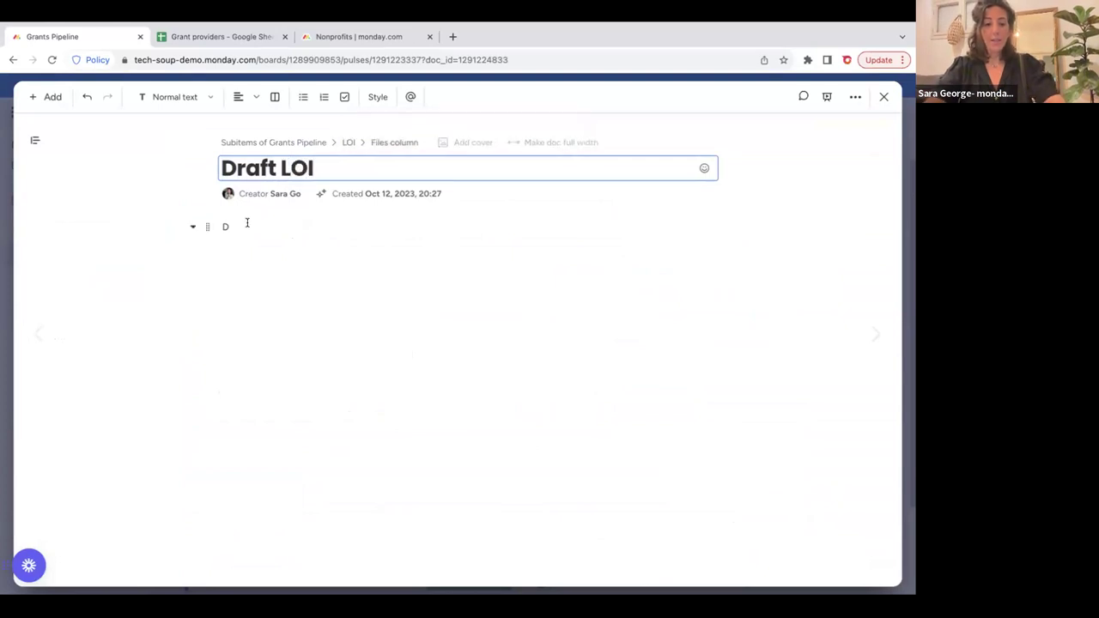
{"action": "left_click", "coordinate": [247, 223]}
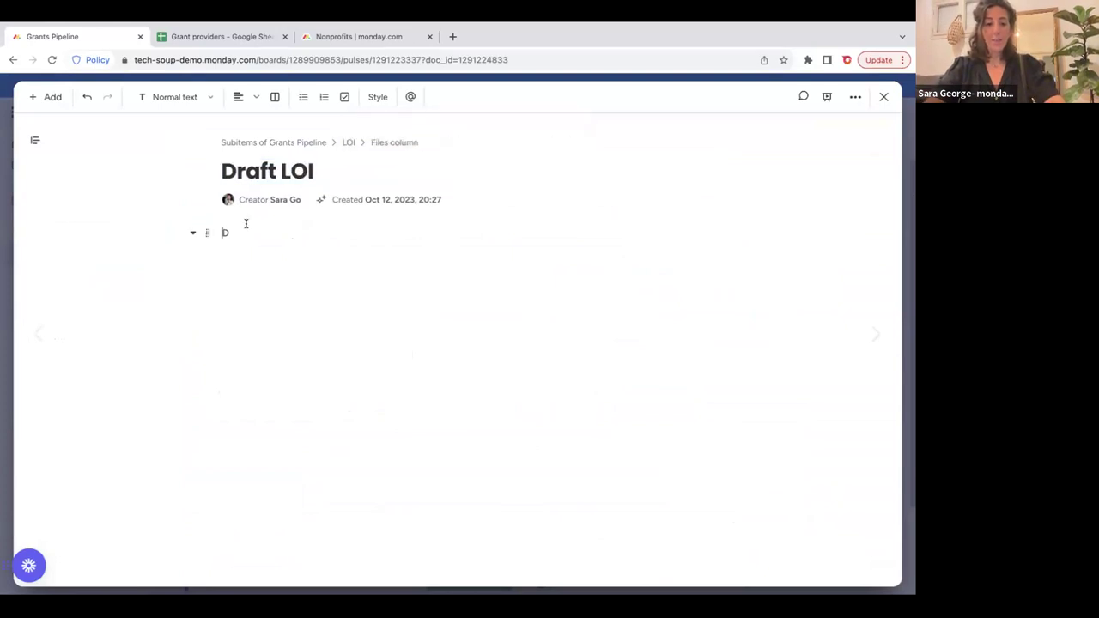
{"action": "key", "text": "BackSpace"}
{"action": "type", "text": "Mission"}
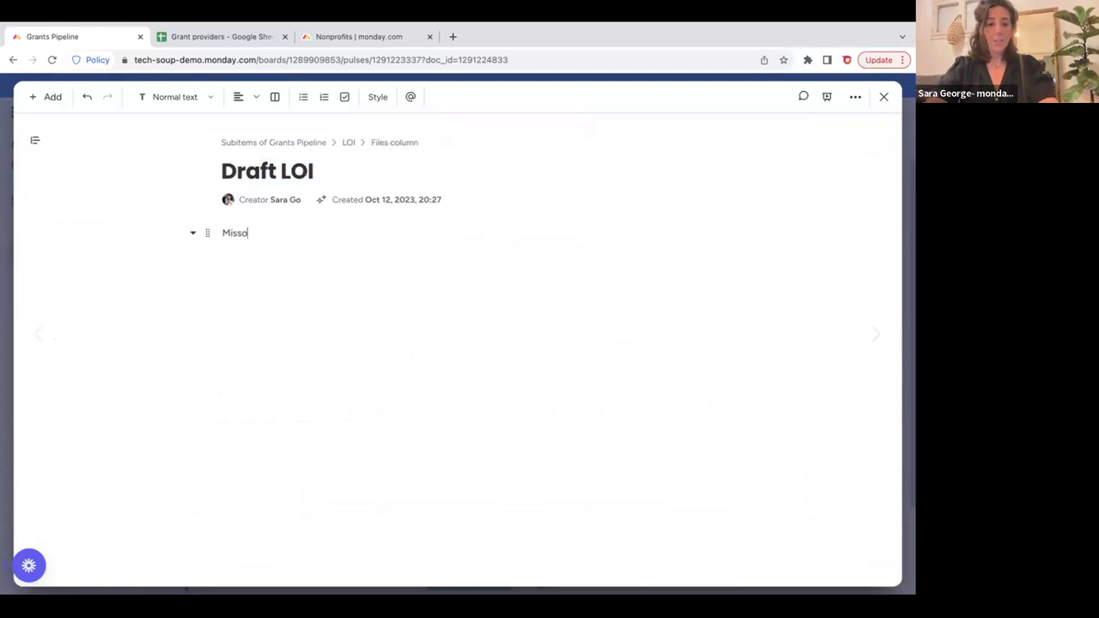
{"action": "key", "text": "Return"}
{"action": "type", "text": "Budget"}
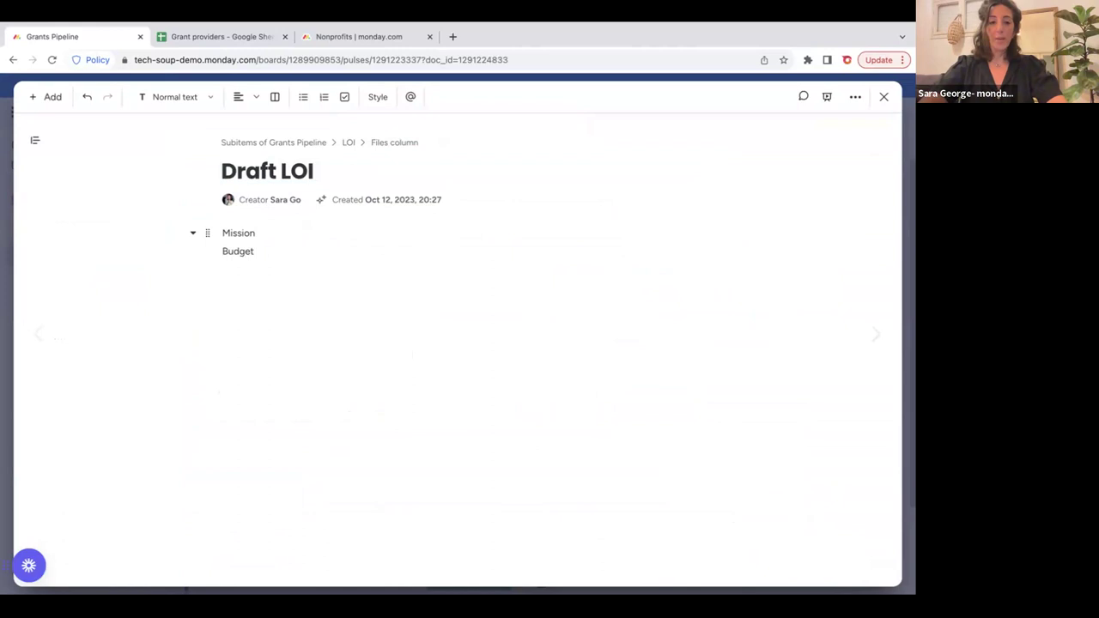
Comment on Budget, tagging a teammate and asking for a plan to spend the money.
{"action": "double_click", "coordinate": [232, 250]}
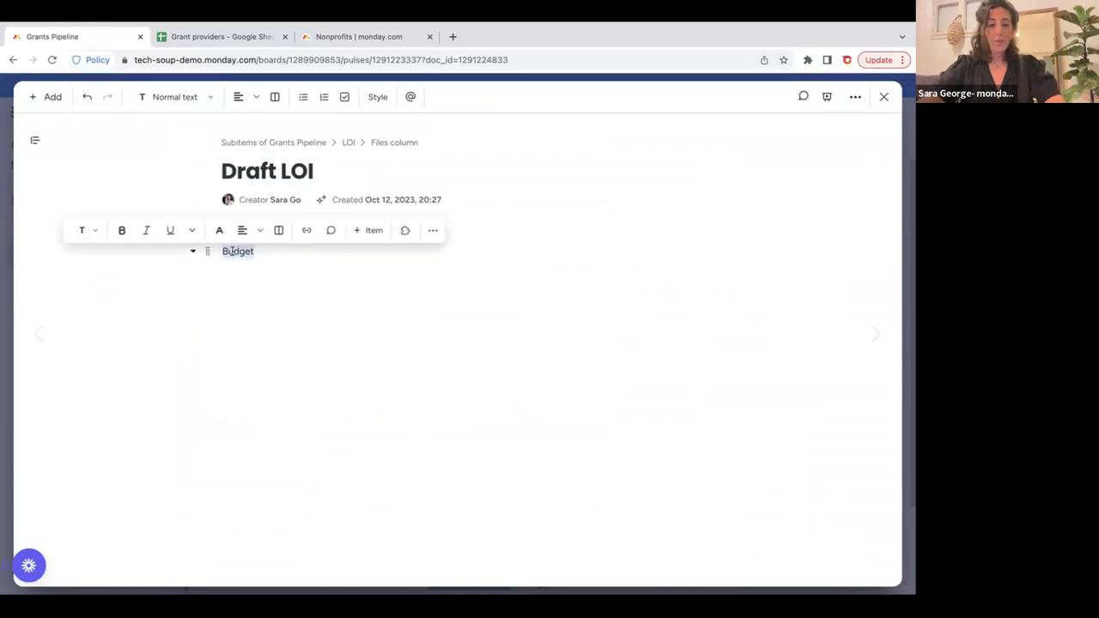
{"action": "left_click", "coordinate": [330, 232]}
{"action": "type", "text": "@a"}
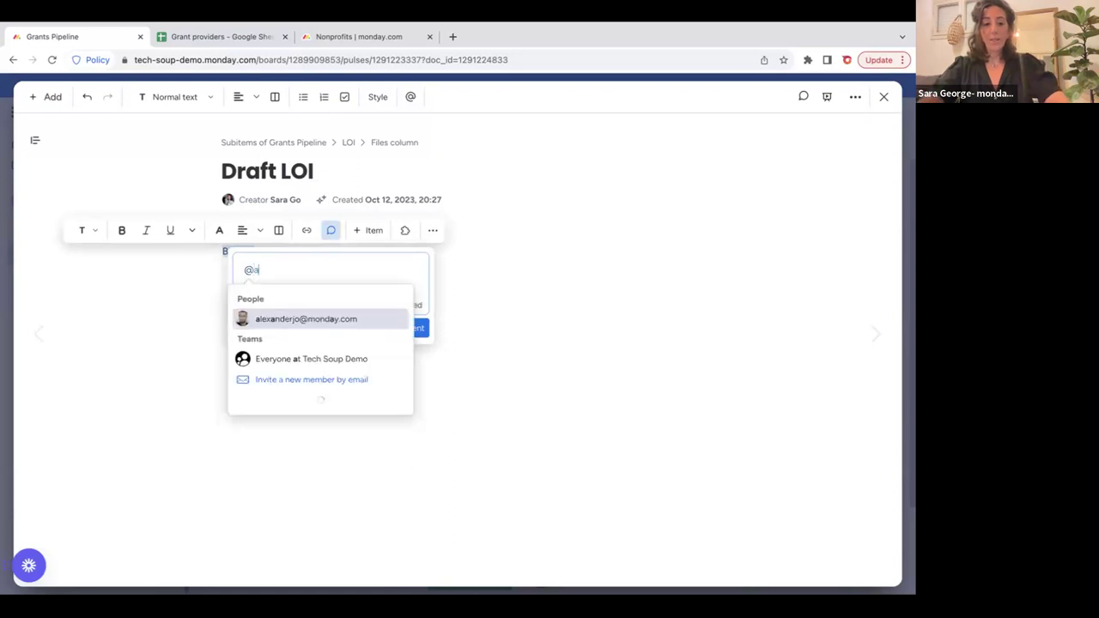
{"action": "left_click", "coordinate": [335, 317]}
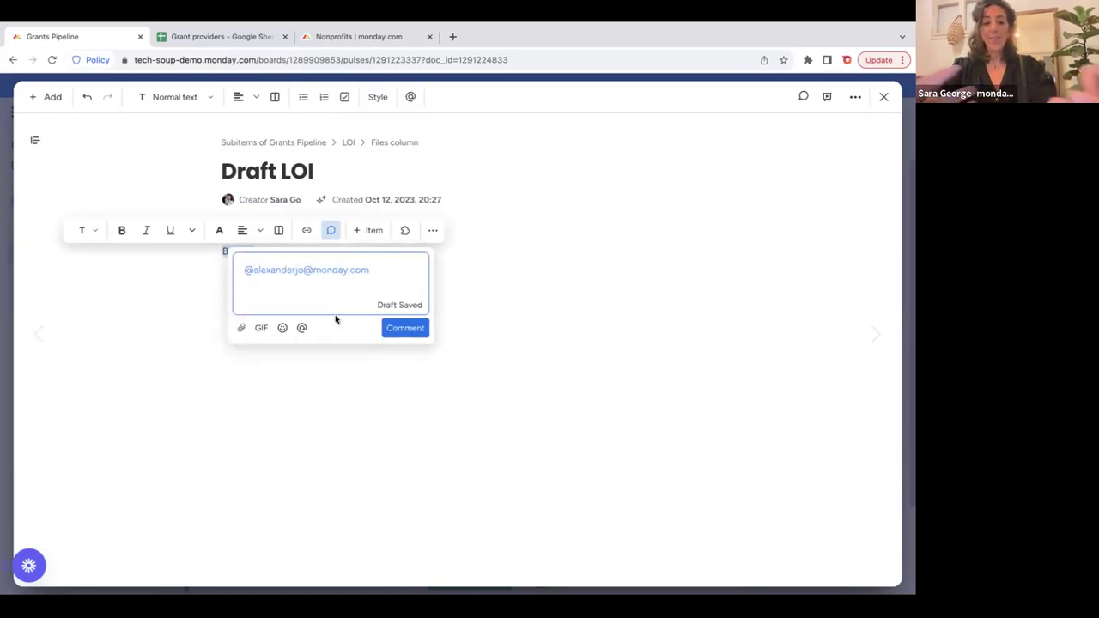
{"action": "type", "text": "pleas"}
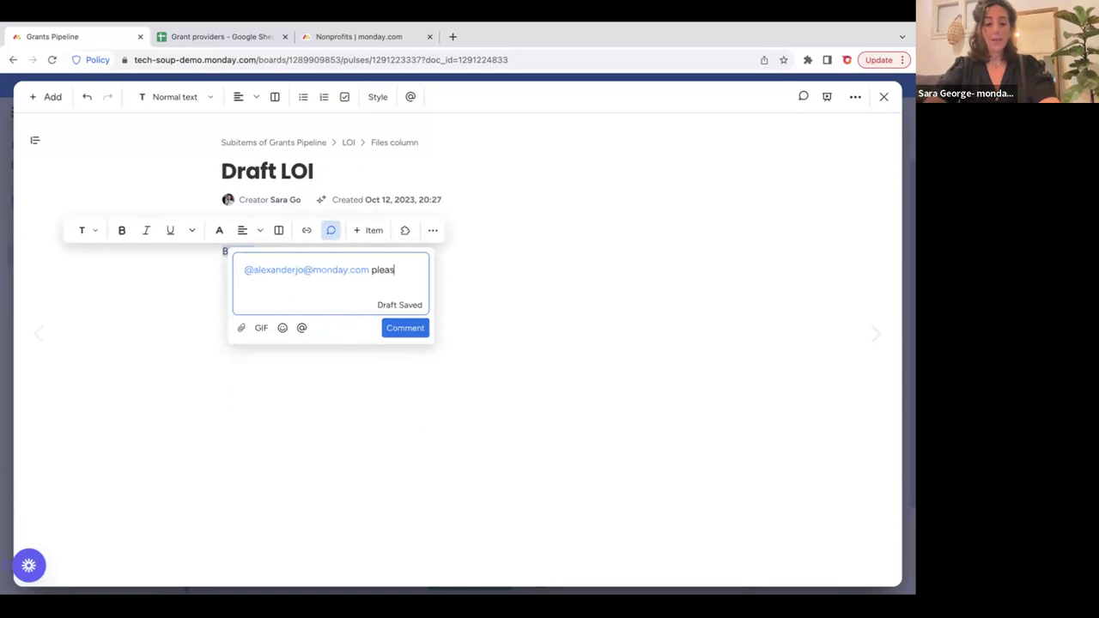
{"action": "type", "text": "e outlin"}
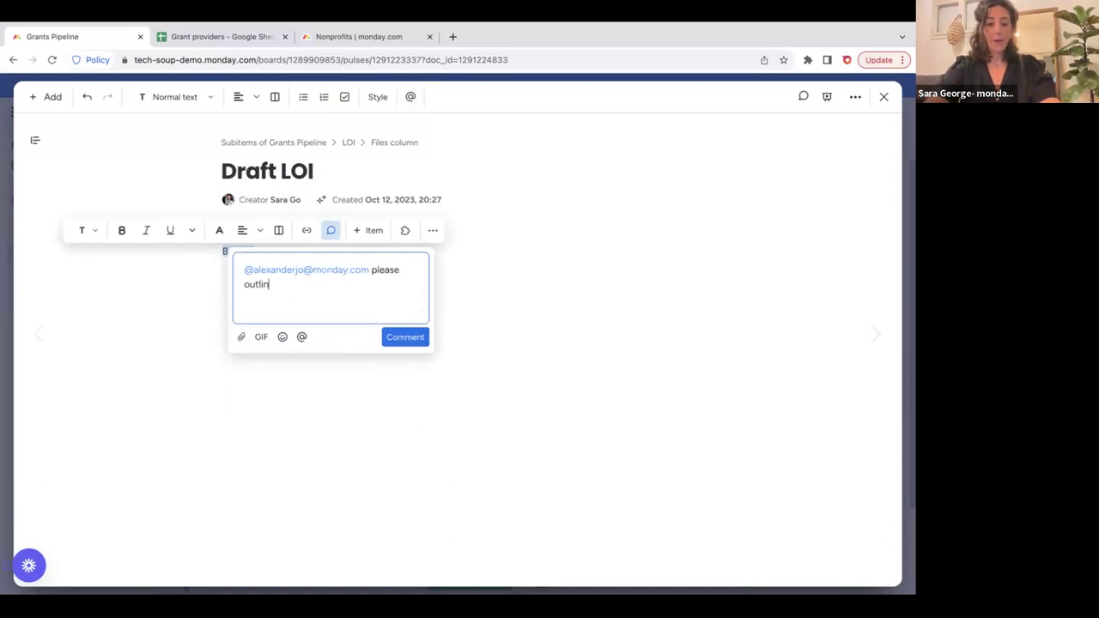
{"action": "type", "text": "e her"}
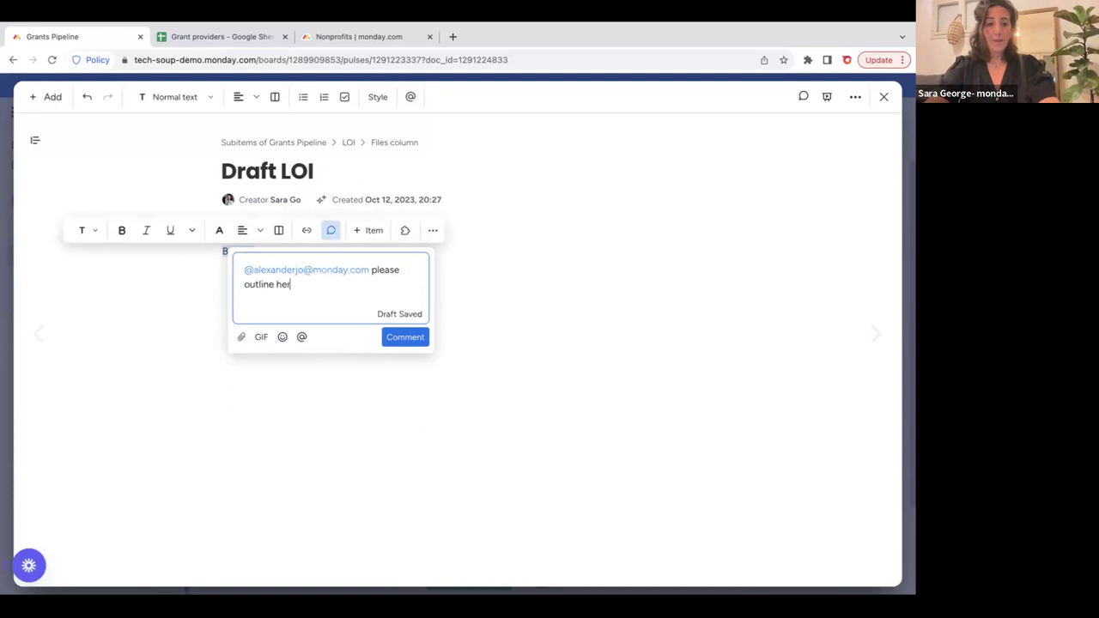
{"action": "type", "text": " ehe the plan for ho"}
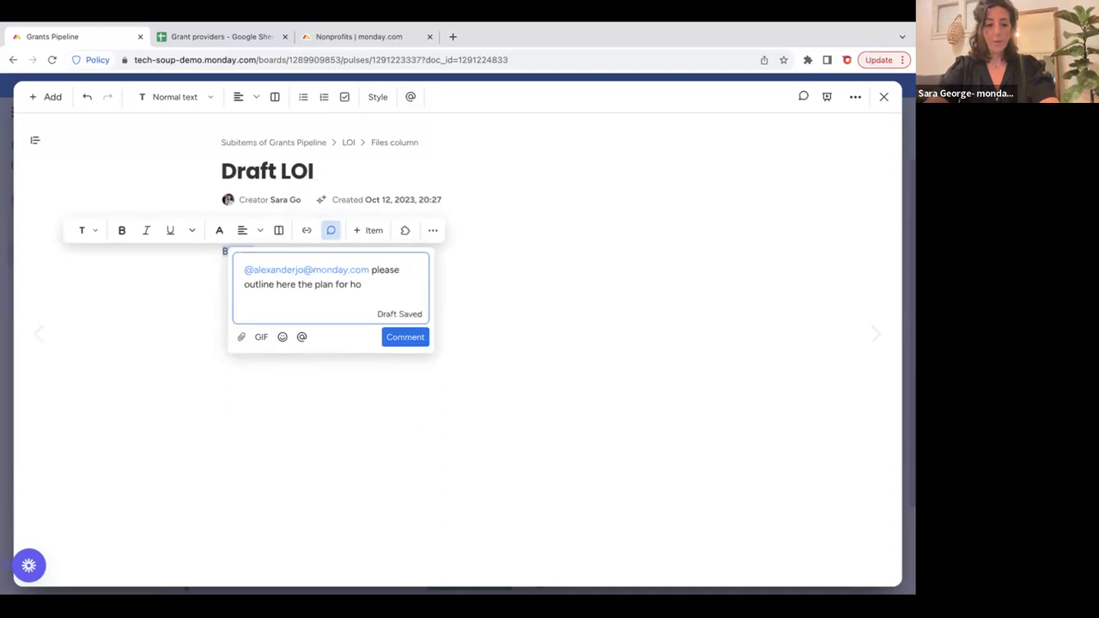
{"action": "type", "text": "e w er wou"}
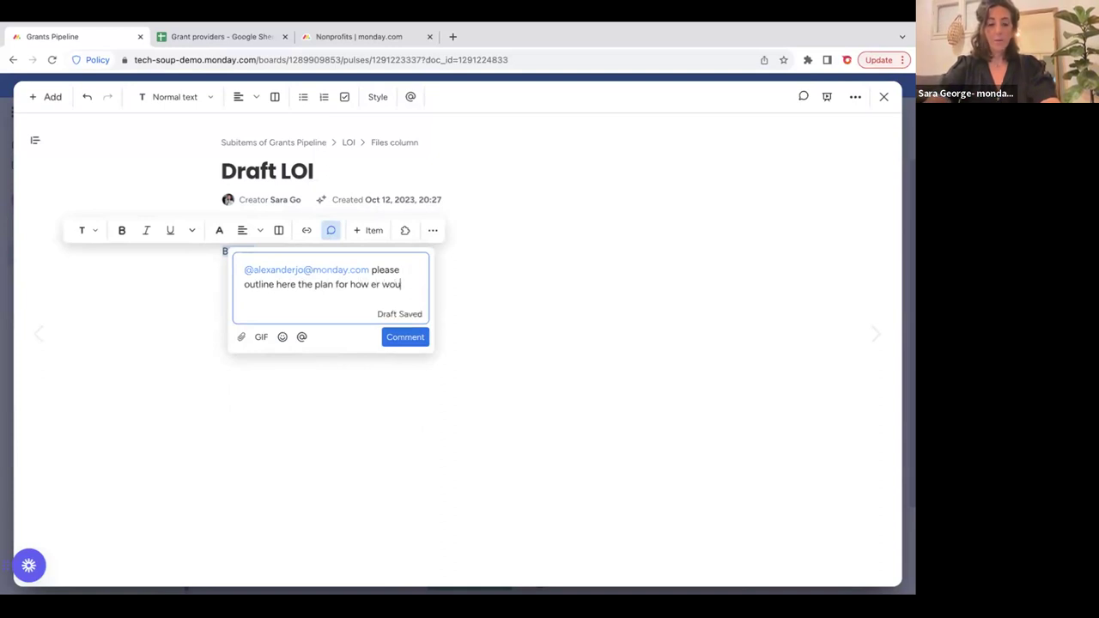
{"action": "type", "text": "ld spend the money."}
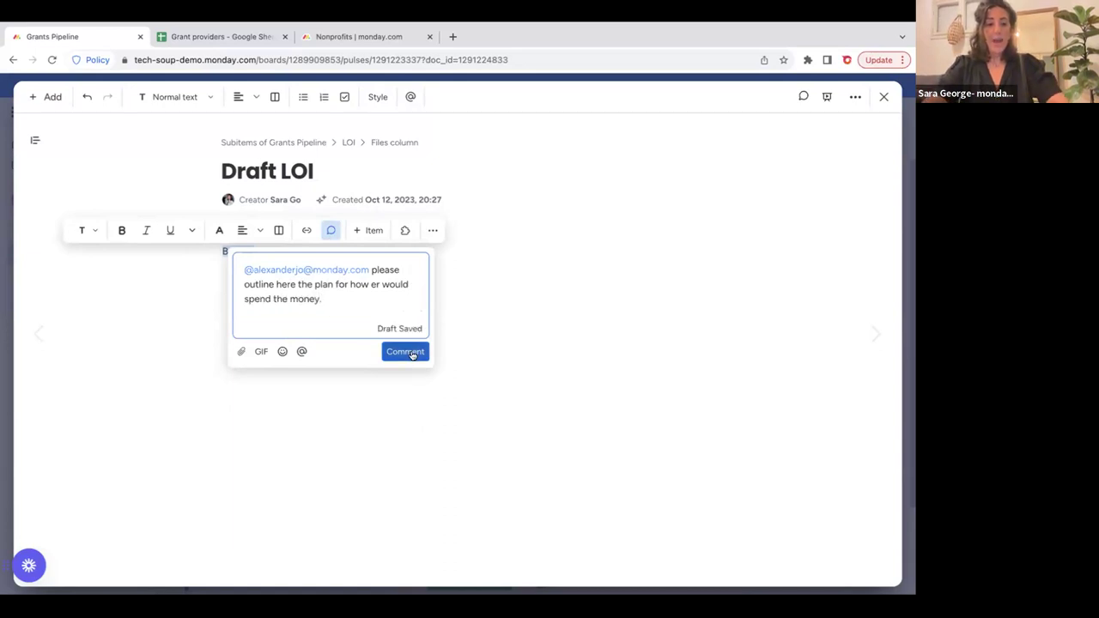
{"action": "left_click", "coordinate": [415, 351]}
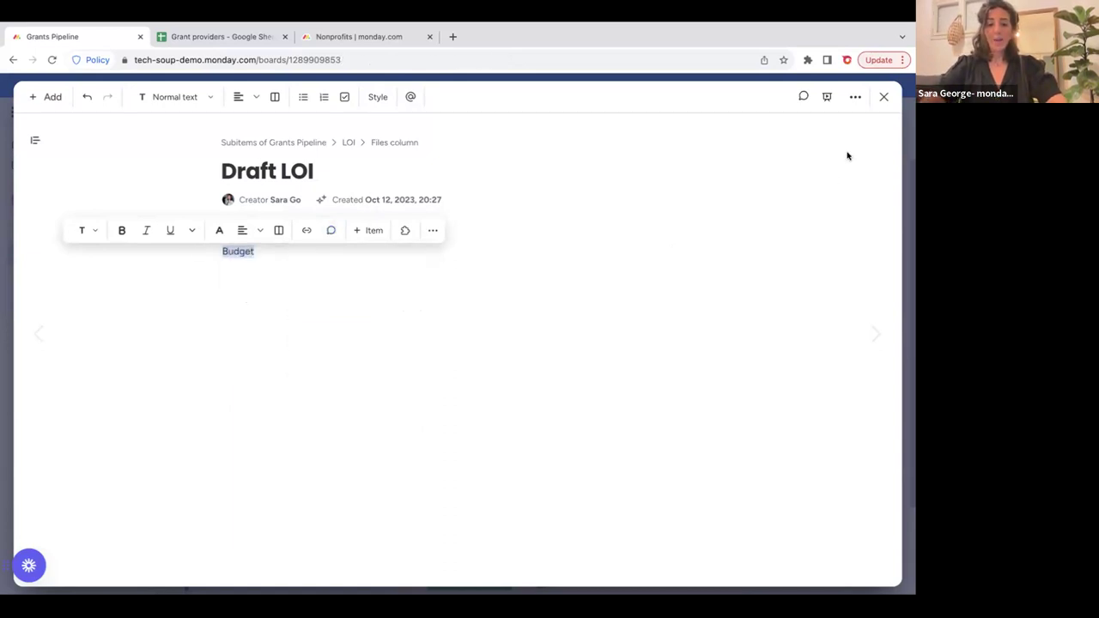
Close the Draft LOI doc to return to the Grants Pipeline board.
{"action": "left_click", "coordinate": [883, 99]}
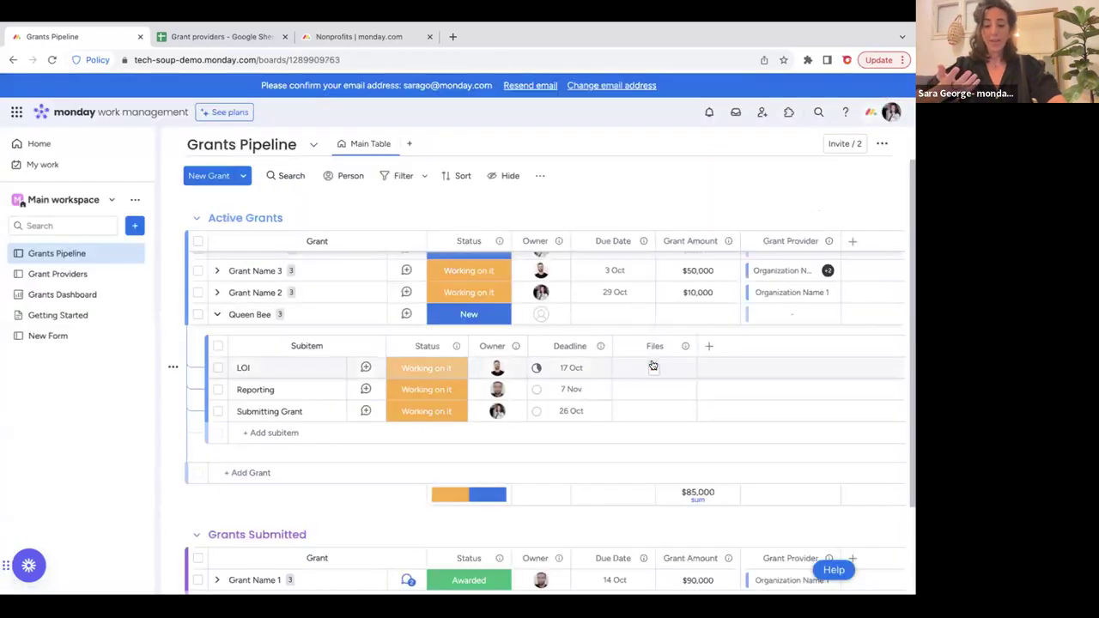
{"action": "mouse_move", "coordinate": [652, 366]}
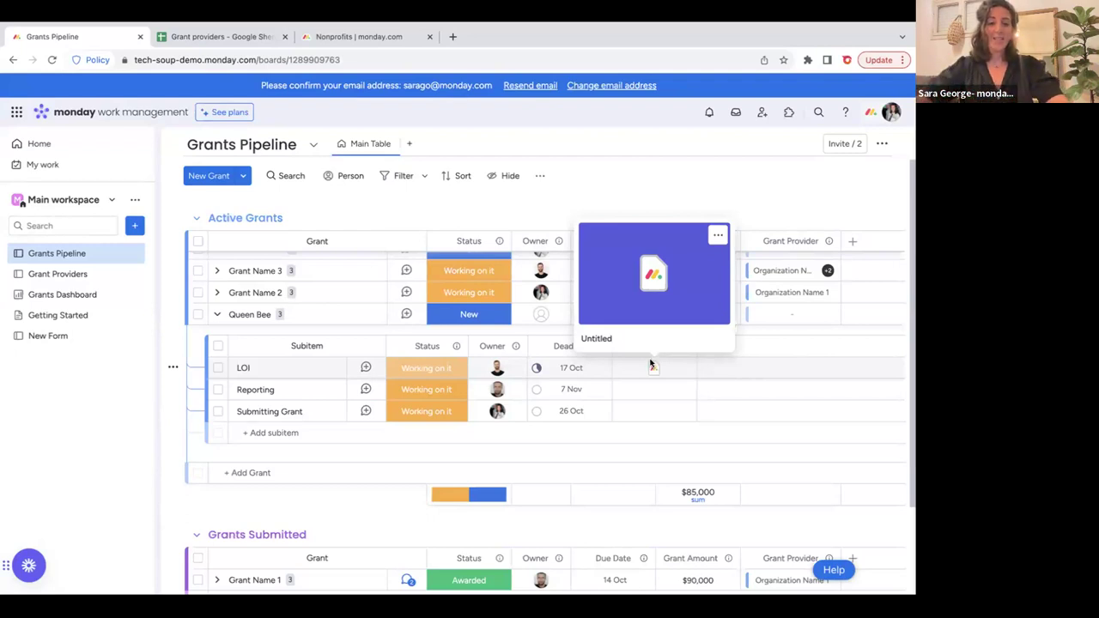
Collapse the subitems and give Queen Bee an owner and a 29 Oct due date.
{"action": "left_click", "coordinate": [216, 316]}
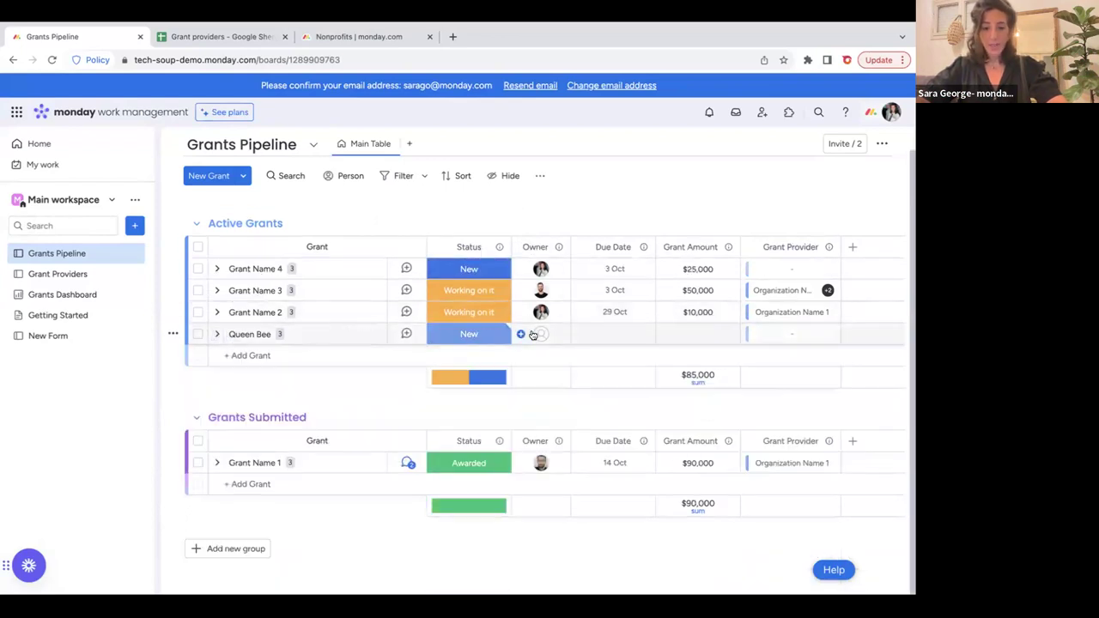
{"action": "left_click", "coordinate": [535, 334]}
{"action": "left_click", "coordinate": [506, 413]}
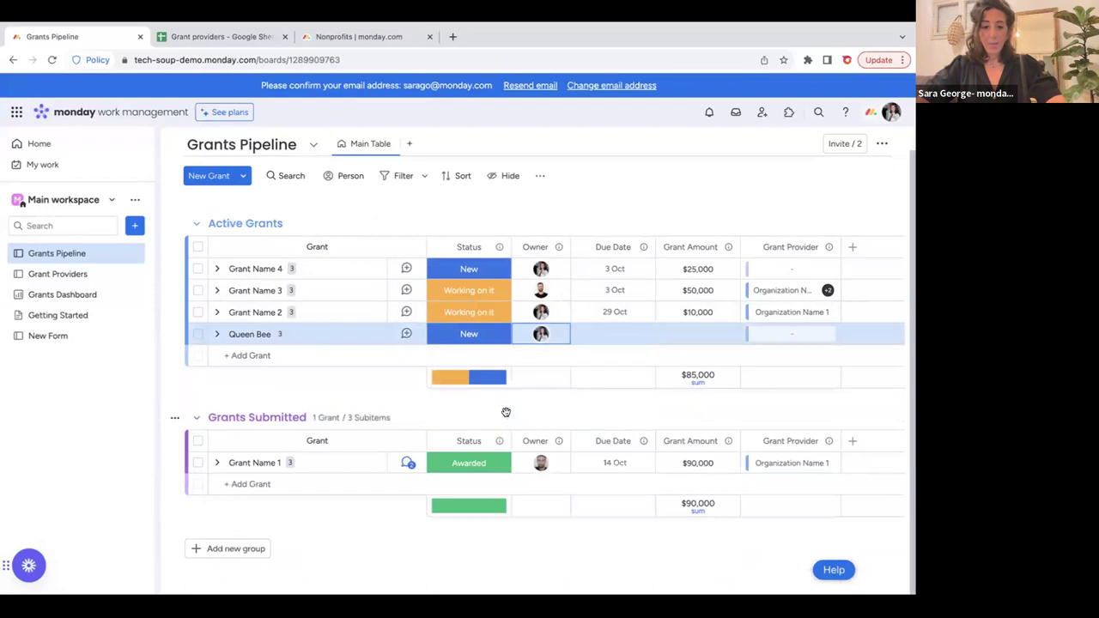
{"action": "left_click", "coordinate": [602, 334]}
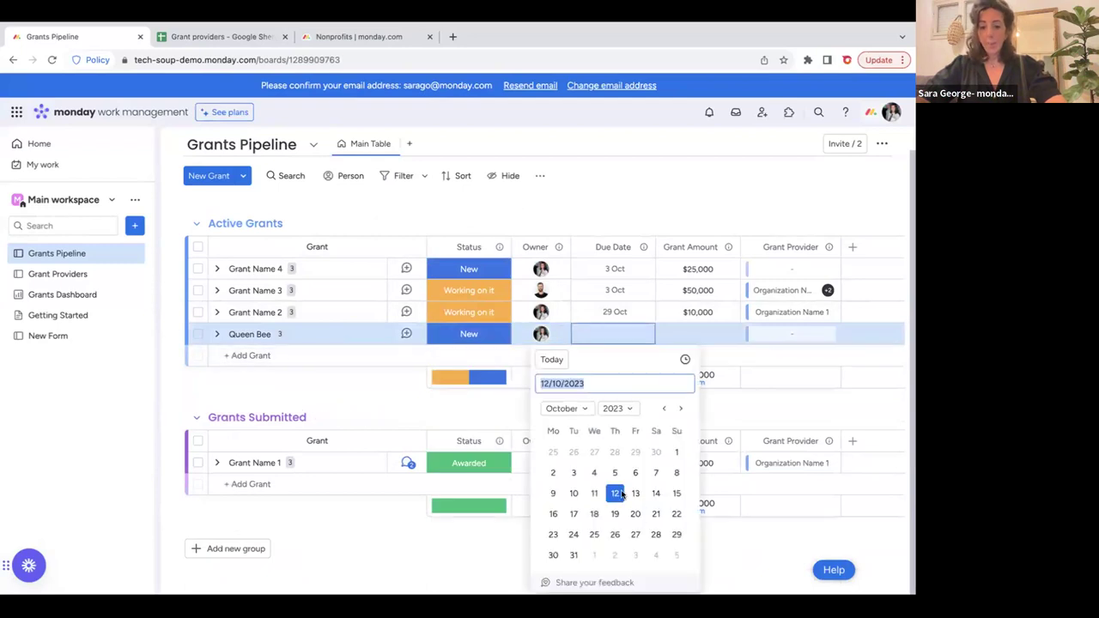
{"action": "left_click", "coordinate": [677, 535]}
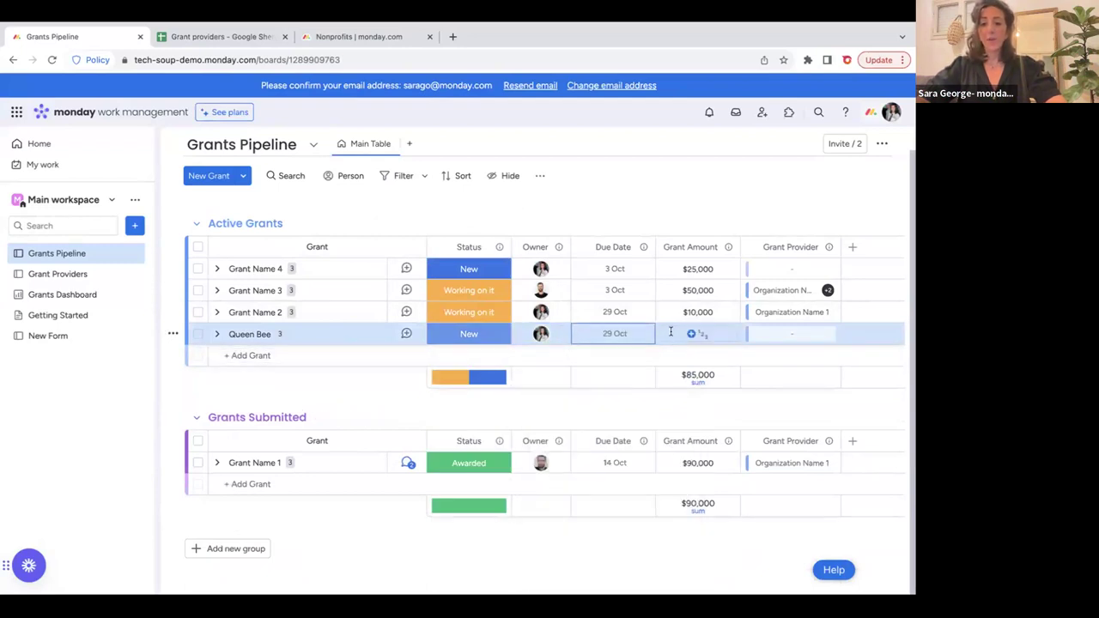
Enter 10000 as Queen Bee's Grant Amount.
{"action": "left_click", "coordinate": [671, 332]}
{"action": "type", "text": "100000"}
{"action": "key", "text": "BackSpace"}
{"action": "key", "text": "Return"}
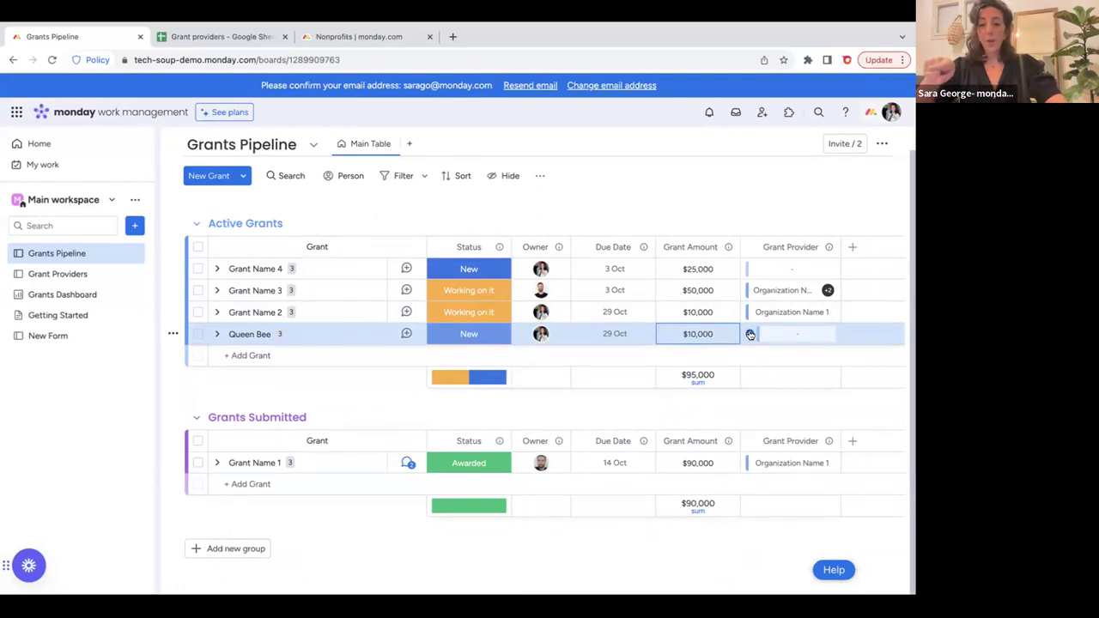
Look over the Protect the Bee organization on the Grant Providers board.
{"action": "left_click", "coordinate": [72, 273]}
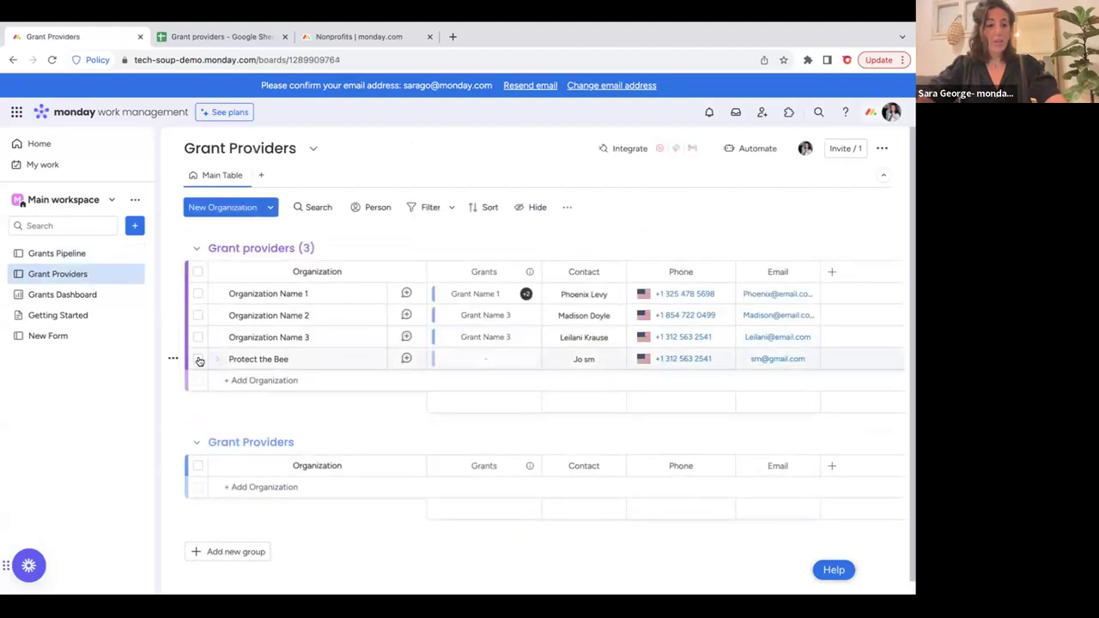
{"action": "left_click", "coordinate": [197, 359]}
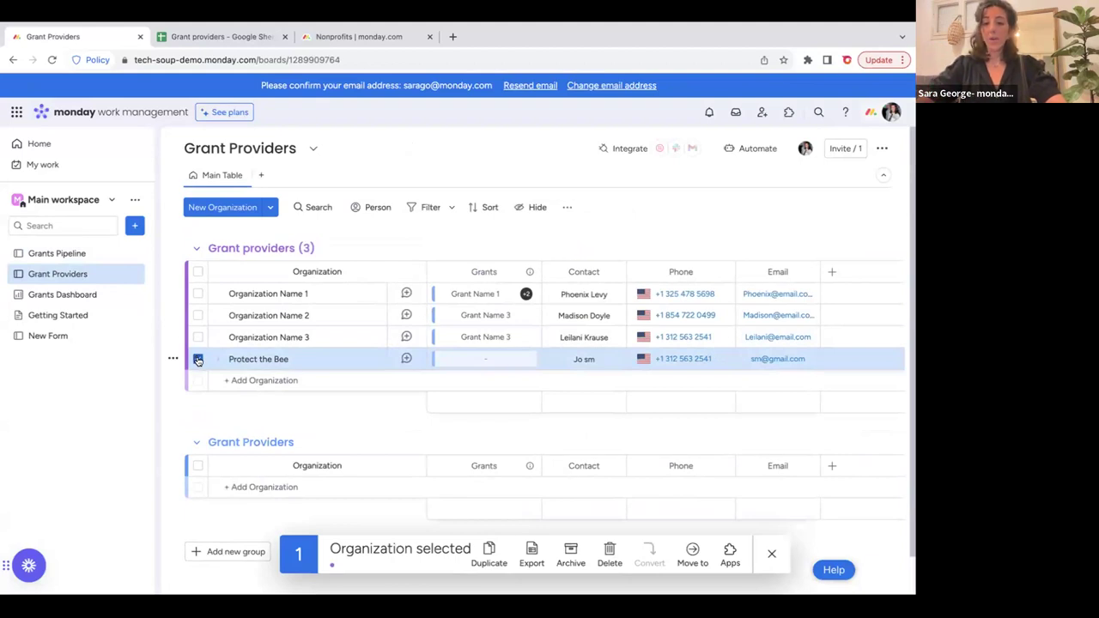
{"action": "left_click", "coordinate": [198, 359]}
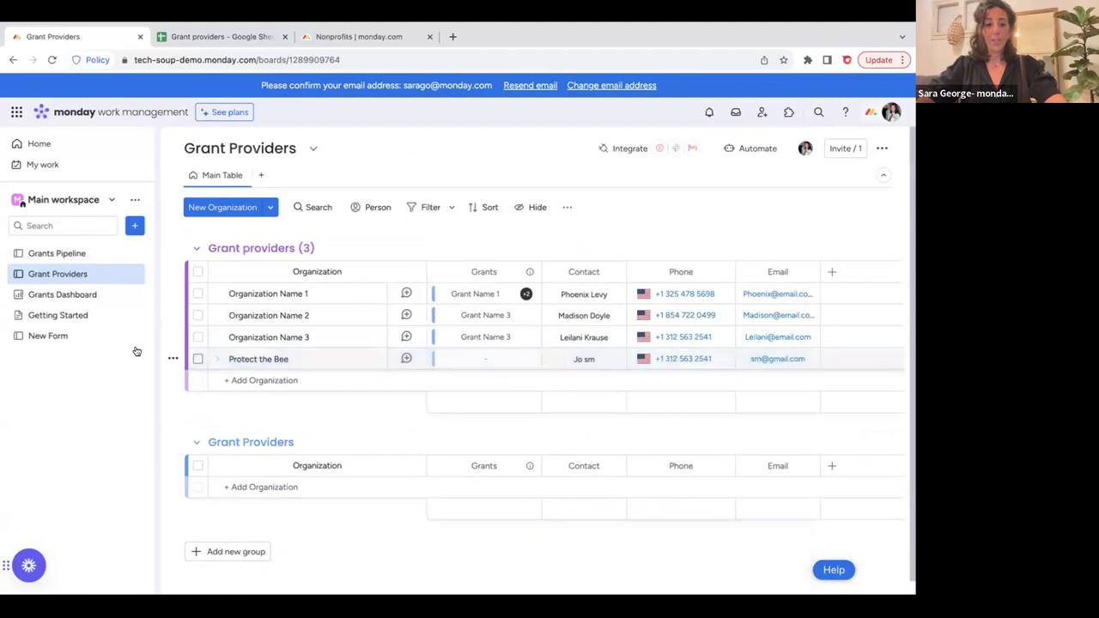
{"action": "left_click", "coordinate": [86, 254]}
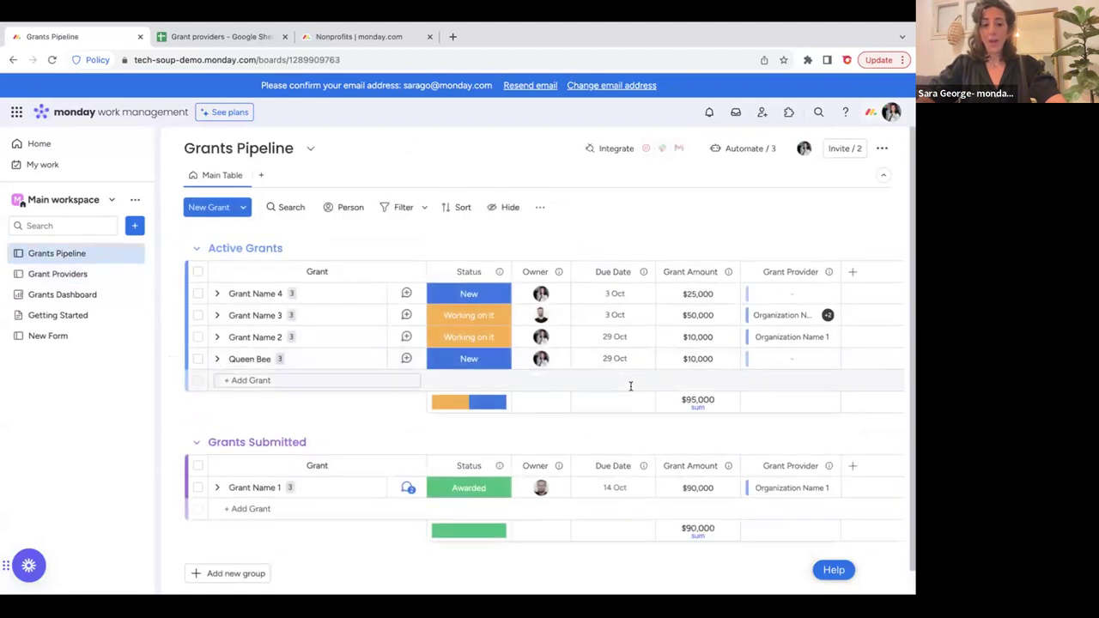
Link Protect the Bee as Queen Bee's Grant Provider and verify it on Grant Providers.
{"action": "left_click", "coordinate": [751, 359]}
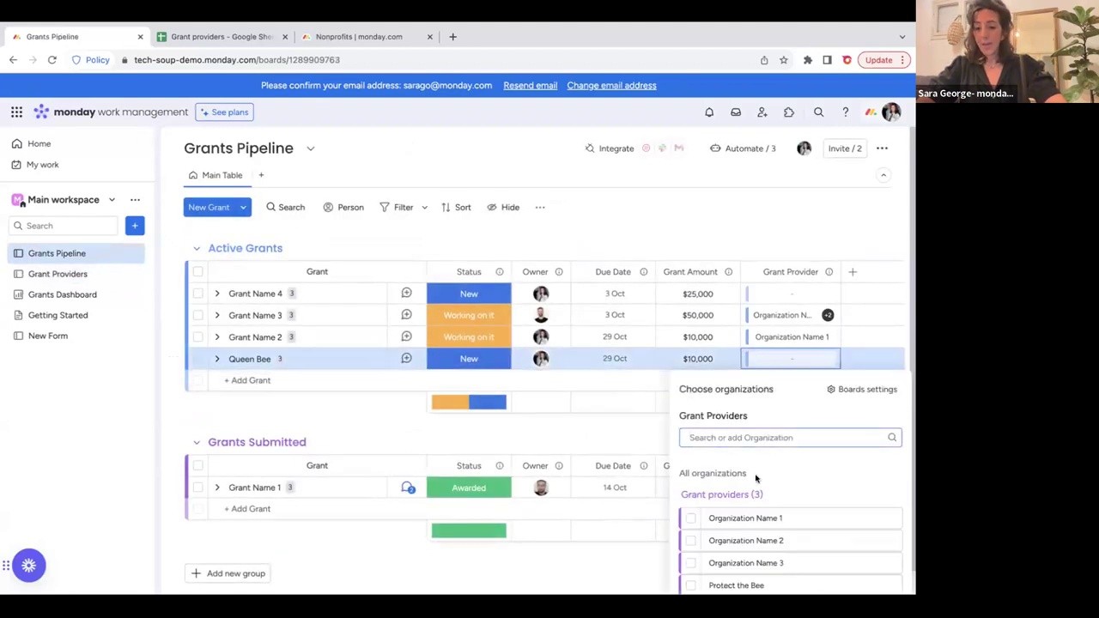
{"action": "left_click", "coordinate": [691, 588]}
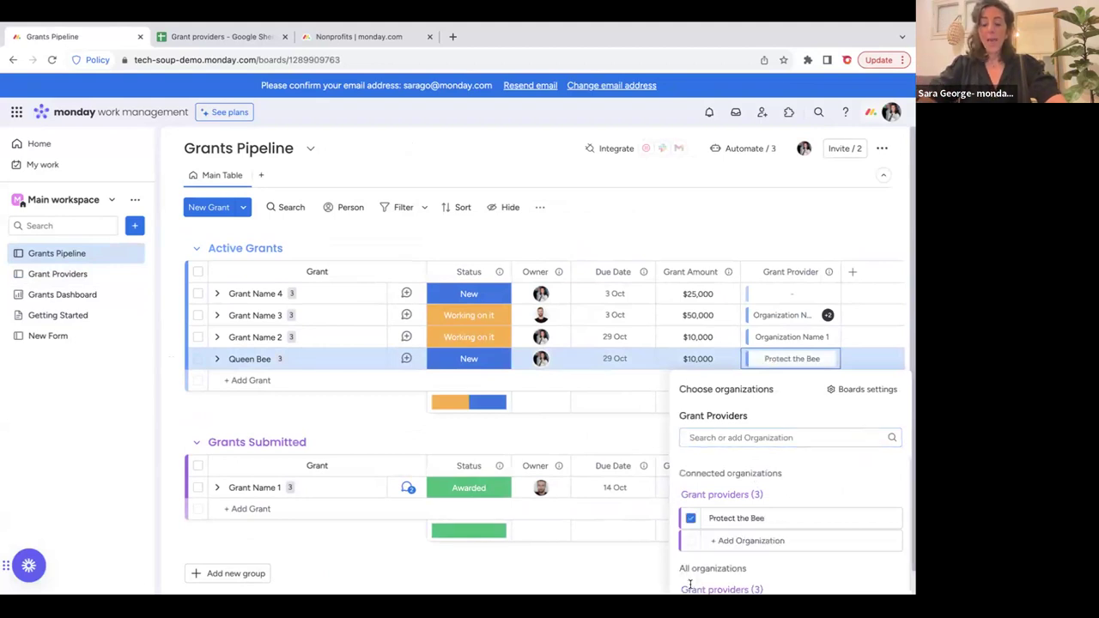
{"action": "left_click", "coordinate": [633, 236]}
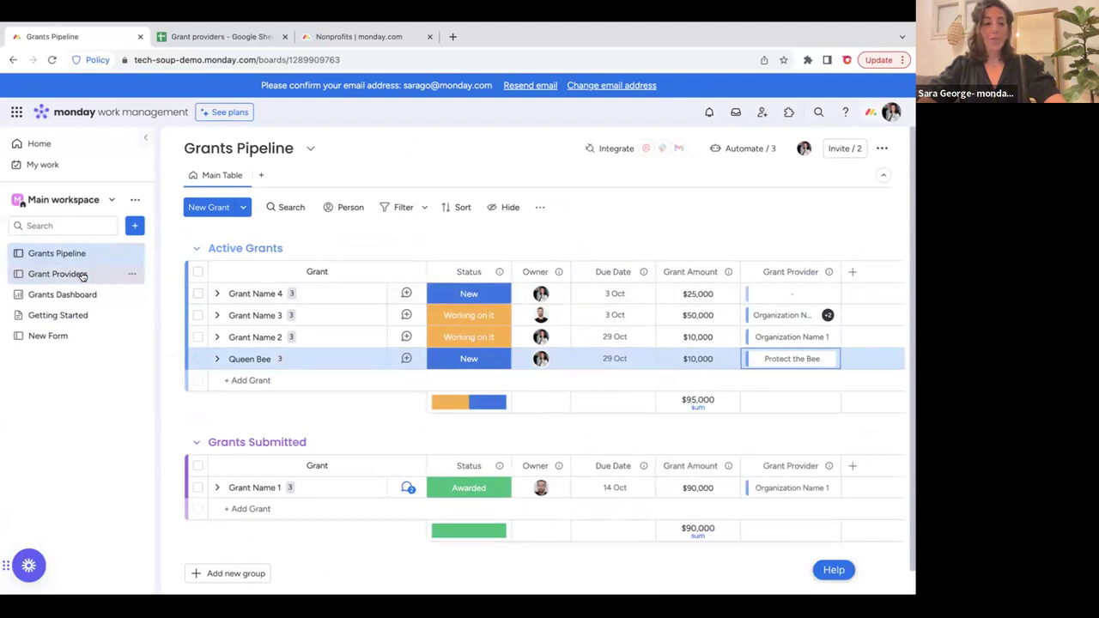
{"action": "left_click", "coordinate": [82, 275]}
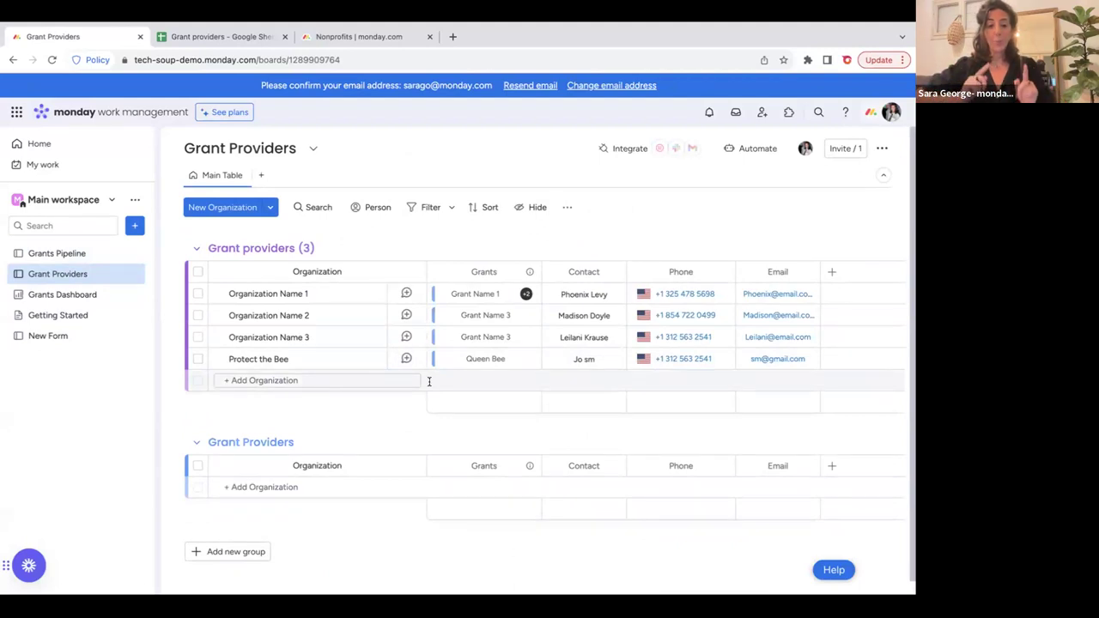
{"action": "left_click", "coordinate": [79, 253]}
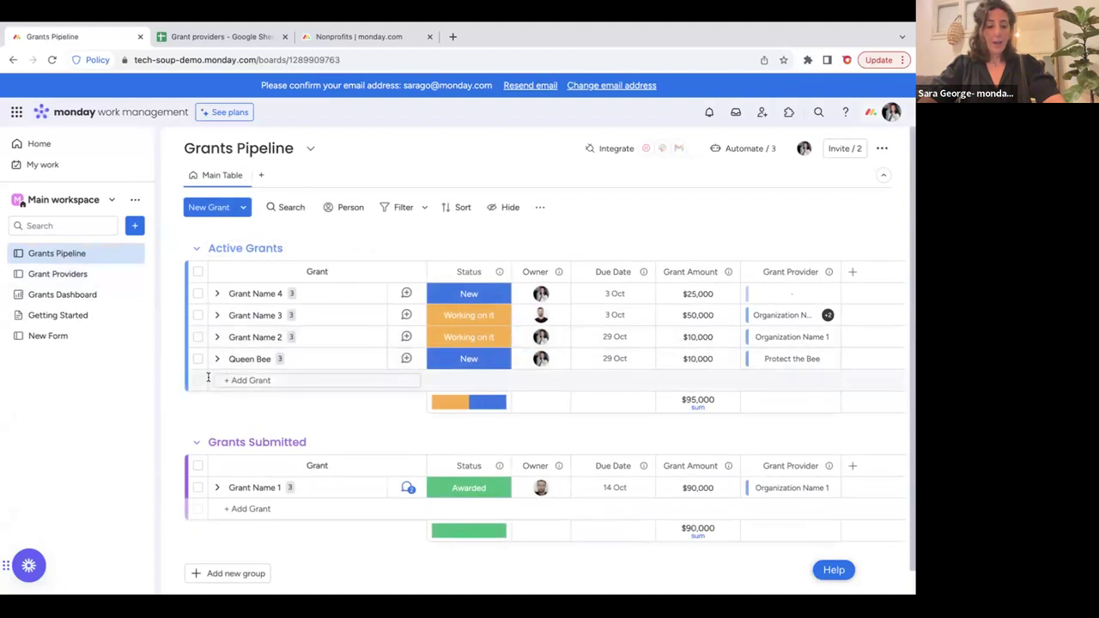
Set Queen Bee's Status to Submitted.
{"action": "left_click", "coordinate": [455, 362]}
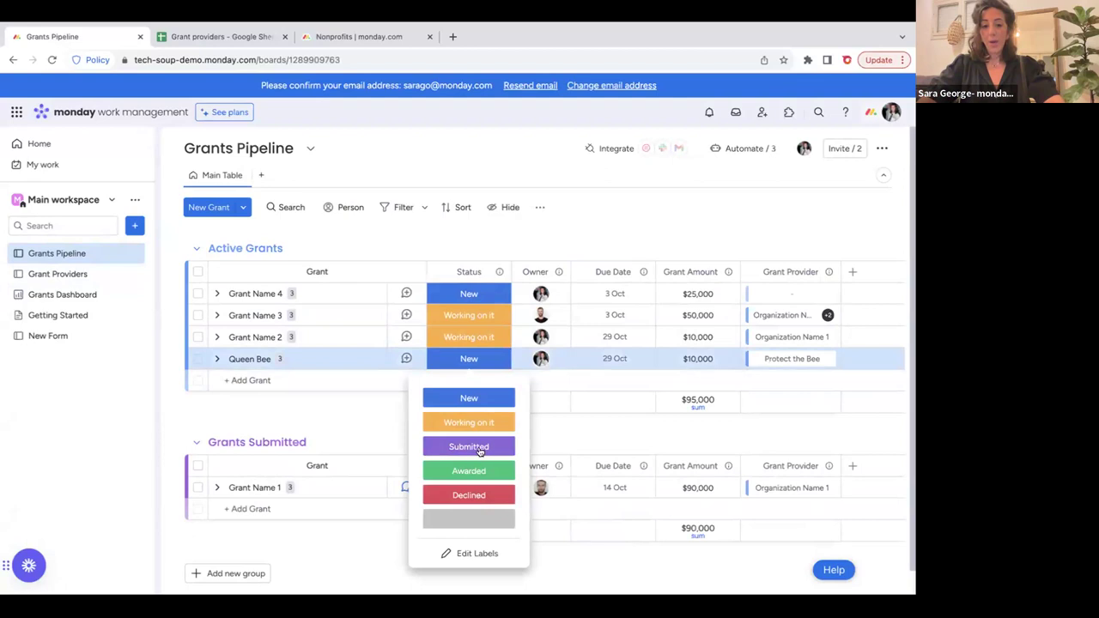
{"action": "left_click", "coordinate": [483, 449]}
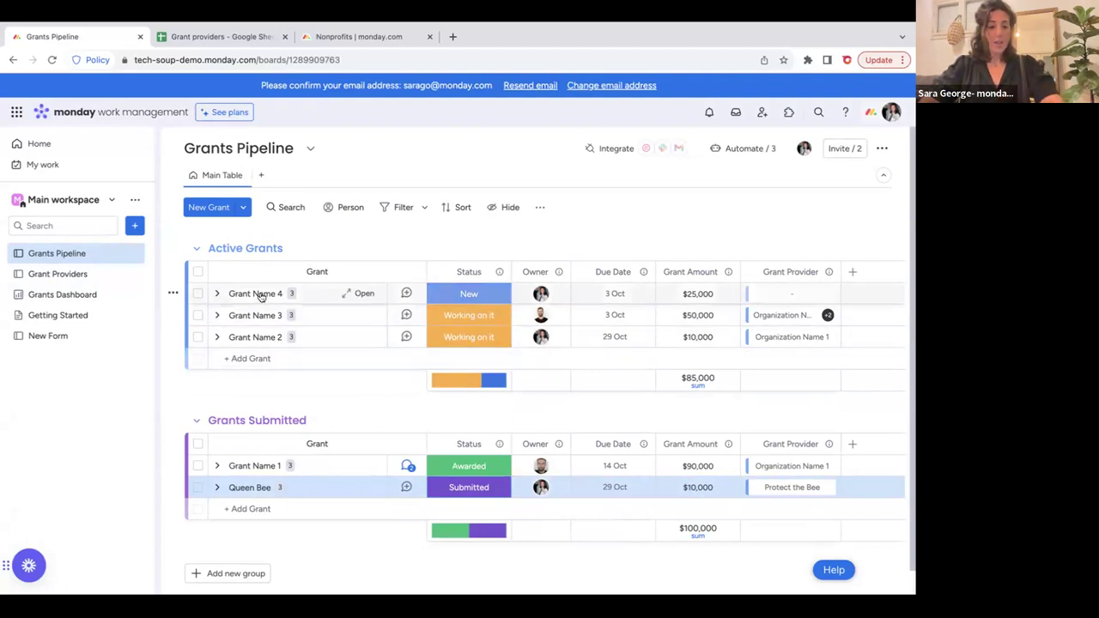
Replace Grant Name 4's owner with another teammate and open its updates panel.
{"action": "left_click", "coordinate": [541, 293]}
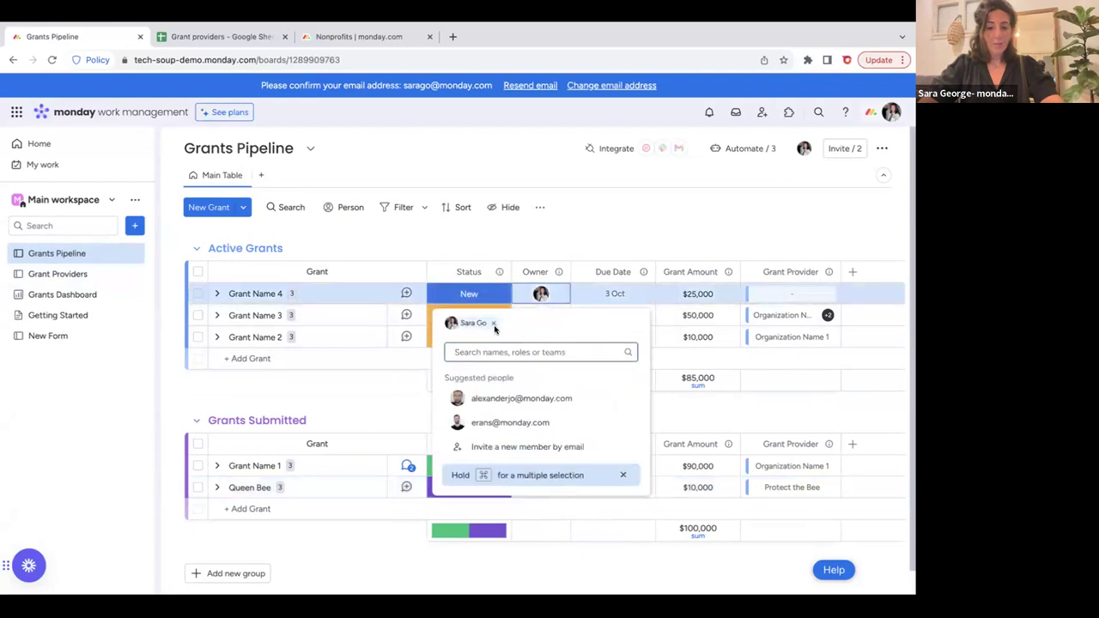
{"action": "left_click", "coordinate": [498, 323]}
{"action": "left_click", "coordinate": [544, 293]}
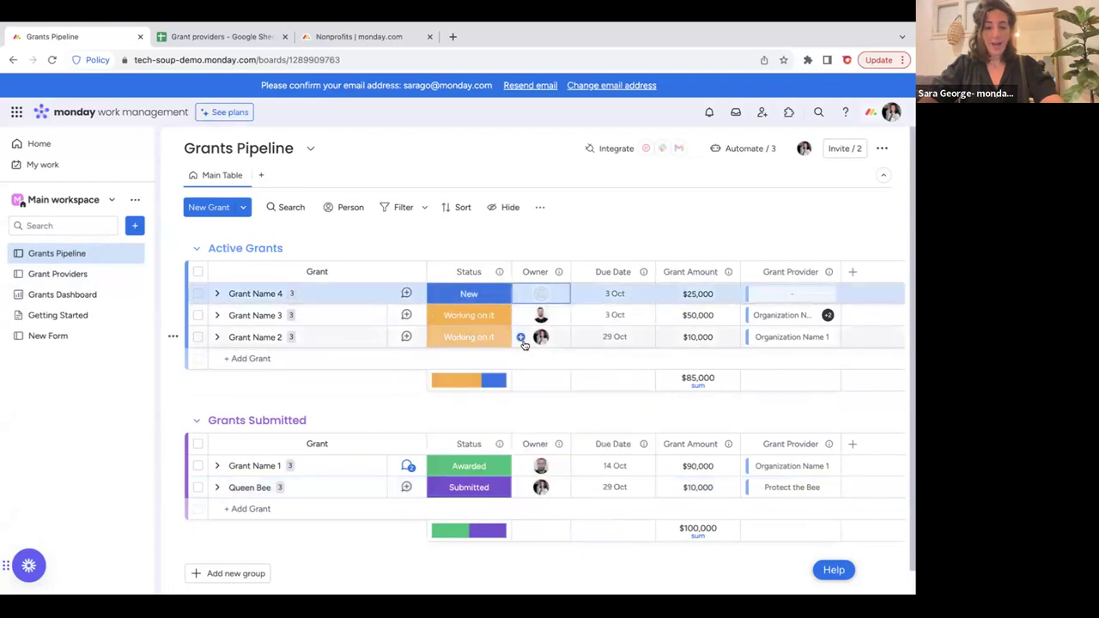
{"action": "left_click", "coordinate": [522, 294]}
{"action": "left_click", "coordinate": [539, 403]}
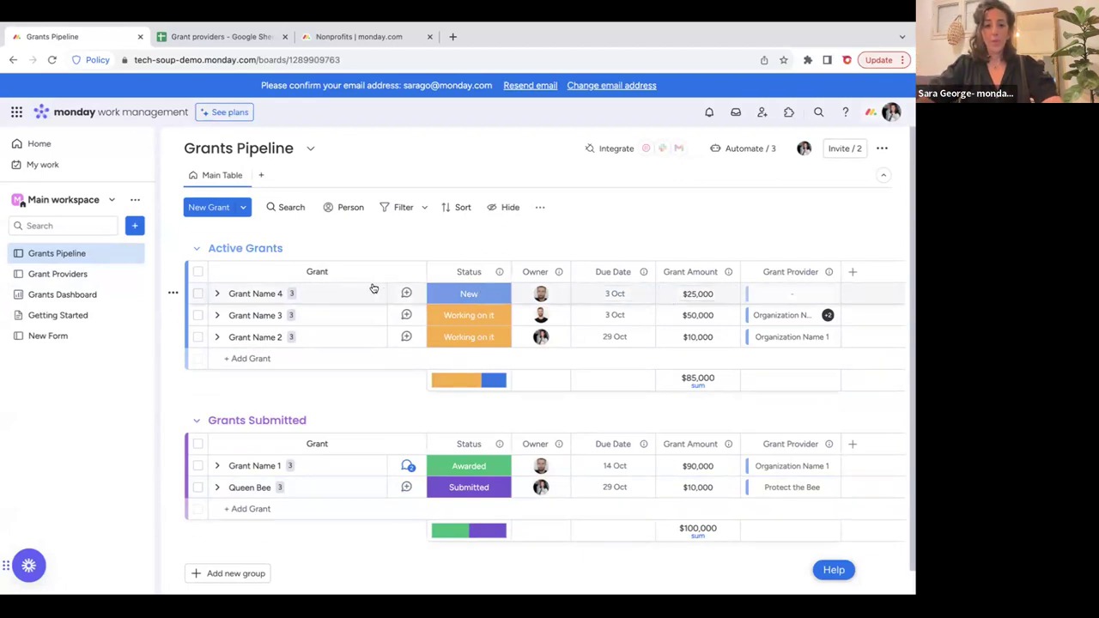
{"action": "left_click", "coordinate": [407, 293]}
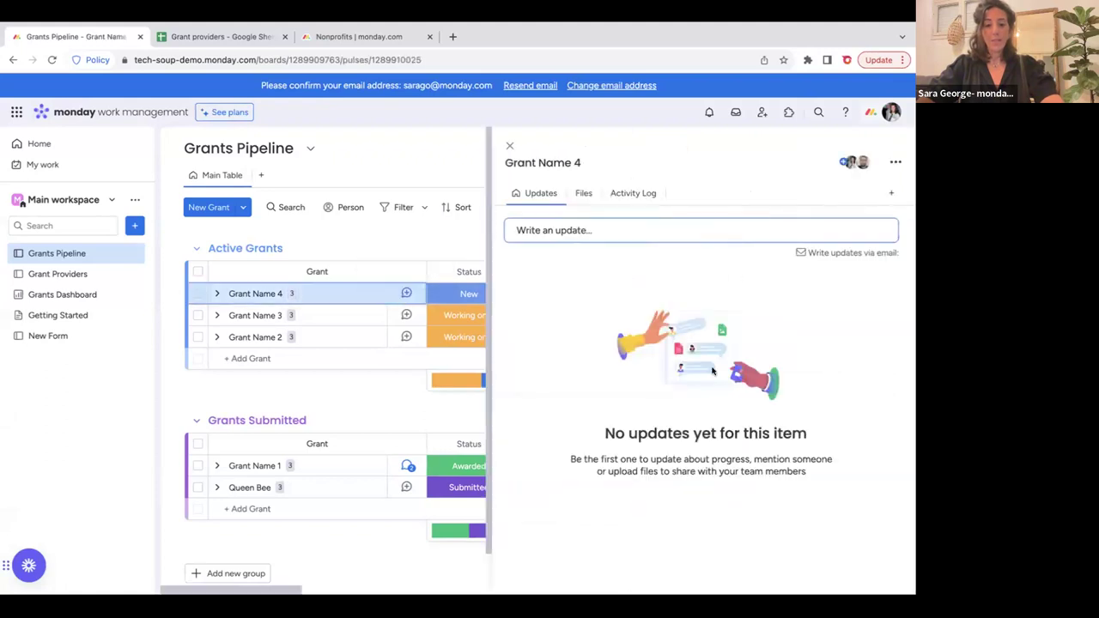
Post a Grant Name 4 update tagging a teammate, asking why the grant didn't move forward.
{"action": "left_click", "coordinate": [546, 232]}
{"action": "type", "text": "@al"}
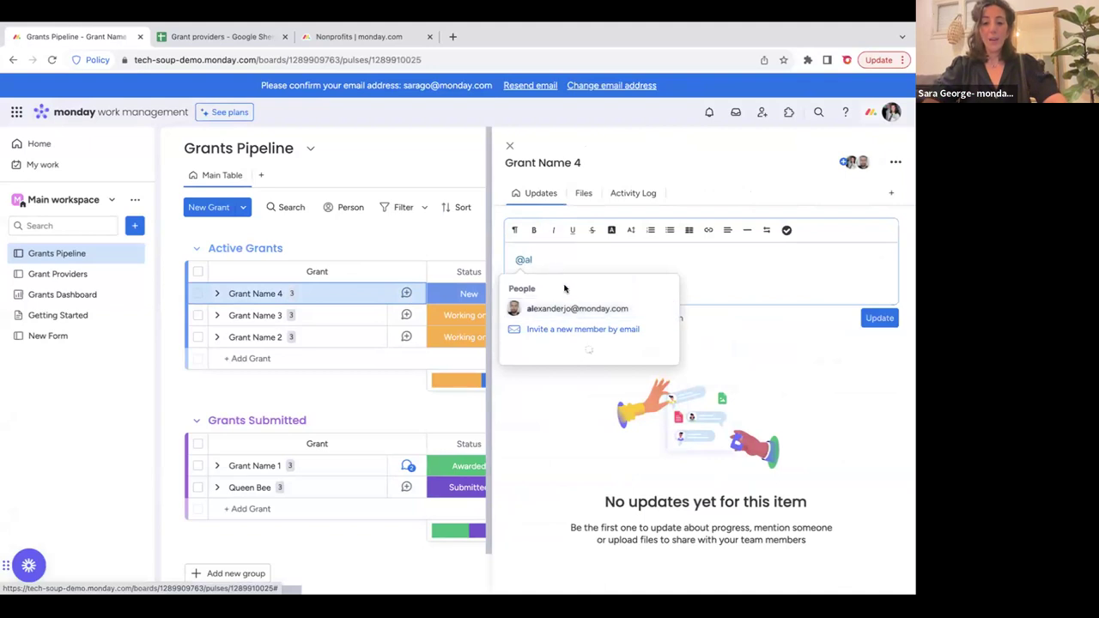
{"action": "left_click", "coordinate": [571, 310]}
{"action": "type", "text": "Hey "}
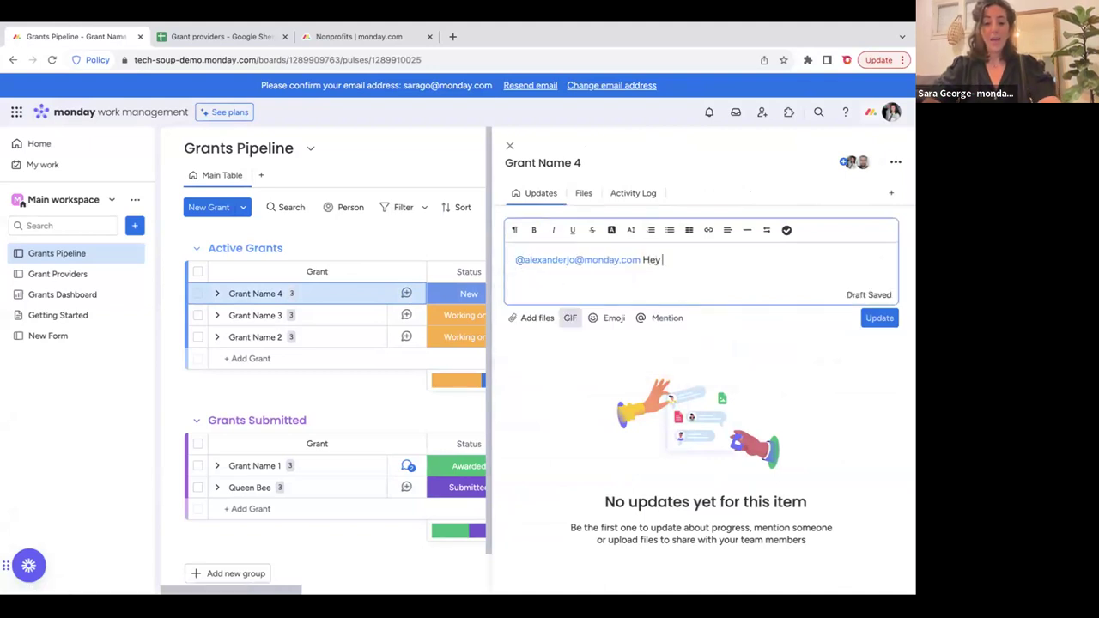
{"action": "type", "text": "I saw we didnt end"}
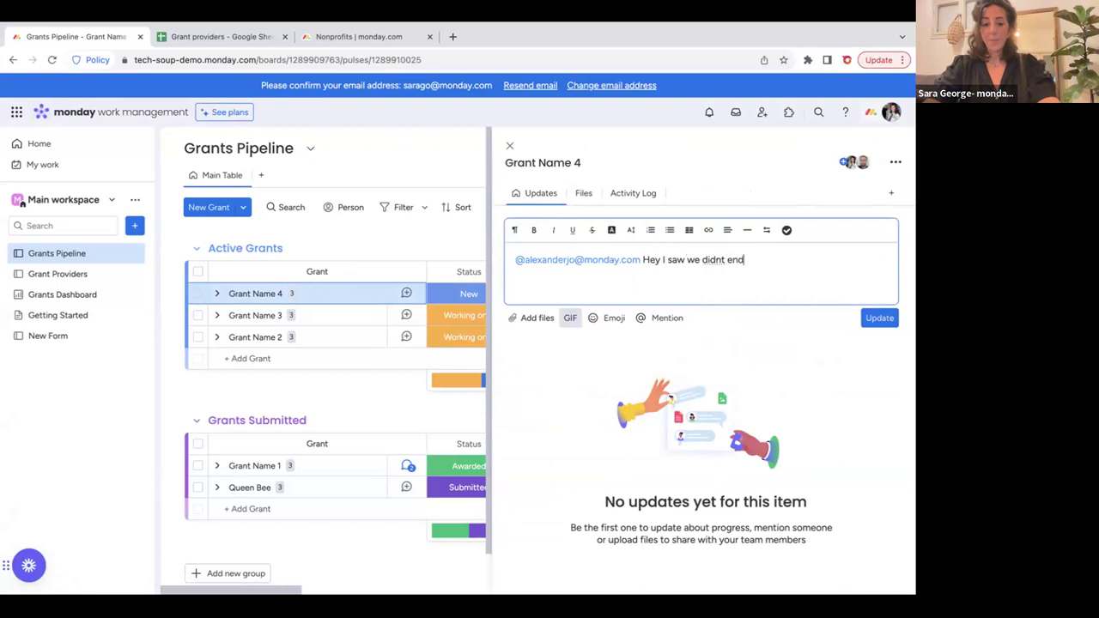
{"action": "type", "text": " up mo"}
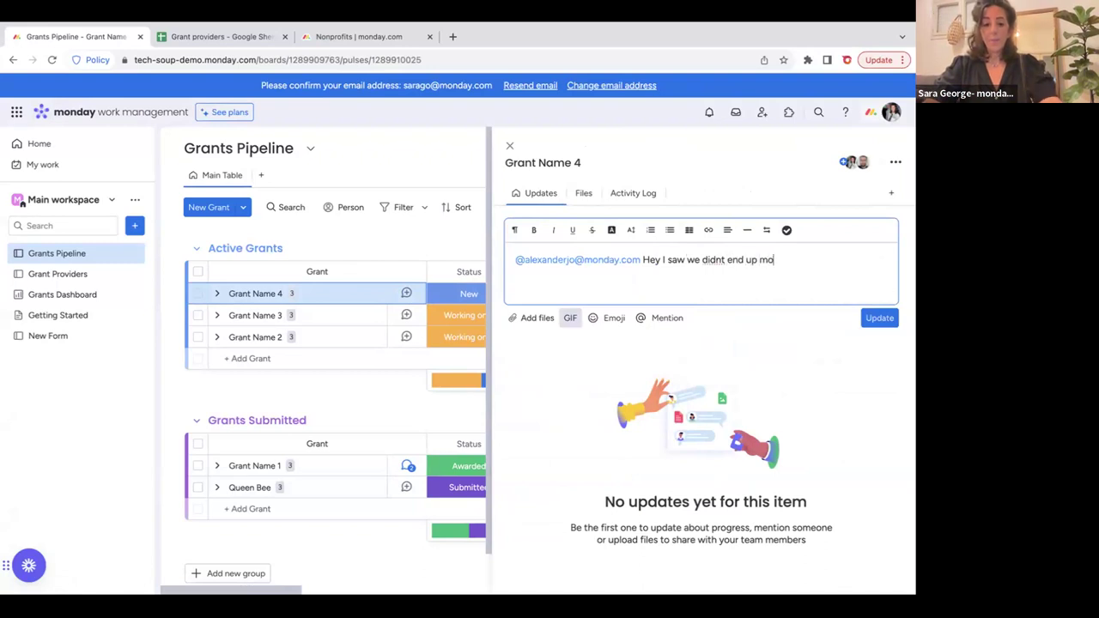
{"action": "type", "text": "ving forward with "}
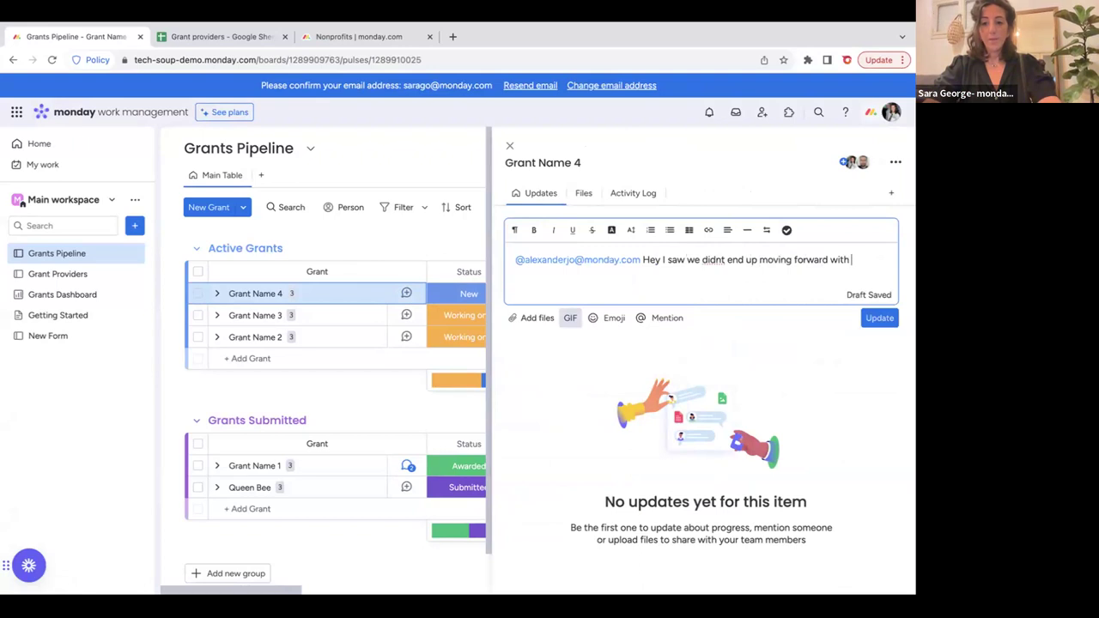
{"action": "type", "text": "this grant - please c"}
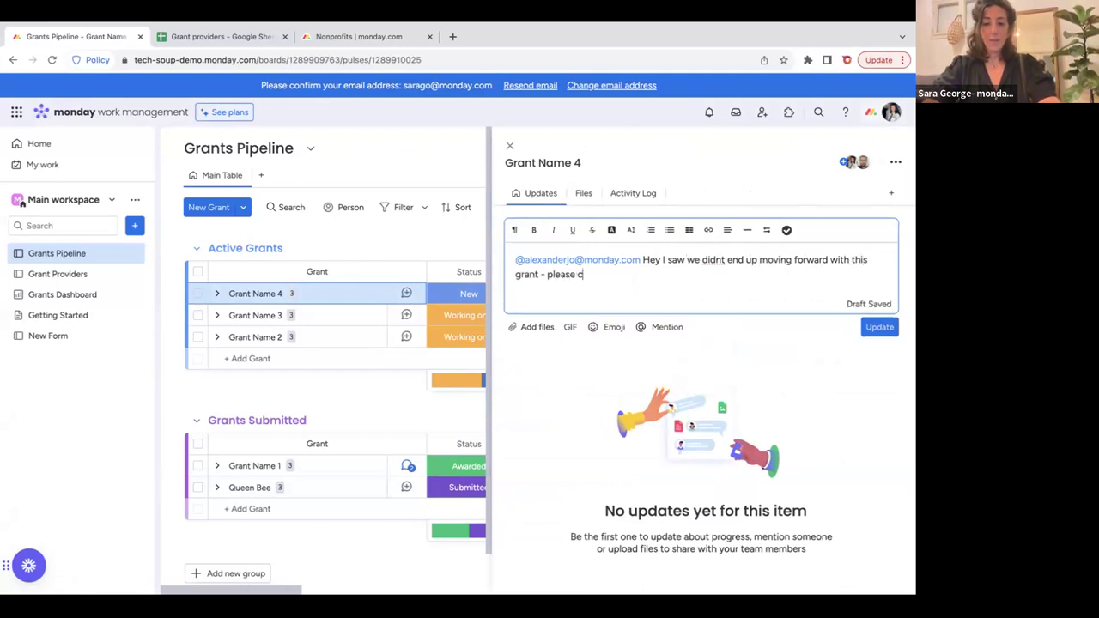
{"action": "type", "text": "an you let me kno"}
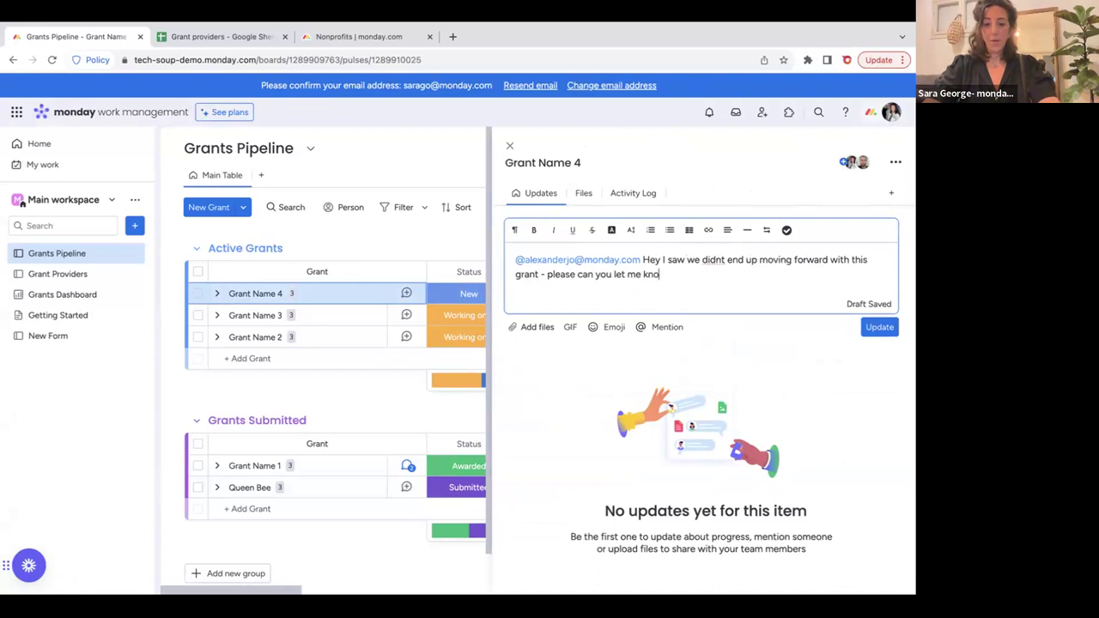
{"action": "type", "text": "w why?"}
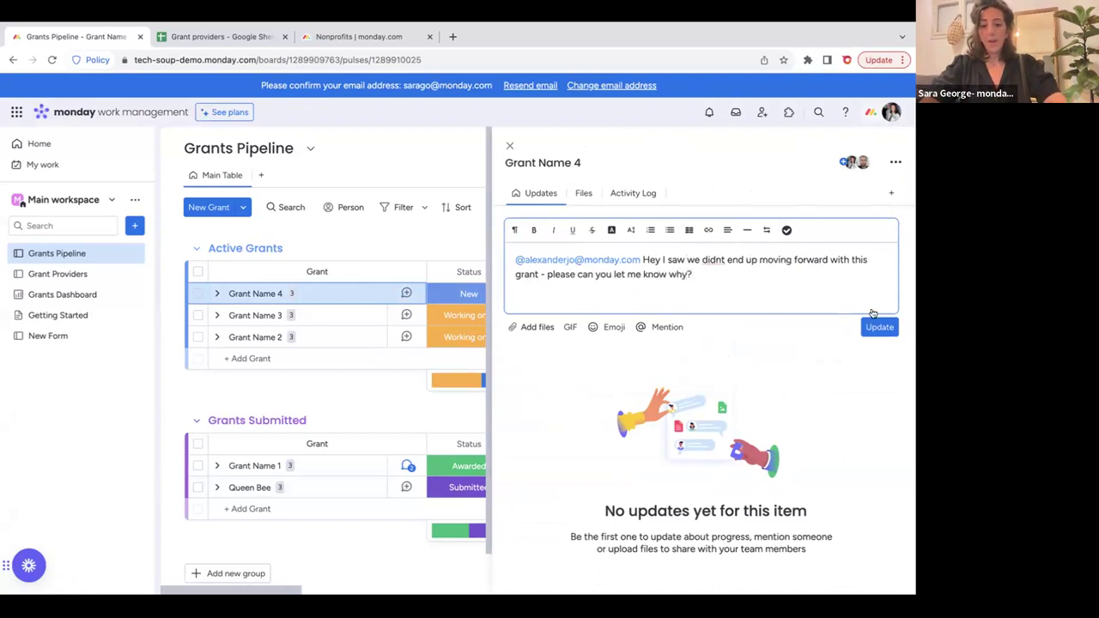
{"action": "left_click", "coordinate": [876, 326]}
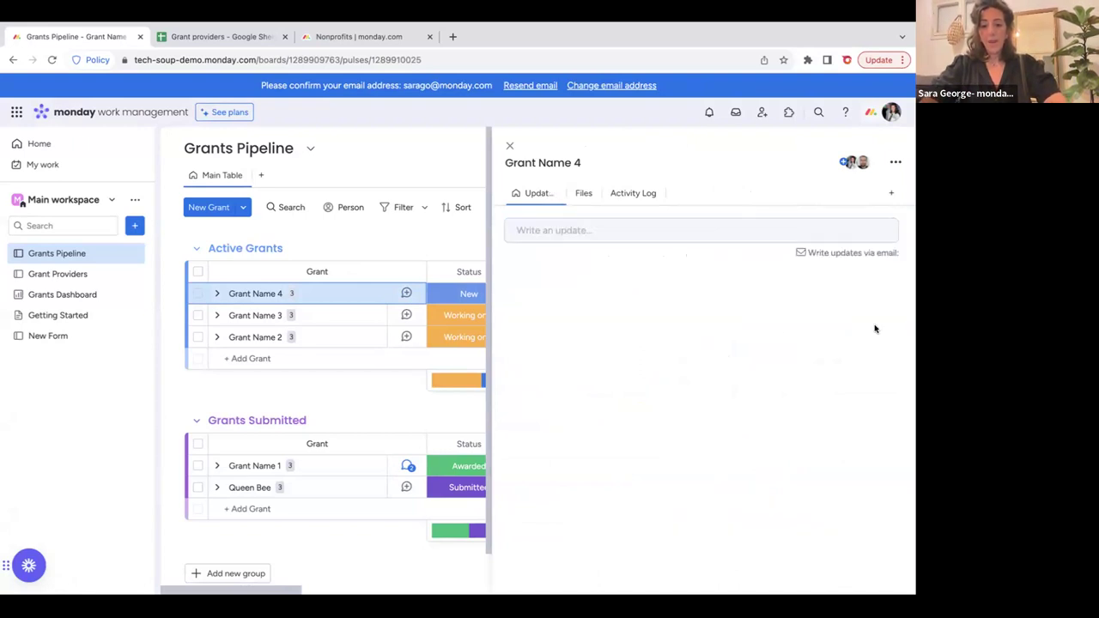
{"action": "left_click", "coordinate": [509, 147]}
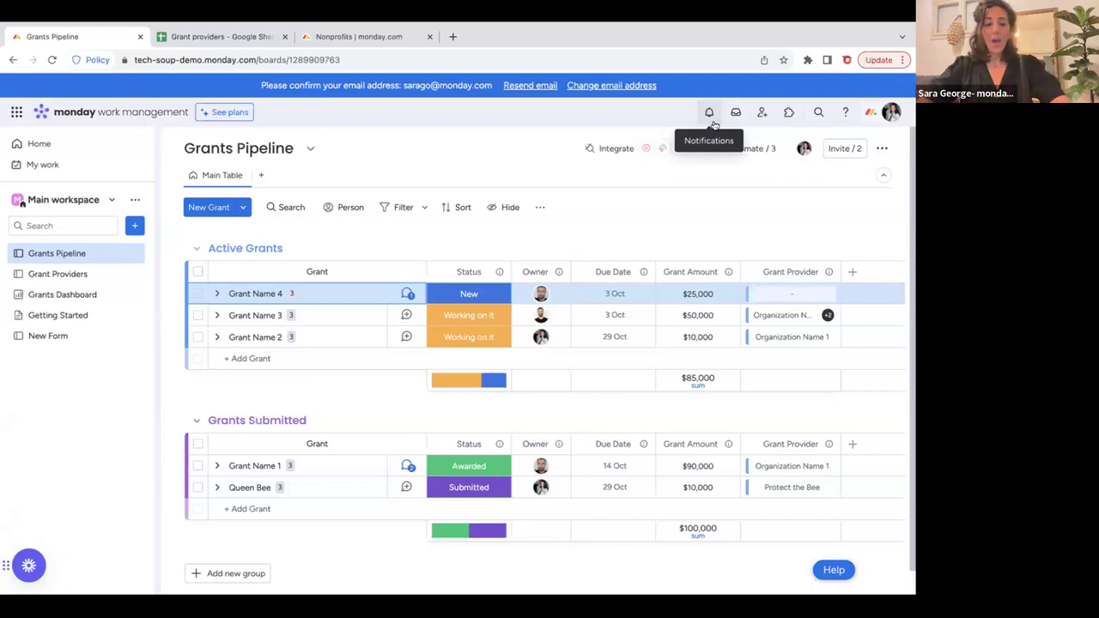
{"action": "scroll", "coordinate": [324, 371], "scroll_direction": "down", "scroll_amount": 1}
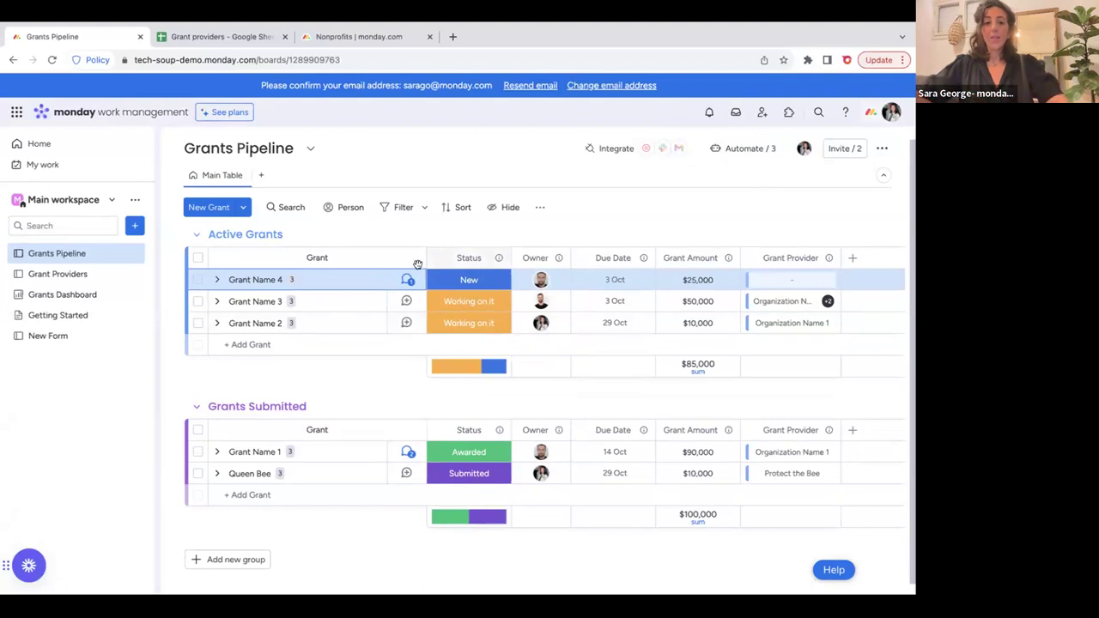
{"action": "left_click", "coordinate": [853, 259]}
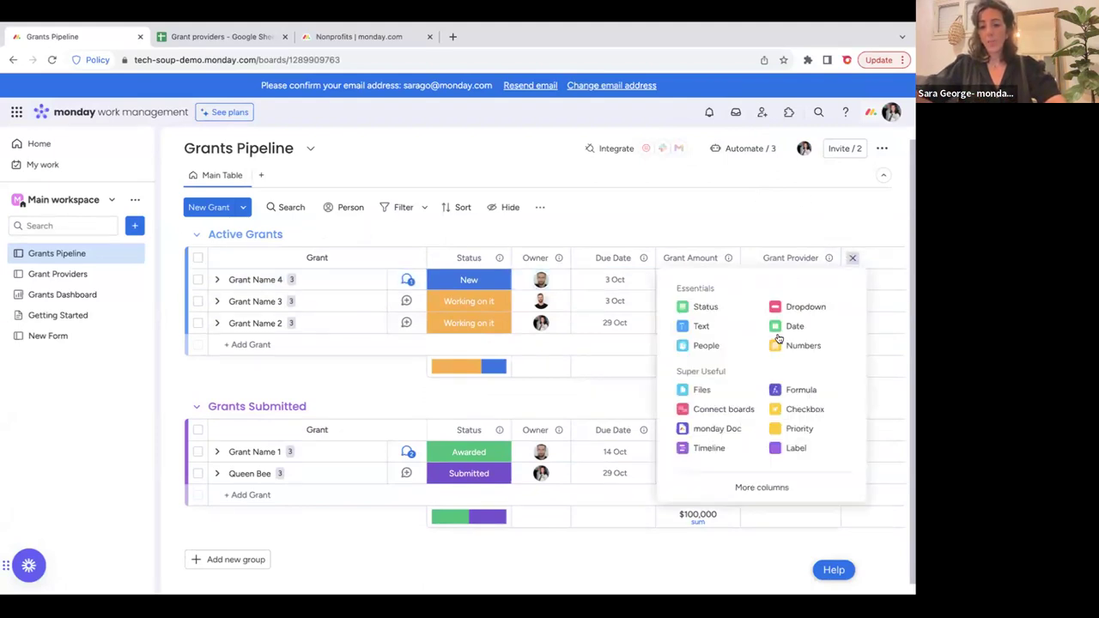
{"action": "left_click", "coordinate": [757, 488]}
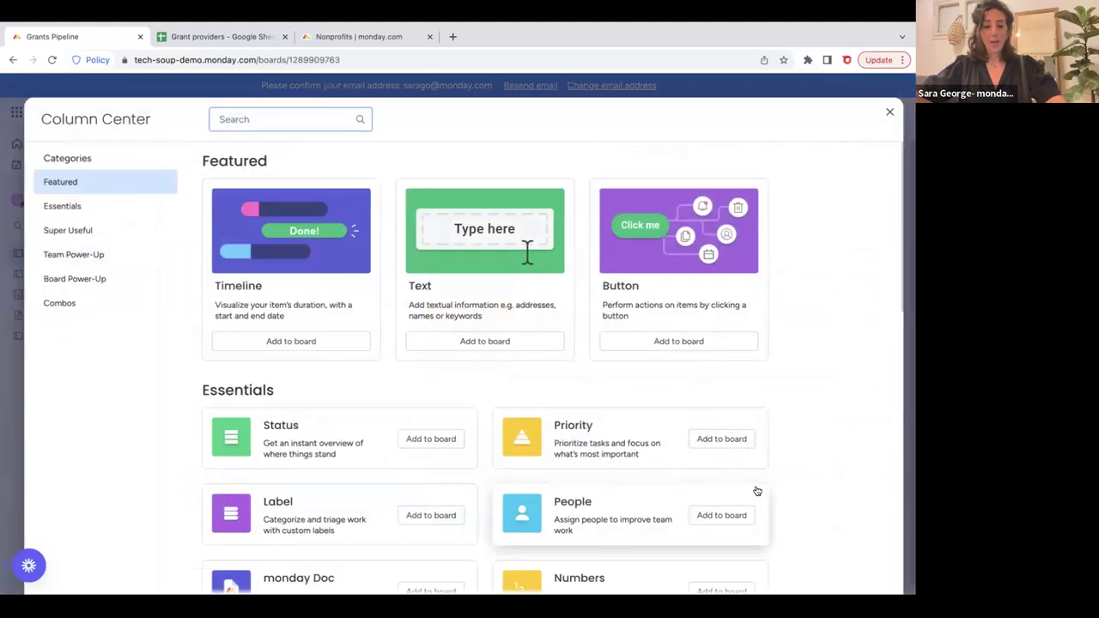
{"action": "scroll", "coordinate": [784, 475], "scroll_direction": "down", "scroll_amount": 2}
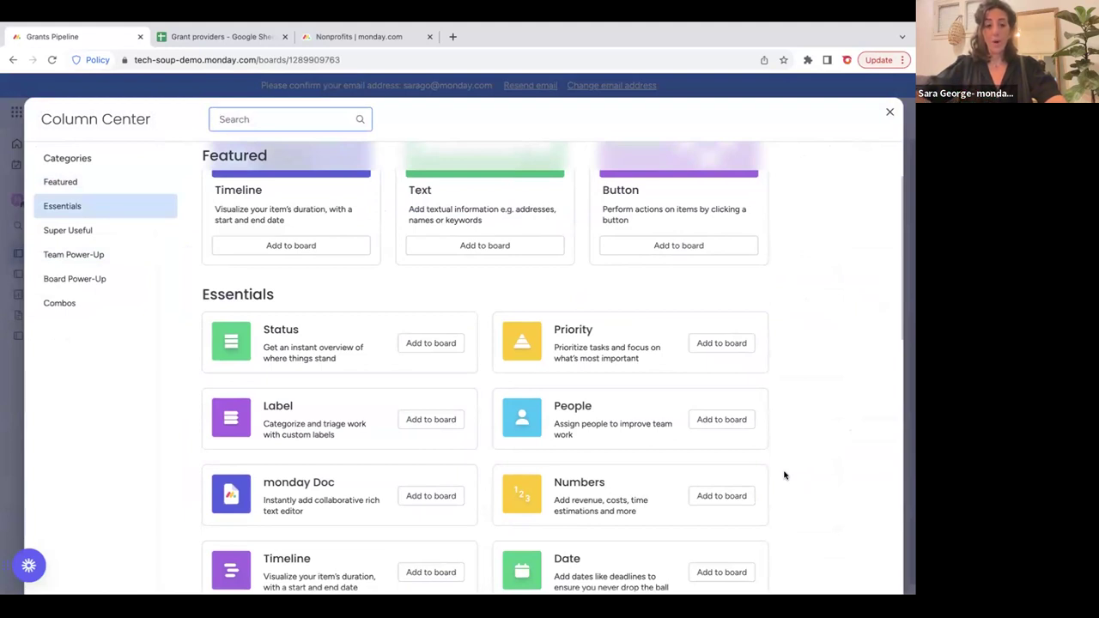
{"action": "scroll", "coordinate": [784, 475], "scroll_direction": "down", "scroll_amount": 1}
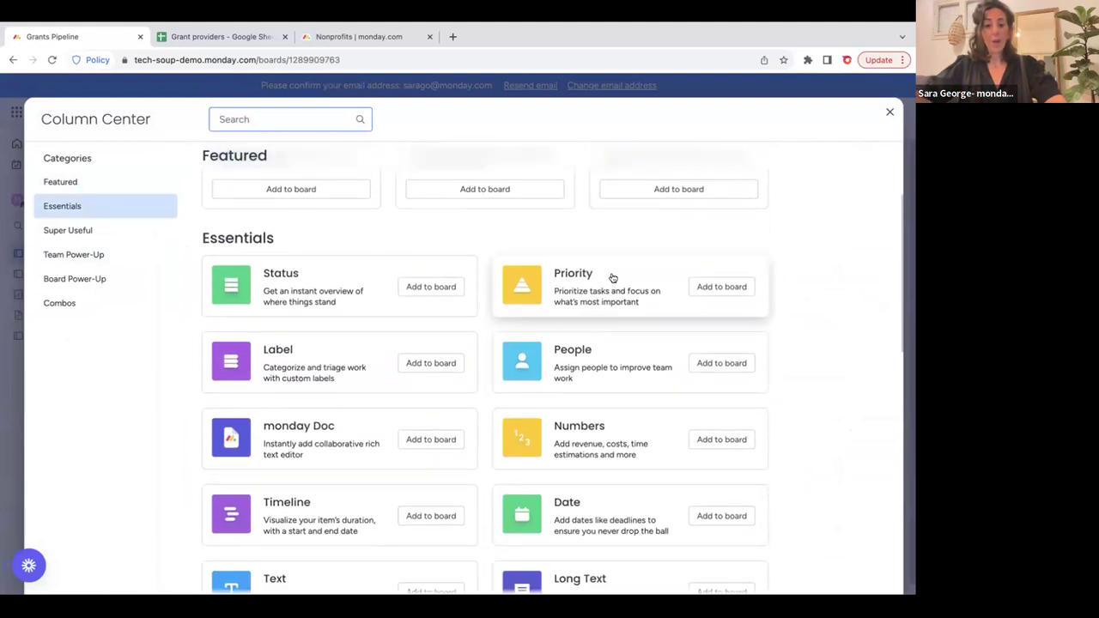
{"action": "scroll", "coordinate": [532, 349], "scroll_direction": "down", "scroll_amount": 1}
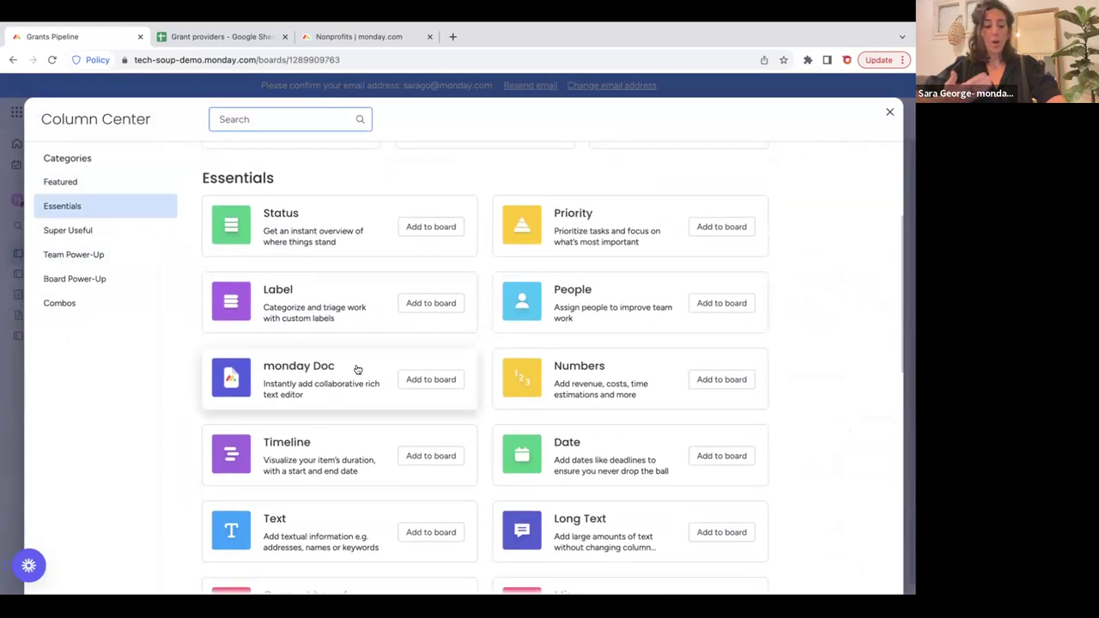
{"action": "scroll", "coordinate": [357, 369], "scroll_direction": "down", "scroll_amount": 2}
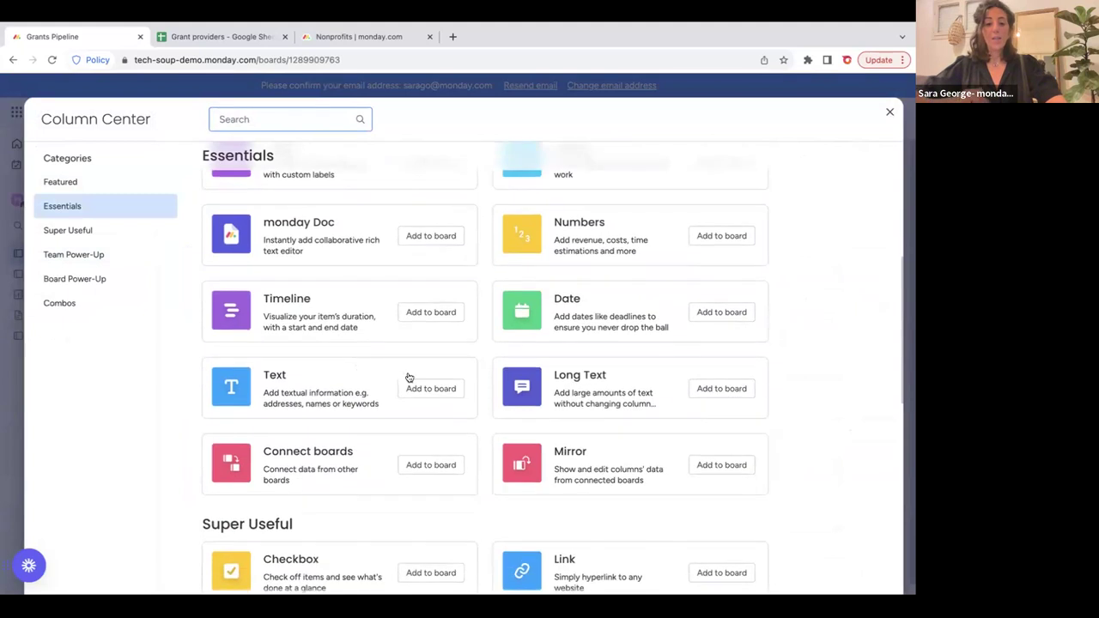
{"action": "scroll", "coordinate": [541, 387], "scroll_direction": "down", "scroll_amount": 4}
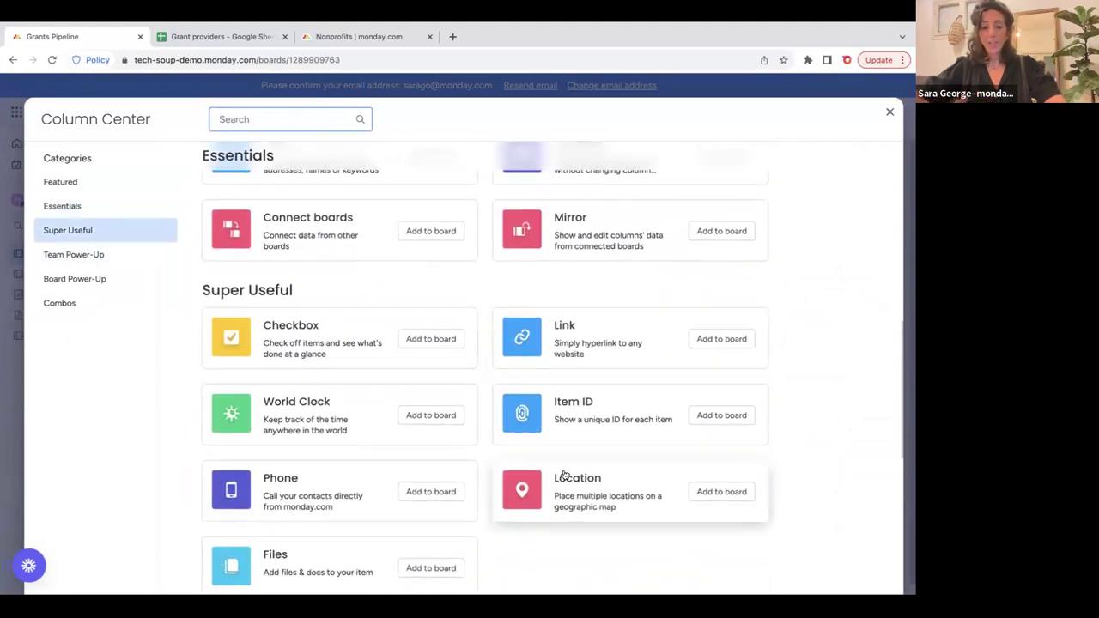
{"action": "scroll", "coordinate": [564, 475], "scroll_direction": "down", "scroll_amount": 3}
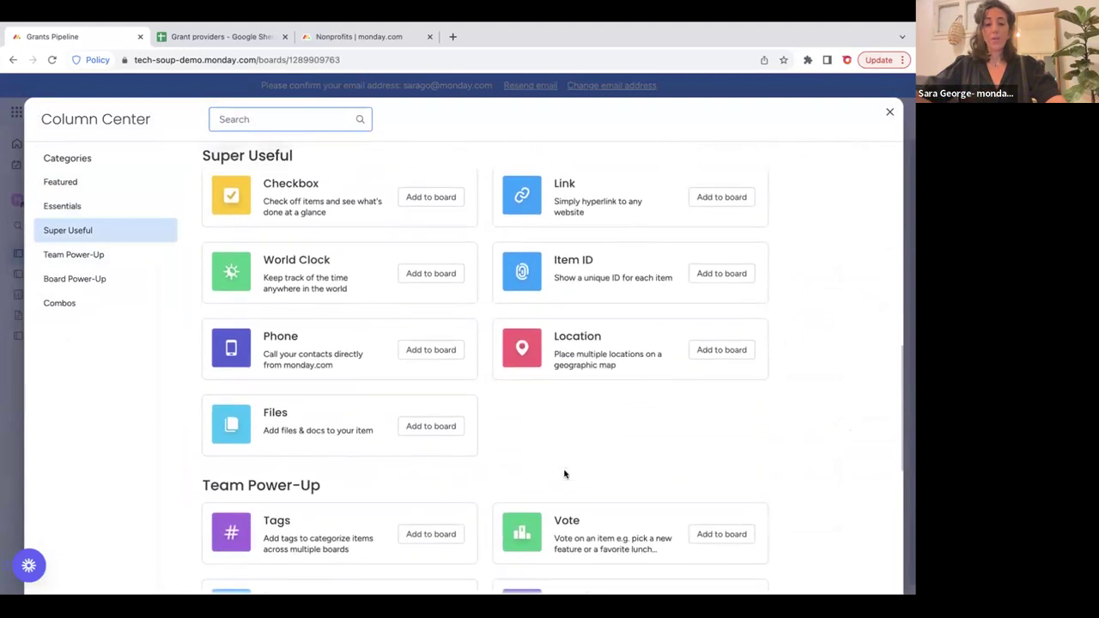
{"action": "scroll", "coordinate": [564, 475], "scroll_direction": "down", "scroll_amount": 7}
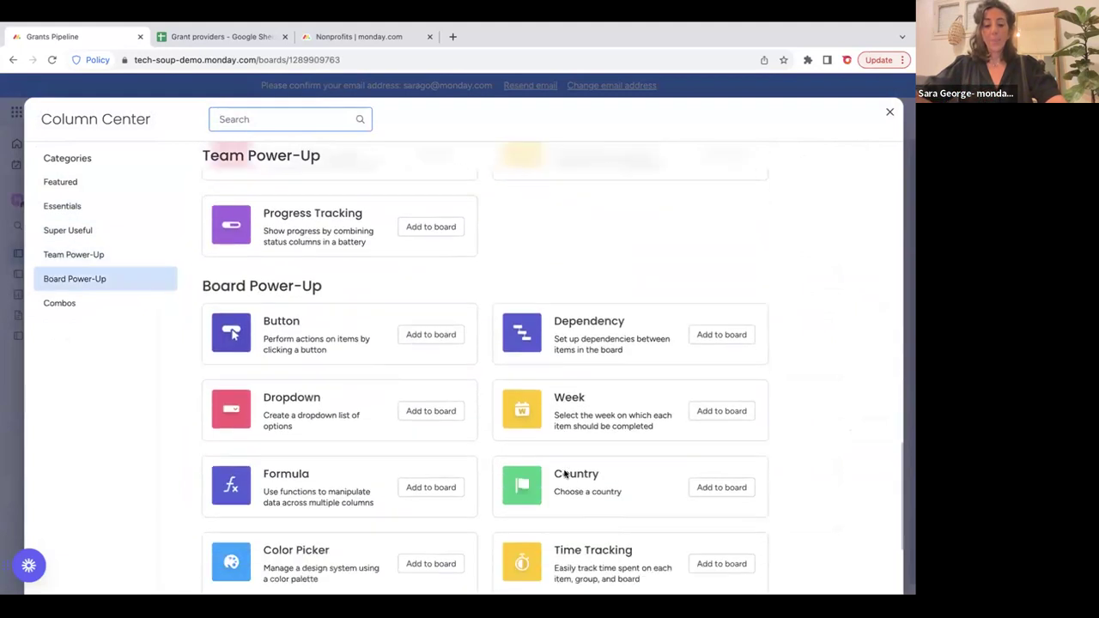
{"action": "scroll", "coordinate": [564, 475], "scroll_direction": "down", "scroll_amount": 3}
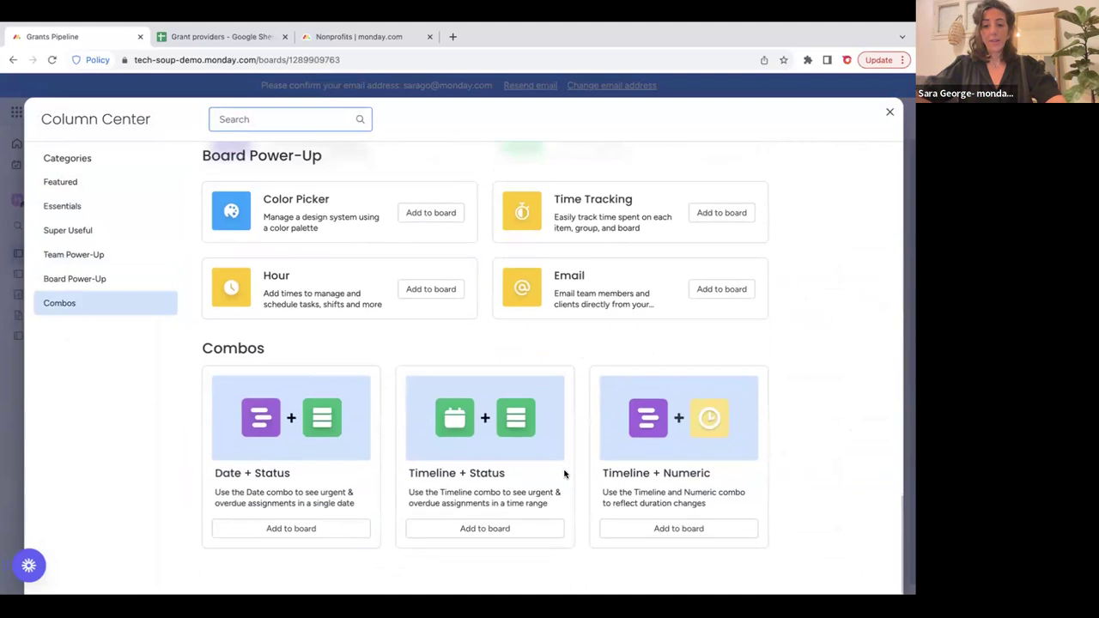
{"action": "left_click", "coordinate": [890, 112]}
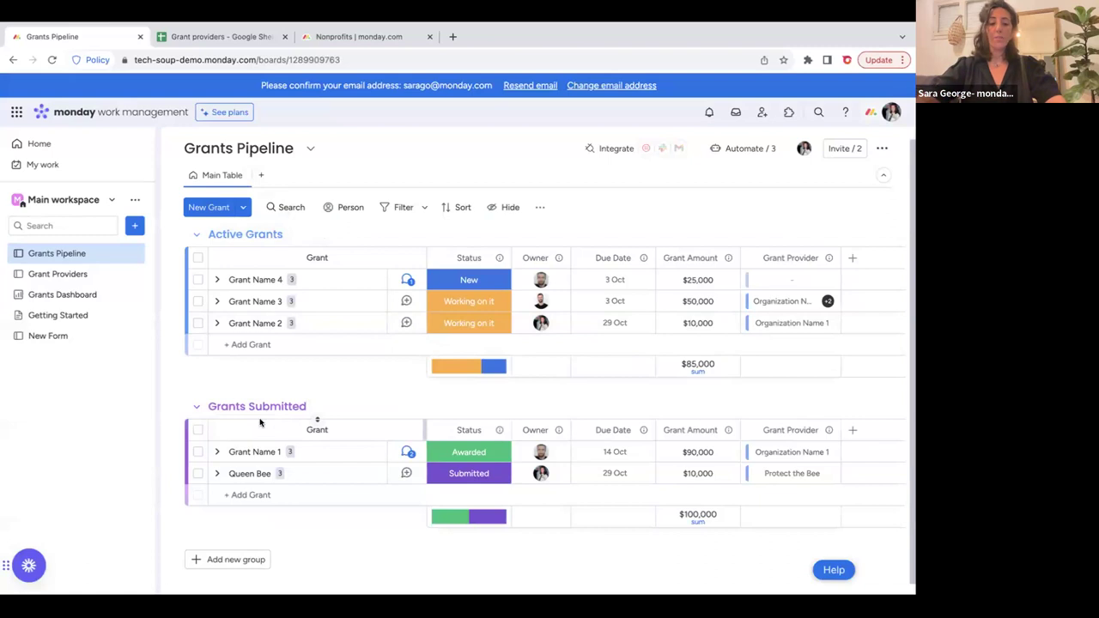
Add a new group named Awarded to the board.
{"action": "scroll", "coordinate": [261, 420], "scroll_direction": "down", "scroll_amount": 1}
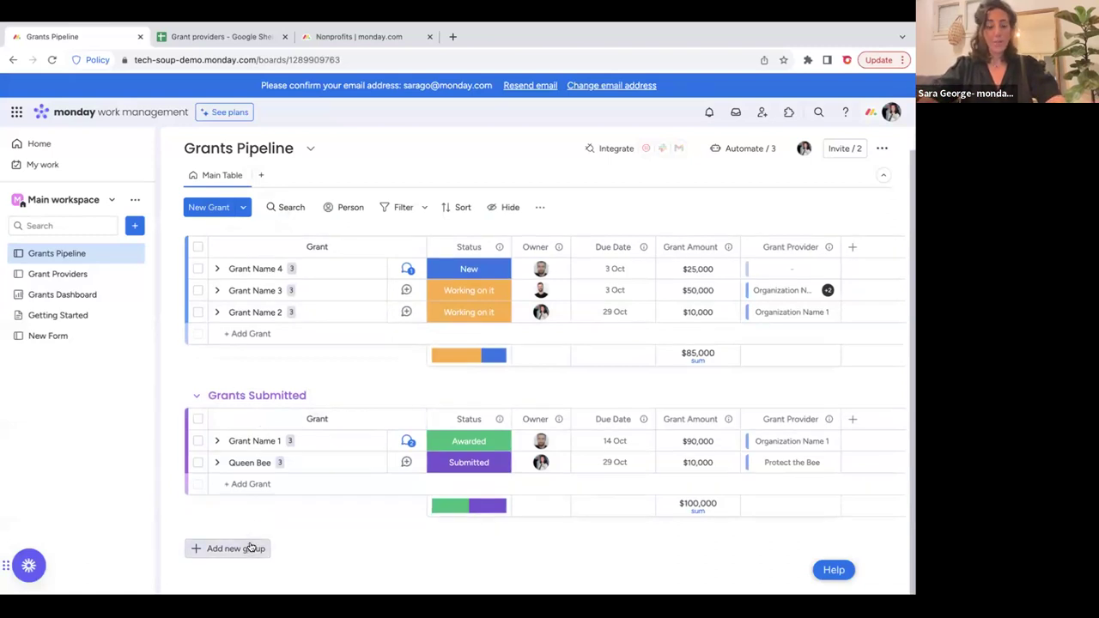
{"action": "left_click", "coordinate": [246, 547]}
{"action": "key", "text": "ctrl+shift+Left"}
{"action": "key", "text": "ctrl+shift+Left"}
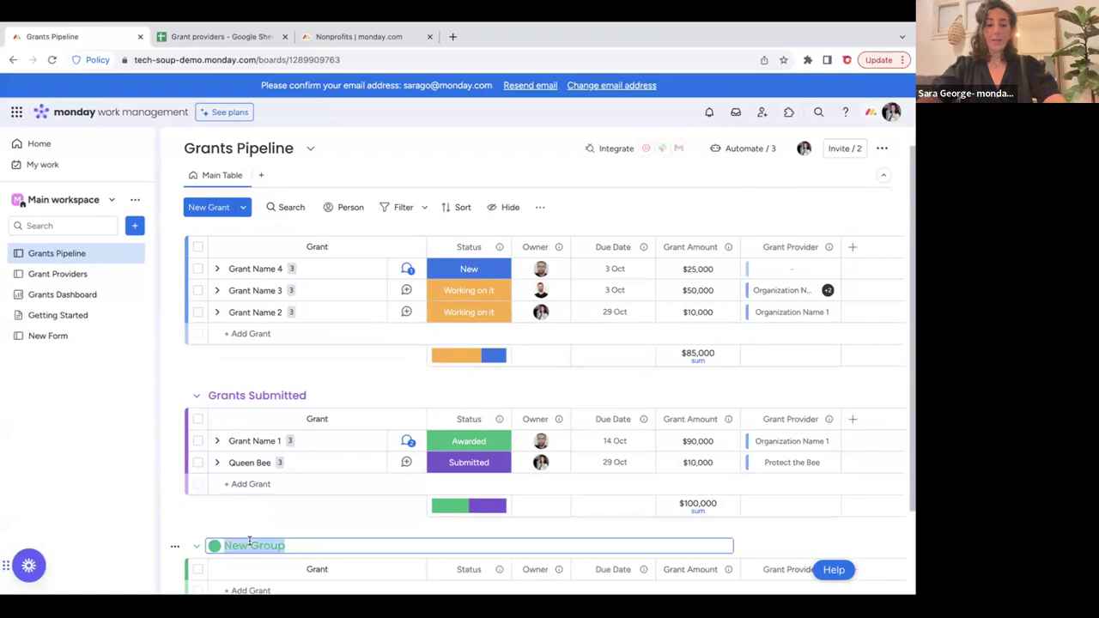
{"action": "type", "text": "Awarded"}
{"action": "key", "text": "Return"}
Move Grant Name 1 into the Awarded group, then back to Grants Submitted.
{"action": "scroll", "coordinate": [361, 456], "scroll_direction": "down", "scroll_amount": 2}
{"action": "left_click", "coordinate": [199, 362]}
{"action": "left_click", "coordinate": [678, 554]}
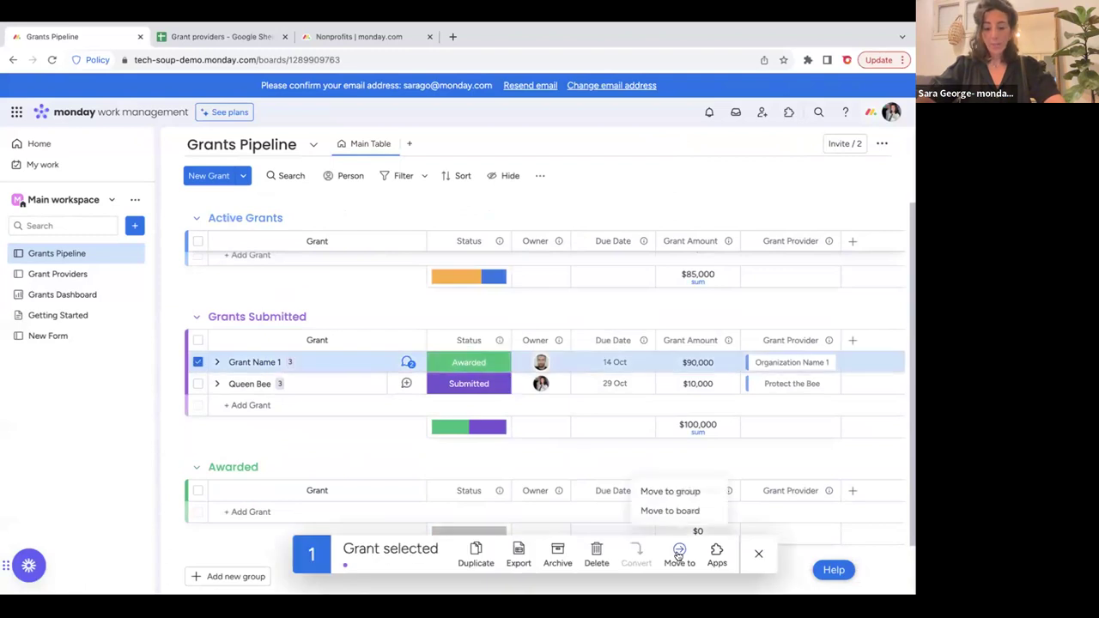
{"action": "left_click", "coordinate": [670, 493]}
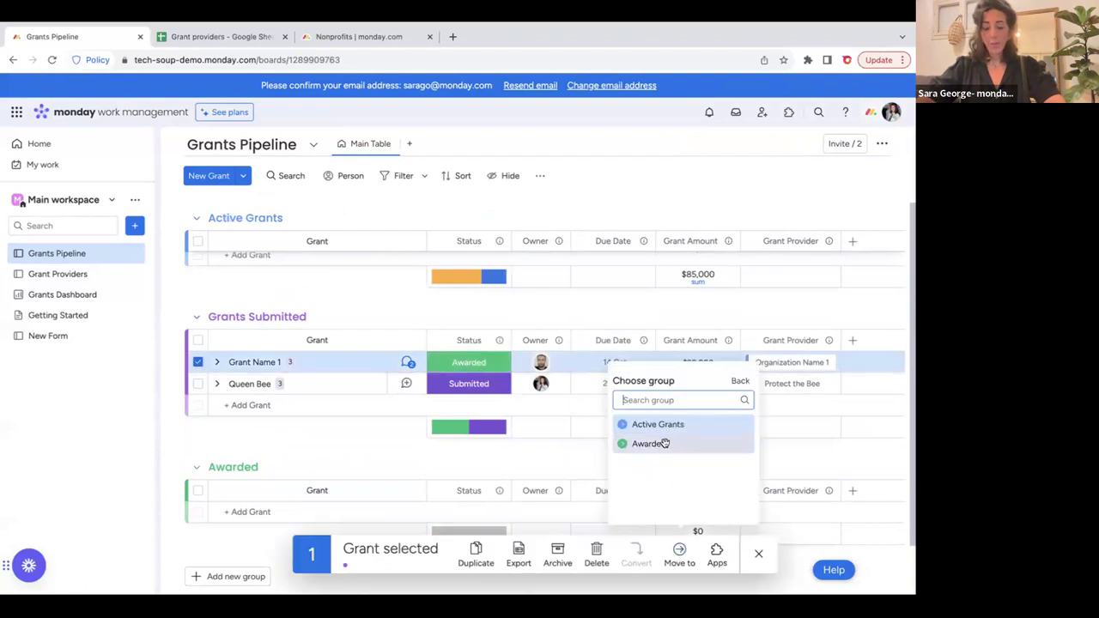
{"action": "left_click", "coordinate": [663, 442]}
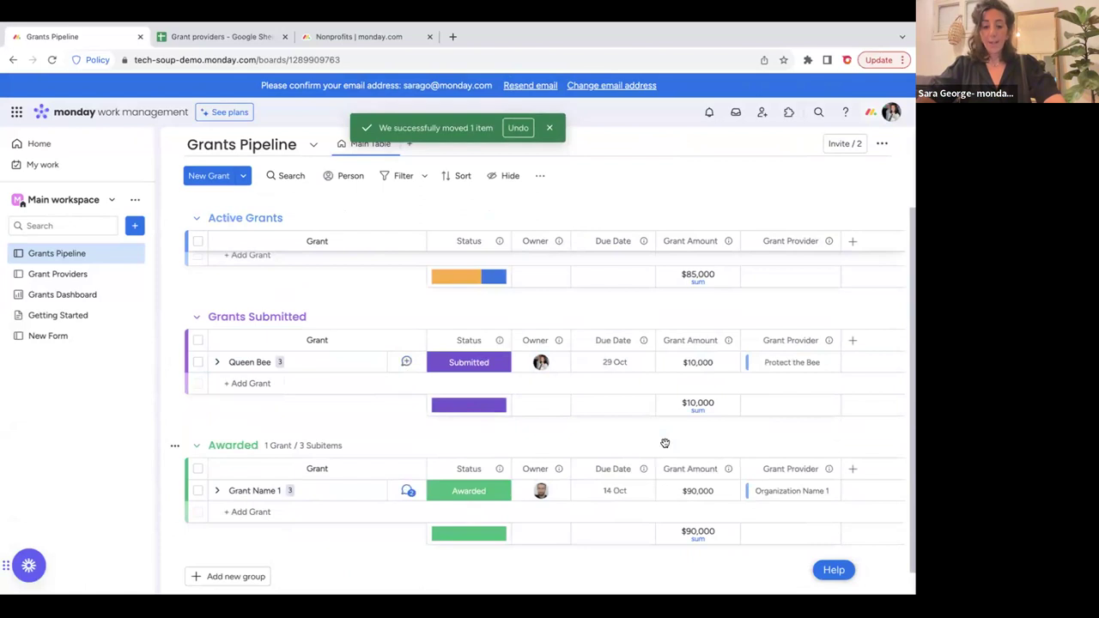
{"action": "left_click", "coordinate": [198, 491]}
{"action": "left_click", "coordinate": [698, 551]}
{"action": "left_click", "coordinate": [682, 495]}
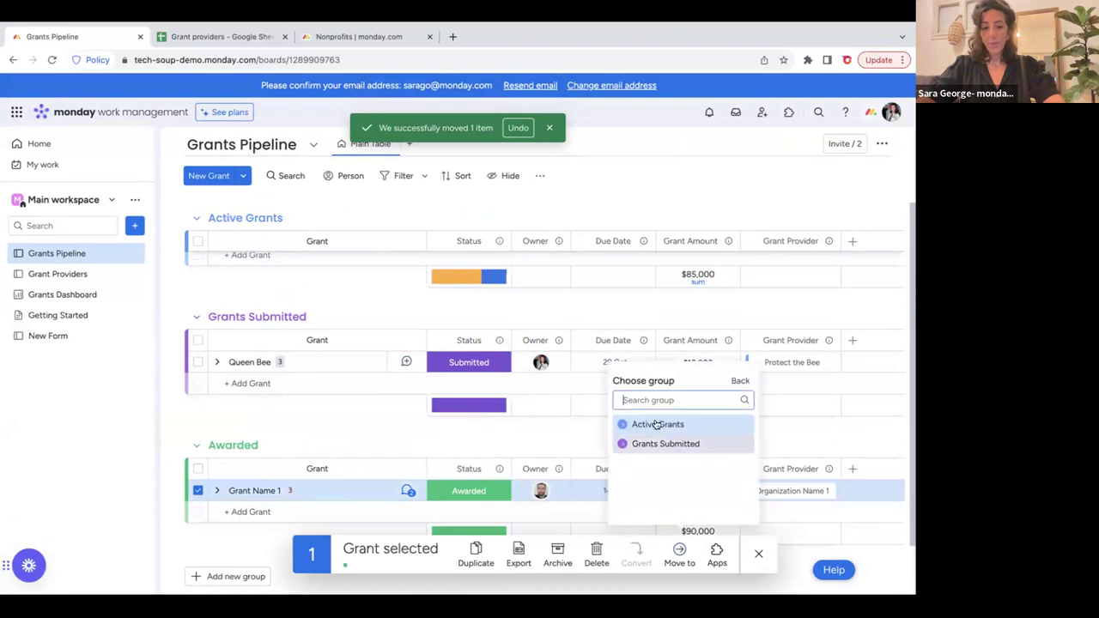
{"action": "left_click", "coordinate": [663, 442]}
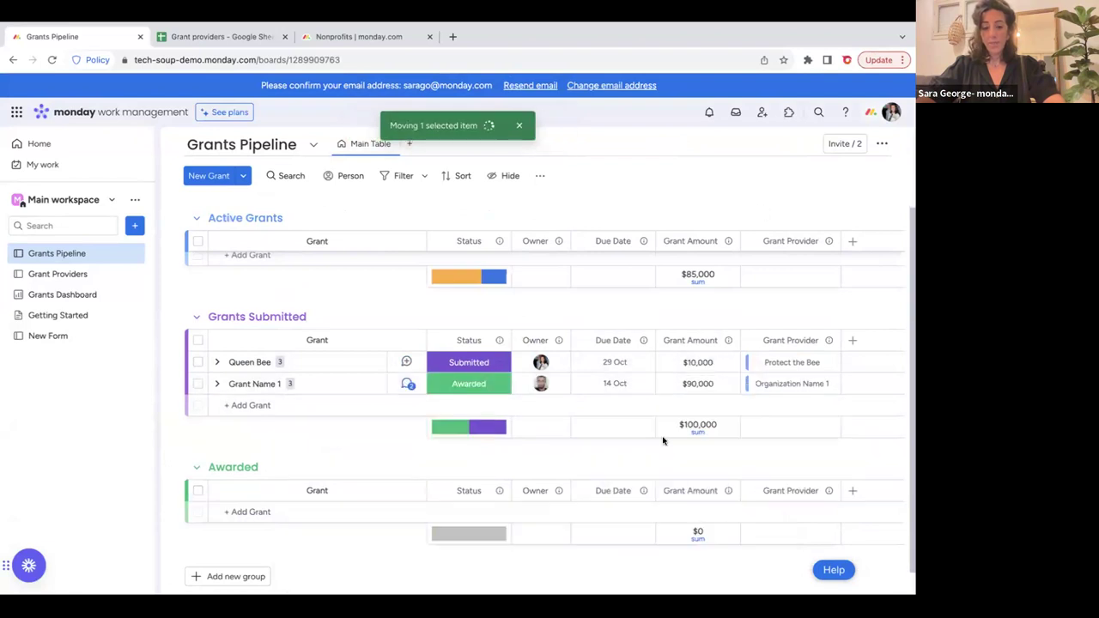
{"action": "left_click", "coordinate": [883, 144]}
Start a custom automation triggered when the Status column changes to Awarded.
{"action": "mouse_move", "coordinate": [782, 192]}
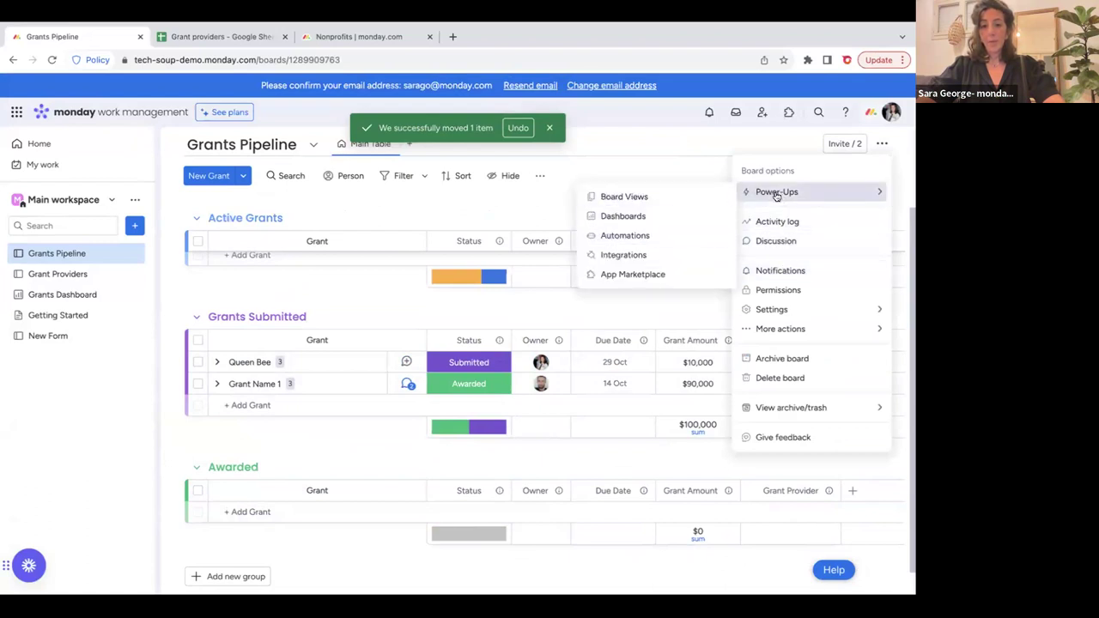
{"action": "left_click", "coordinate": [619, 238]}
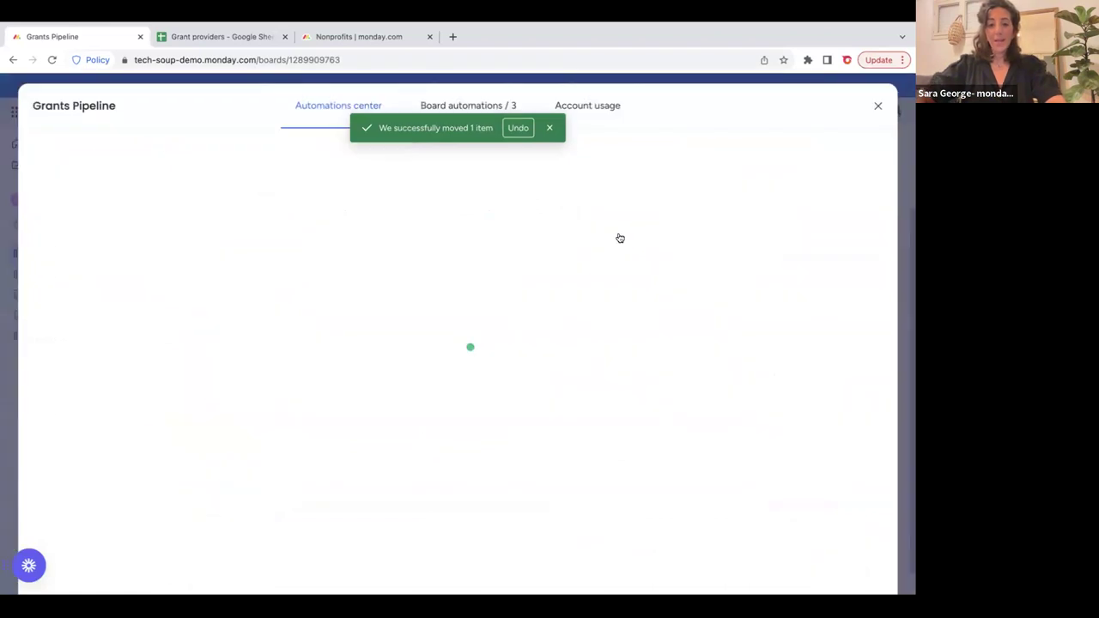
{"action": "left_click", "coordinate": [515, 288]}
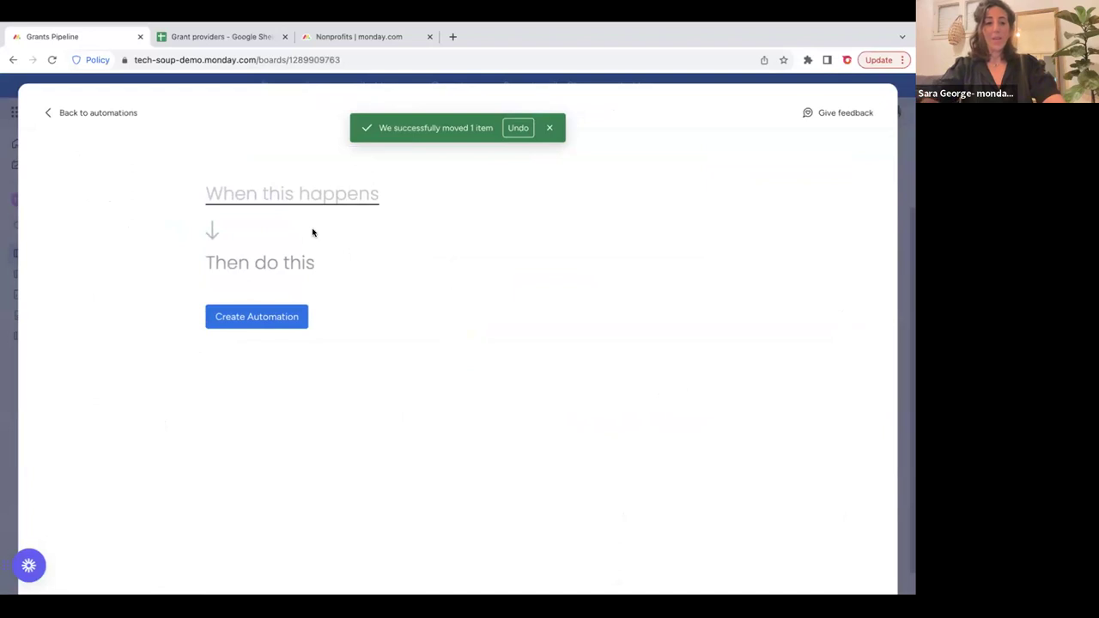
{"action": "left_click", "coordinate": [245, 191]}
{"action": "left_click", "coordinate": [270, 263]}
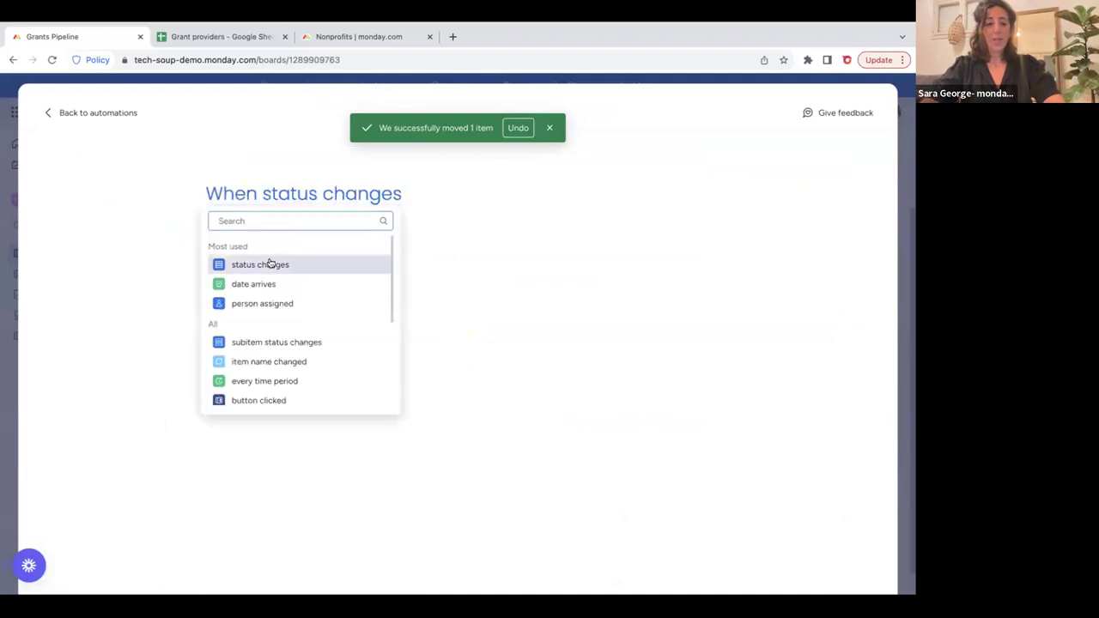
{"action": "left_click", "coordinate": [284, 198]}
{"action": "left_click", "coordinate": [283, 198]}
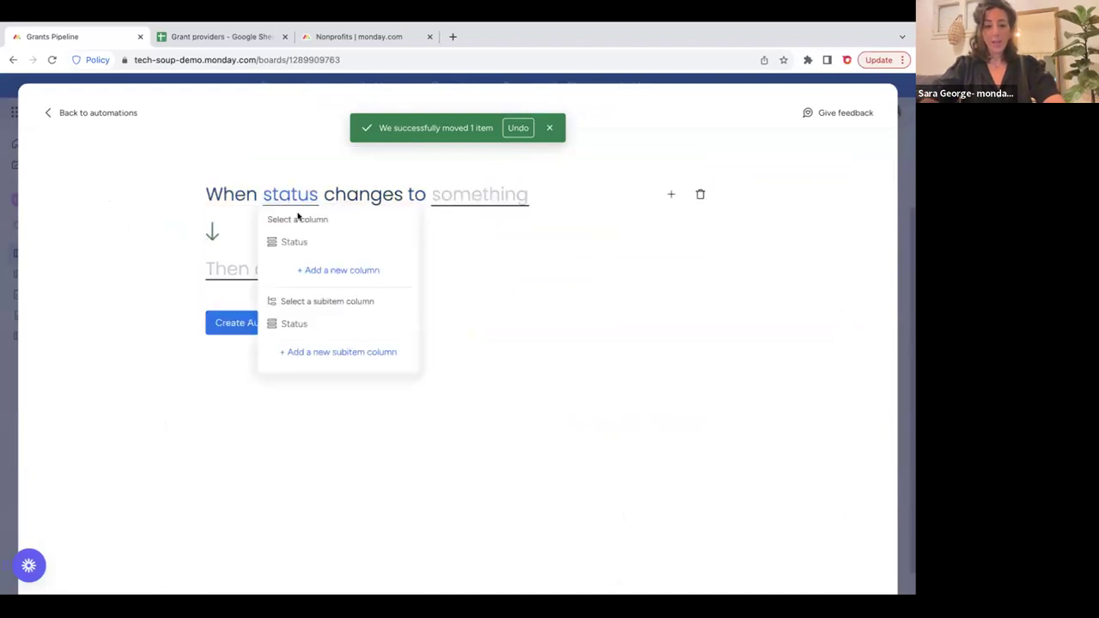
{"action": "left_click", "coordinate": [304, 243]}
{"action": "left_click", "coordinate": [466, 195]}
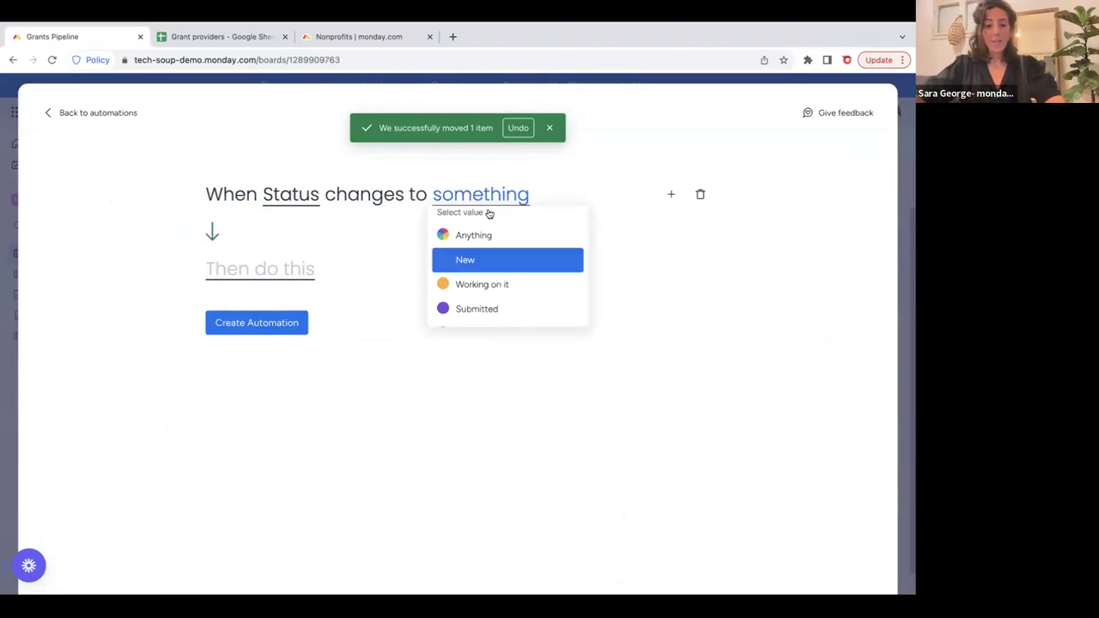
{"action": "scroll", "coordinate": [492, 270], "scroll_direction": "down", "scroll_amount": 1}
{"action": "left_click", "coordinate": [498, 287]}
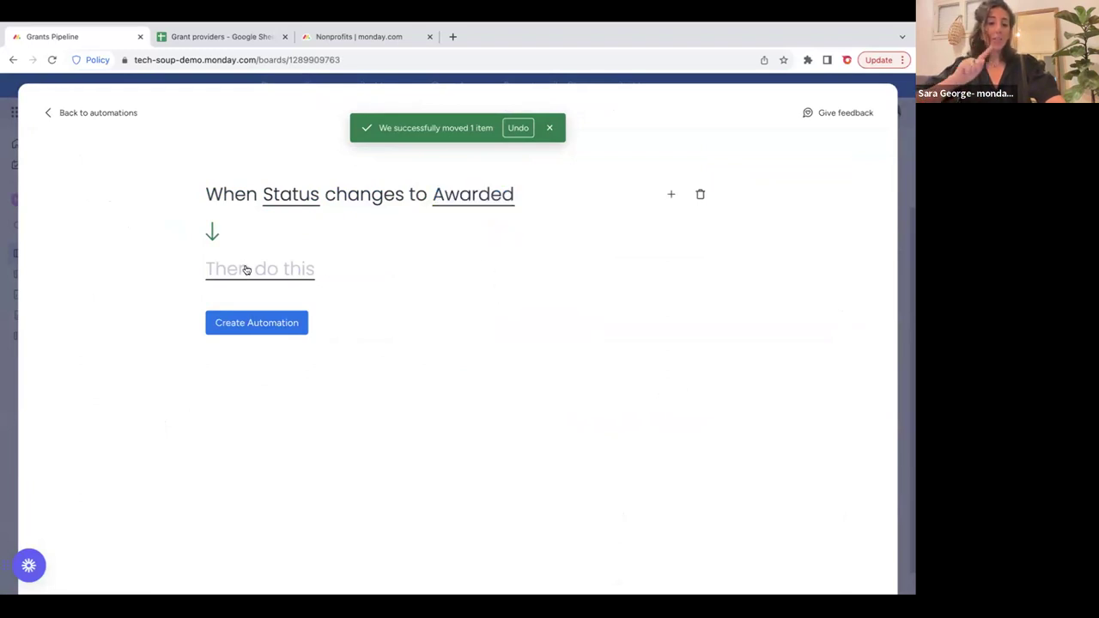
Make the action move the item to the Awarded group, and create the automation.
{"action": "left_click", "coordinate": [246, 269]}
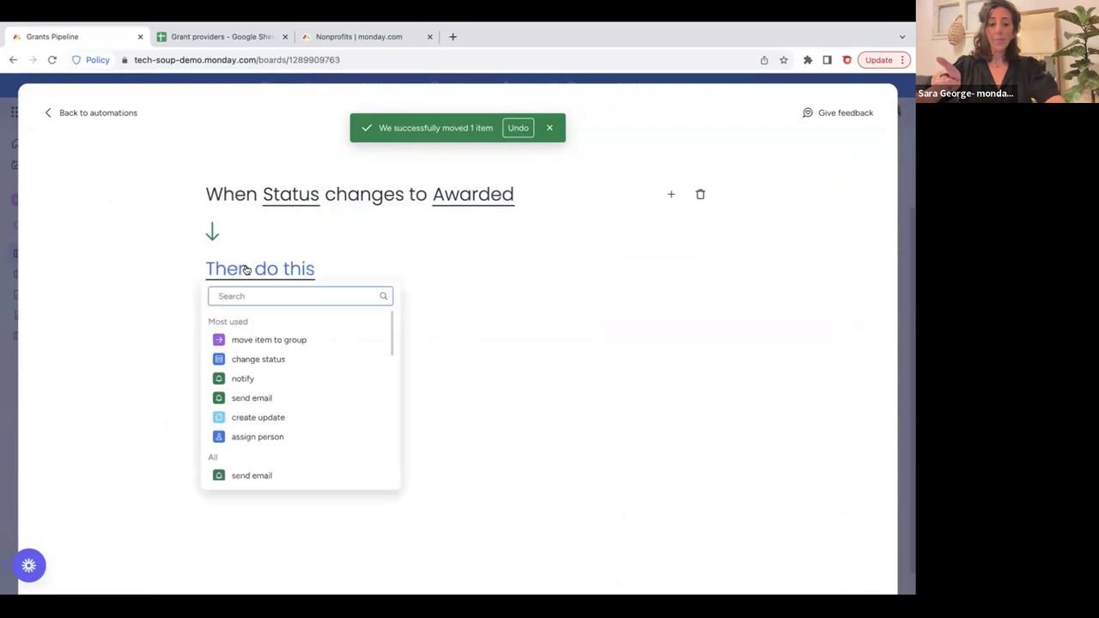
{"action": "left_click", "coordinate": [314, 341]}
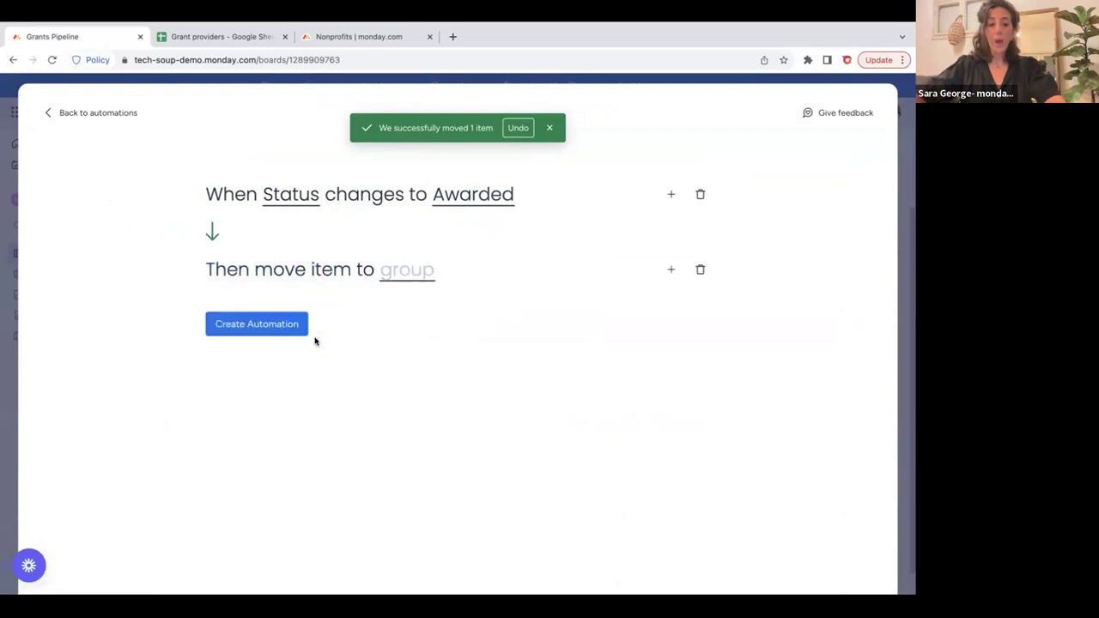
{"action": "left_click", "coordinate": [387, 274]}
{"action": "left_click", "coordinate": [446, 376]}
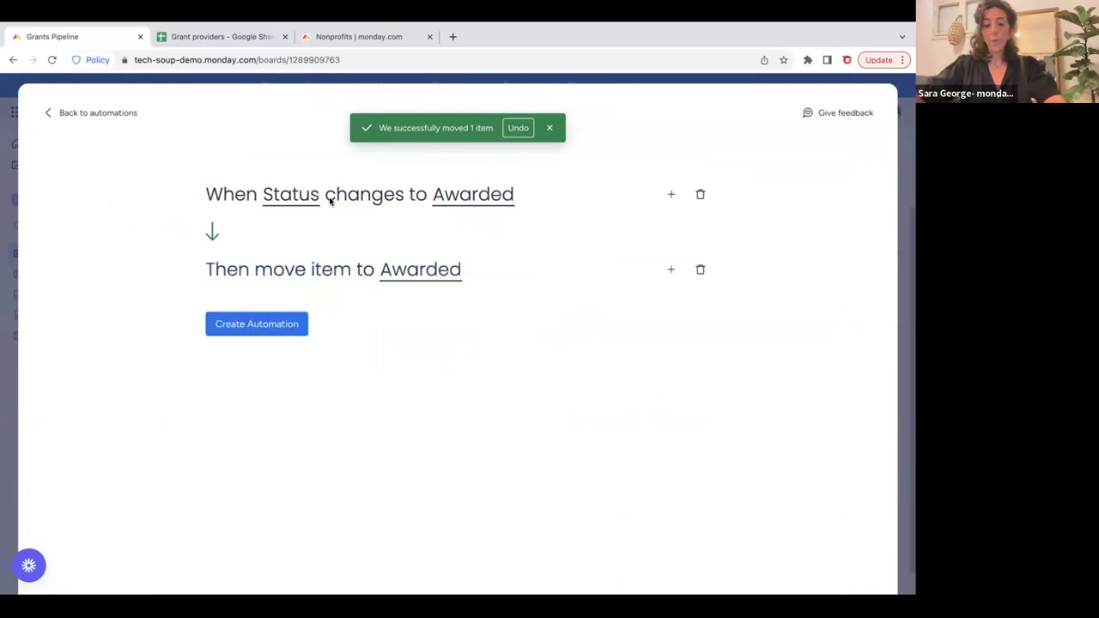
{"action": "left_click", "coordinate": [263, 325]}
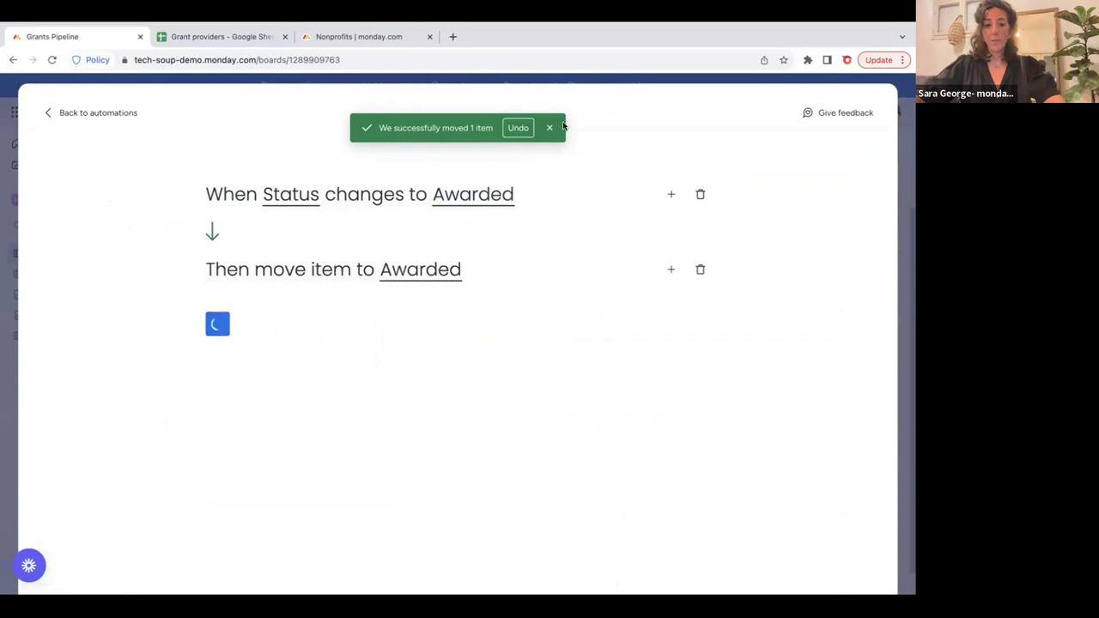
{"action": "left_click", "coordinate": [882, 105]}
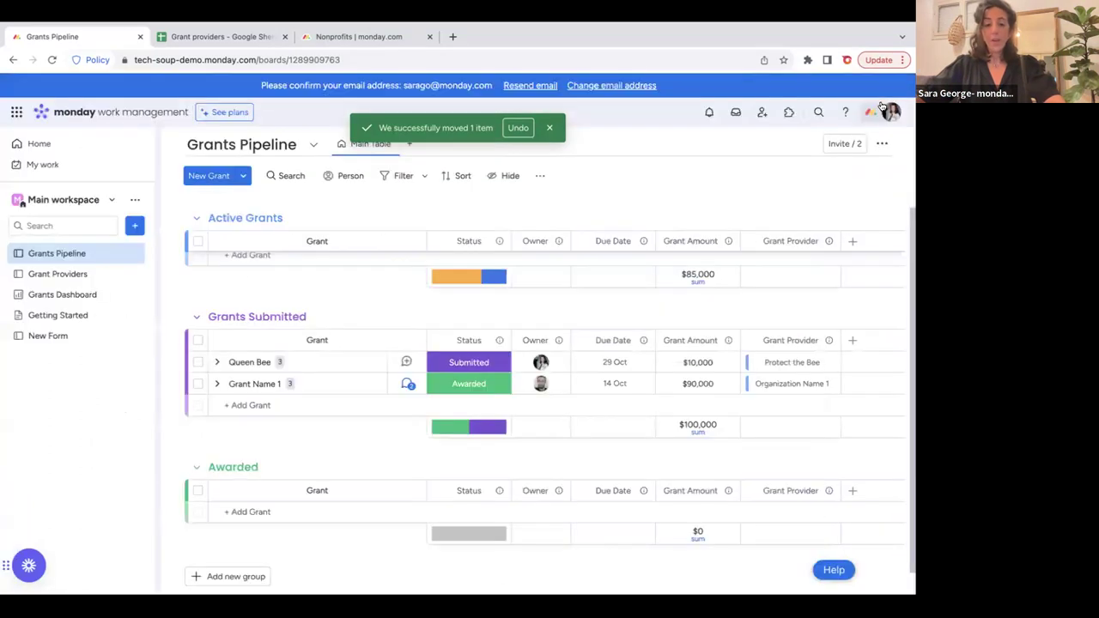
Set Queen Bee's status to Awarded.
{"action": "left_click", "coordinate": [450, 362]}
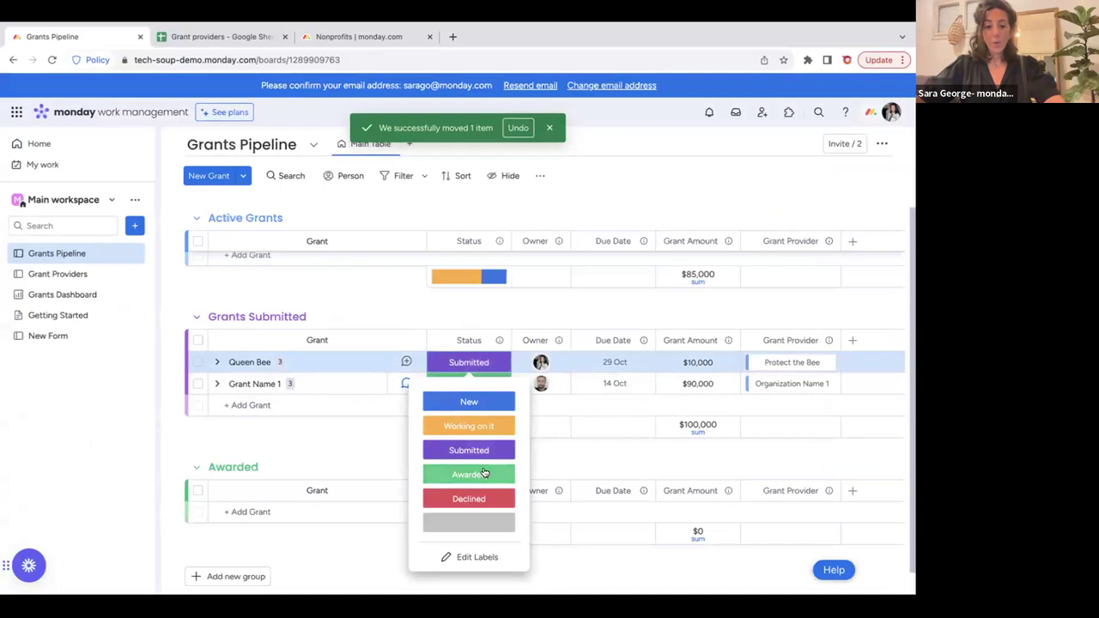
{"action": "left_click", "coordinate": [468, 474]}
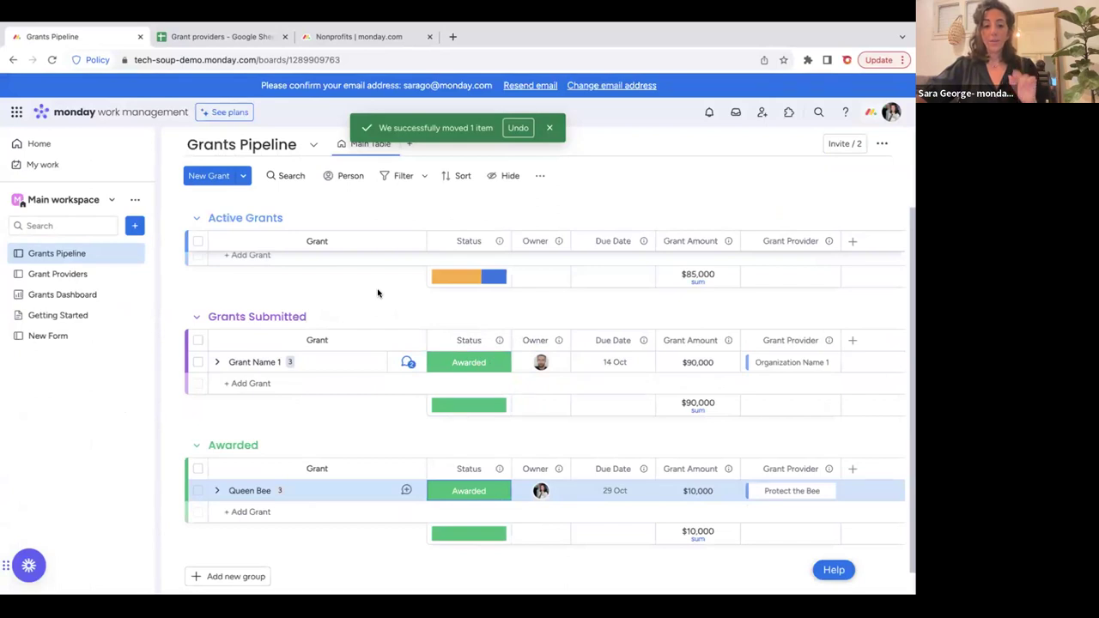
{"action": "scroll", "coordinate": [378, 290], "scroll_direction": "down", "scroll_amount": 1}
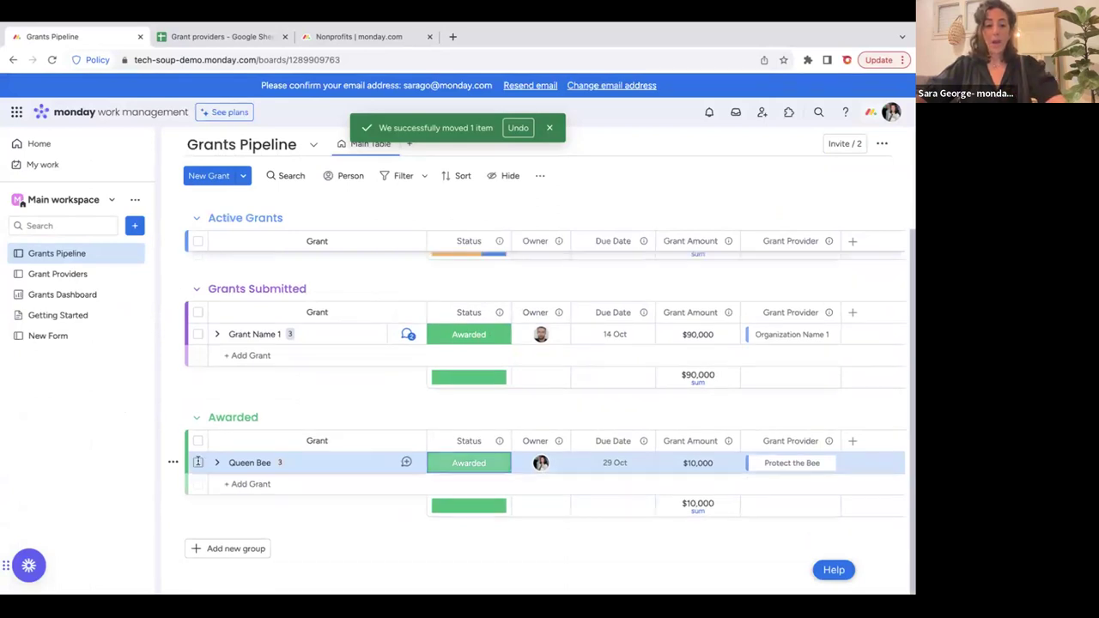
Add a new red group named Declined.
{"action": "left_click", "coordinate": [238, 547]}
{"action": "left_click", "coordinate": [240, 545]}
{"action": "left_click", "coordinate": [216, 545]}
{"action": "scroll", "coordinate": [215, 545], "scroll_direction": "down", "scroll_amount": 2}
{"action": "left_click", "coordinate": [230, 496]}
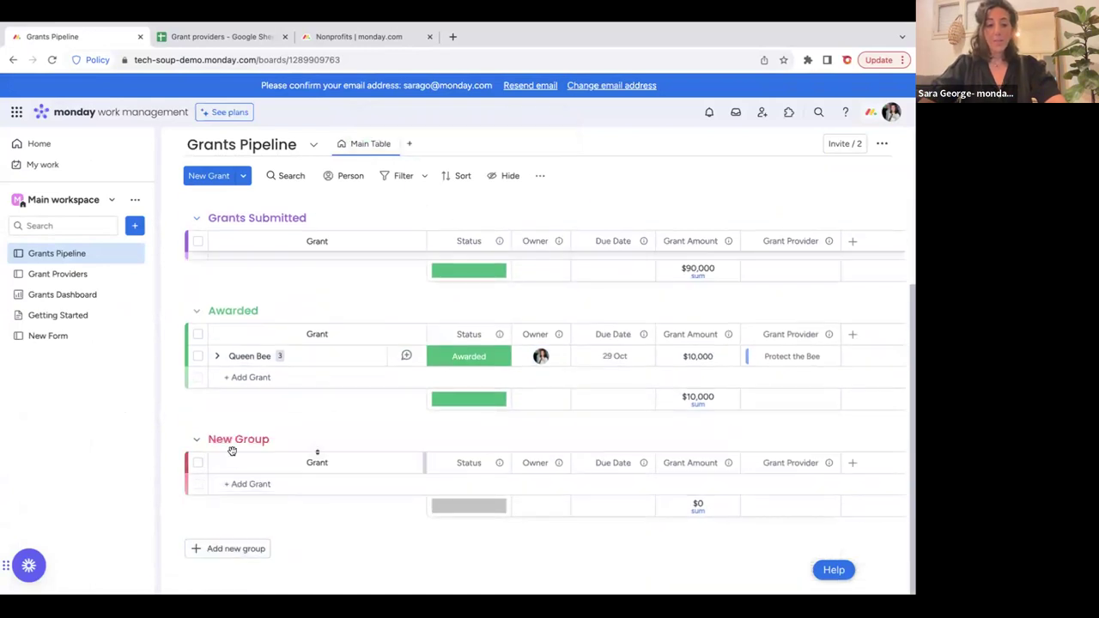
{"action": "triple_click", "coordinate": [235, 438]}
{"action": "type", "text": "Declined"}
{"action": "key", "text": "Return"}
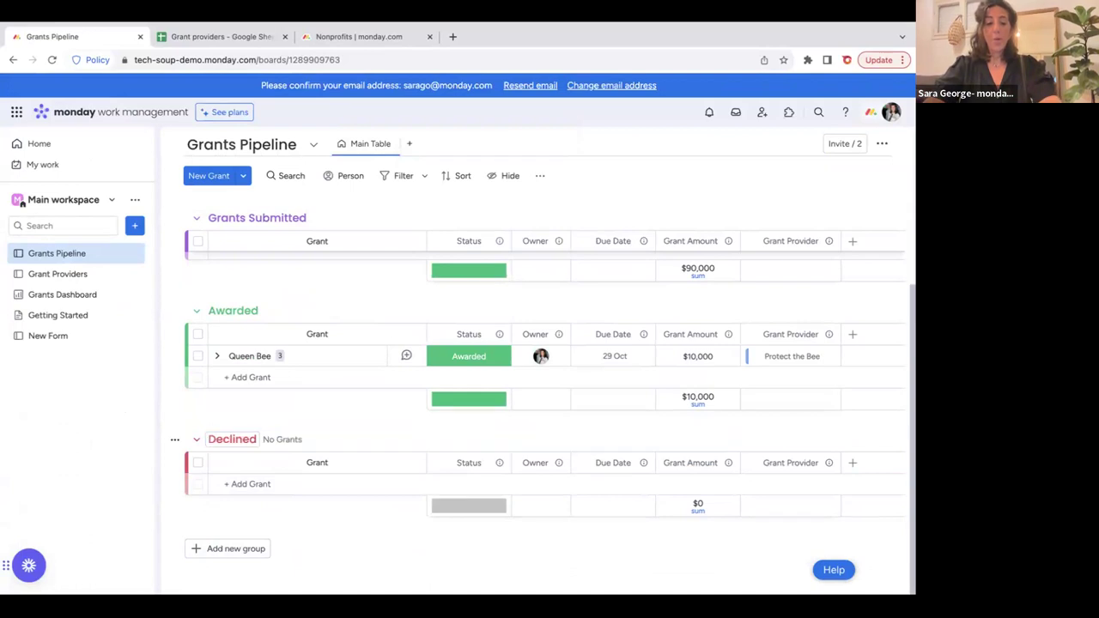
Rename the Active Grants group to Pending Grants.
{"action": "scroll", "coordinate": [176, 440], "scroll_direction": "up", "scroll_amount": 2}
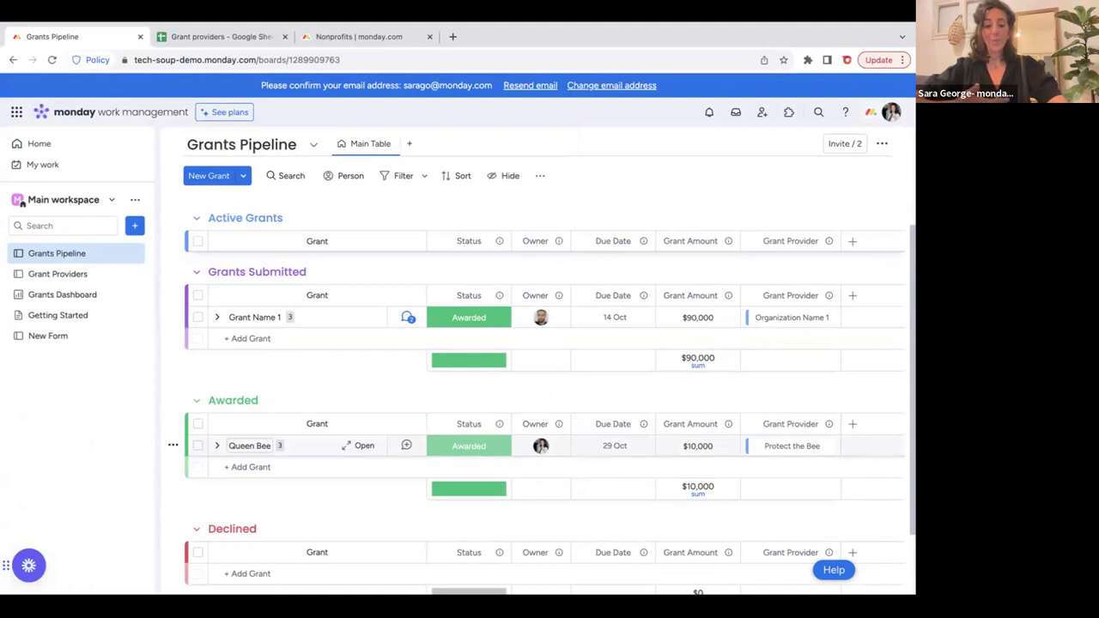
{"action": "scroll", "coordinate": [173, 445], "scroll_direction": "up", "scroll_amount": 2}
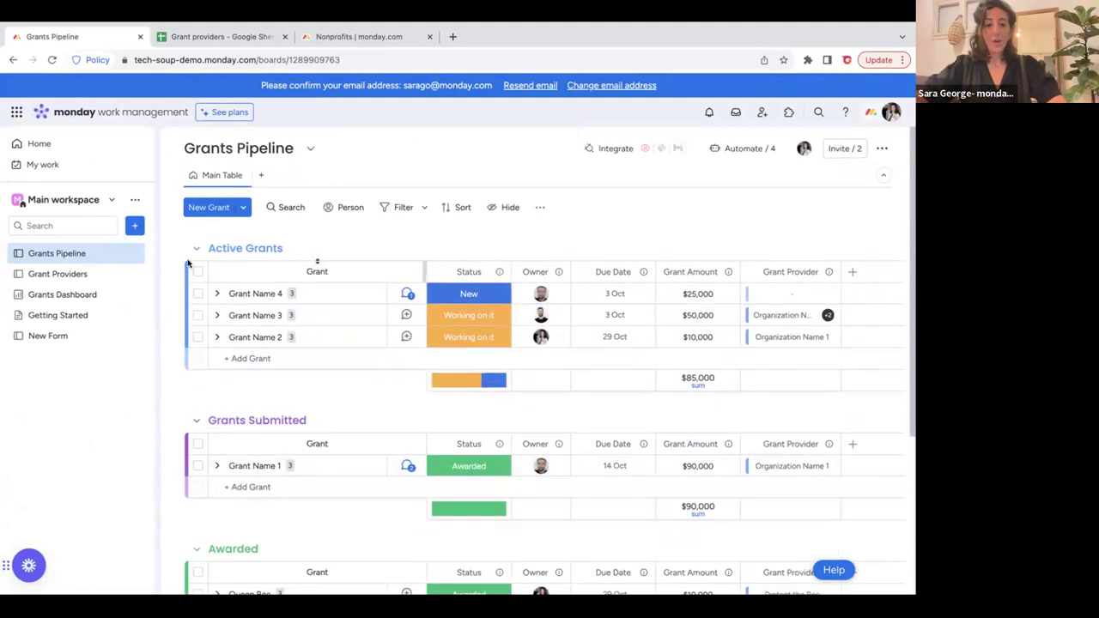
{"action": "double_click", "coordinate": [230, 247]}
{"action": "type", "text": "Pending"}
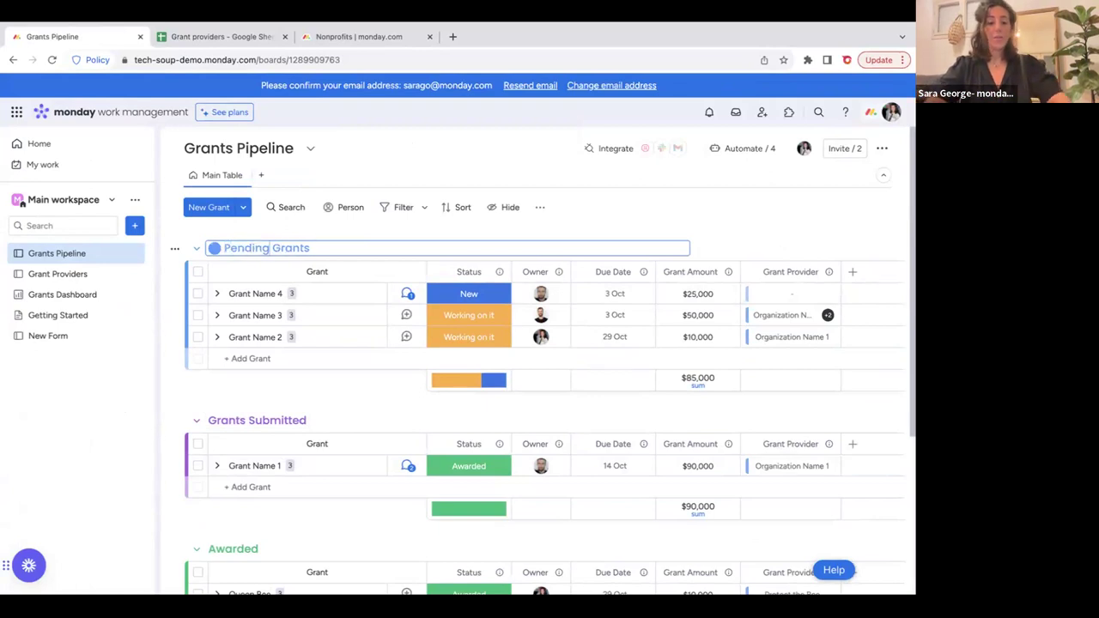
{"action": "key", "text": "Return"}
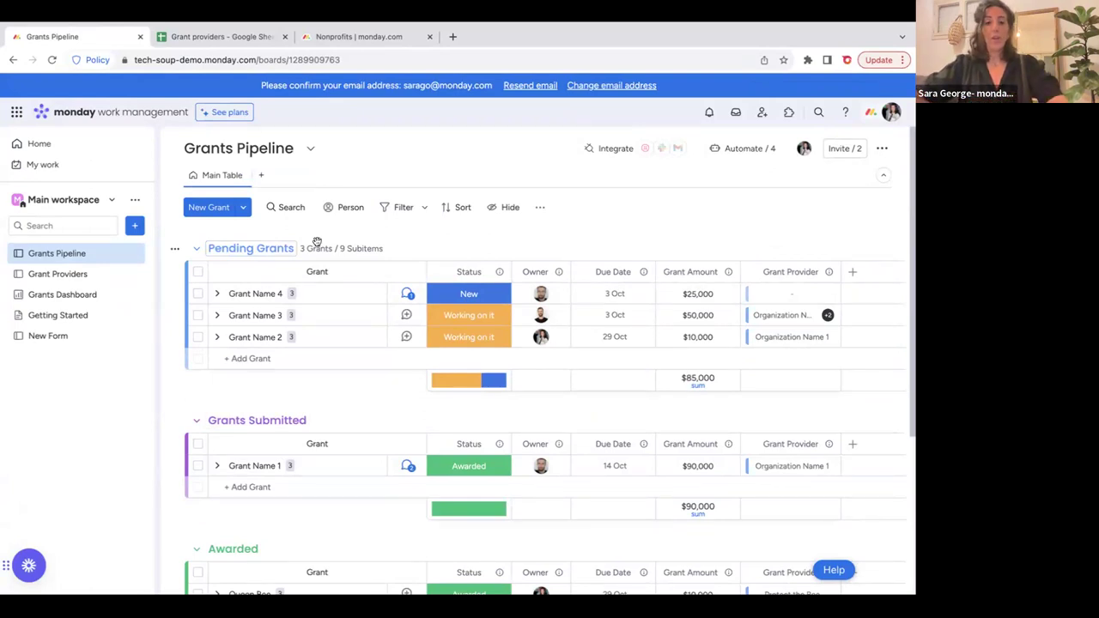
{"action": "left_click", "coordinate": [466, 317]}
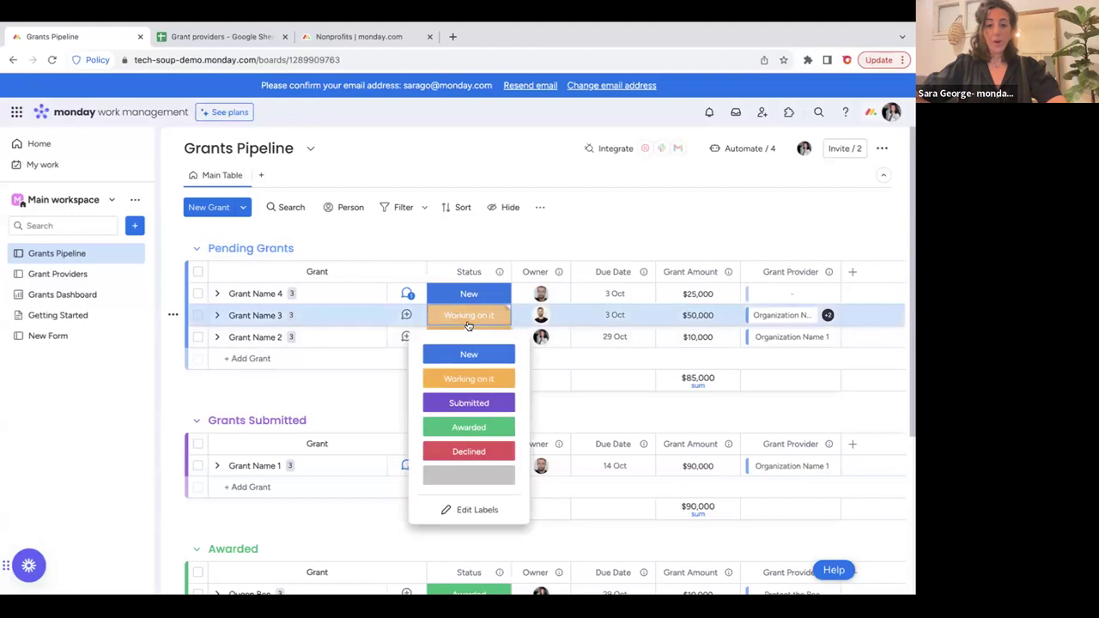
{"action": "left_click", "coordinate": [479, 510]}
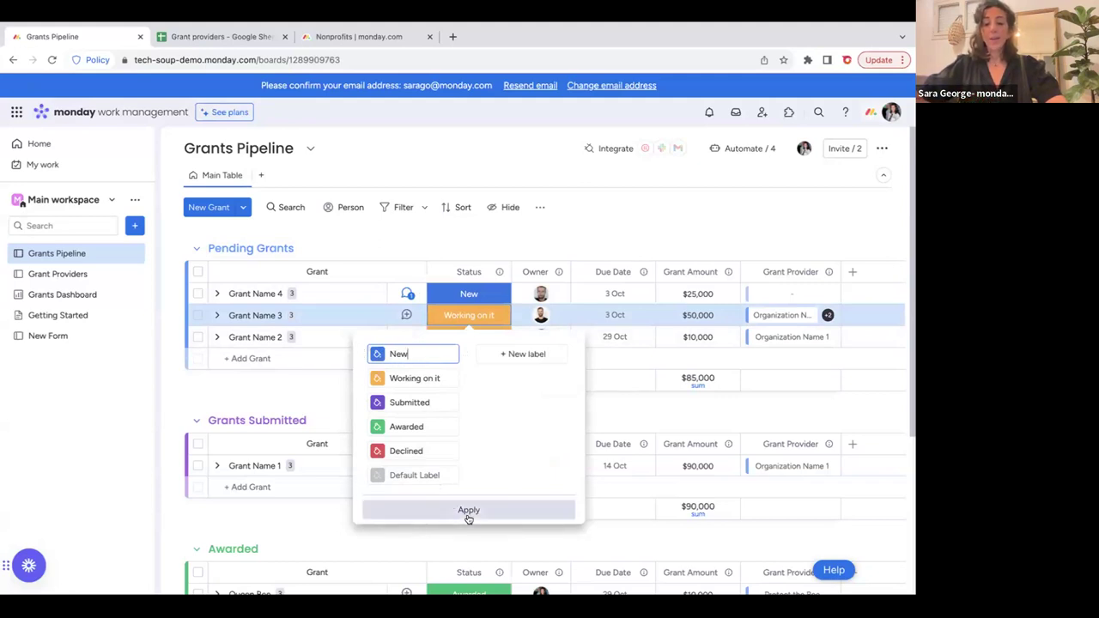
{"action": "left_click", "coordinate": [609, 407]}
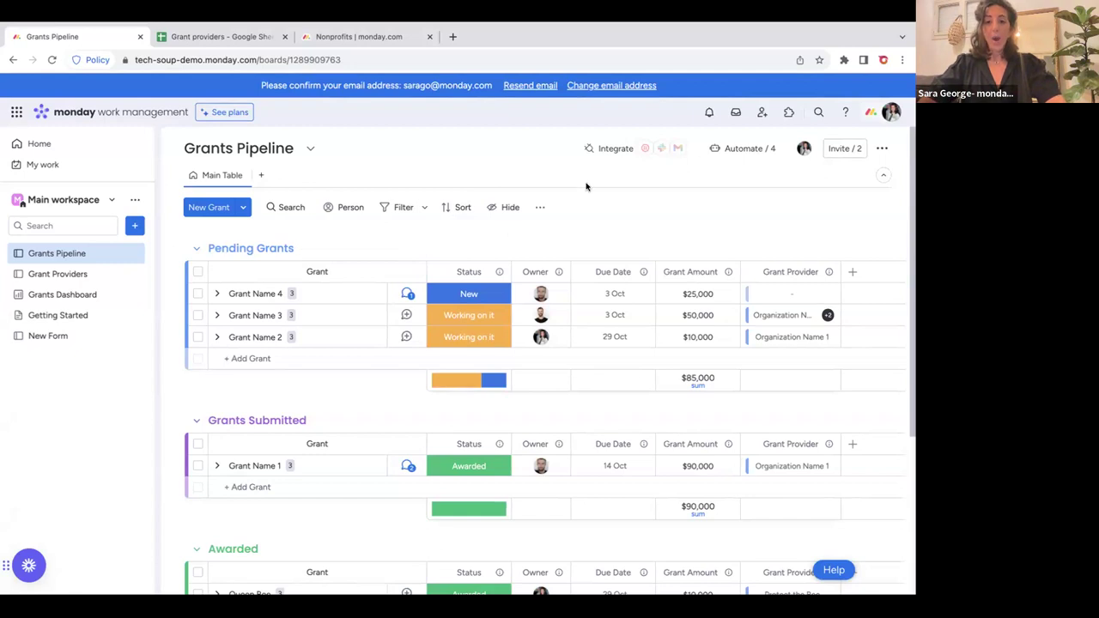
Switch Grant Name 1's Status cell back to Submitted, leaving only Queen Bee in Awarded.
{"action": "scroll", "coordinate": [587, 184], "scroll_direction": "down", "scroll_amount": 1}
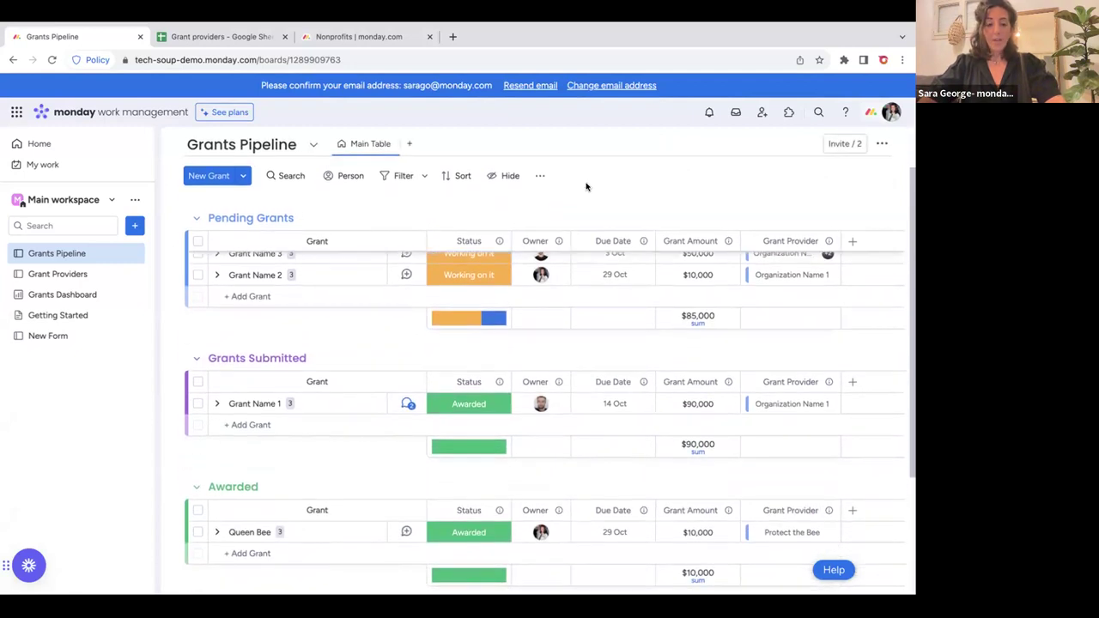
{"action": "scroll", "coordinate": [587, 183], "scroll_direction": "down", "scroll_amount": 2}
{"action": "left_click", "coordinate": [469, 339]}
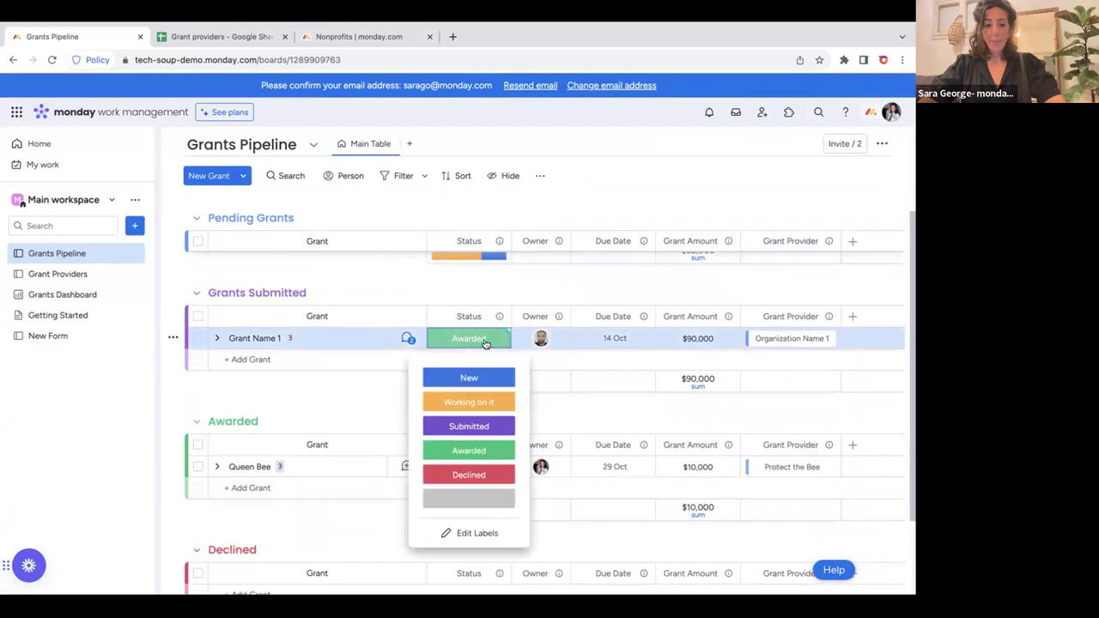
{"action": "left_click", "coordinate": [471, 425]}
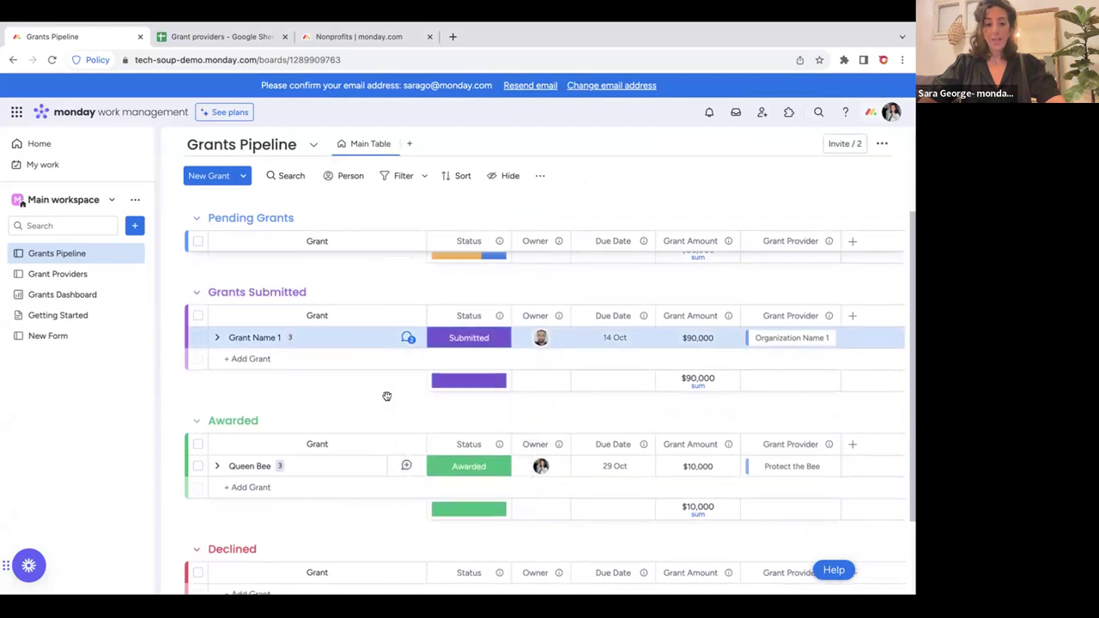
{"action": "scroll", "coordinate": [395, 393], "scroll_direction": "down", "scroll_amount": 1}
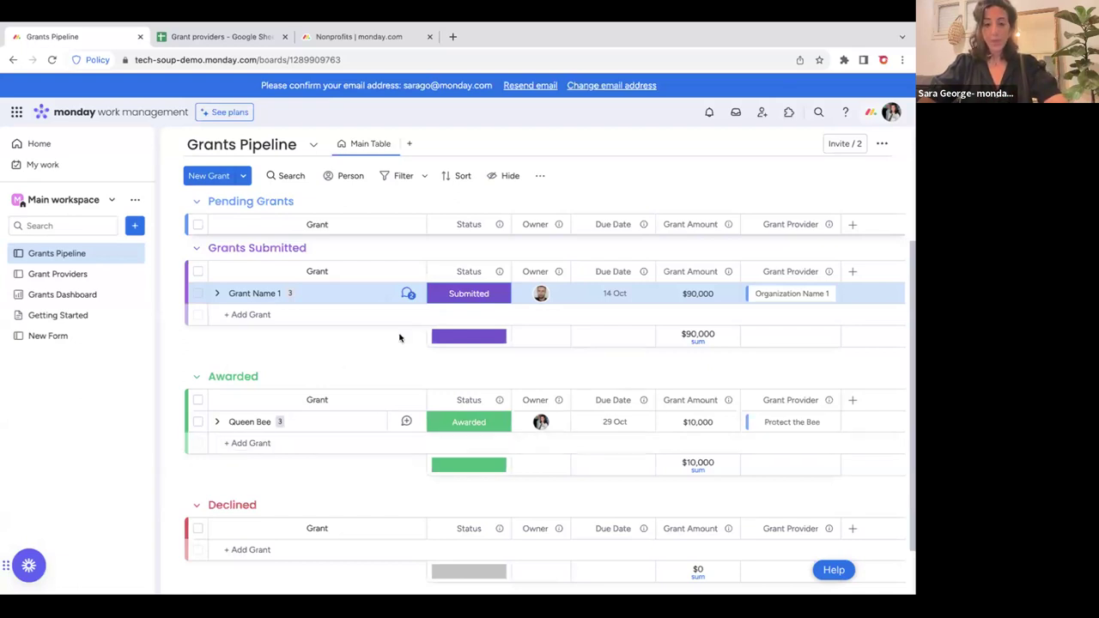
{"action": "scroll", "coordinate": [672, 247], "scroll_direction": "up", "scroll_amount": 1}
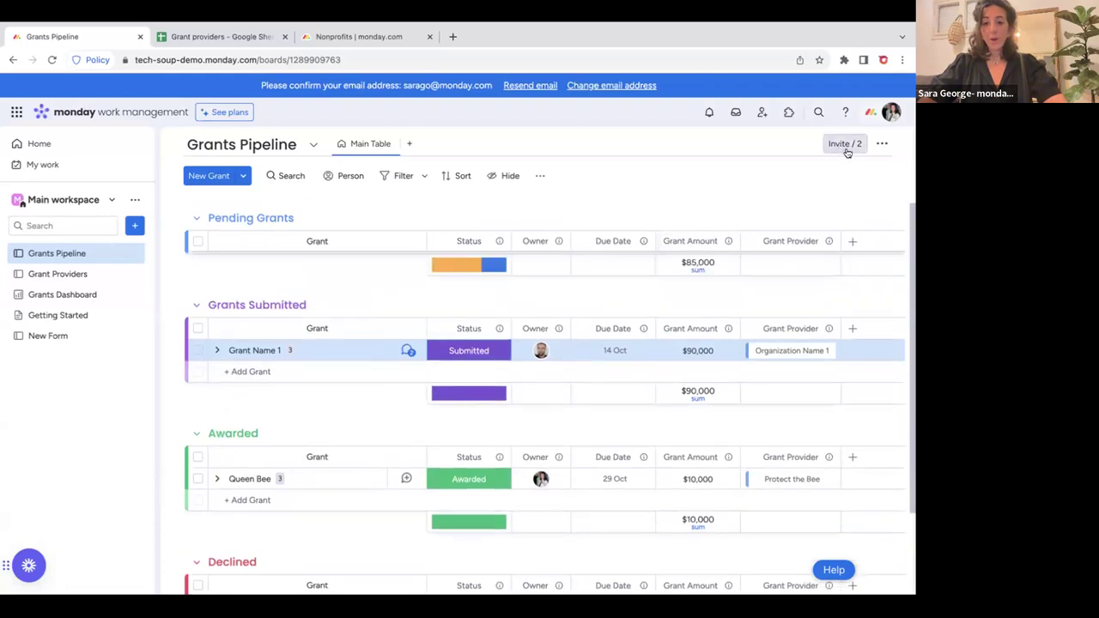
Start a new custom automation triggered when Status changes to Awarded.
{"action": "left_click", "coordinate": [882, 143]}
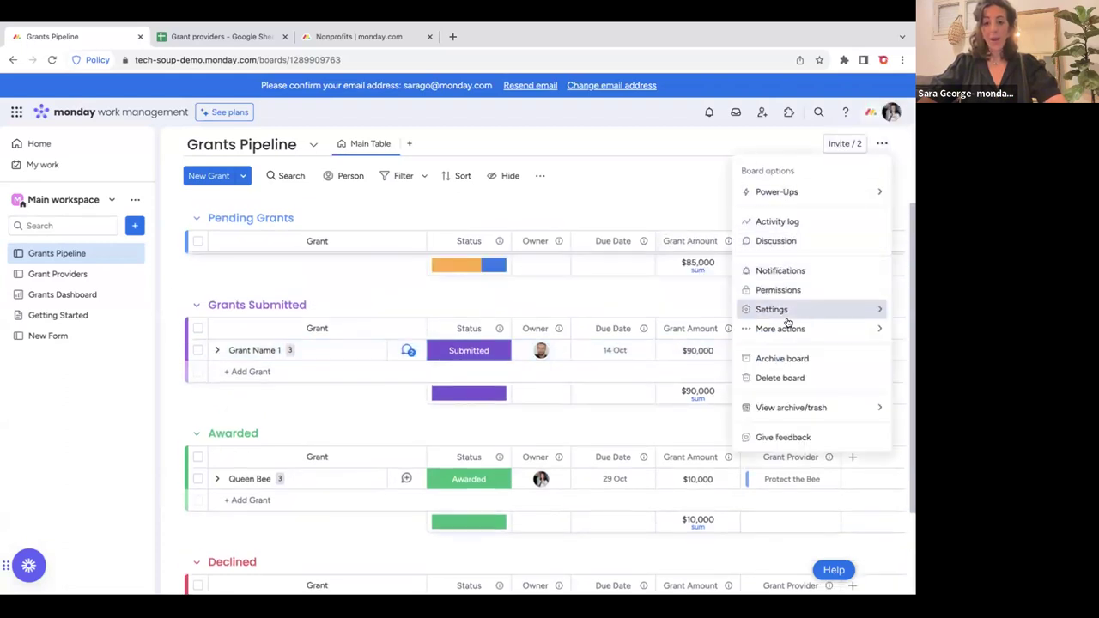
{"action": "mouse_move", "coordinate": [775, 192]}
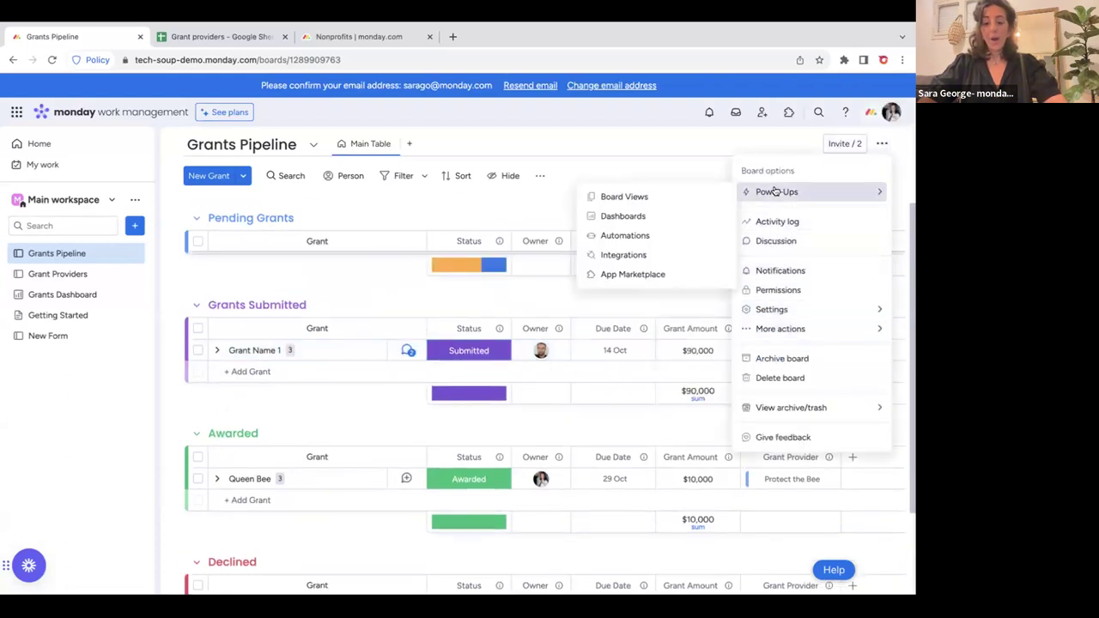
{"action": "left_click", "coordinate": [634, 239]}
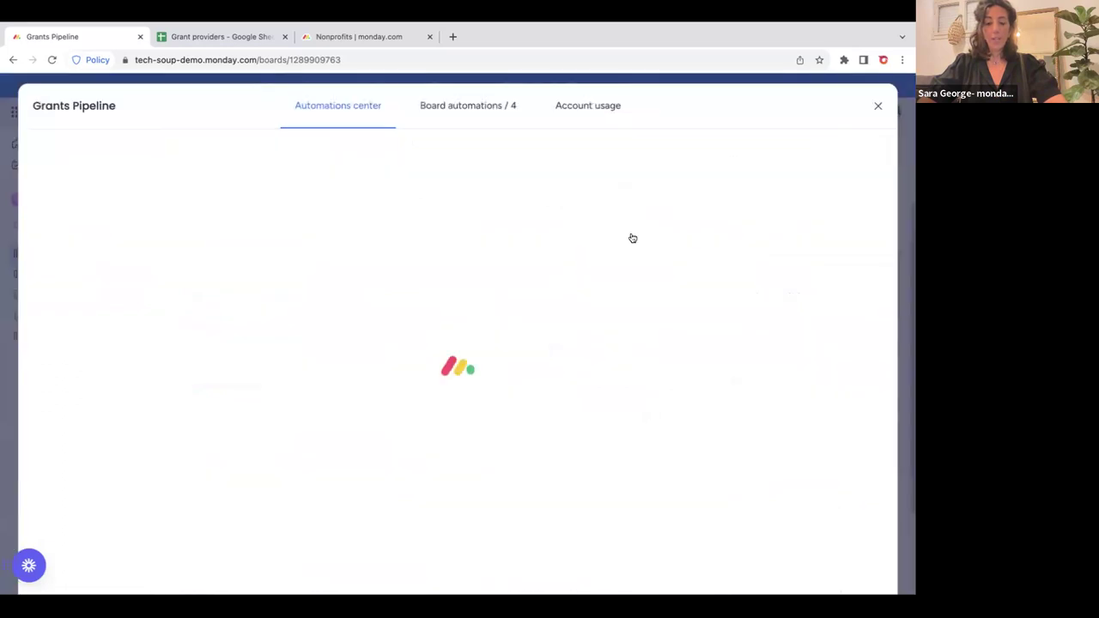
{"action": "left_click", "coordinate": [531, 294]}
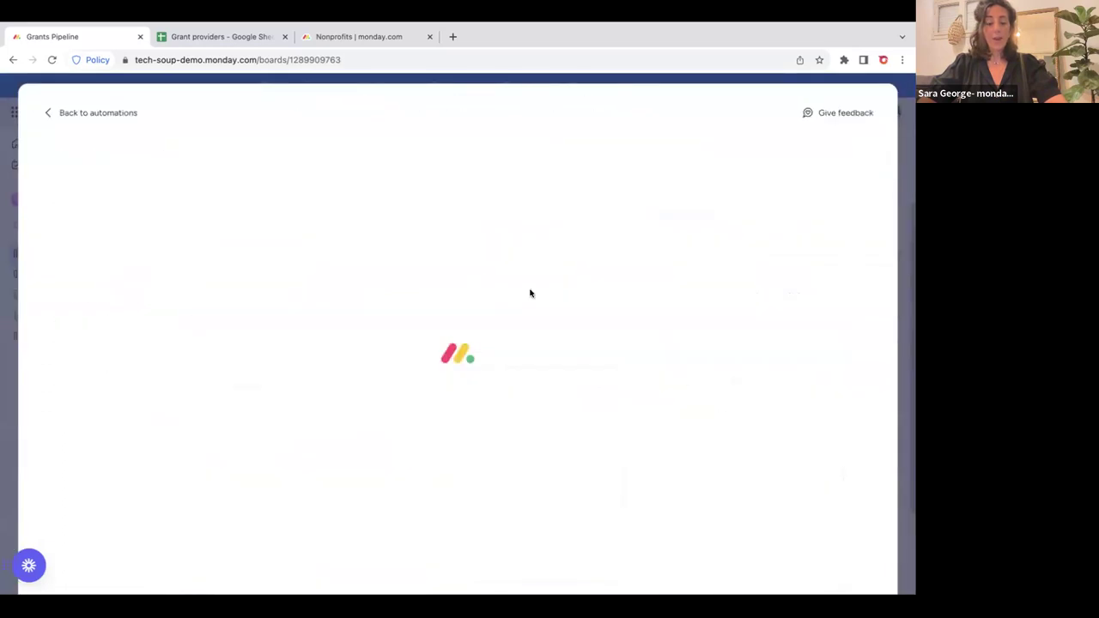
{"action": "left_click", "coordinate": [230, 194]}
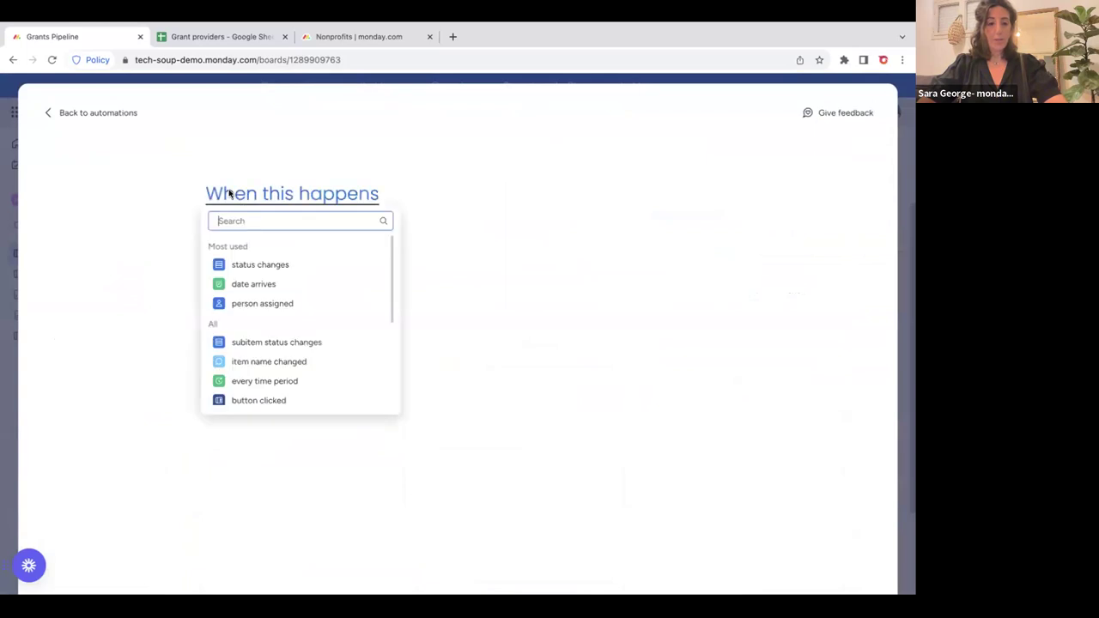
{"action": "left_click", "coordinate": [261, 265]}
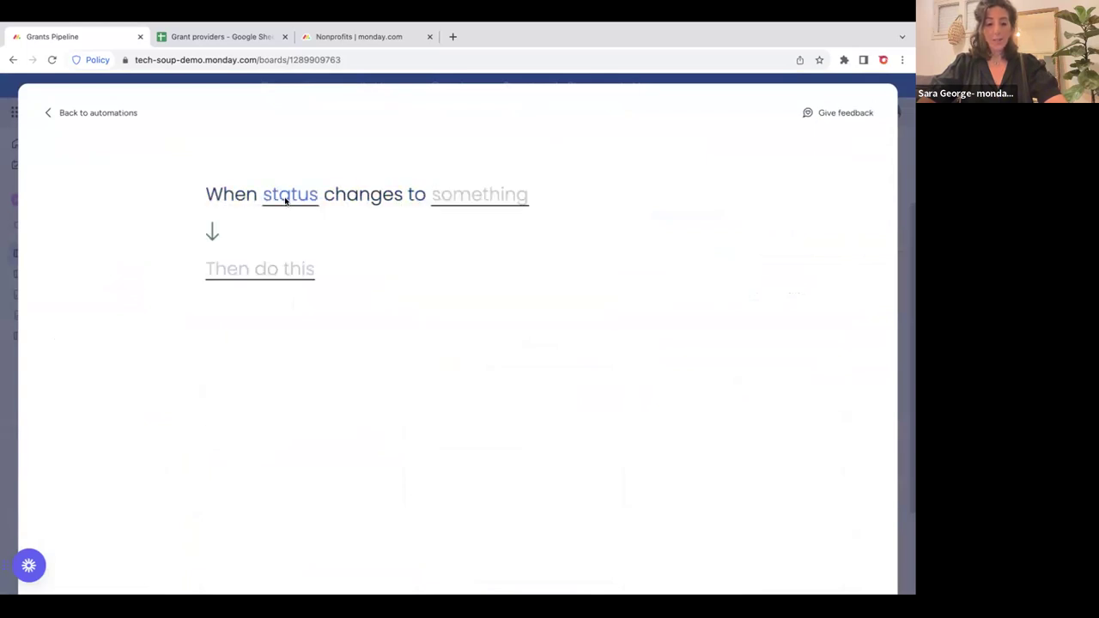
{"action": "left_click", "coordinate": [287, 197]}
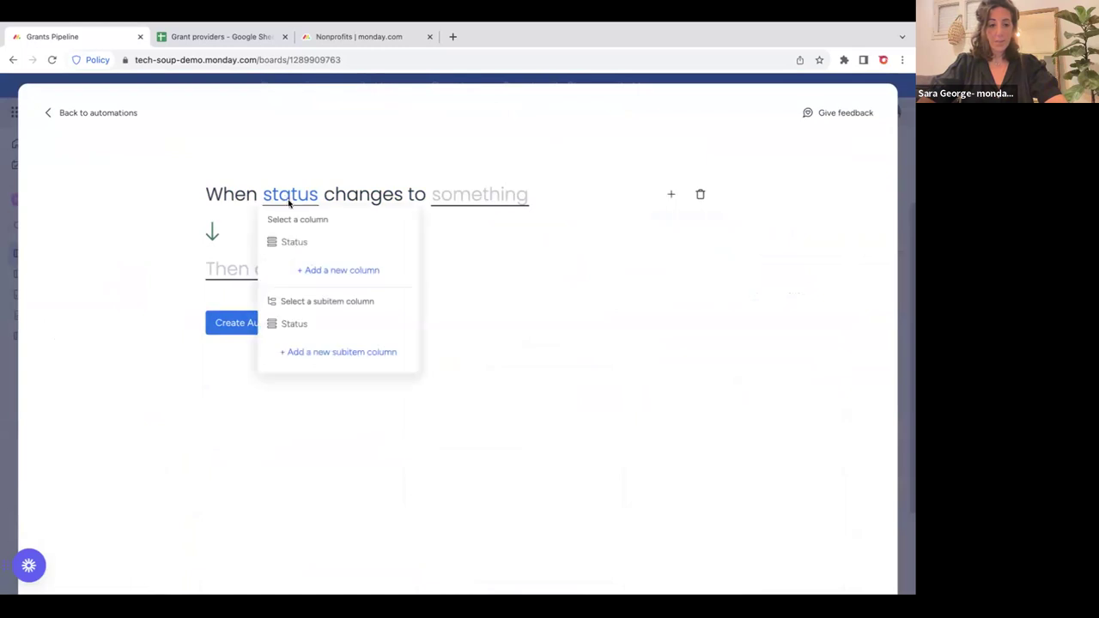
{"action": "left_click", "coordinate": [299, 247]}
{"action": "left_click", "coordinate": [446, 197]}
{"action": "scroll", "coordinate": [473, 275], "scroll_direction": "down", "scroll_amount": 2}
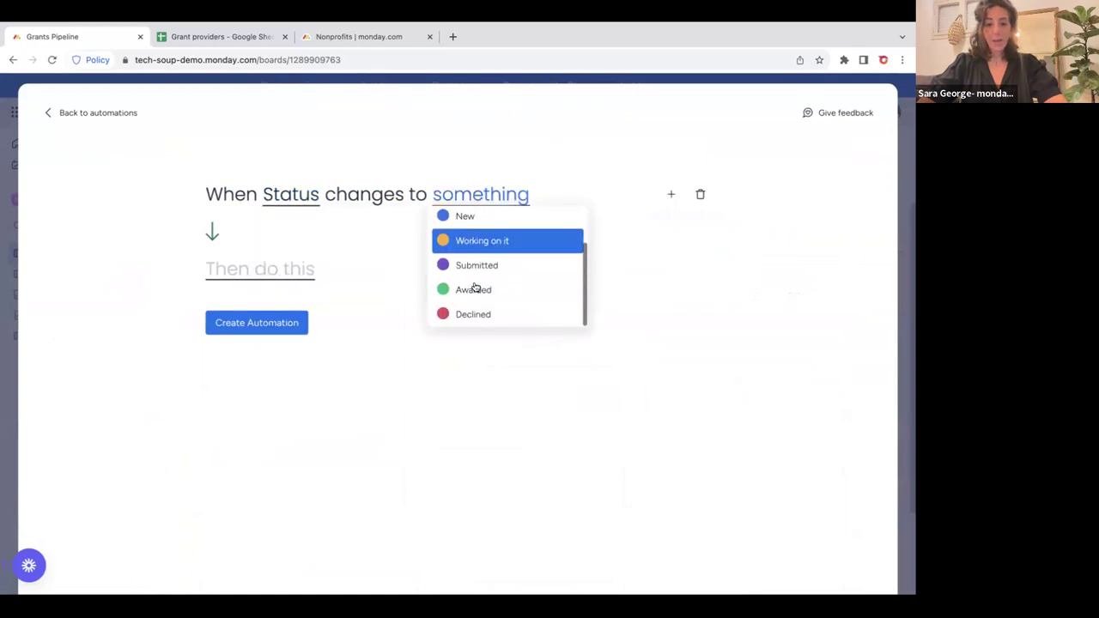
{"action": "left_click", "coordinate": [473, 287]}
Set the rule's action to send an email.
{"action": "left_click", "coordinate": [225, 270]}
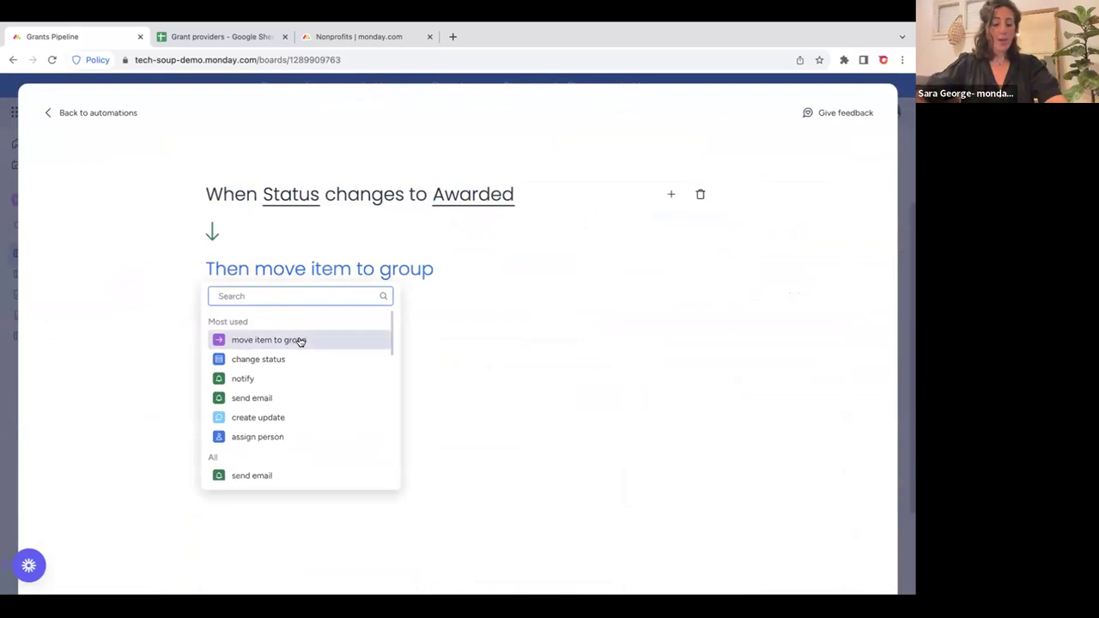
{"action": "scroll", "coordinate": [297, 398], "scroll_direction": "down", "scroll_amount": 2}
{"action": "scroll", "coordinate": [298, 398], "scroll_direction": "up", "scroll_amount": 2}
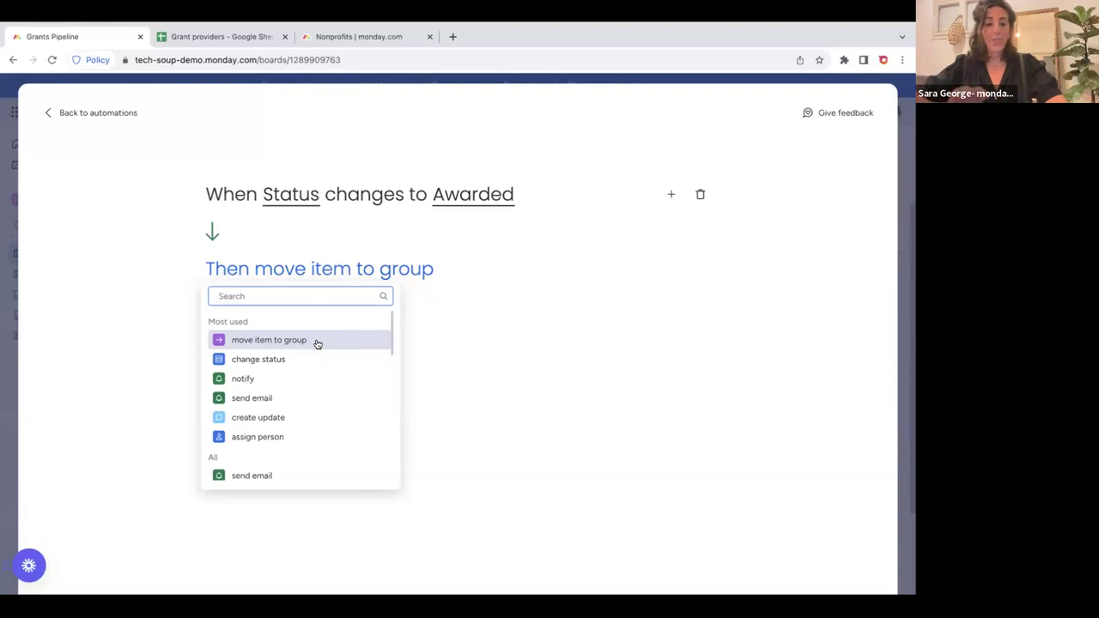
{"action": "left_click", "coordinate": [329, 399]}
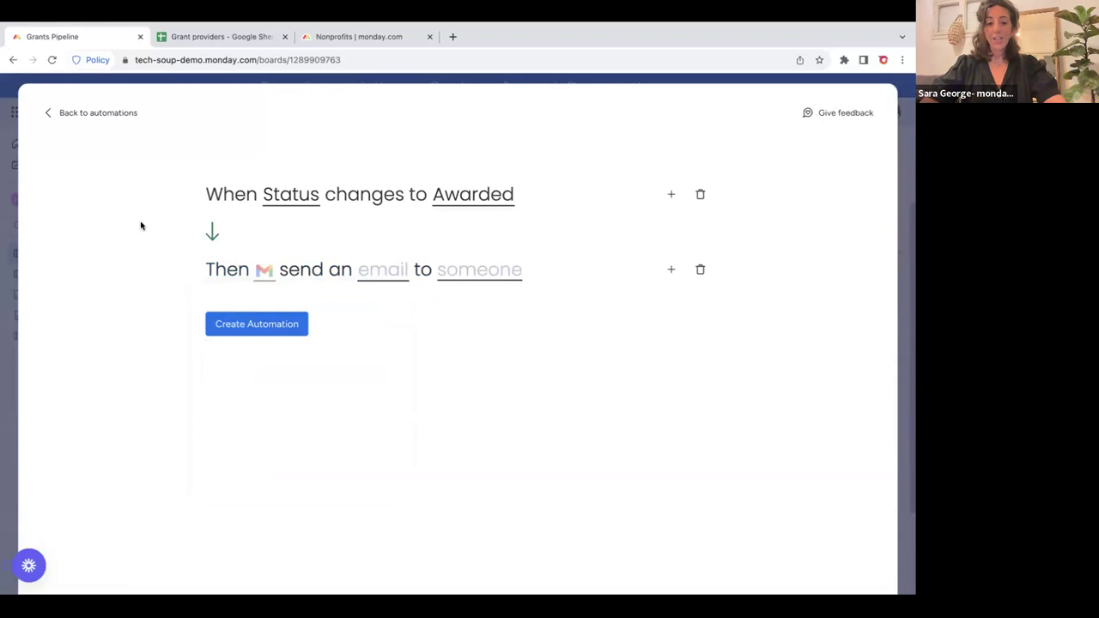
Send from the existing Gmail account with subject 'Great News - Grant Awarded'.
{"action": "left_click", "coordinate": [263, 270]}
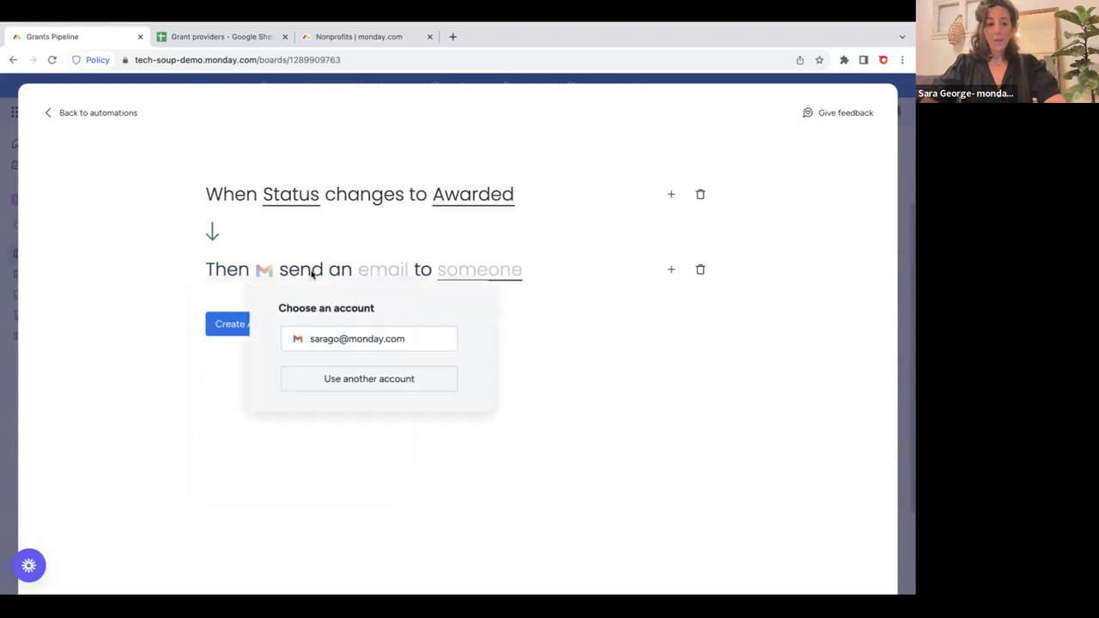
{"action": "left_click", "coordinate": [357, 340]}
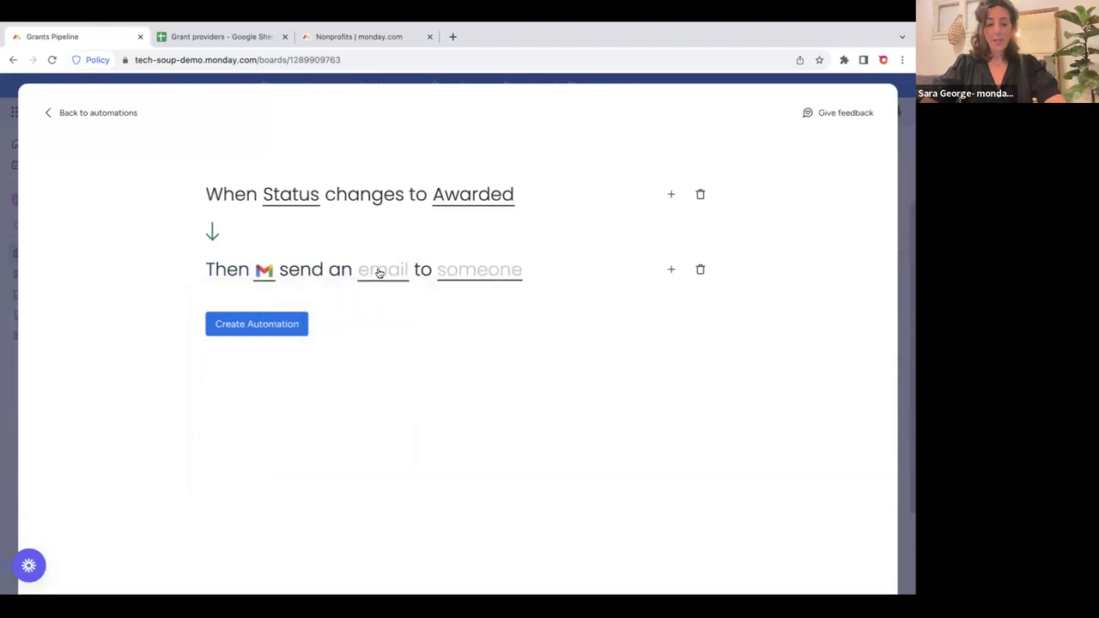
{"action": "left_click", "coordinate": [375, 272]}
{"action": "left_click", "coordinate": [402, 296]}
{"action": "type", "text": "Grea"}
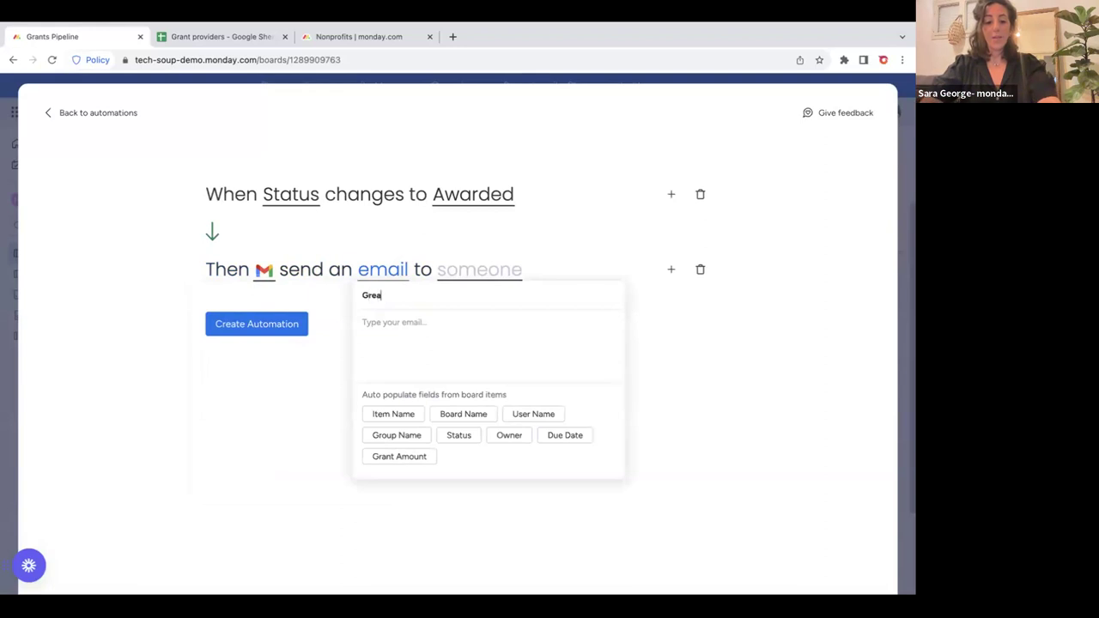
{"action": "type", "text": "t N"}
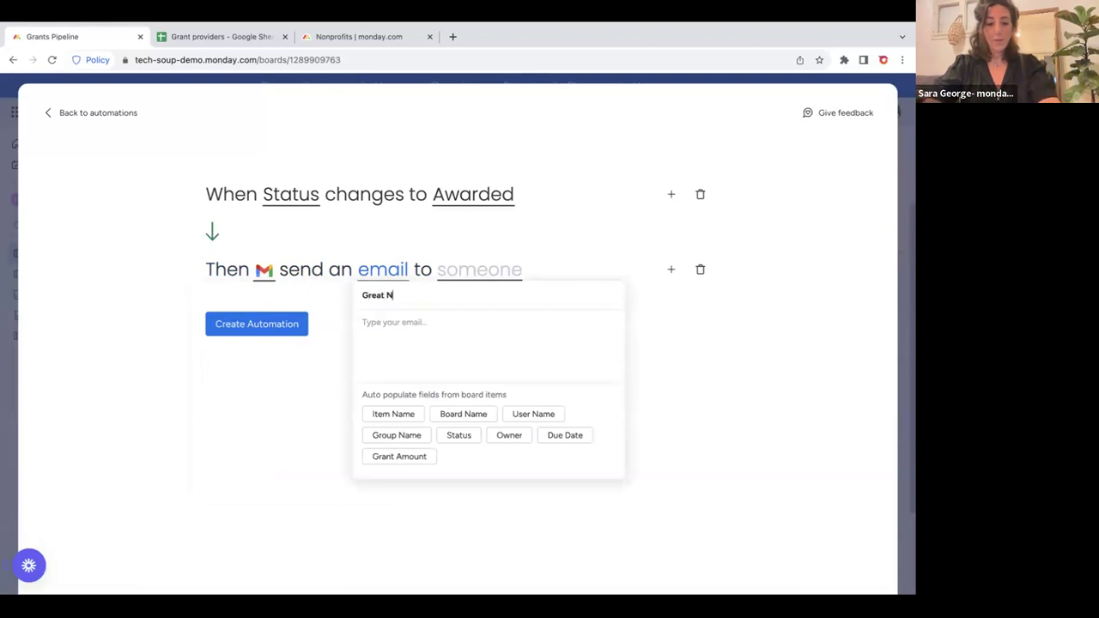
{"action": "type", "text": "t"}
{"action": "type", "text": "ews - Grant Awarded"}
Write the body 'Hi, Great news grant [Item Name] has been awarded for [Grant Amount].'.
{"action": "left_click", "coordinate": [407, 335]}
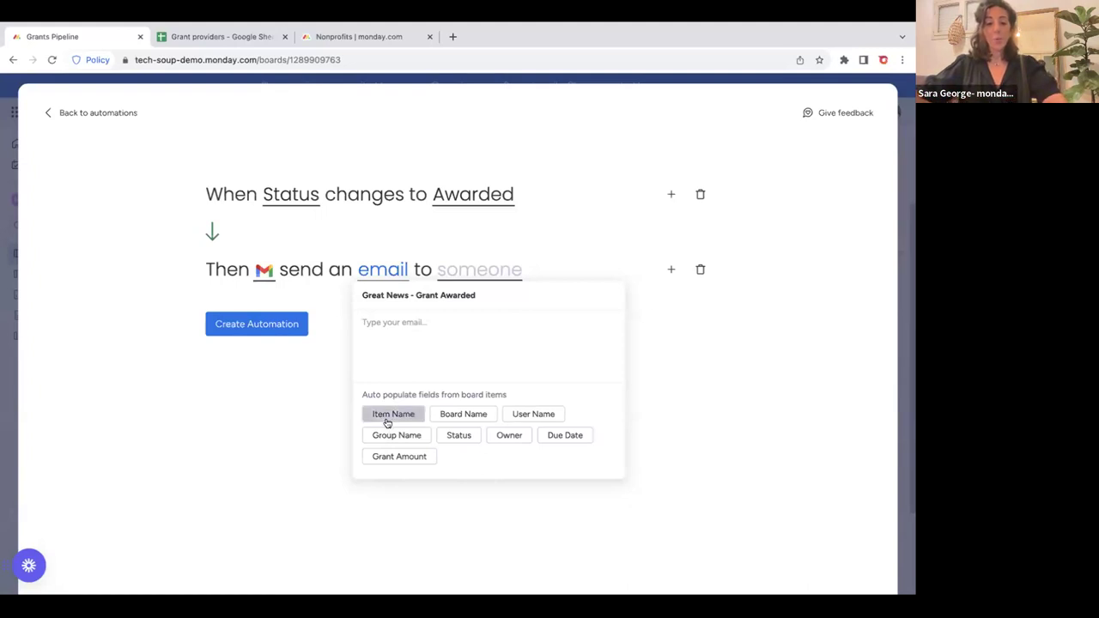
{"action": "type", "text": "Hi,"}
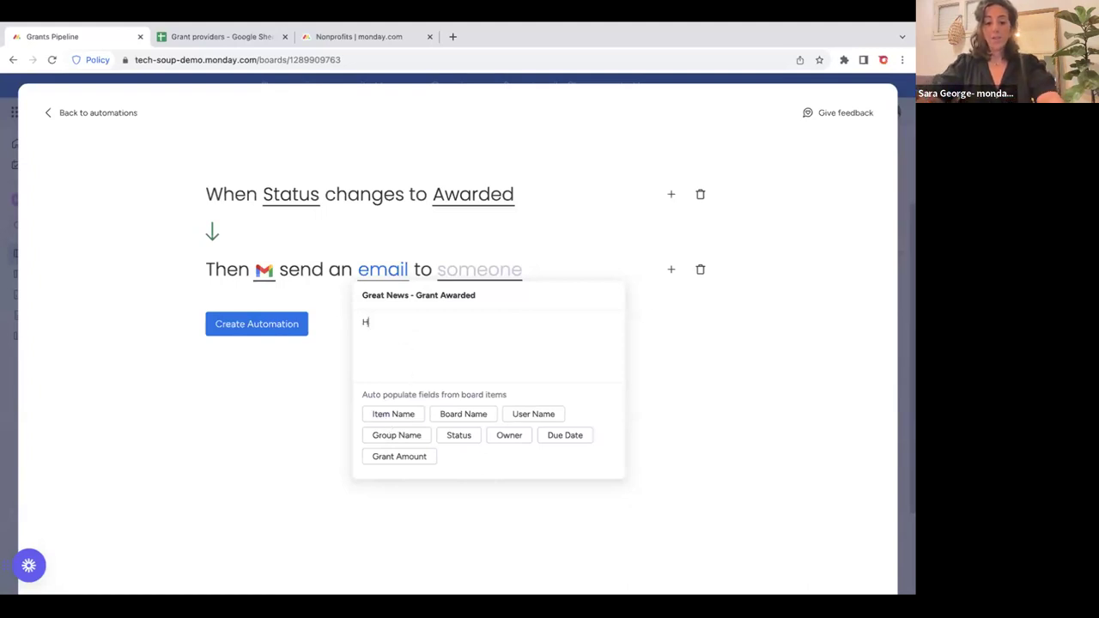
{"action": "key", "text": "Return"}
{"action": "key", "text": "Return"}
{"action": "type", "text": "Great news grant"}
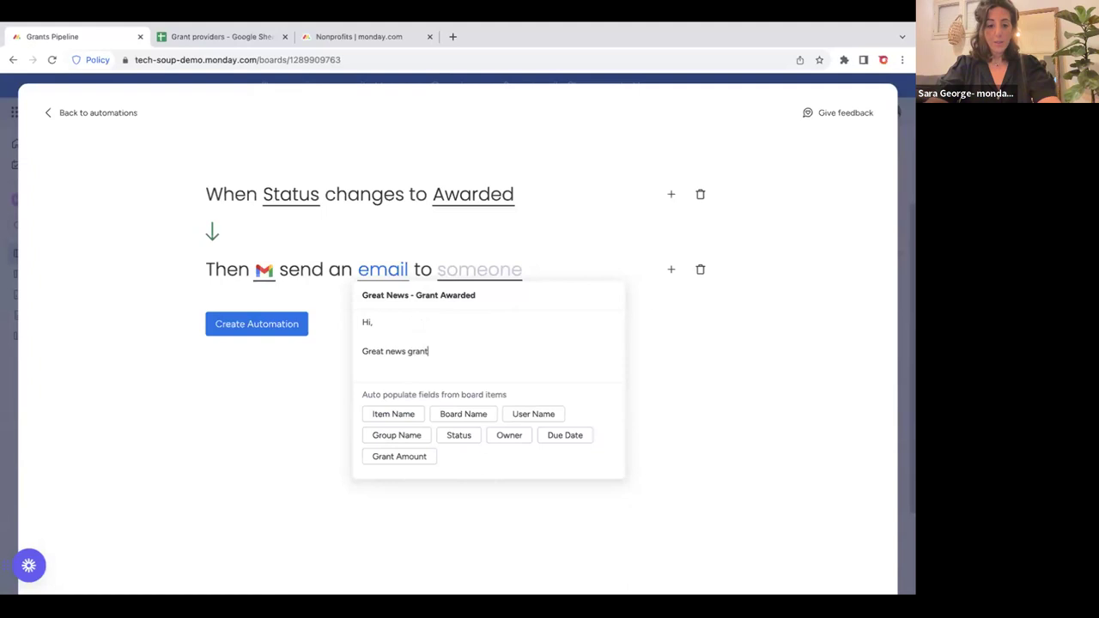
{"action": "left_click", "coordinate": [386, 414]}
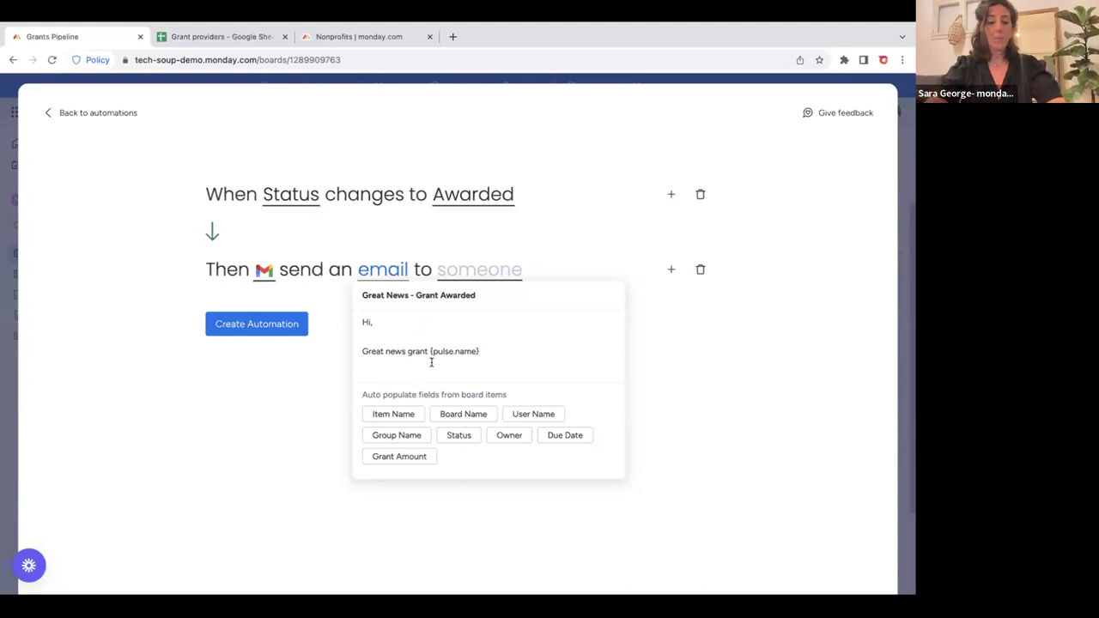
{"action": "type", "text": "h"}
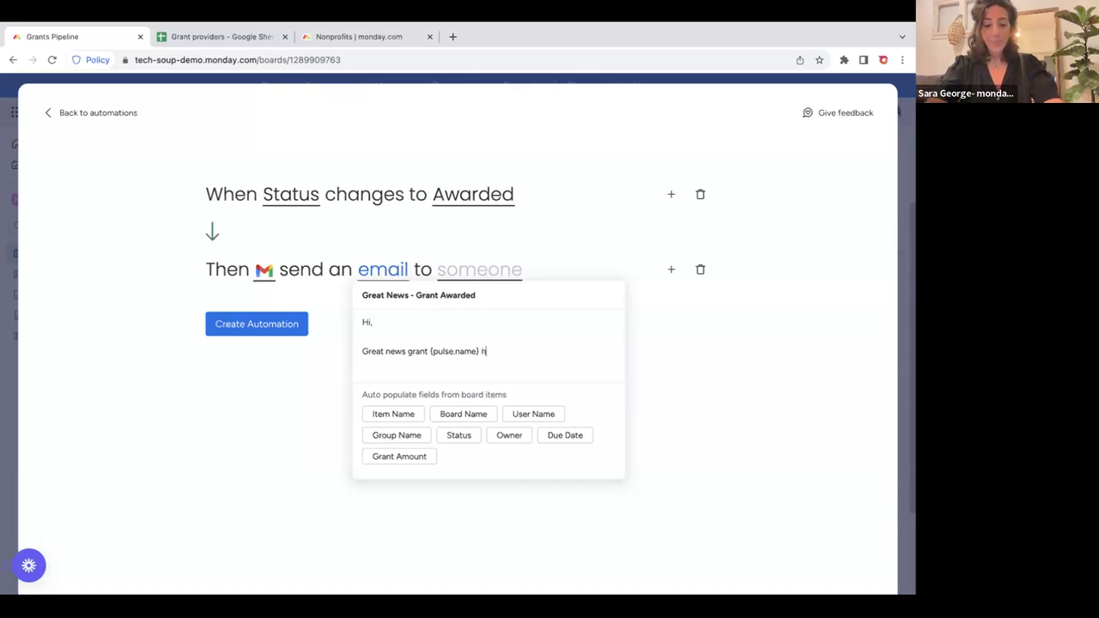
{"action": "type", "text": "as been "}
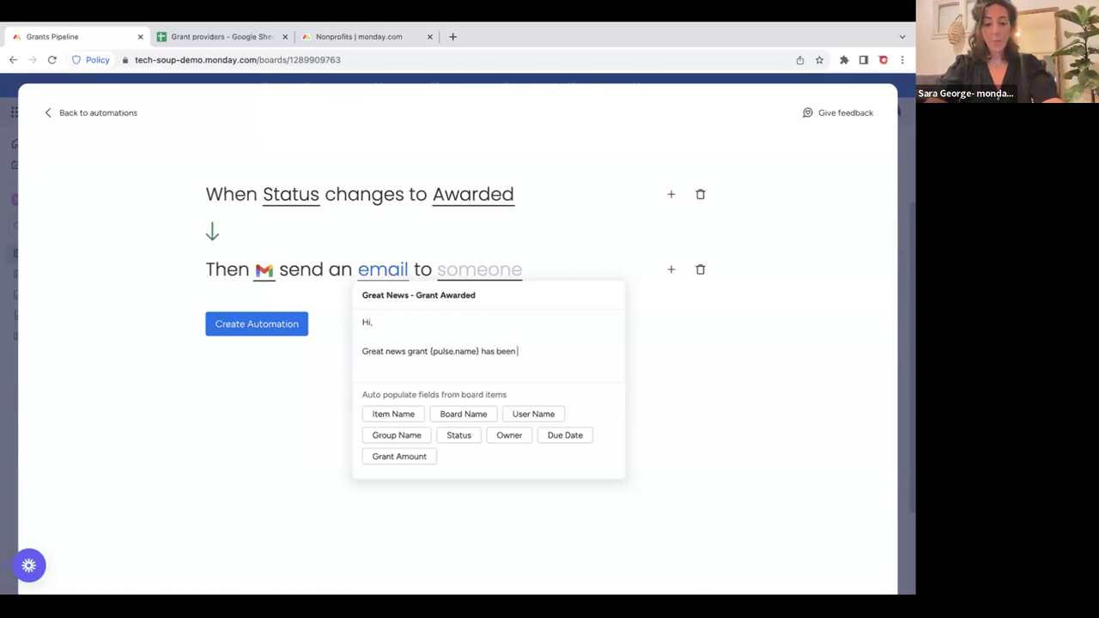
{"action": "type", "text": "awarded for"}
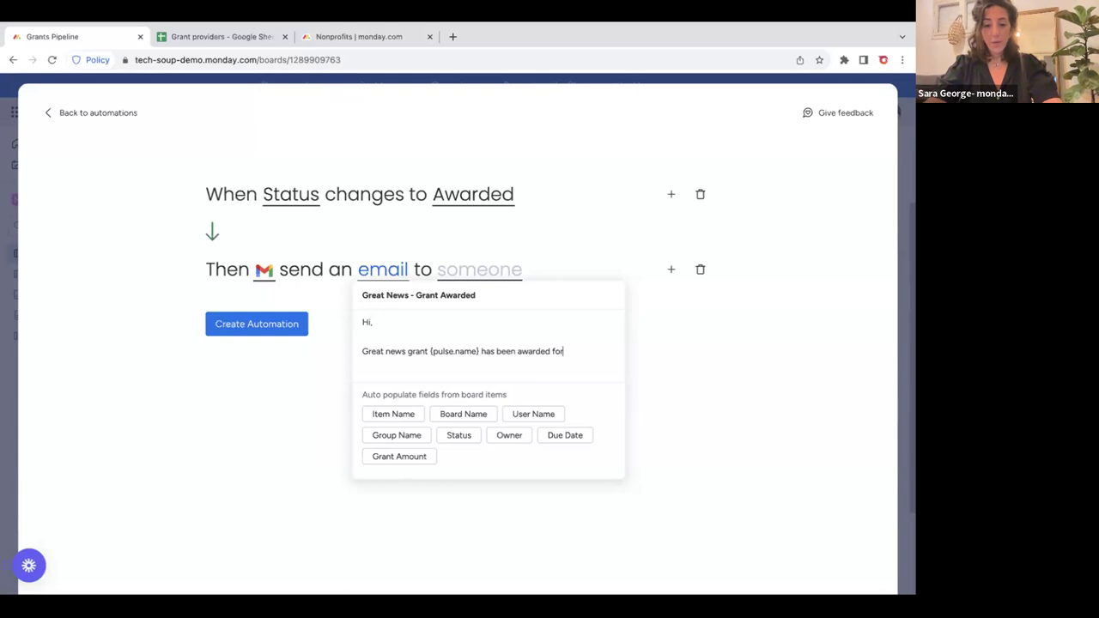
{"action": "left_click", "coordinate": [408, 457]}
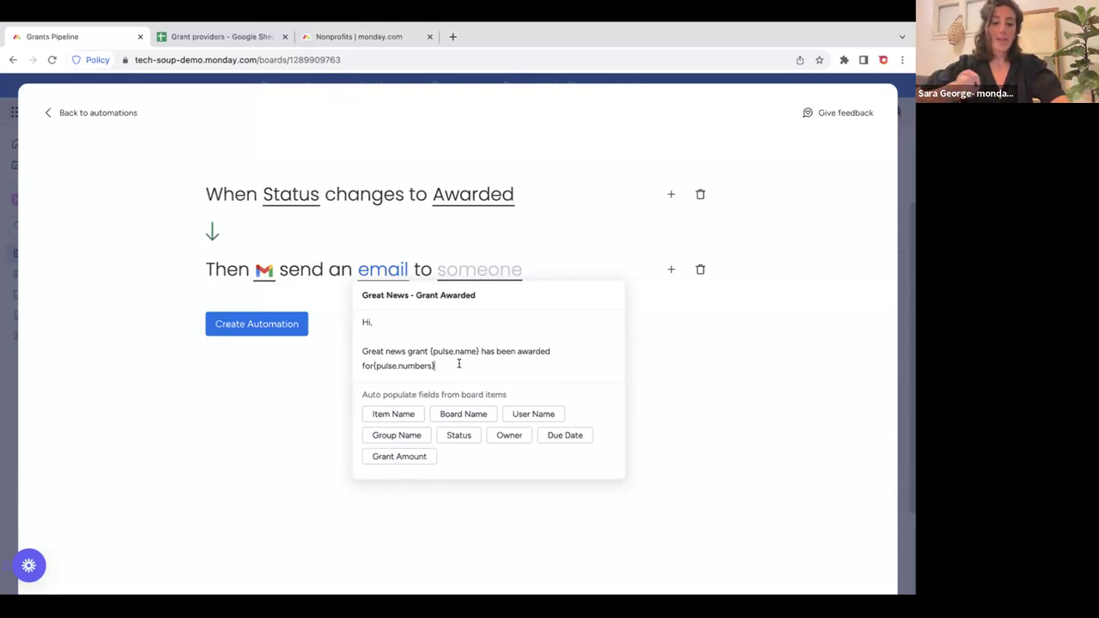
{"action": "type", "text": "."}
{"action": "key", "text": "Return"}
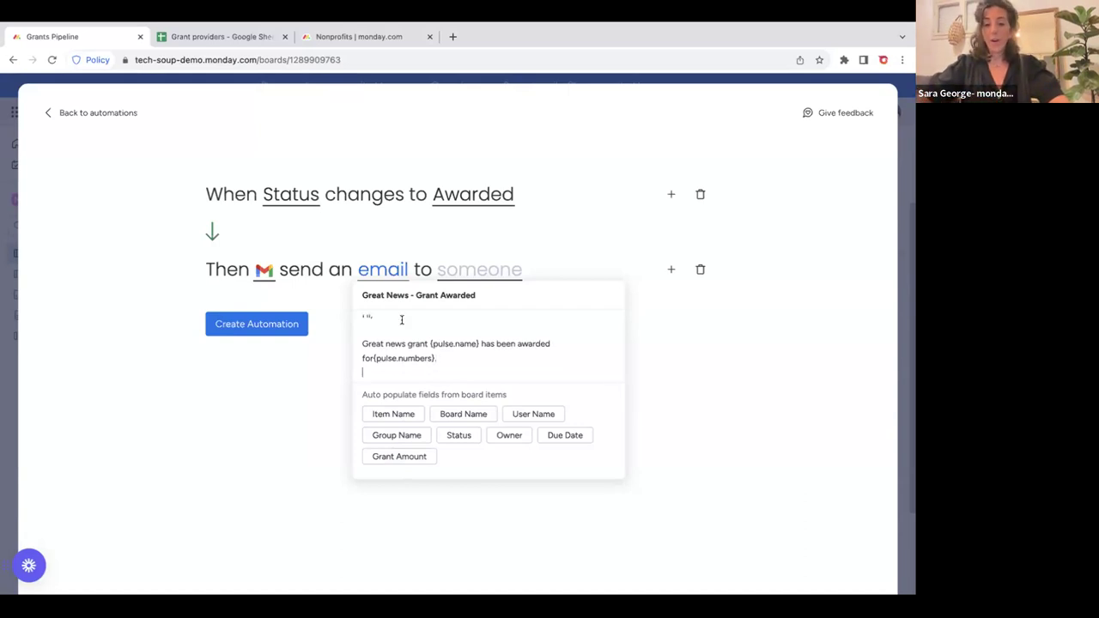
{"action": "left_click", "coordinate": [705, 401]}
{"action": "left_click", "coordinate": [492, 267]}
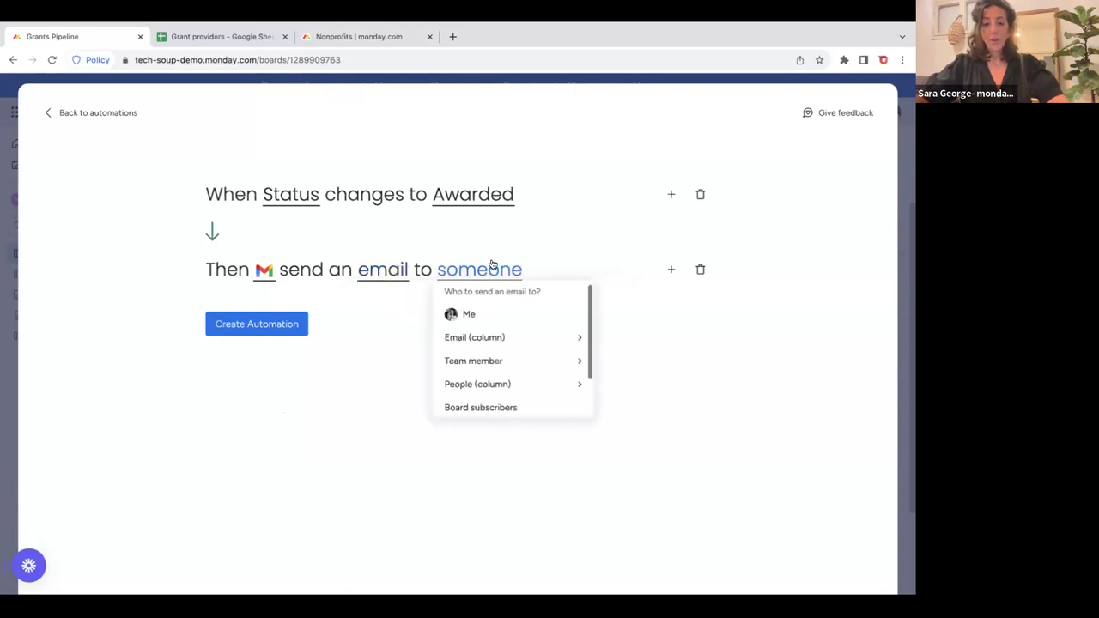
Address the email to Me, create the automation, and close the automations window.
{"action": "left_click", "coordinate": [521, 337]}
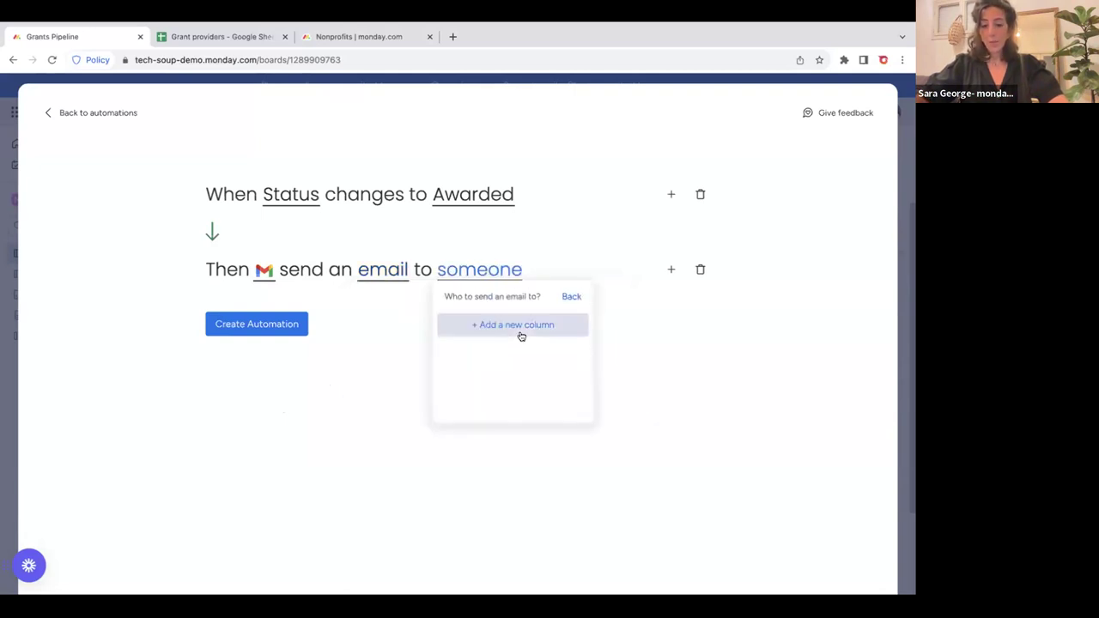
{"action": "left_click", "coordinate": [568, 297]}
{"action": "left_click", "coordinate": [475, 318]}
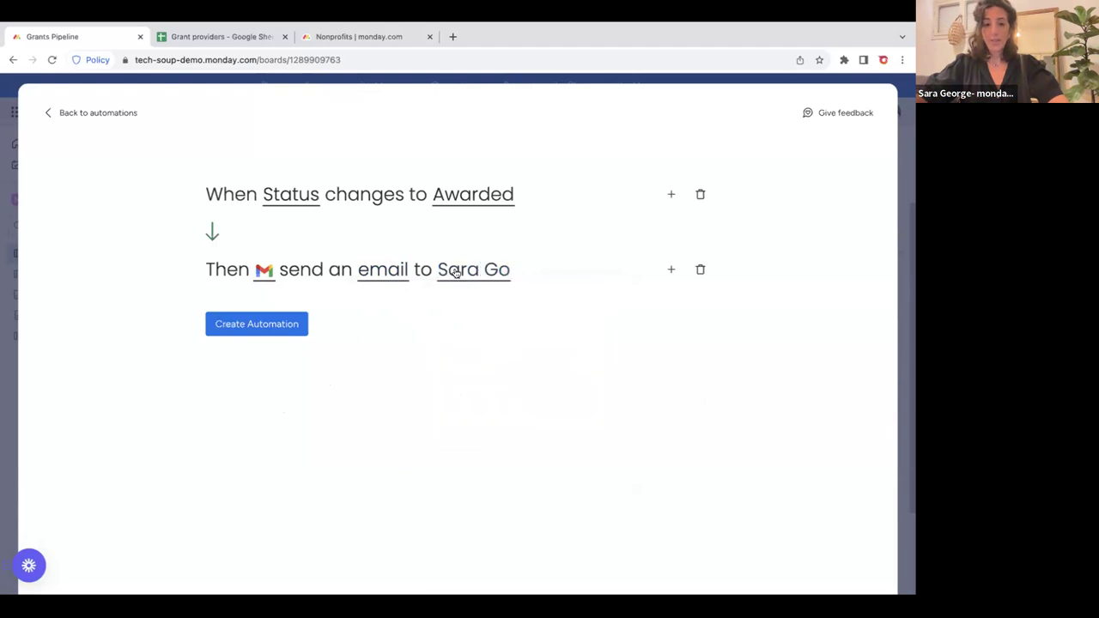
{"action": "left_click", "coordinate": [228, 324]}
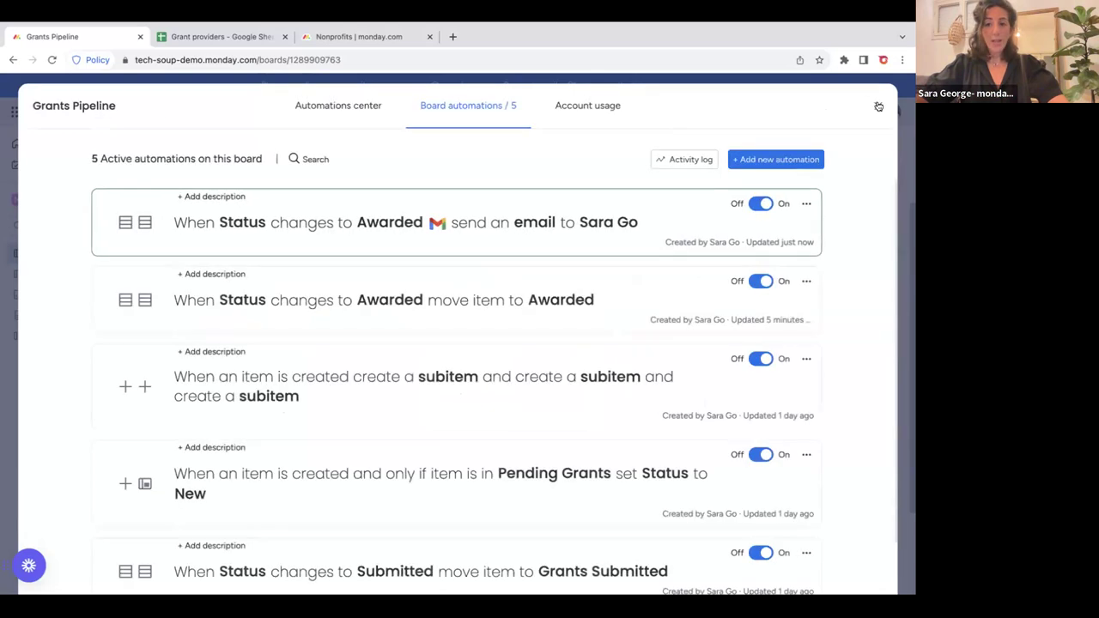
{"action": "left_click", "coordinate": [877, 105]}
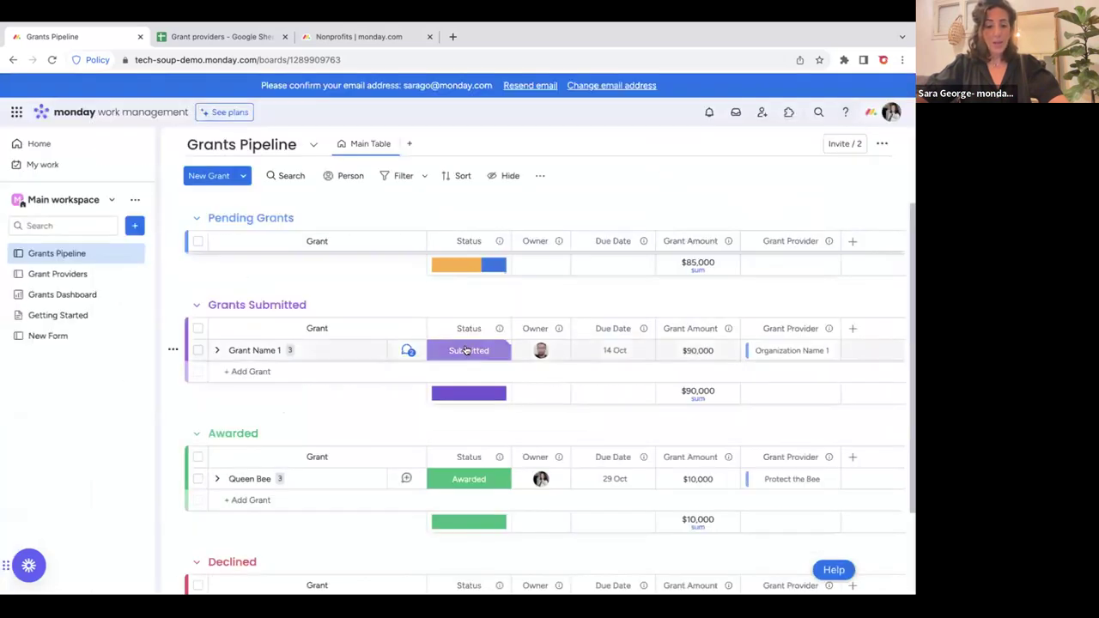
{"action": "left_click", "coordinate": [464, 355]}
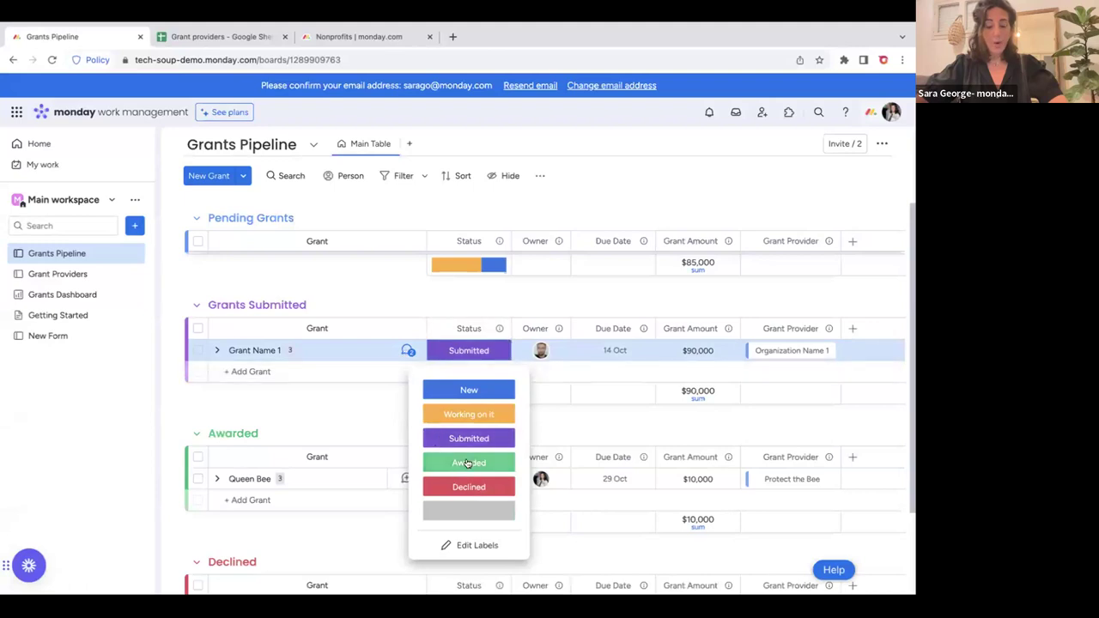
Mark Grant Name 1 Awarded and read the automated email announcing the 90000 award.
{"action": "left_click", "coordinate": [468, 464]}
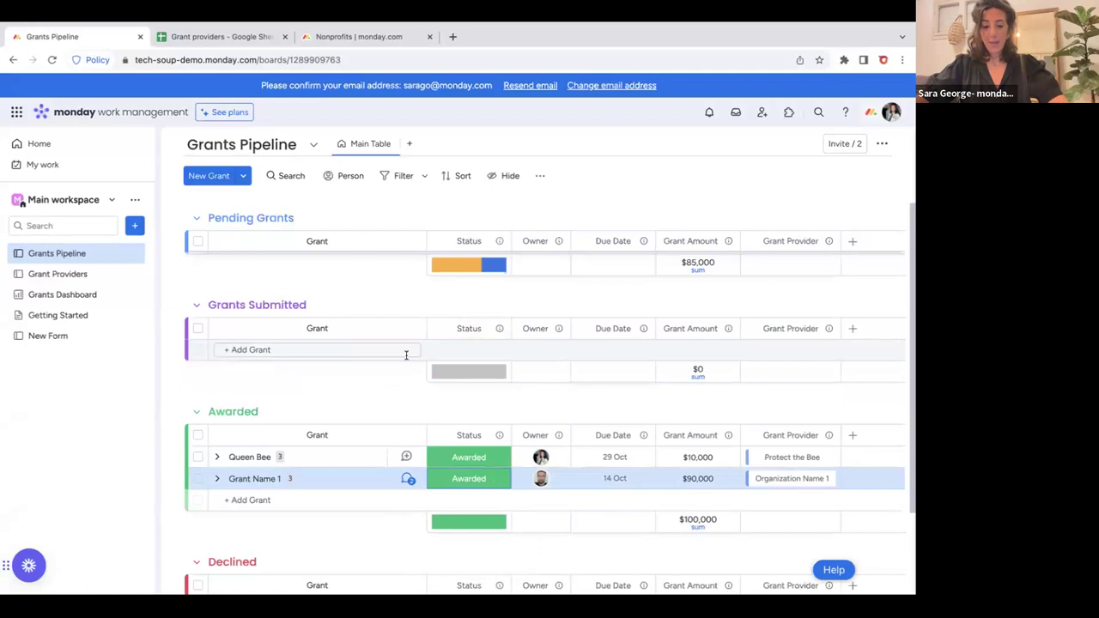
{"action": "left_click", "coordinate": [409, 479]}
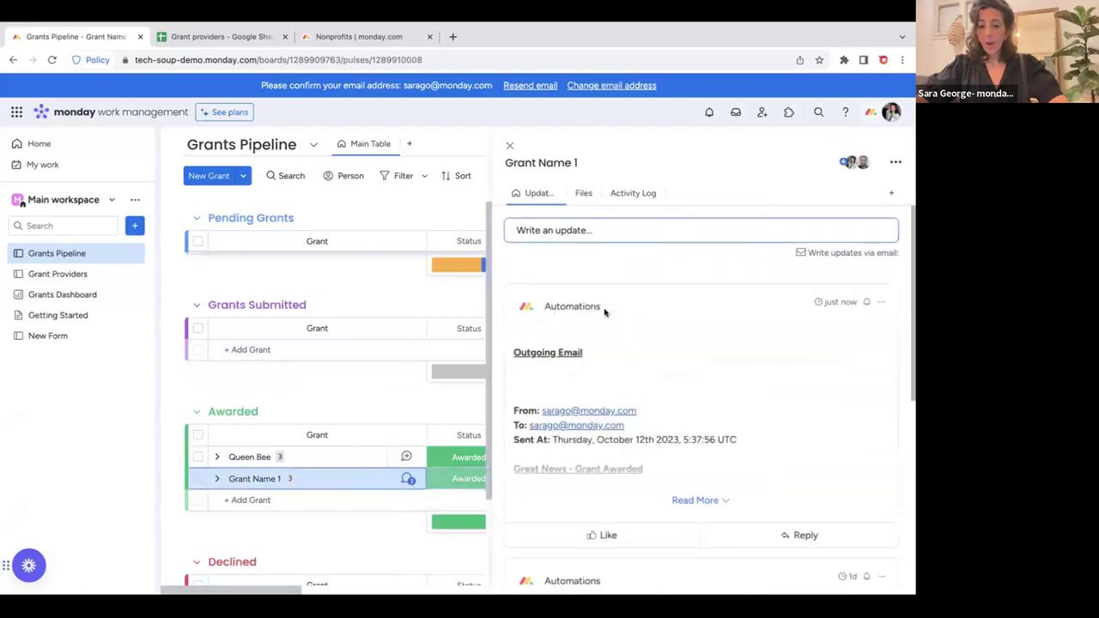
{"action": "left_click", "coordinate": [695, 498]}
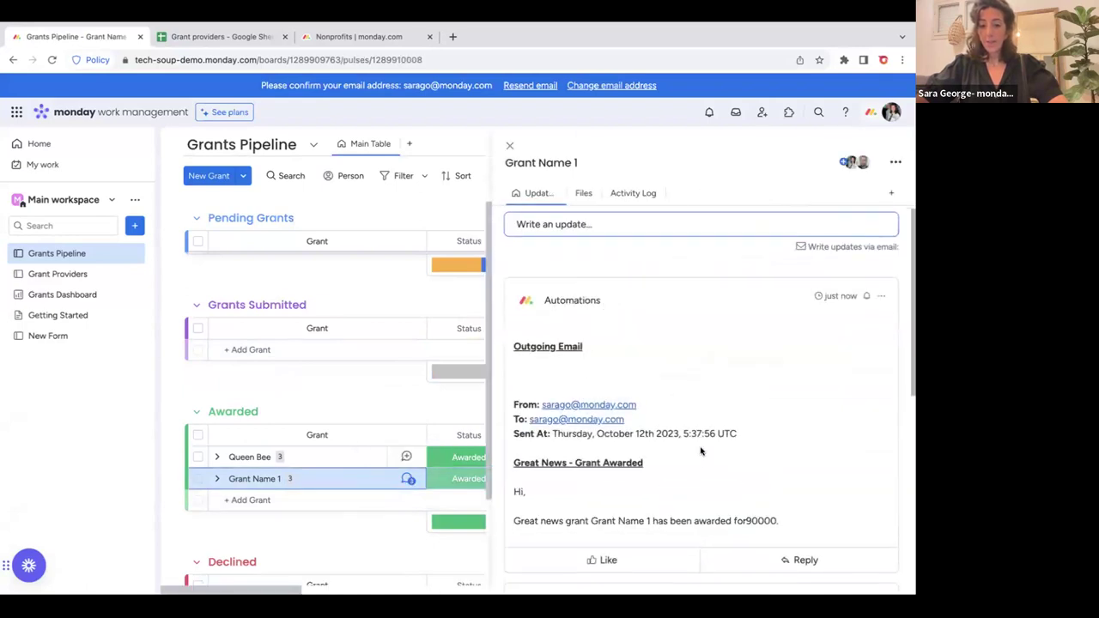
{"action": "scroll", "coordinate": [701, 451], "scroll_direction": "down", "scroll_amount": 1}
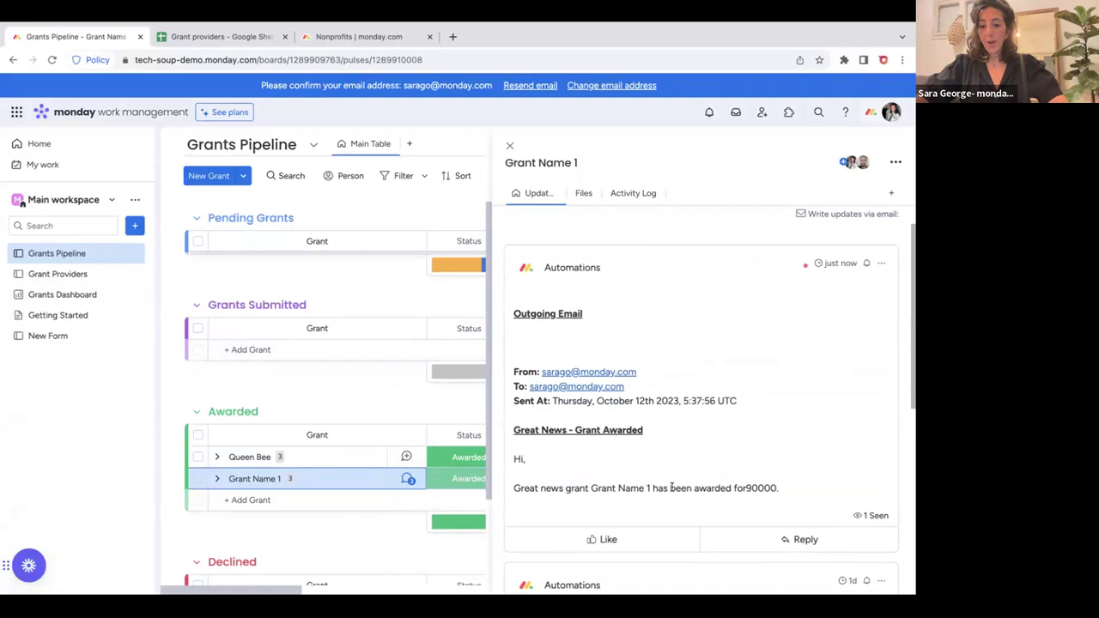
{"action": "left_click_drag", "start_coordinate": [745, 488], "coordinate": [781, 491]}
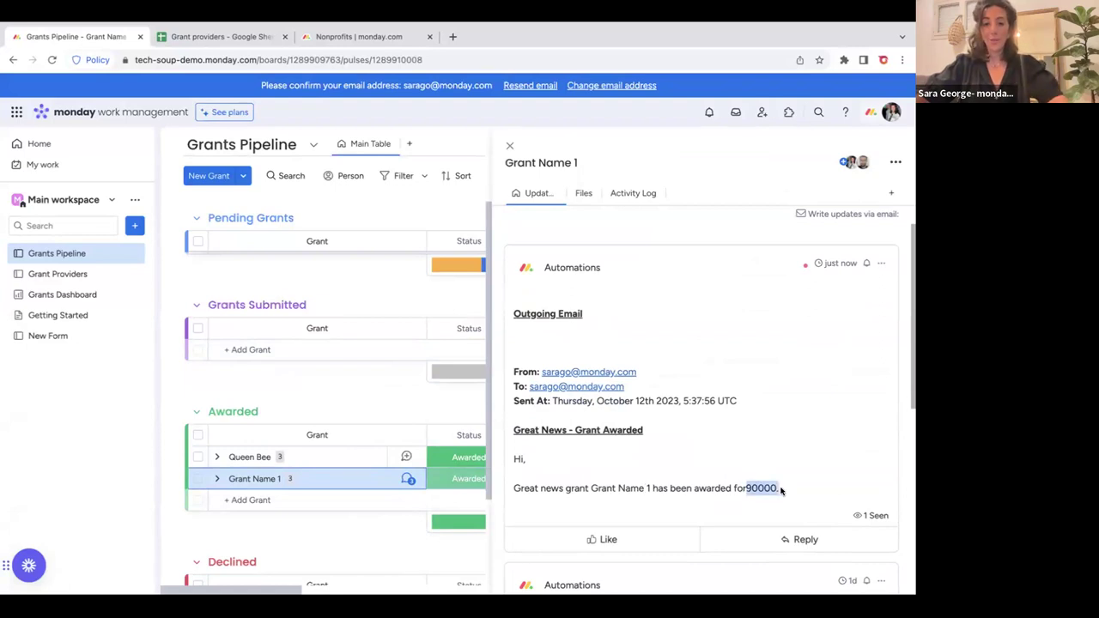
{"action": "scroll", "coordinate": [782, 491], "scroll_direction": "down", "scroll_amount": 1}
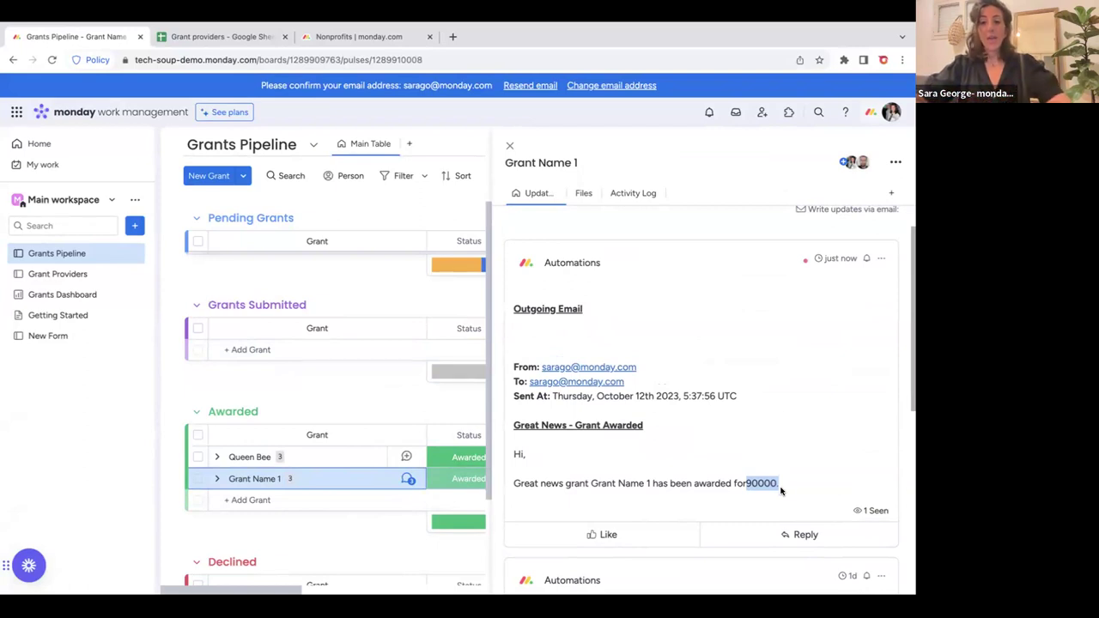
{"action": "left_click", "coordinate": [890, 193]}
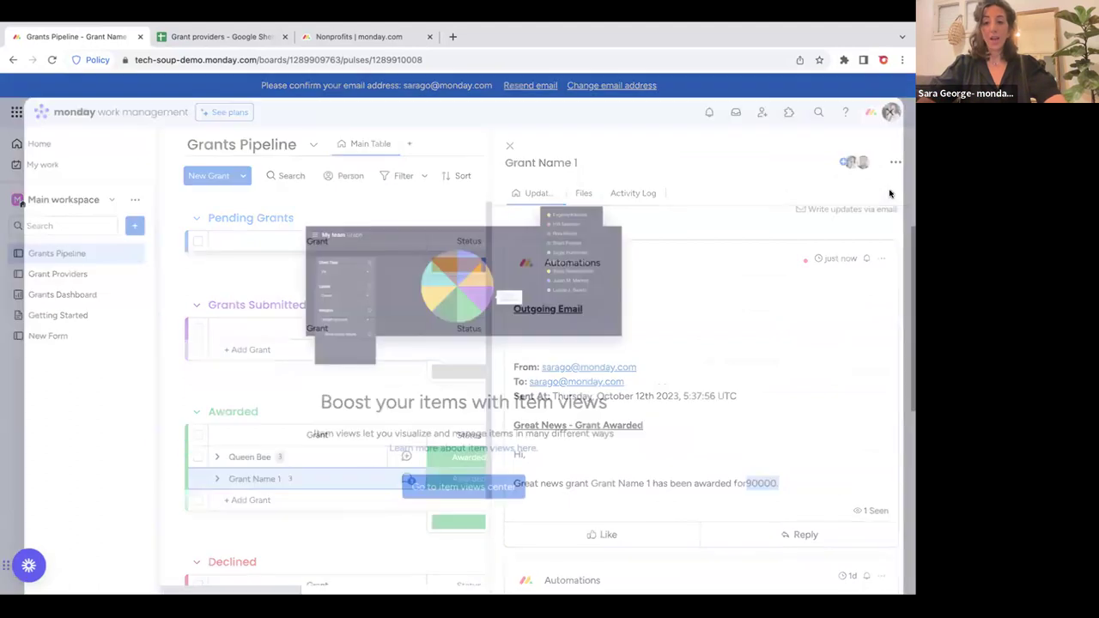
Add the Emails & Activities view to Grant Name 1, check its privacy info, then close the item.
{"action": "left_click", "coordinate": [443, 486]}
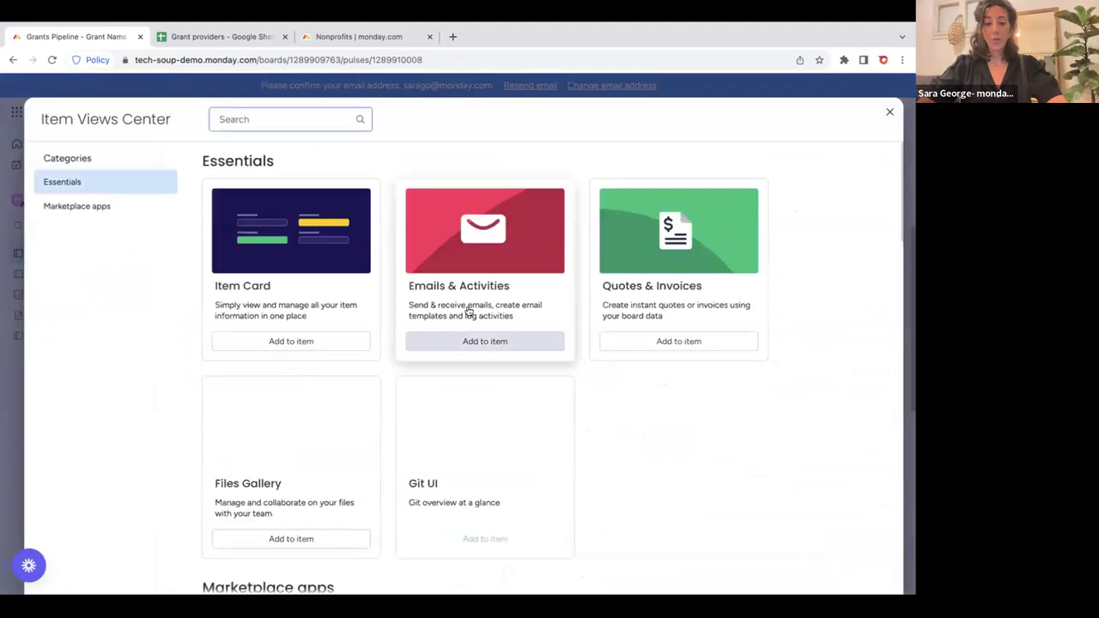
{"action": "left_click", "coordinate": [481, 341]}
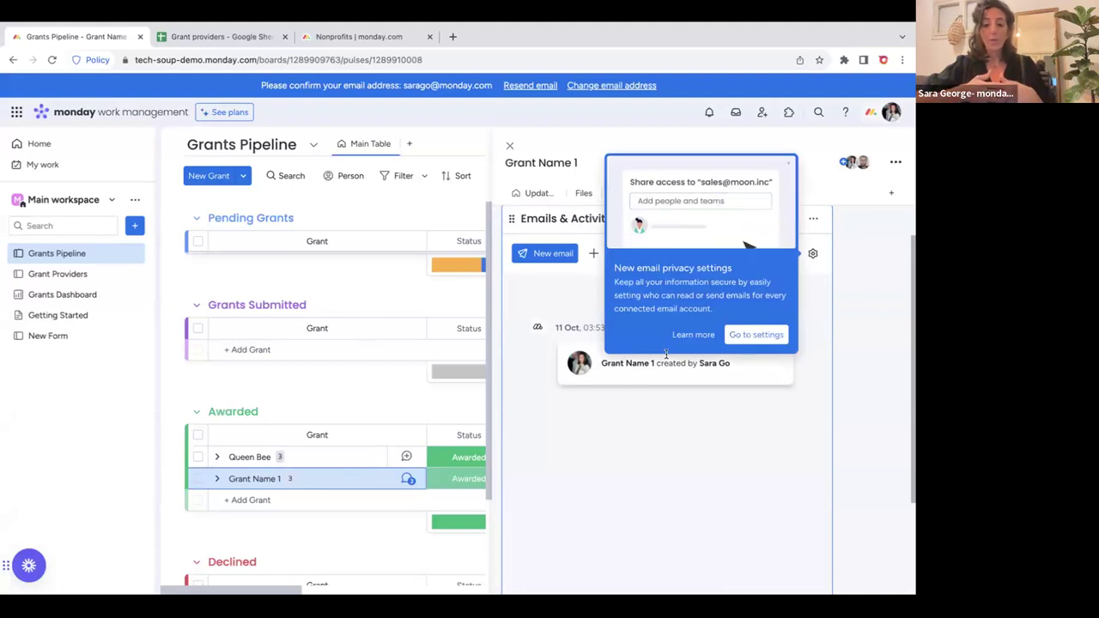
{"action": "left_click", "coordinate": [683, 334]}
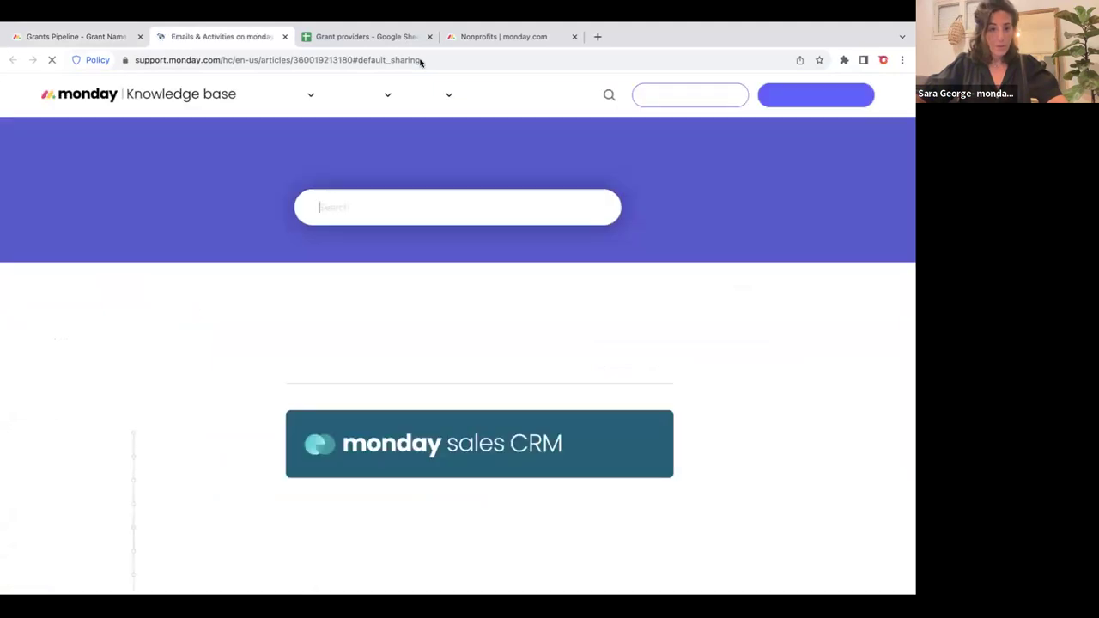
{"action": "left_click", "coordinate": [19, 40]}
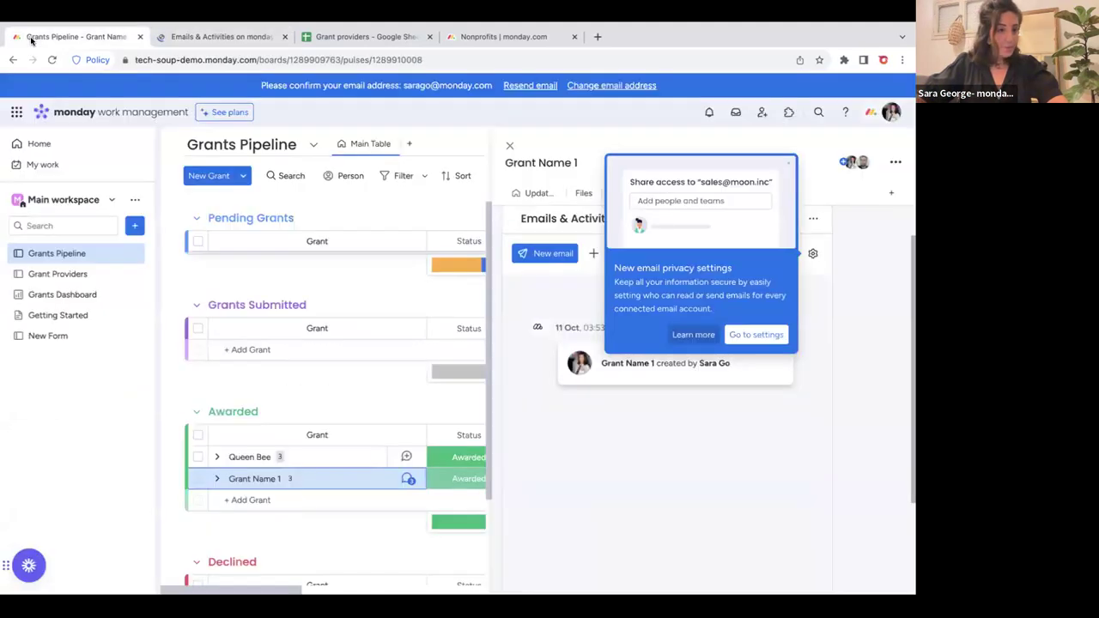
{"action": "left_click", "coordinate": [509, 146]}
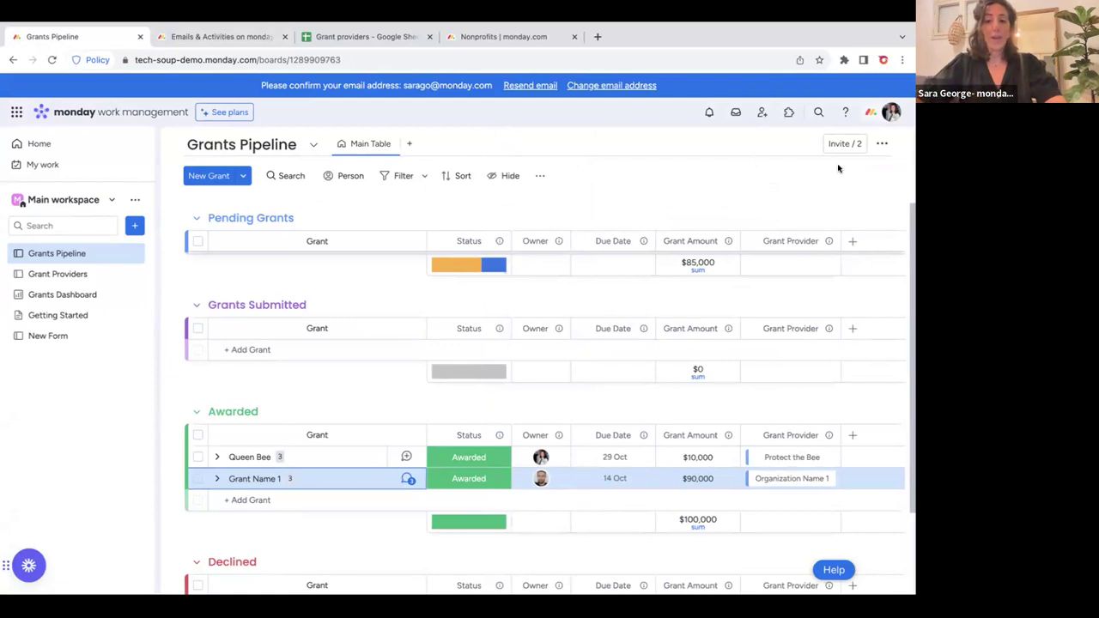
{"action": "left_click", "coordinate": [884, 144]}
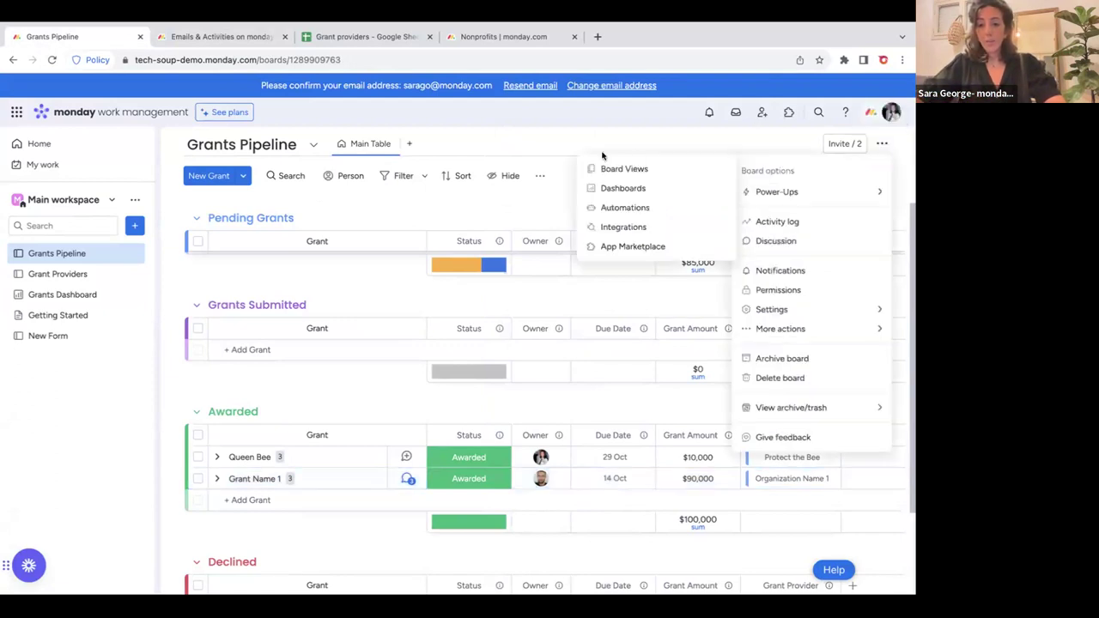
{"action": "left_click", "coordinate": [622, 226]}
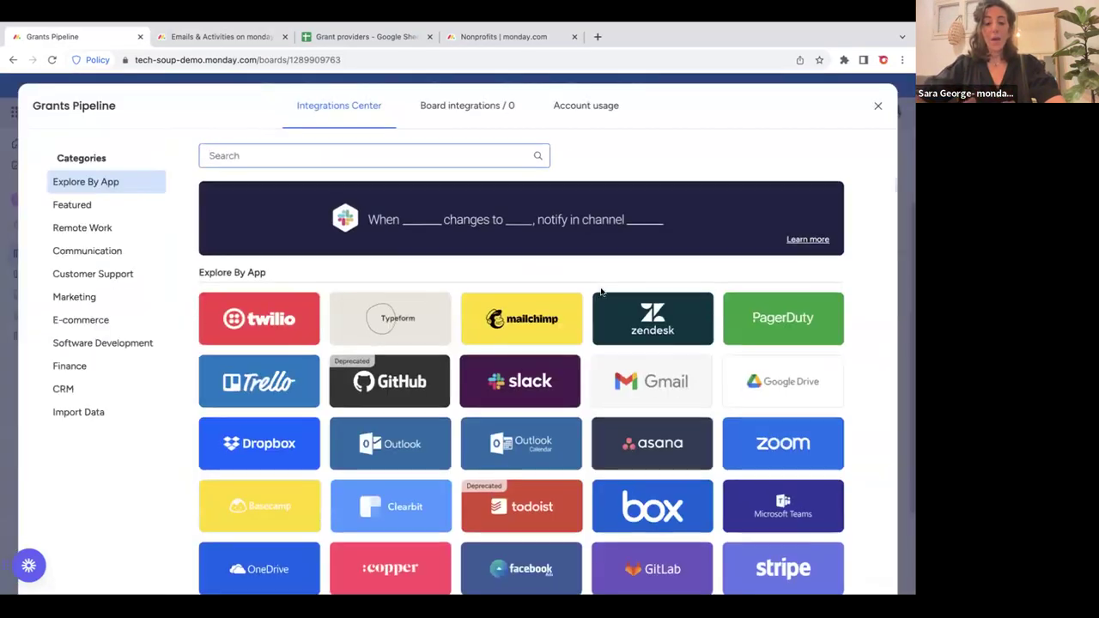
{"action": "scroll", "coordinate": [601, 292], "scroll_direction": "down", "scroll_amount": 3}
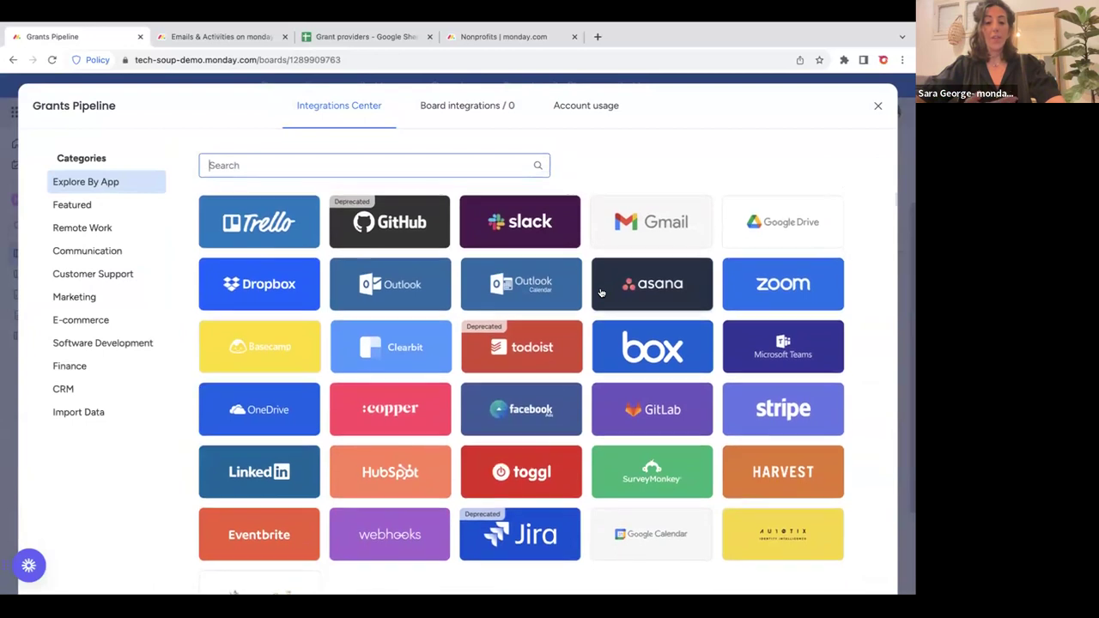
{"action": "scroll", "coordinate": [601, 293], "scroll_direction": "down", "scroll_amount": 1}
{"action": "scroll", "coordinate": [601, 293], "scroll_direction": "up", "scroll_amount": 2}
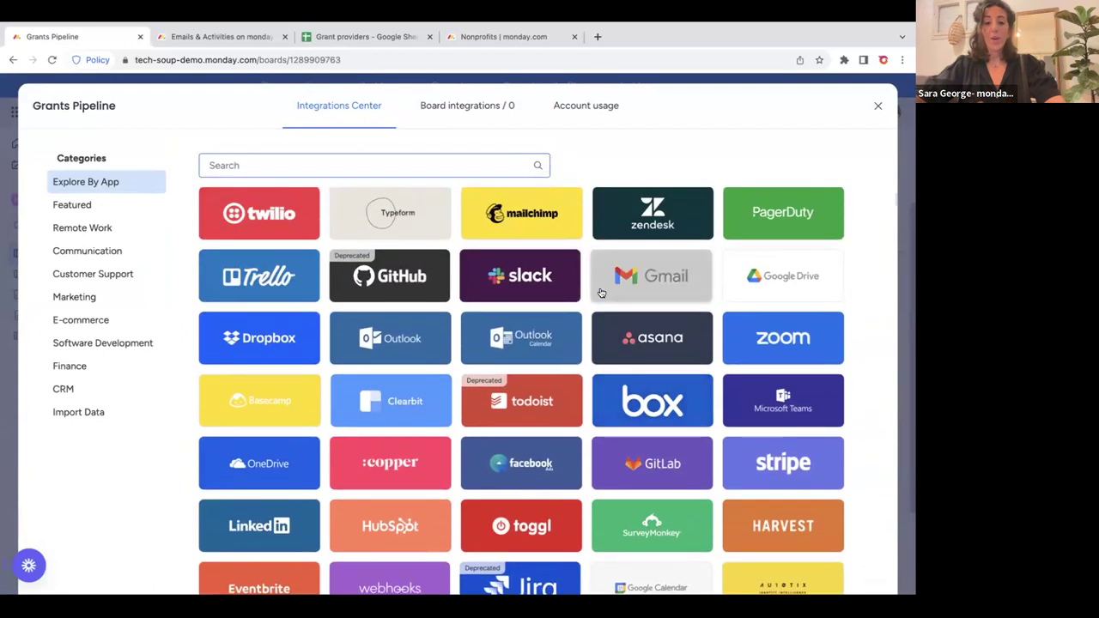
{"action": "scroll", "coordinate": [602, 293], "scroll_direction": "up", "scroll_amount": 2}
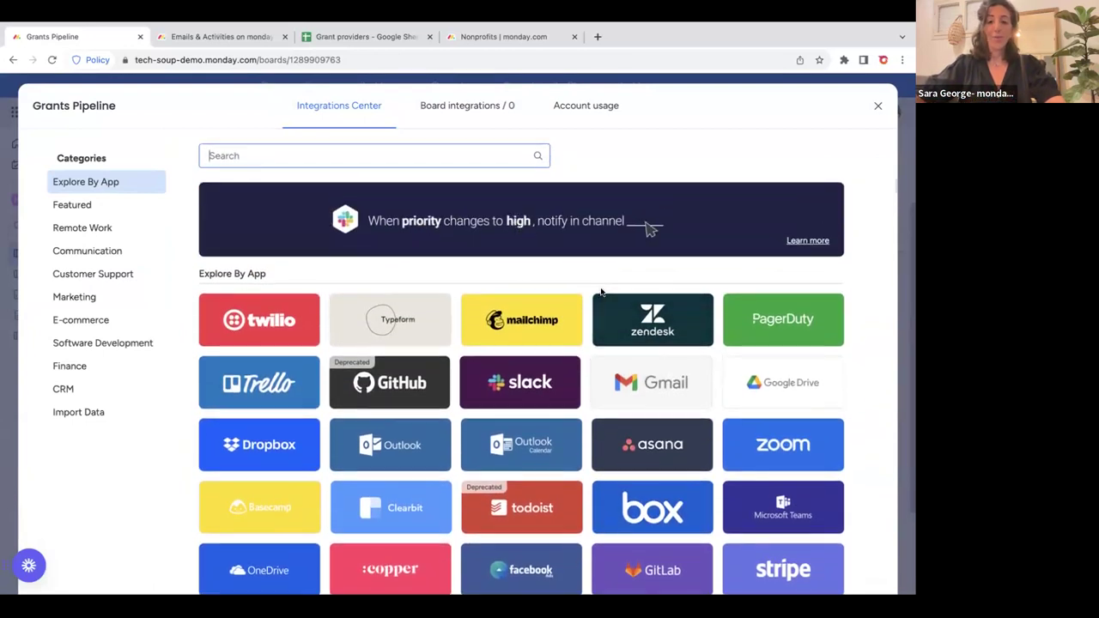
{"action": "scroll", "coordinate": [601, 293], "scroll_direction": "down", "scroll_amount": 3}
{"action": "scroll", "coordinate": [602, 293], "scroll_direction": "down", "scroll_amount": 1}
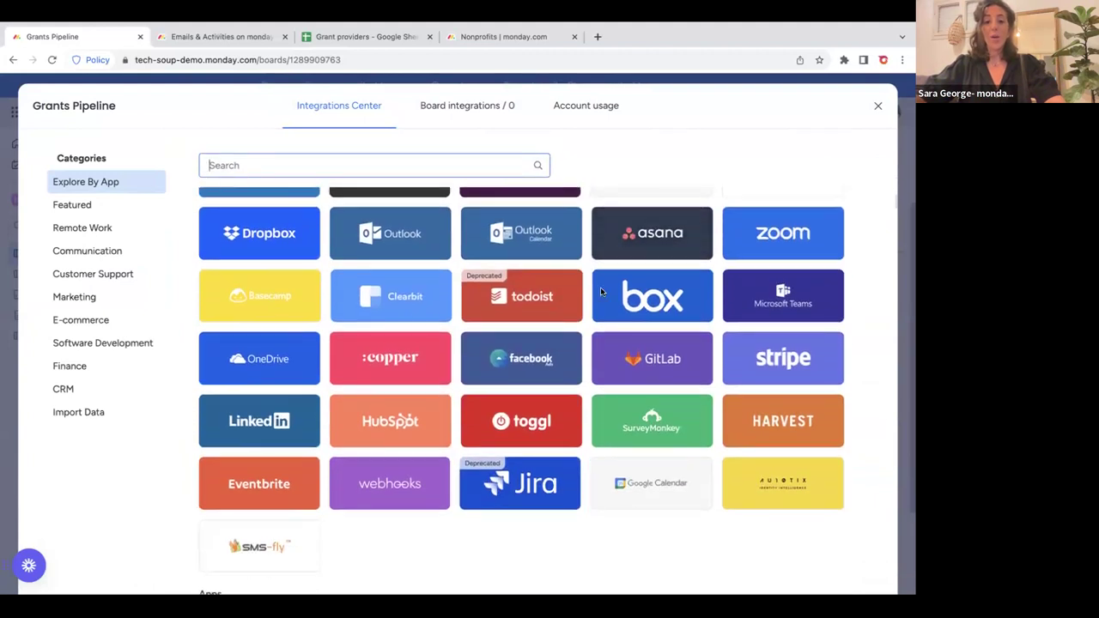
{"action": "scroll", "coordinate": [602, 293], "scroll_direction": "up", "scroll_amount": 3}
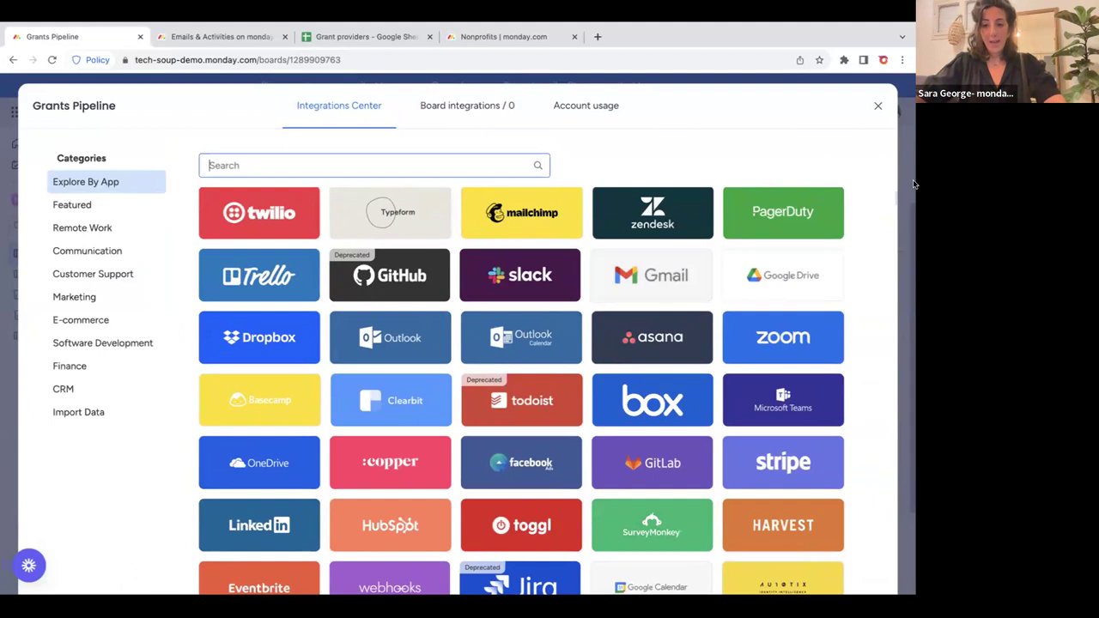
{"action": "left_click", "coordinate": [879, 109]}
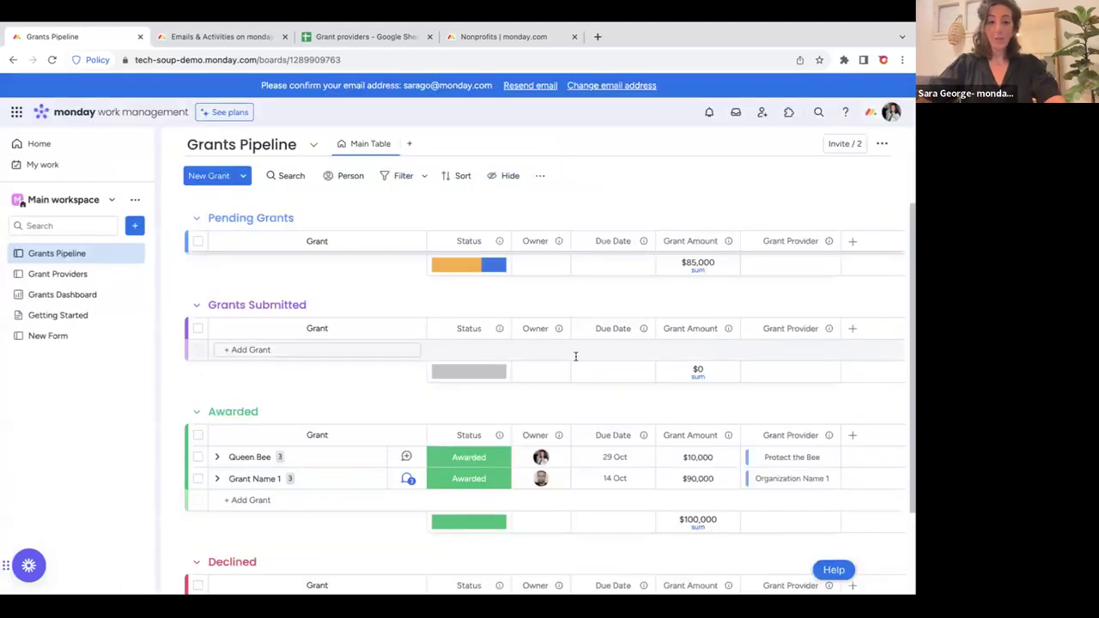
{"action": "left_click", "coordinate": [79, 295]}
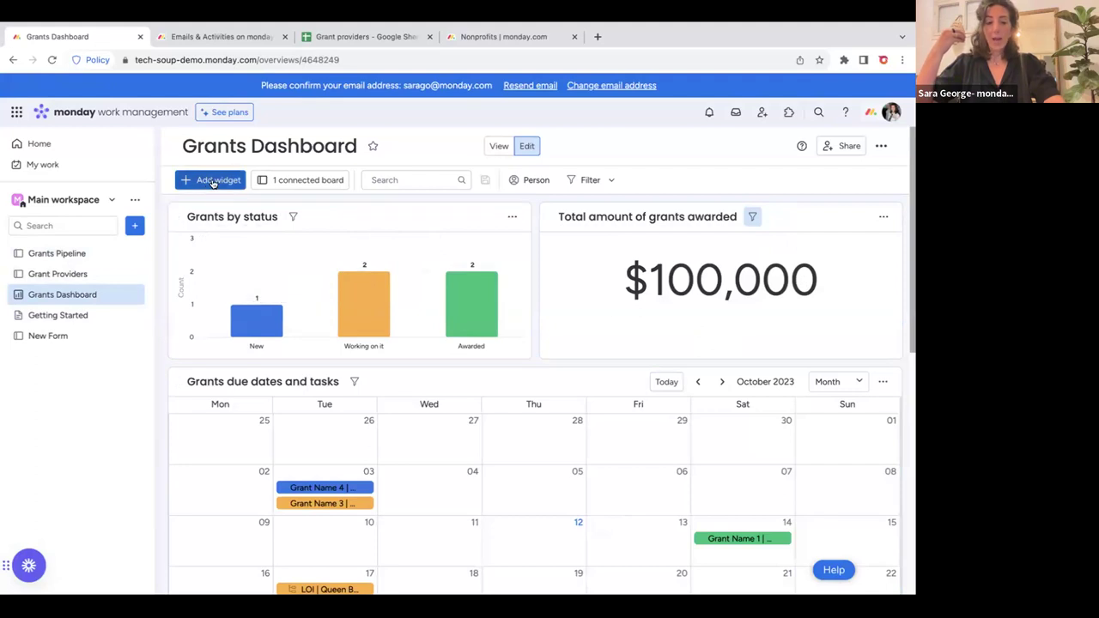
Add a Chart widget to the Grants Dashboard showing 1 New, 2 Working on it and 2 Awarded grants.
{"action": "left_click", "coordinate": [213, 183]}
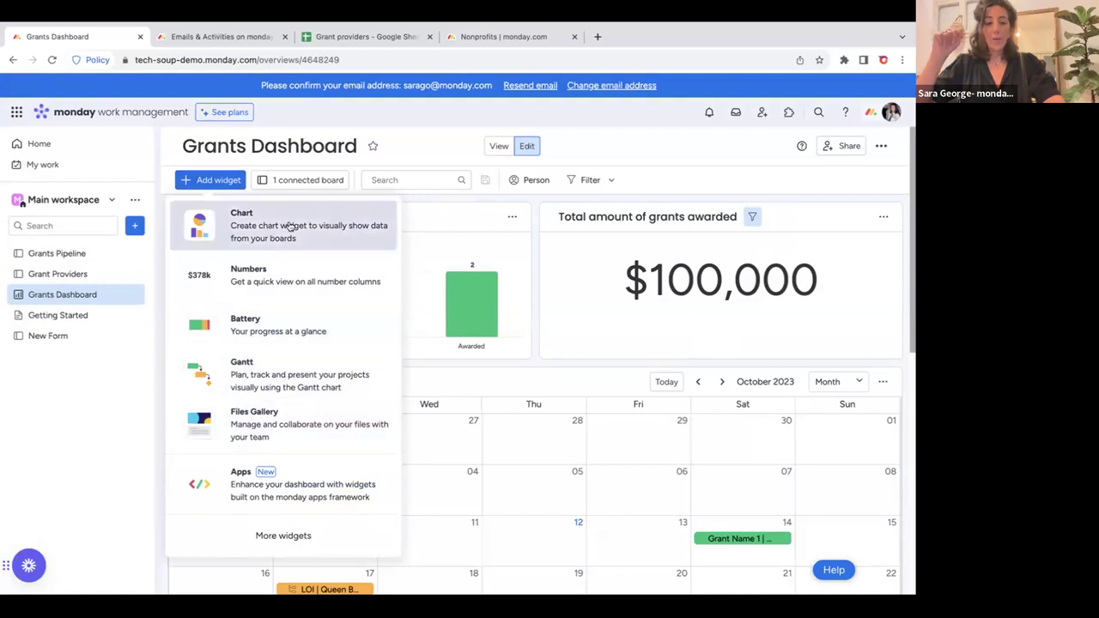
{"action": "left_click", "coordinate": [291, 226]}
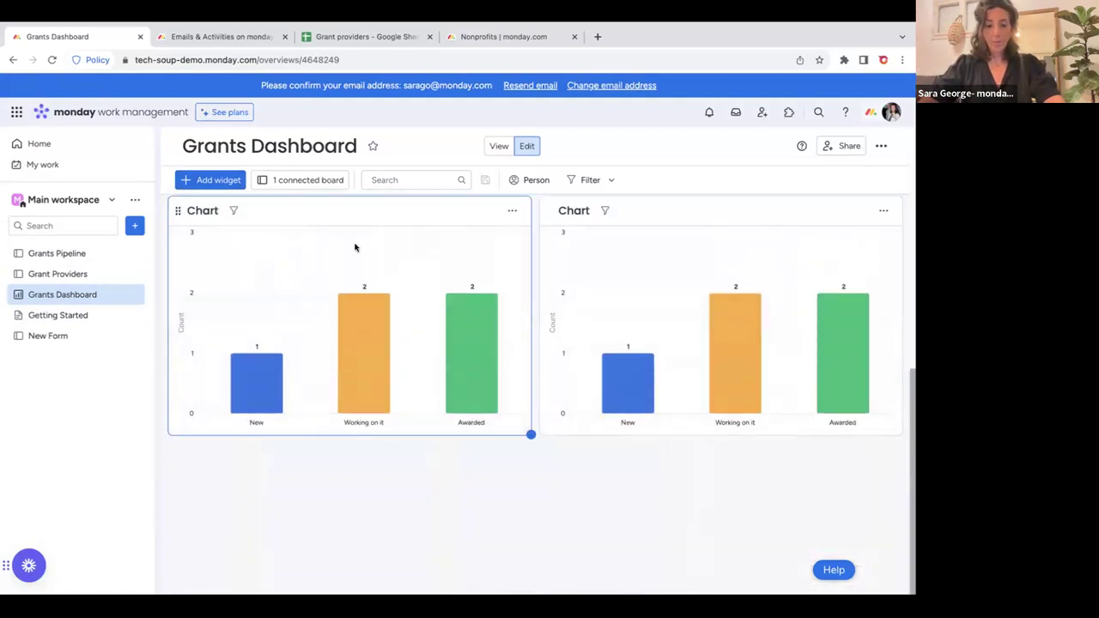
{"action": "left_click", "coordinate": [507, 212]}
{"action": "left_click", "coordinate": [527, 259]}
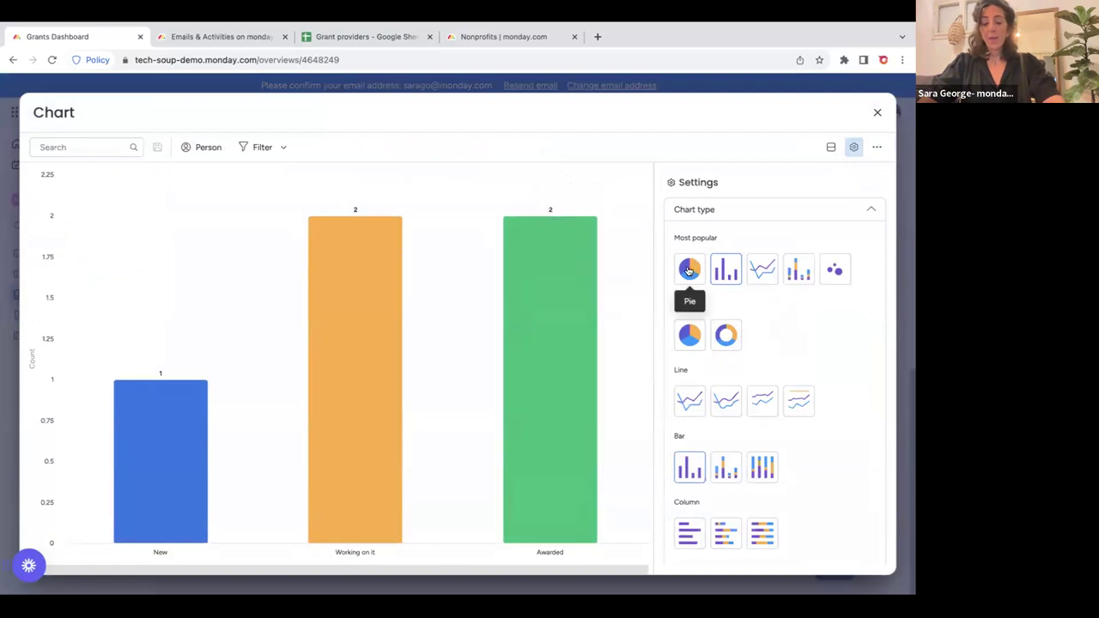
{"action": "left_click", "coordinate": [688, 271]}
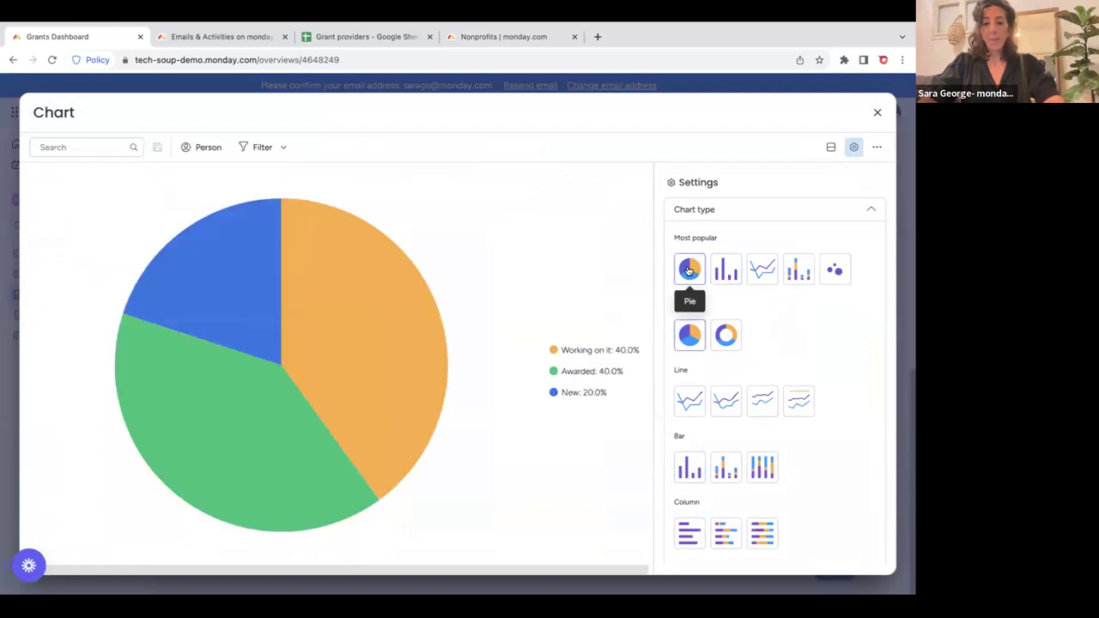
{"action": "left_click", "coordinate": [762, 270]}
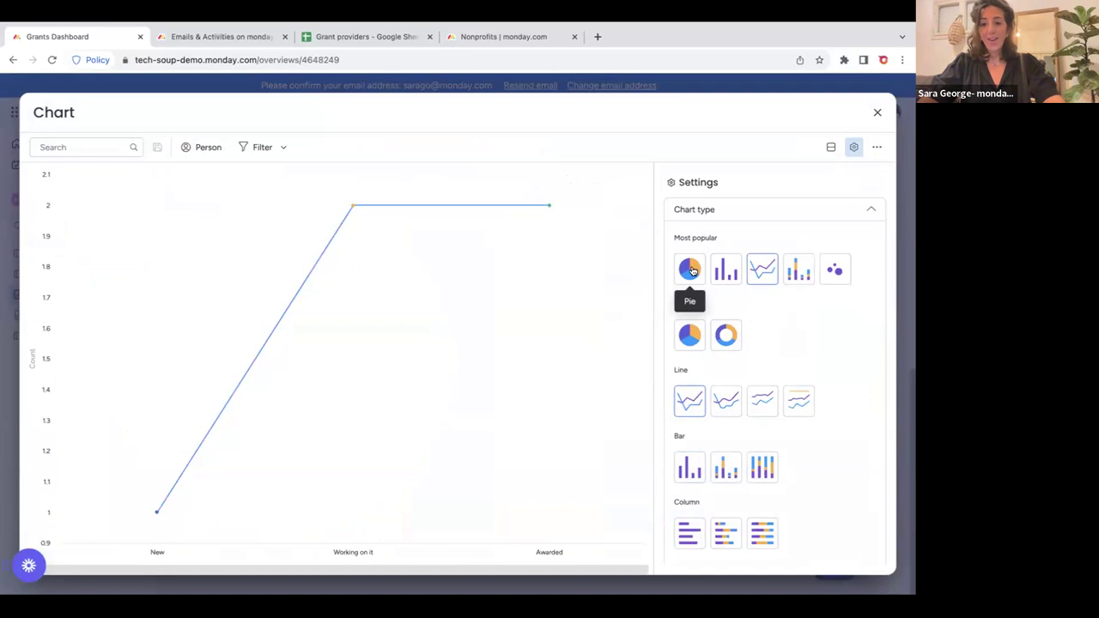
{"action": "left_click", "coordinate": [693, 271]}
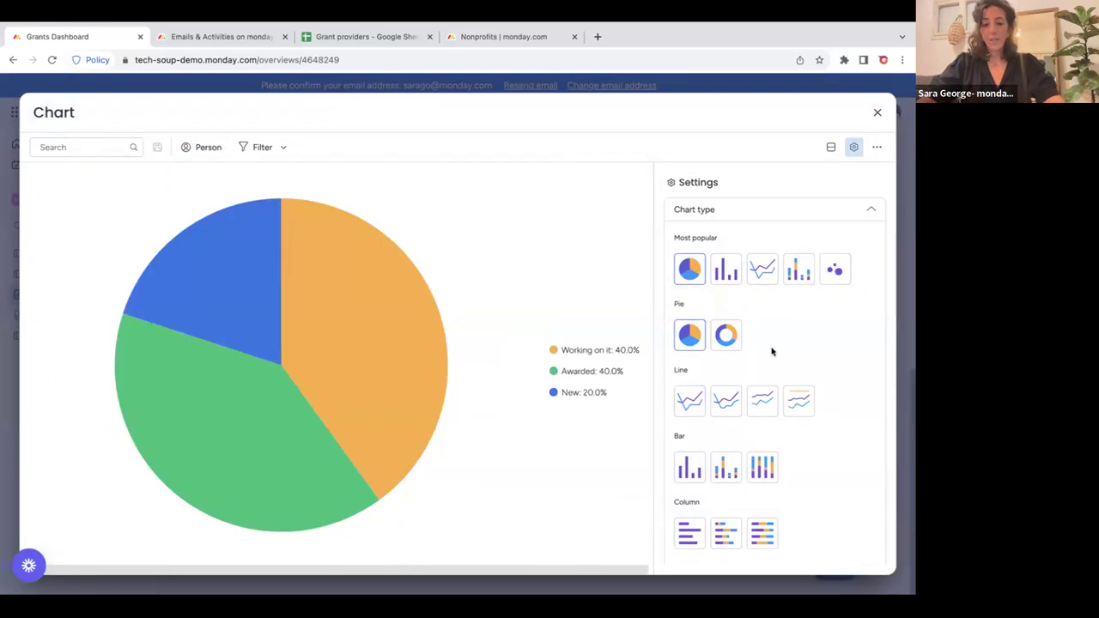
{"action": "scroll", "coordinate": [769, 352], "scroll_direction": "down", "scroll_amount": 5}
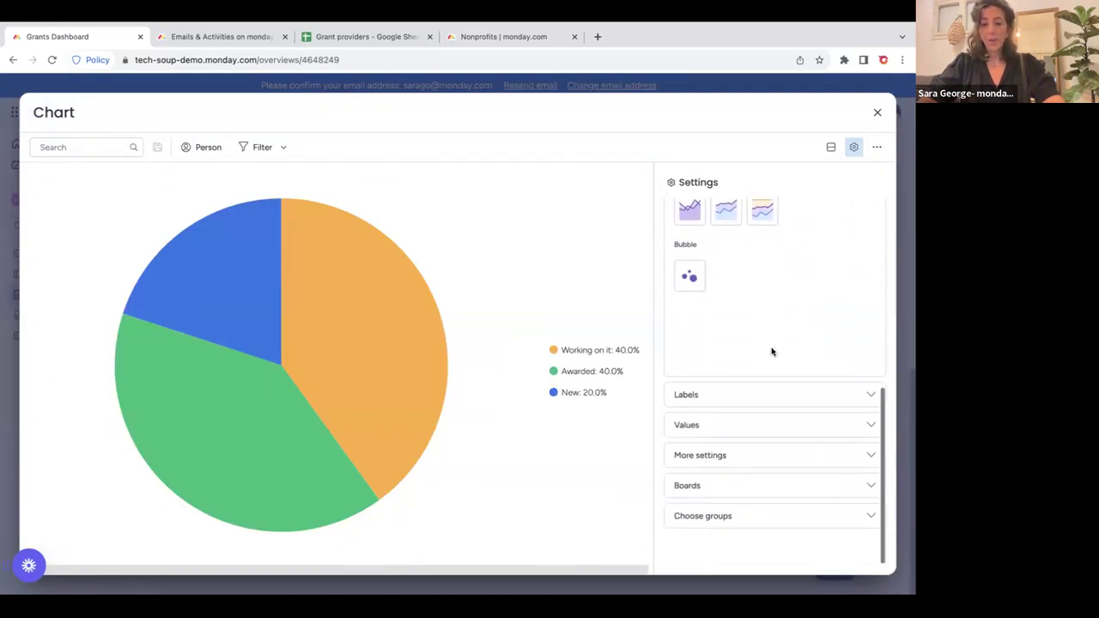
{"action": "scroll", "coordinate": [771, 352], "scroll_direction": "up", "scroll_amount": 5}
{"action": "left_click", "coordinate": [726, 228]}
{"action": "scroll", "coordinate": [720, 304], "scroll_direction": "down", "scroll_amount": 3}
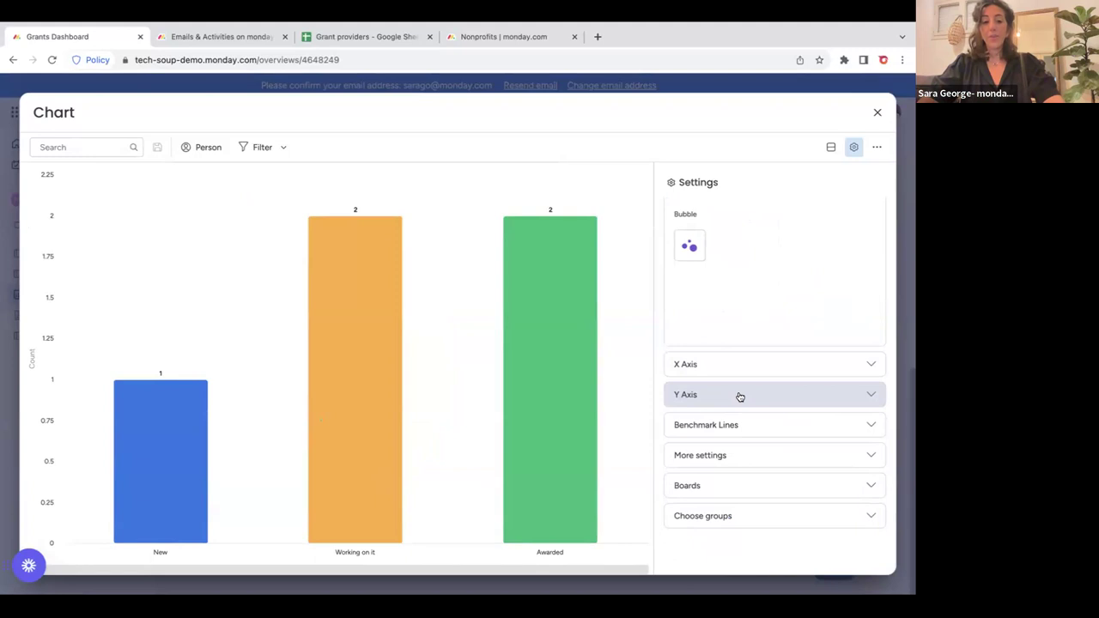
{"action": "left_click", "coordinate": [737, 370]}
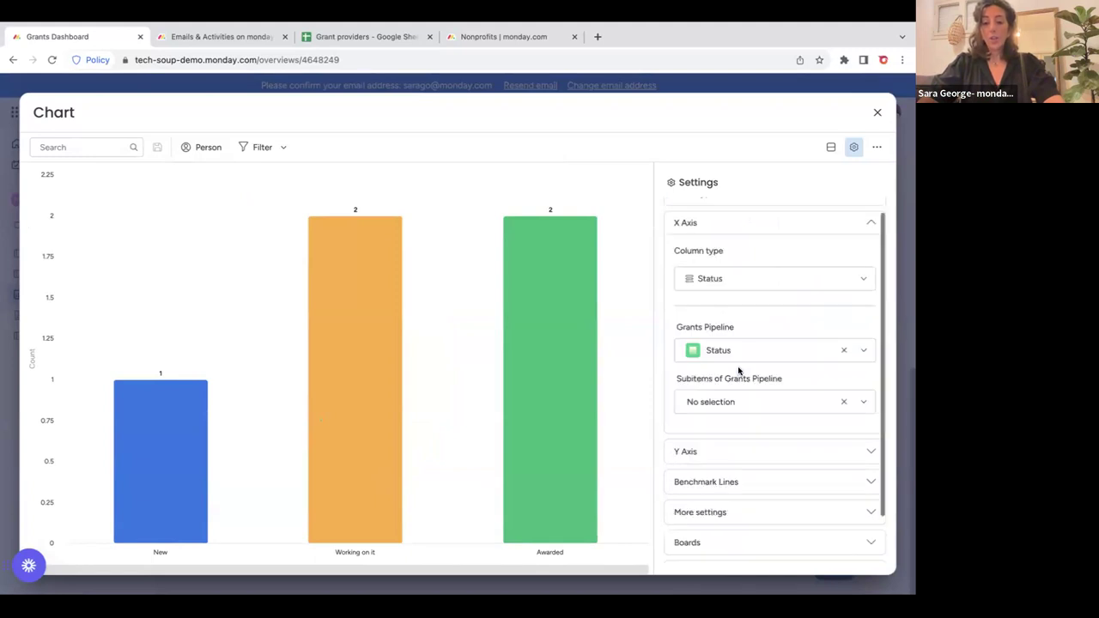
{"action": "left_click", "coordinate": [773, 352]}
{"action": "left_click", "coordinate": [773, 352]}
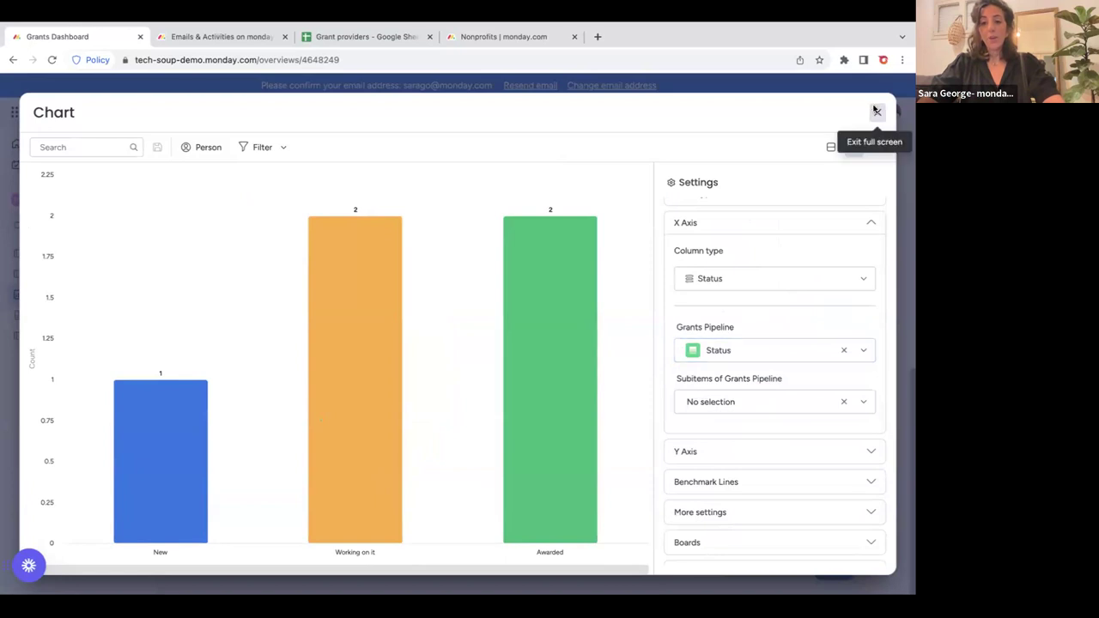
{"action": "left_click", "coordinate": [877, 112]}
{"action": "scroll", "coordinate": [739, 331], "scroll_direction": "up", "scroll_amount": 3}
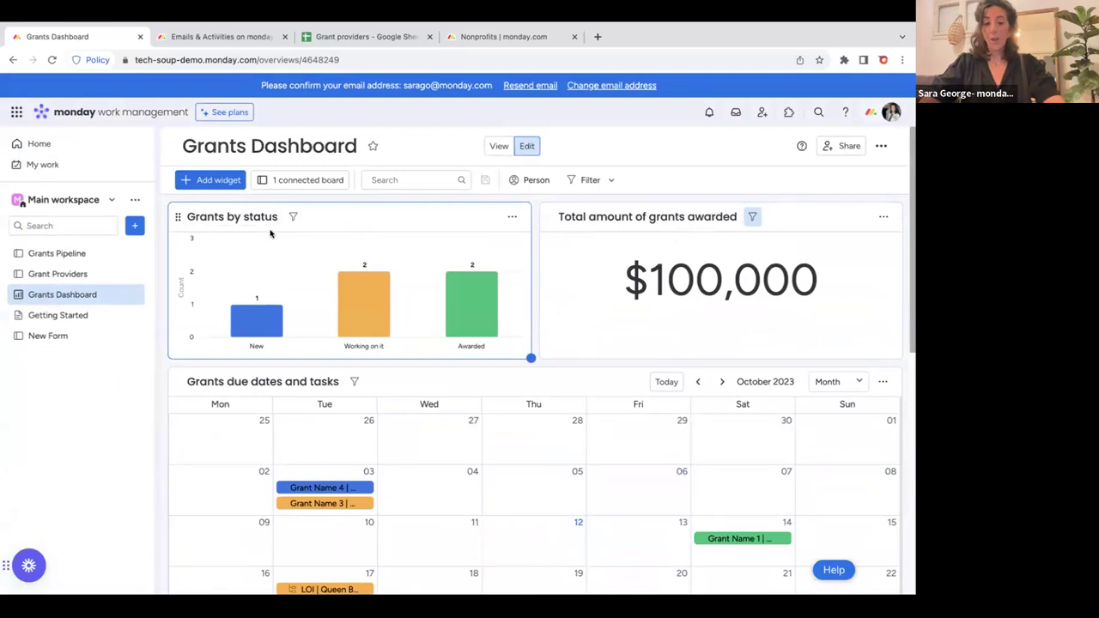
Go to the Grant Providers board, briefly returning to the Grants Dashboard in between.
{"action": "scroll", "coordinate": [371, 392], "scroll_direction": "down", "scroll_amount": 2}
{"action": "scroll", "coordinate": [371, 391], "scroll_direction": "up", "scroll_amount": 2}
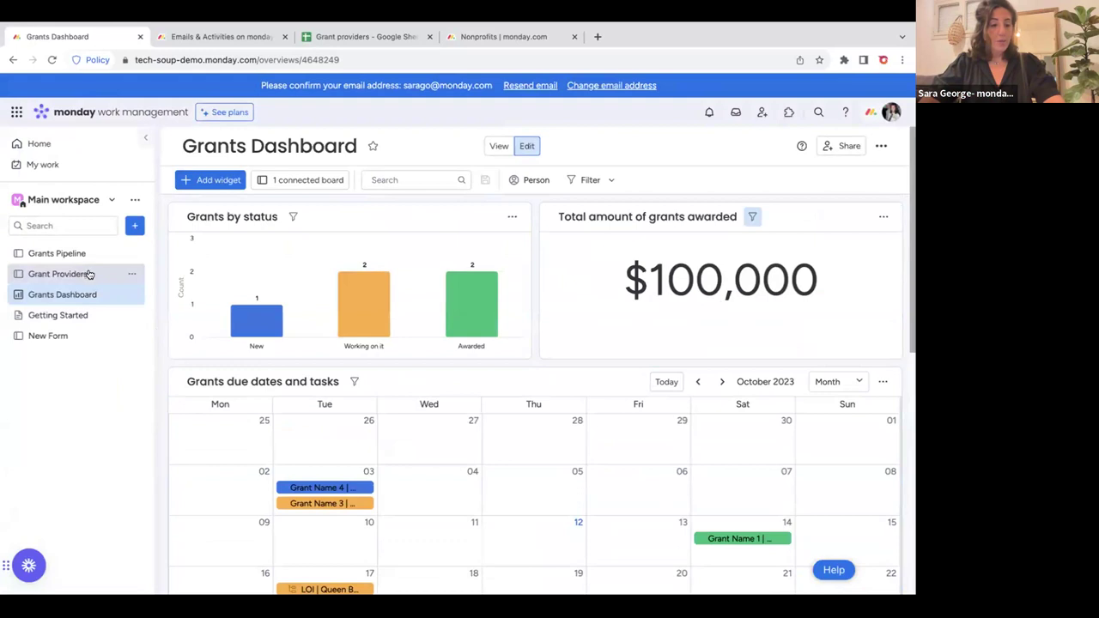
{"action": "left_click", "coordinate": [93, 274]}
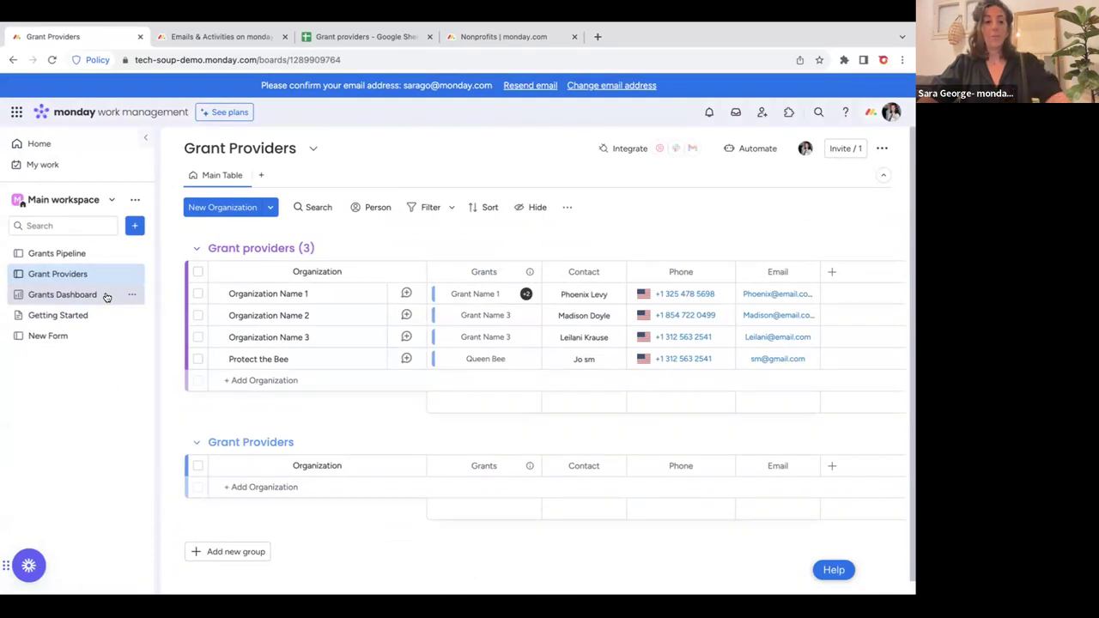
{"action": "left_click", "coordinate": [83, 295]}
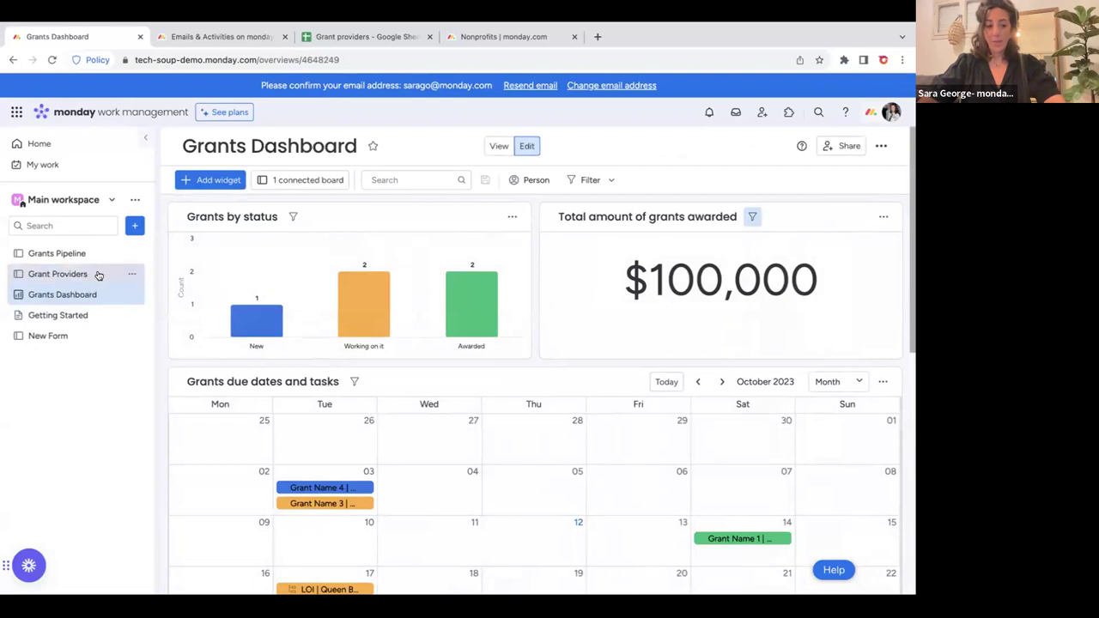
{"action": "left_click", "coordinate": [96, 274]}
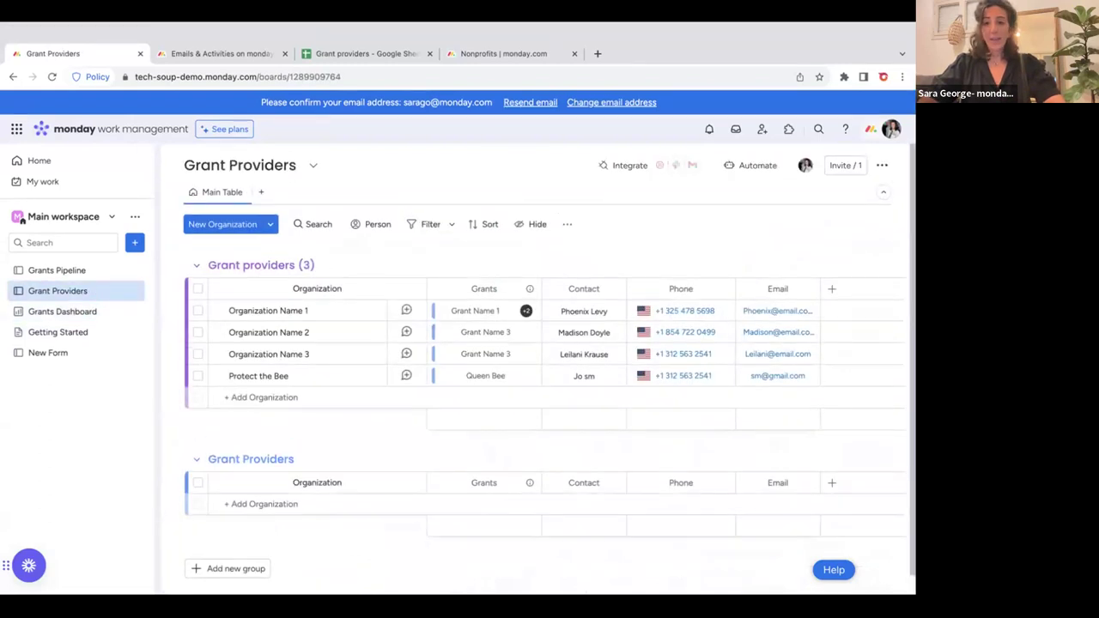
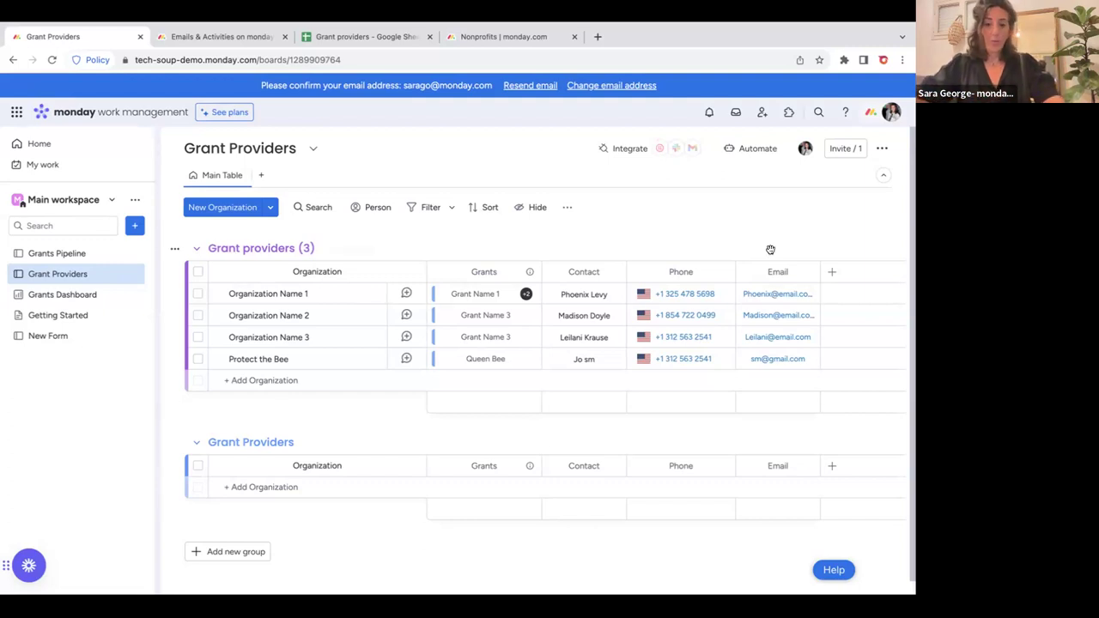
Change the Grant Providers board type to shareable and confirm the change.
{"action": "left_click", "coordinate": [880, 150]}
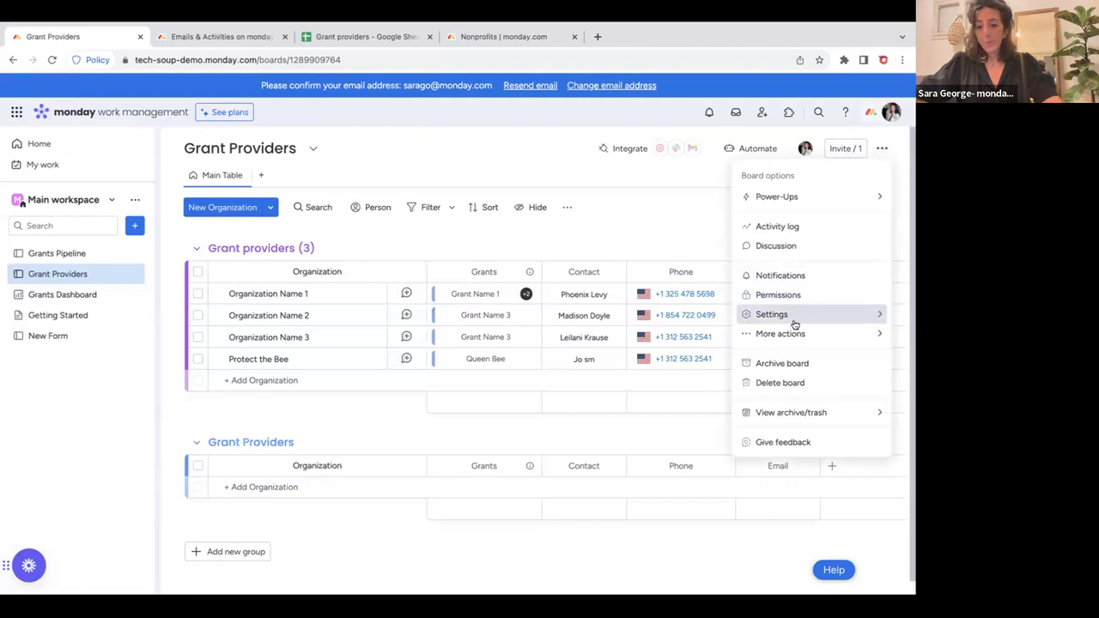
{"action": "mouse_move", "coordinate": [796, 324]}
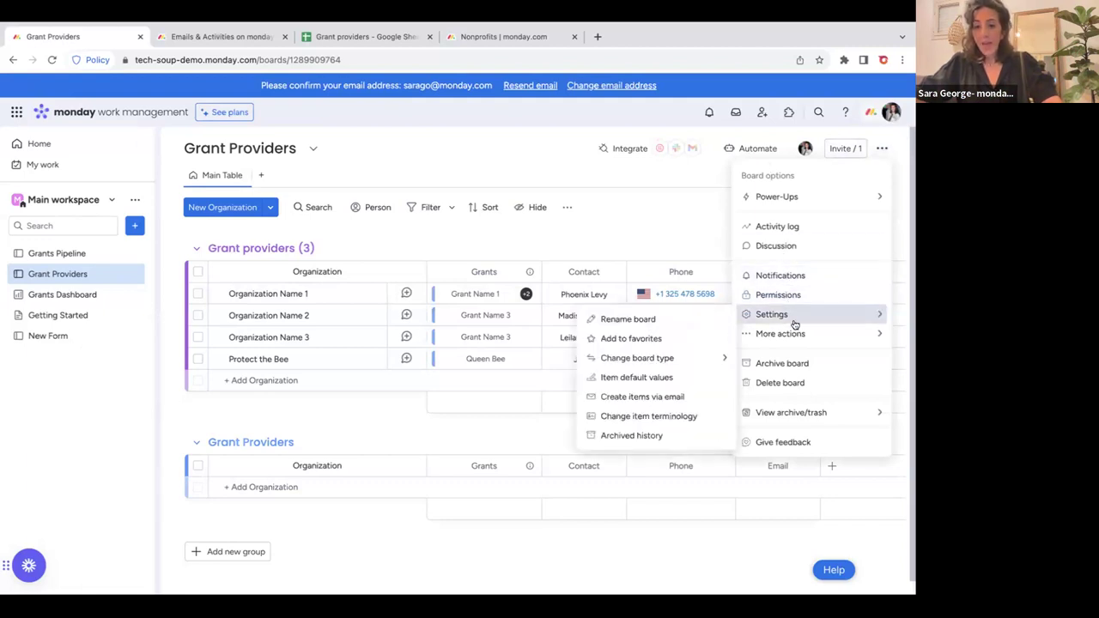
{"action": "mouse_move", "coordinate": [659, 359]}
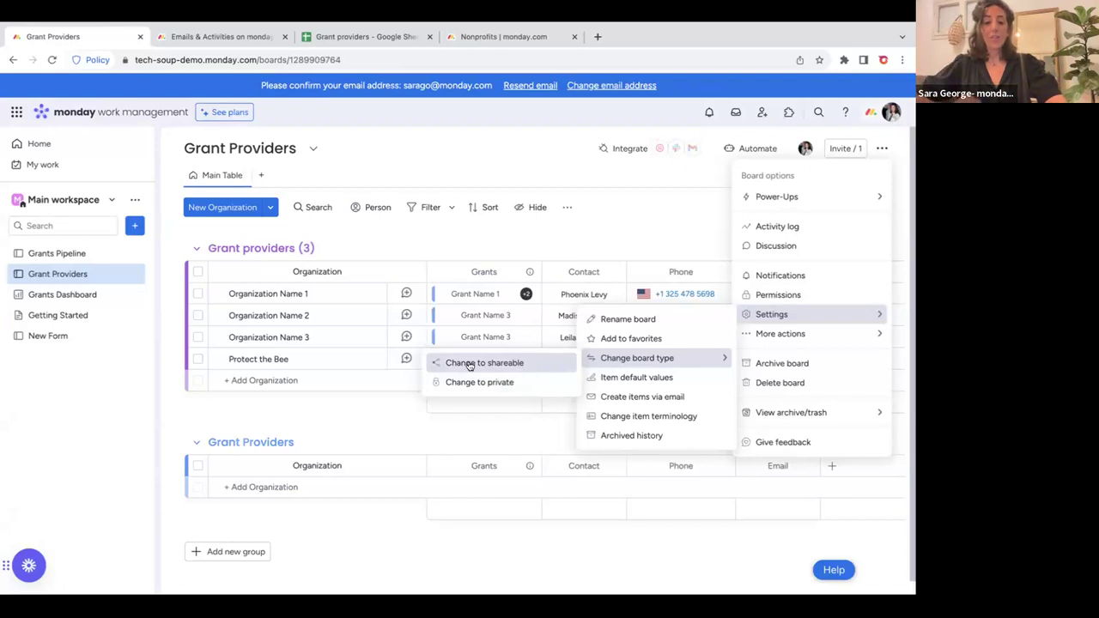
{"action": "left_click", "coordinate": [504, 363]}
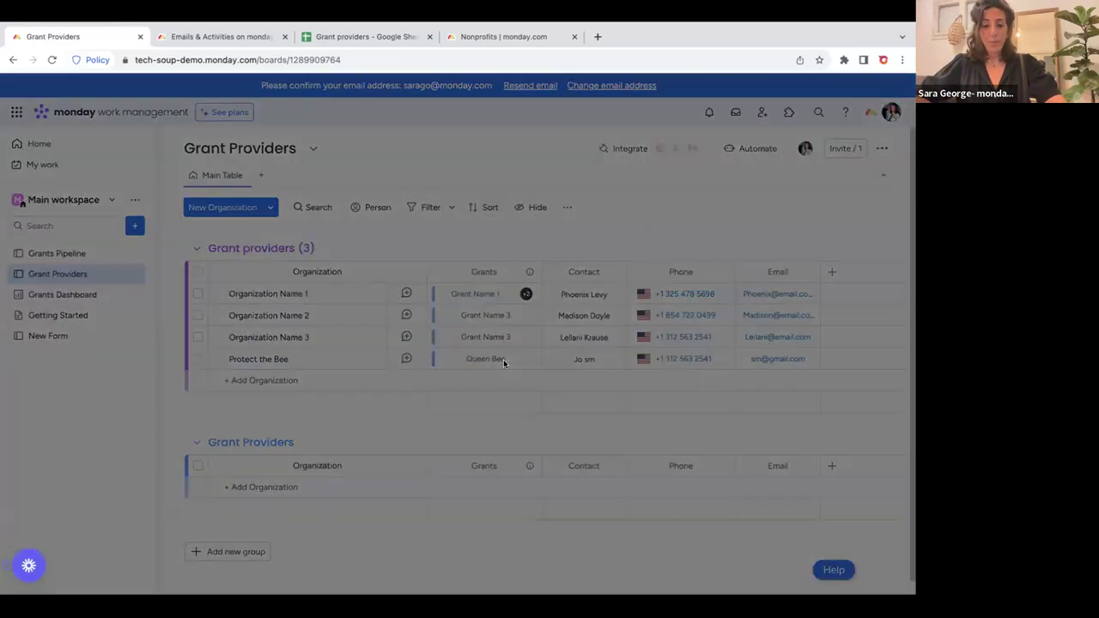
{"action": "left_click", "coordinate": [530, 237]}
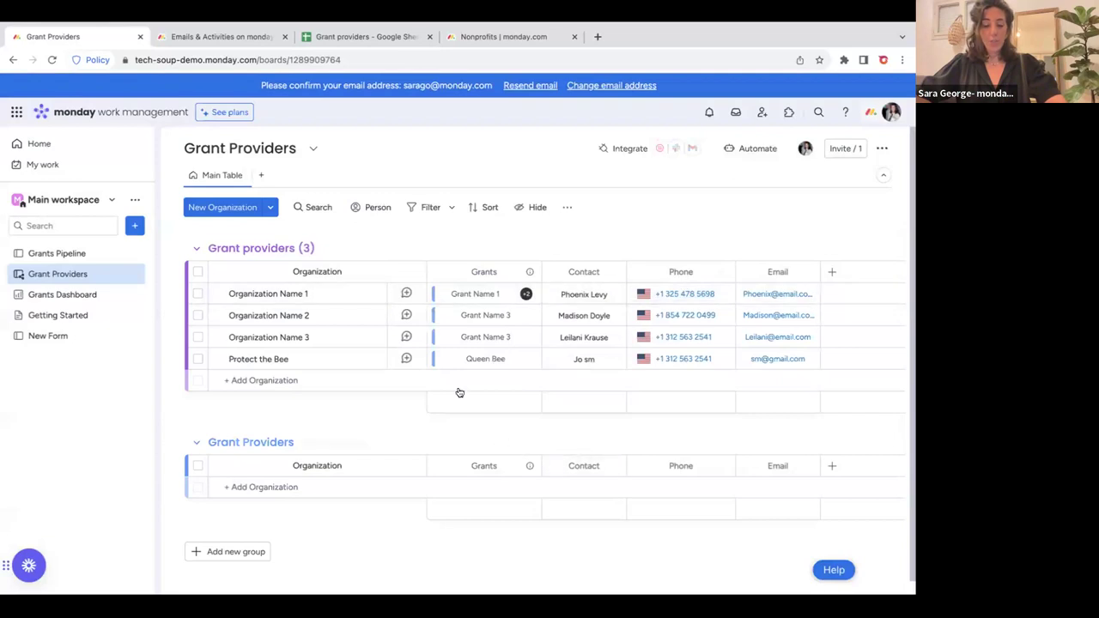
{"action": "left_click", "coordinate": [840, 150]}
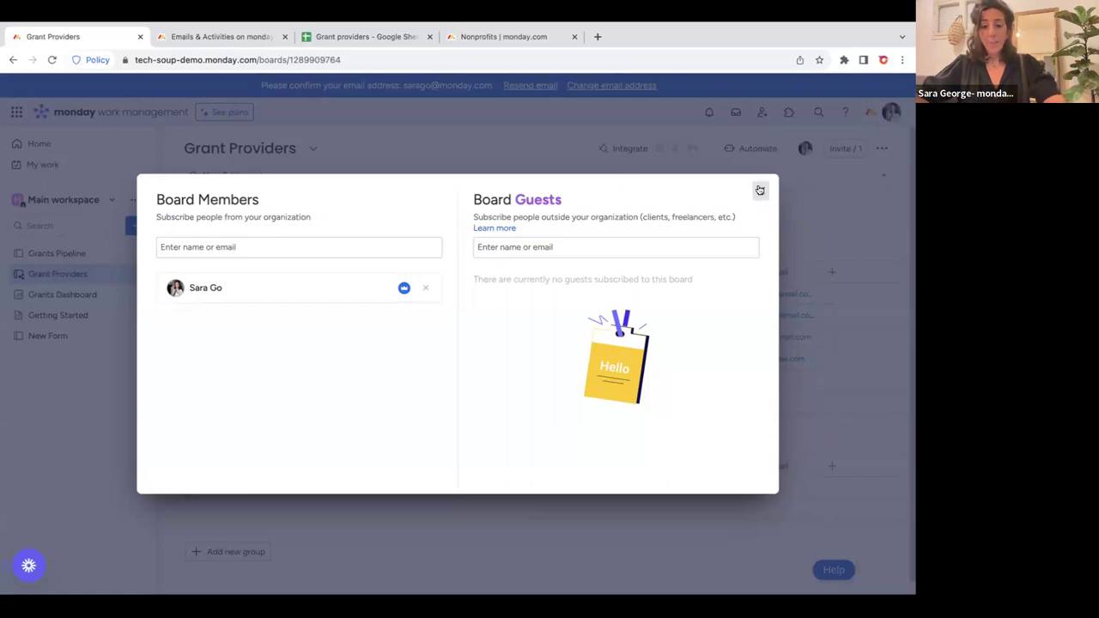
{"action": "left_click", "coordinate": [760, 191]}
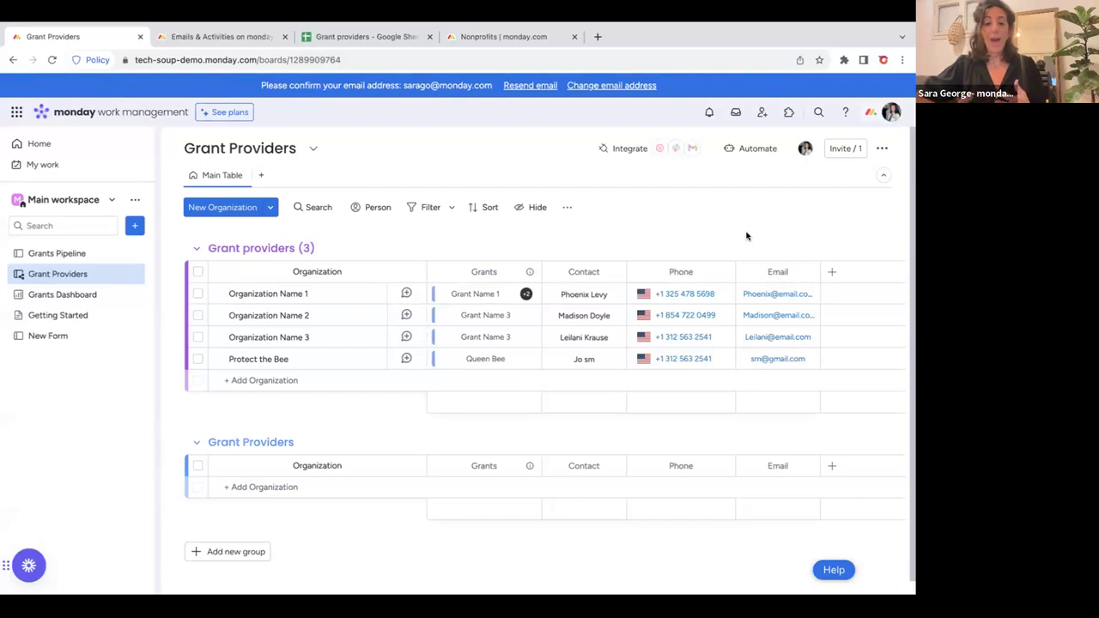
{"action": "left_click", "coordinate": [721, 275]}
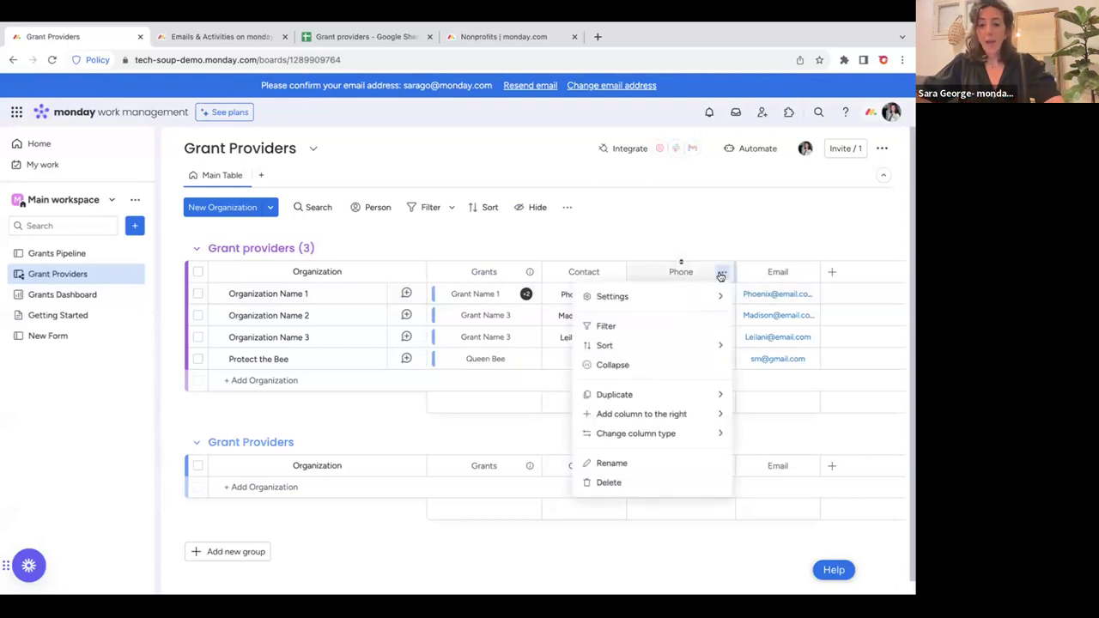
{"action": "mouse_move", "coordinate": [667, 301]}
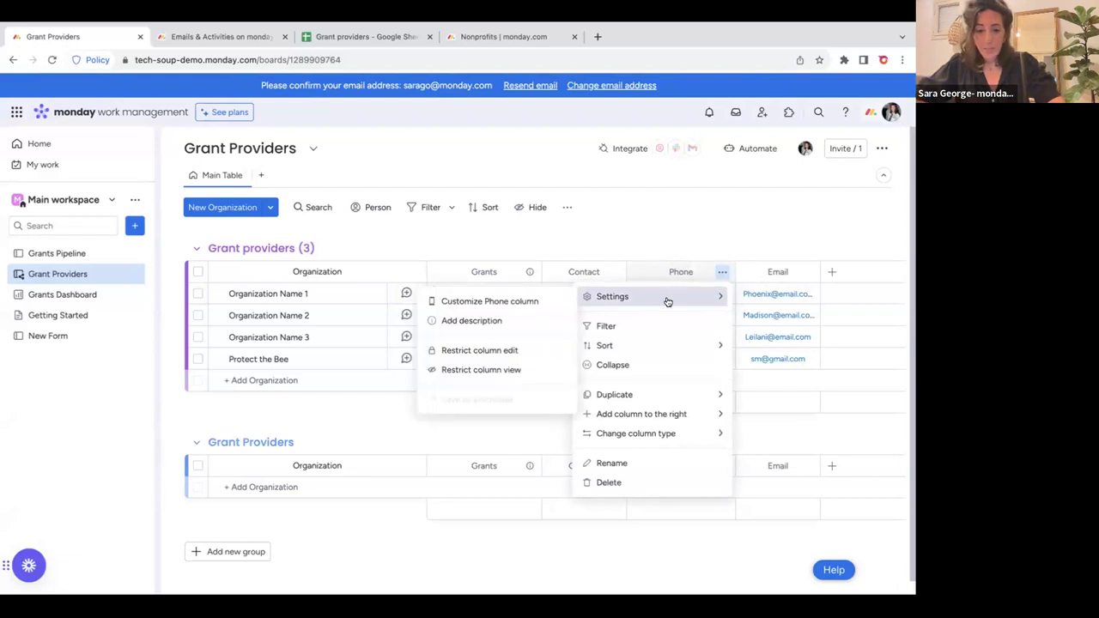
{"action": "left_click", "coordinate": [490, 370]}
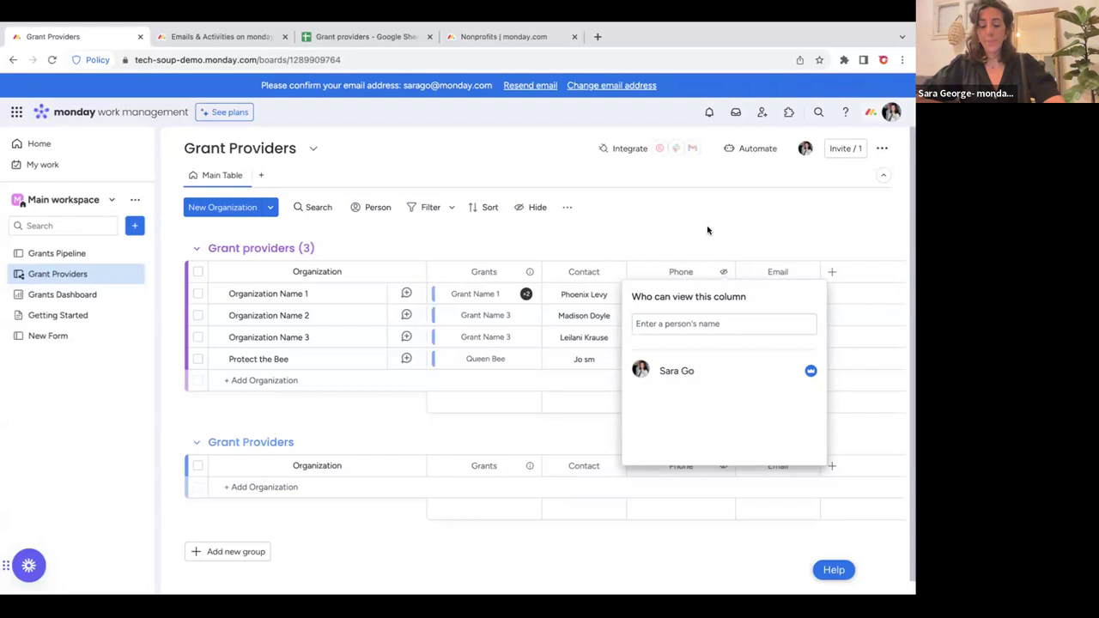
{"action": "left_click", "coordinate": [722, 271]}
{"action": "left_click", "coordinate": [722, 272]}
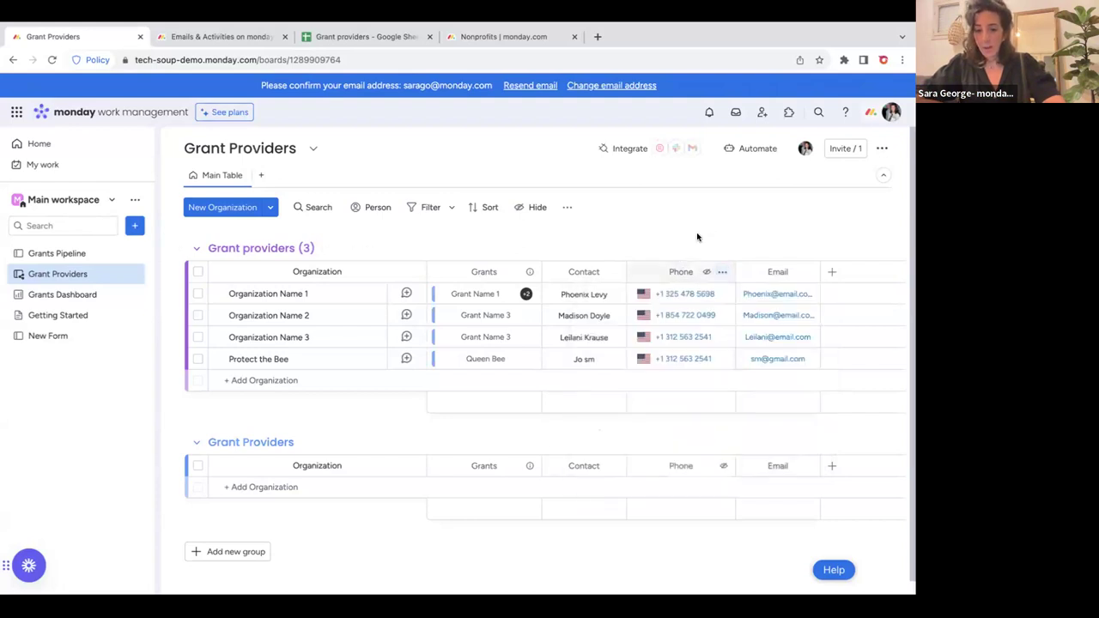
{"action": "left_click", "coordinate": [723, 272]}
{"action": "mouse_move", "coordinate": [650, 297]}
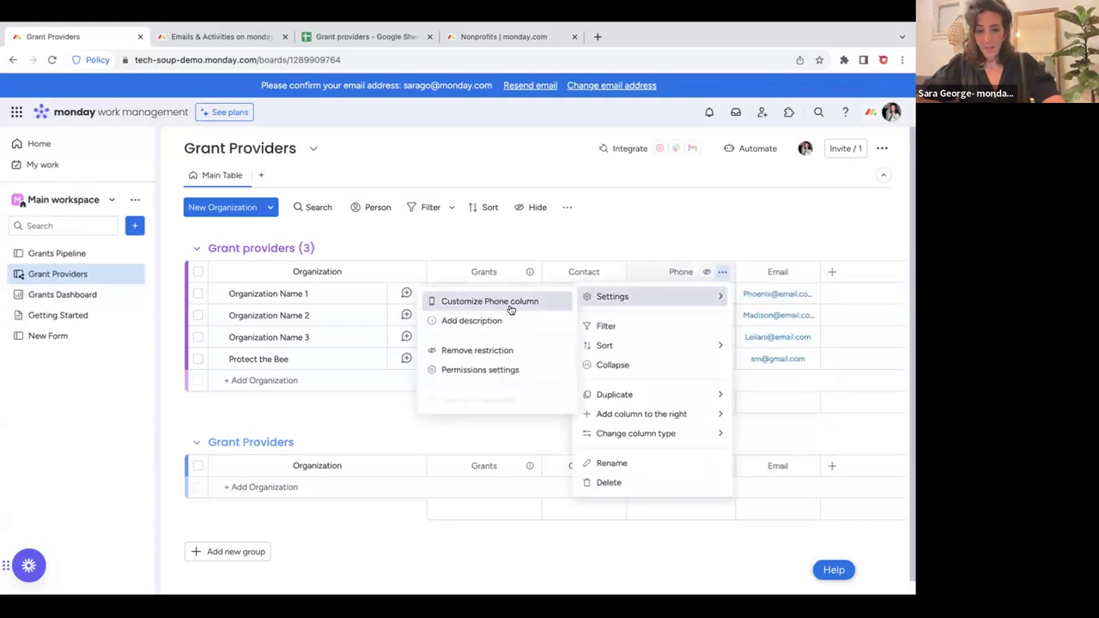
{"action": "left_click", "coordinate": [514, 351]}
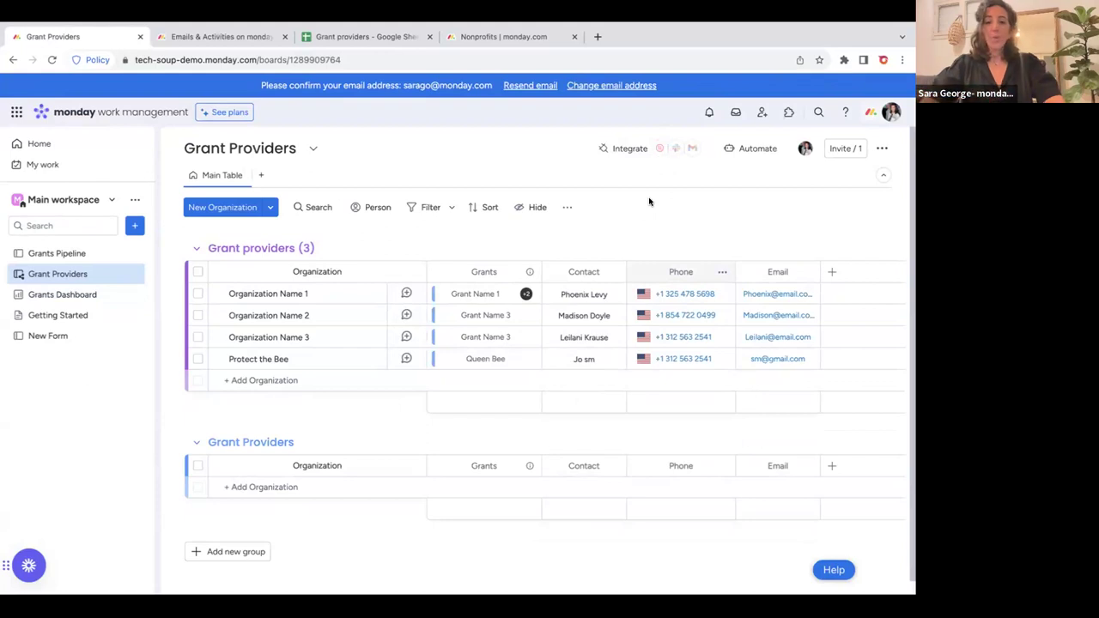
{"action": "left_click", "coordinate": [68, 253]}
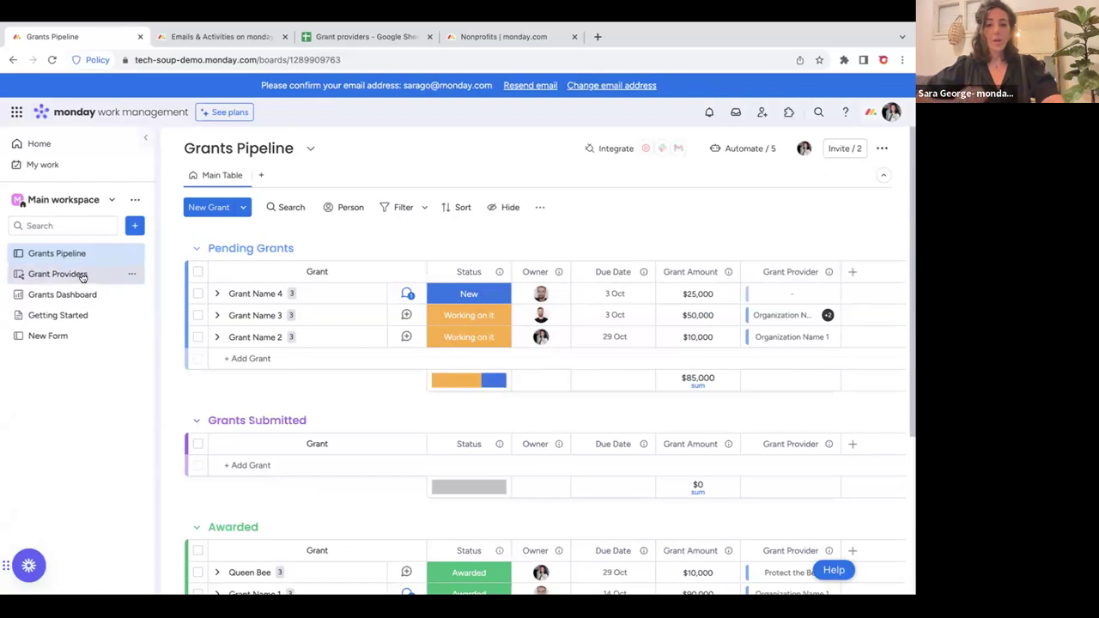
{"action": "left_click", "coordinate": [82, 275]}
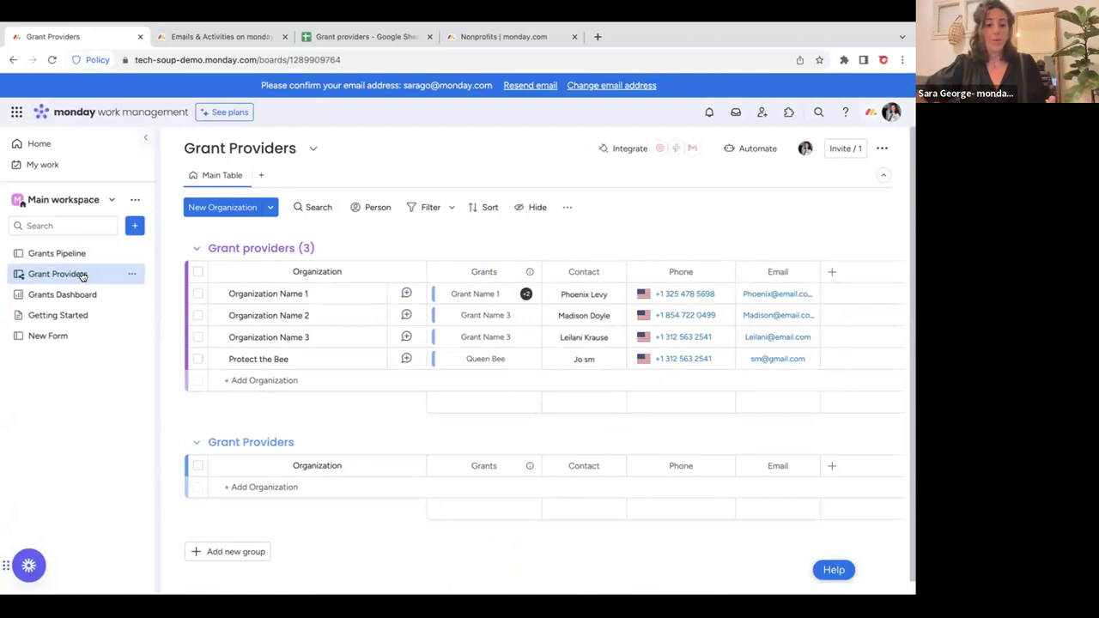
Select and delete all four organizations in the Grant providers group.
{"action": "left_click", "coordinate": [174, 248]}
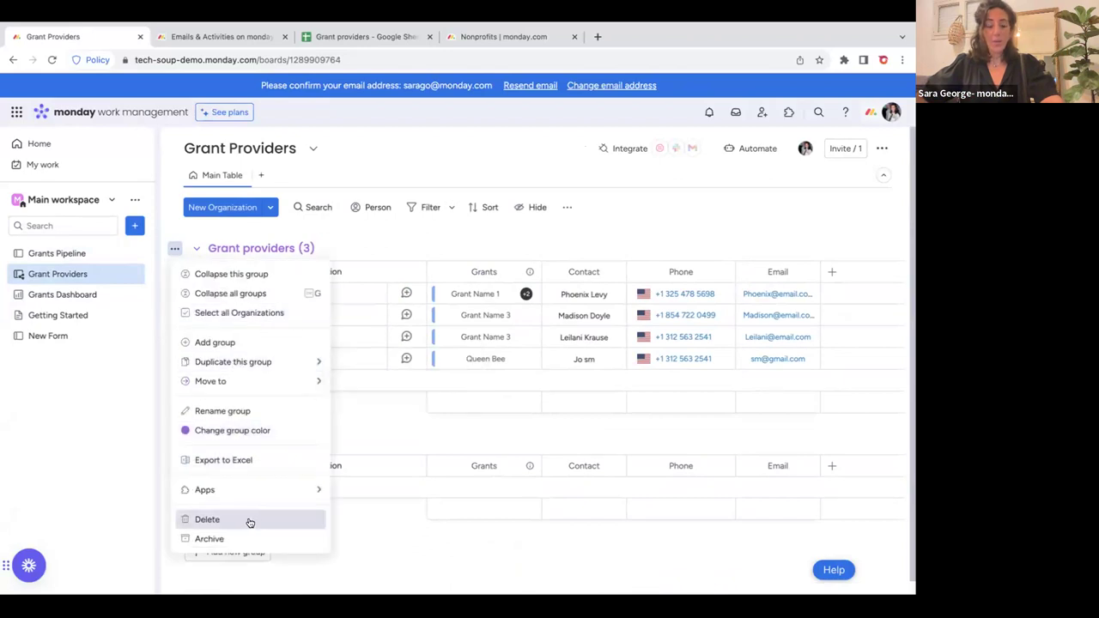
{"action": "mouse_move", "coordinate": [310, 490]}
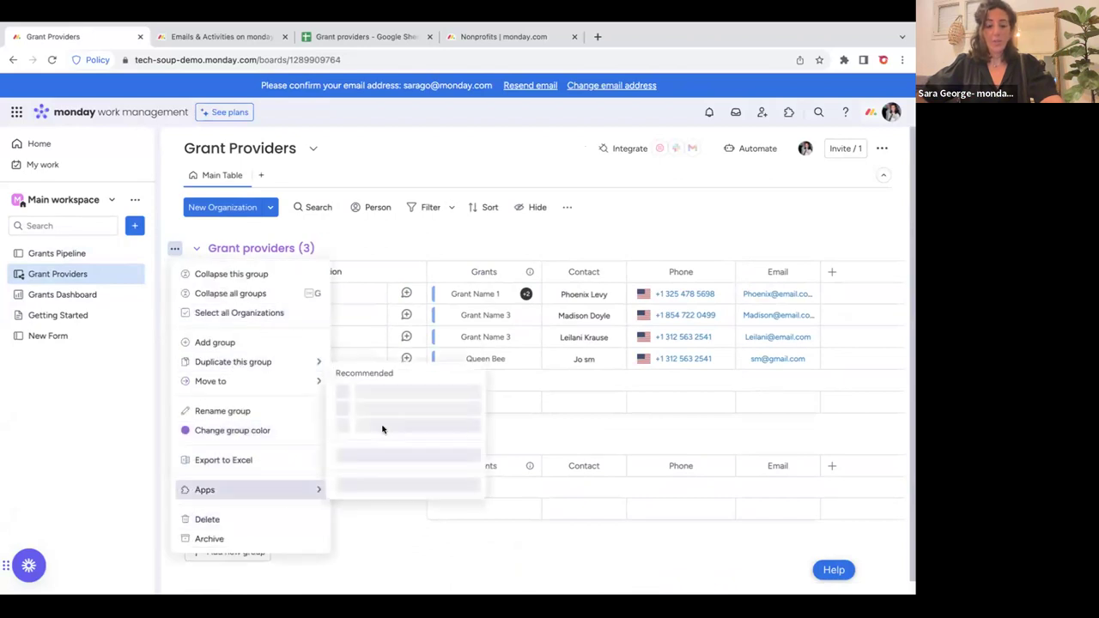
{"action": "left_click", "coordinate": [548, 431]}
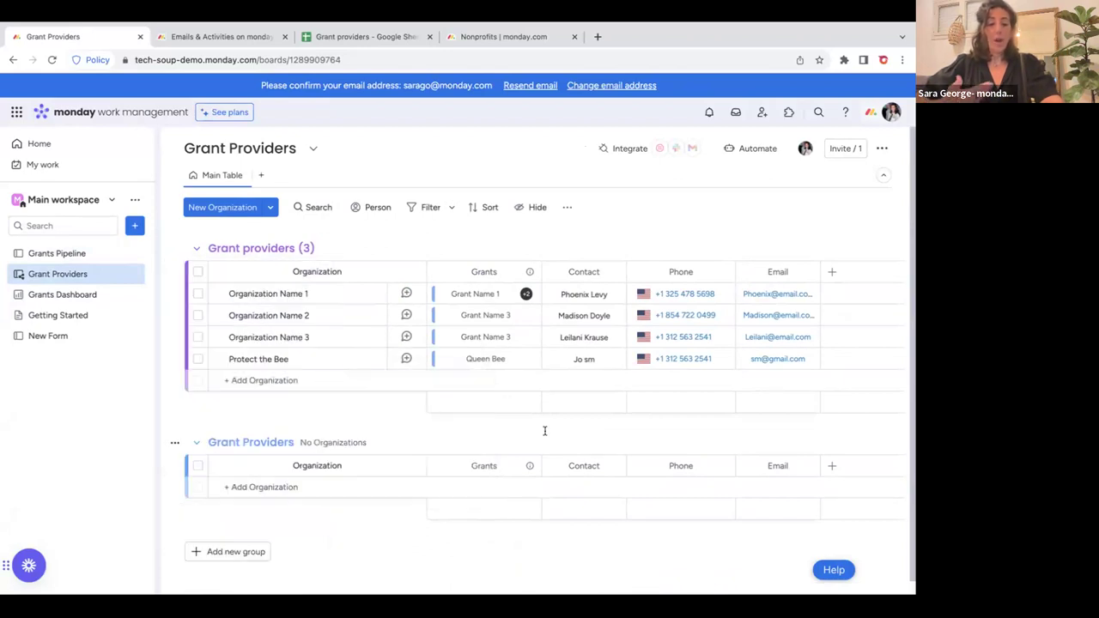
{"action": "left_click", "coordinate": [197, 272]}
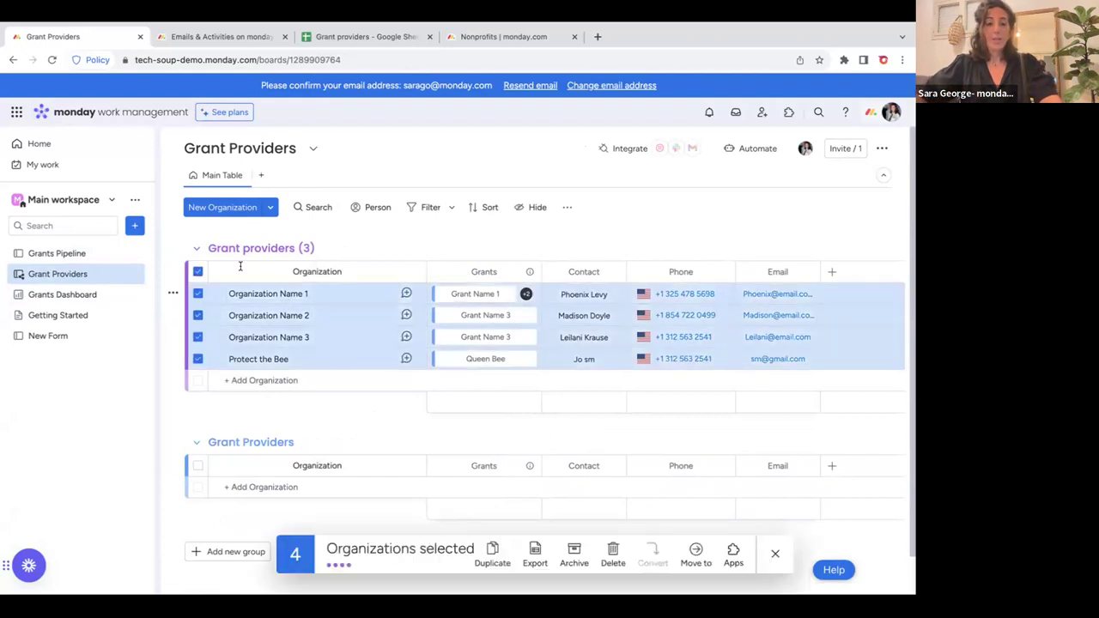
{"action": "left_click", "coordinate": [613, 556]}
{"action": "left_click", "coordinate": [563, 385]}
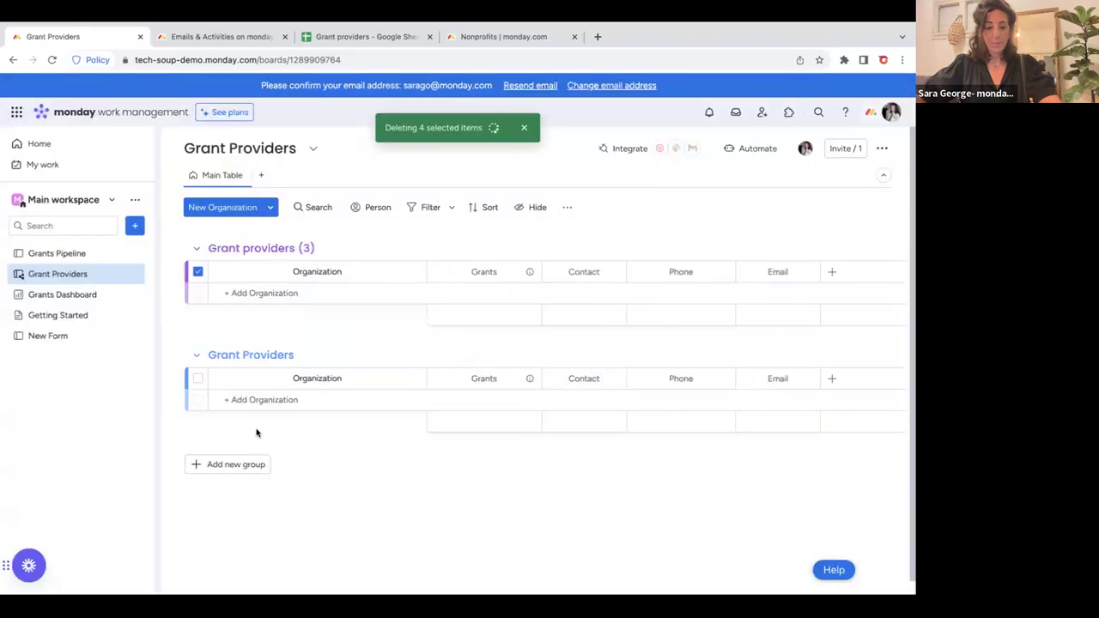
Delete the now-empty Grant providers group.
{"action": "left_click", "coordinate": [174, 248]}
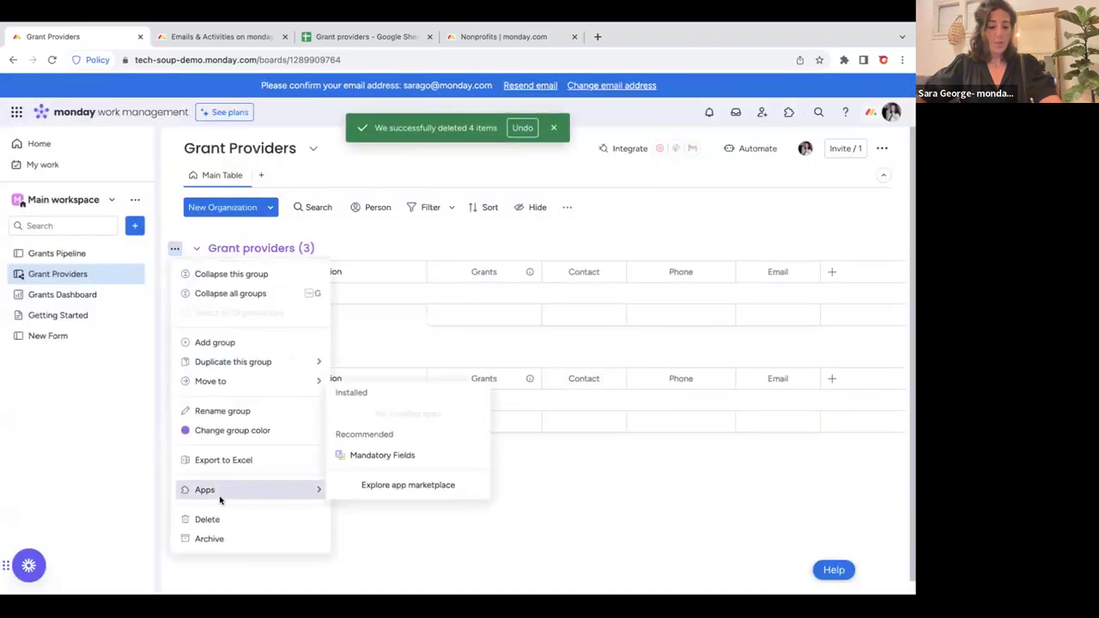
{"action": "left_click", "coordinate": [207, 519]}
{"action": "left_click", "coordinate": [550, 380]}
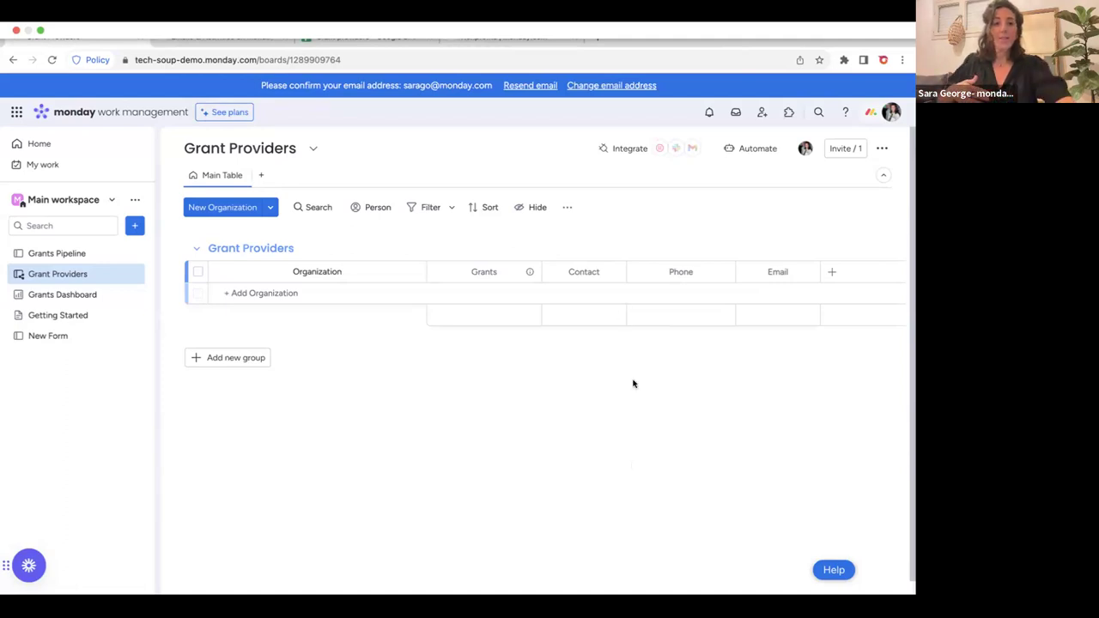
{"action": "mouse_move", "coordinate": [221, 54]}
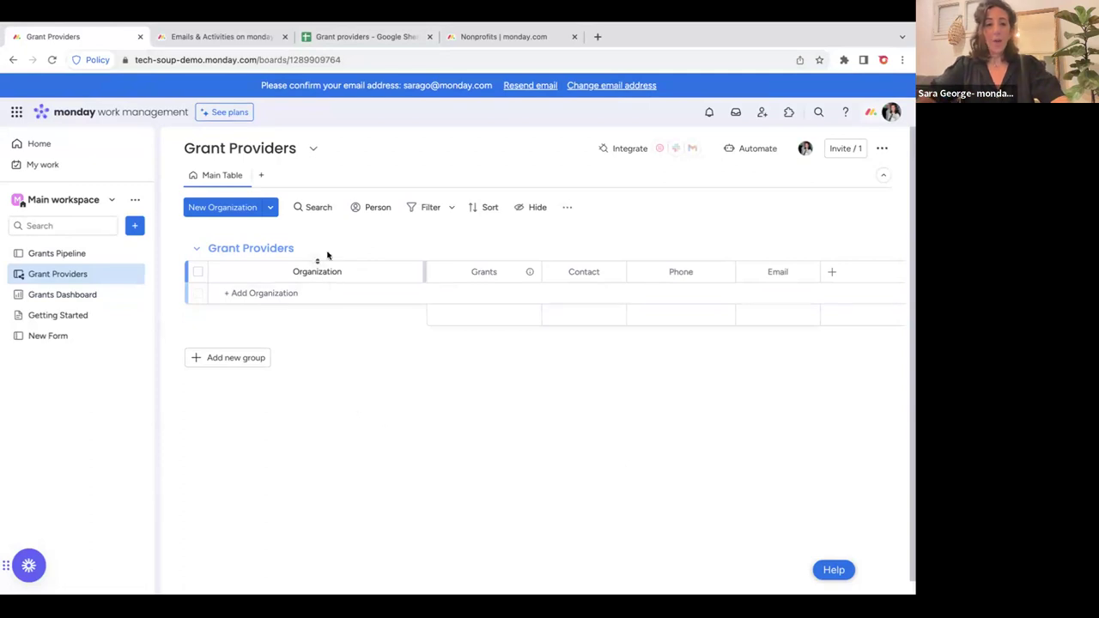
{"action": "left_click", "coordinate": [306, 36]}
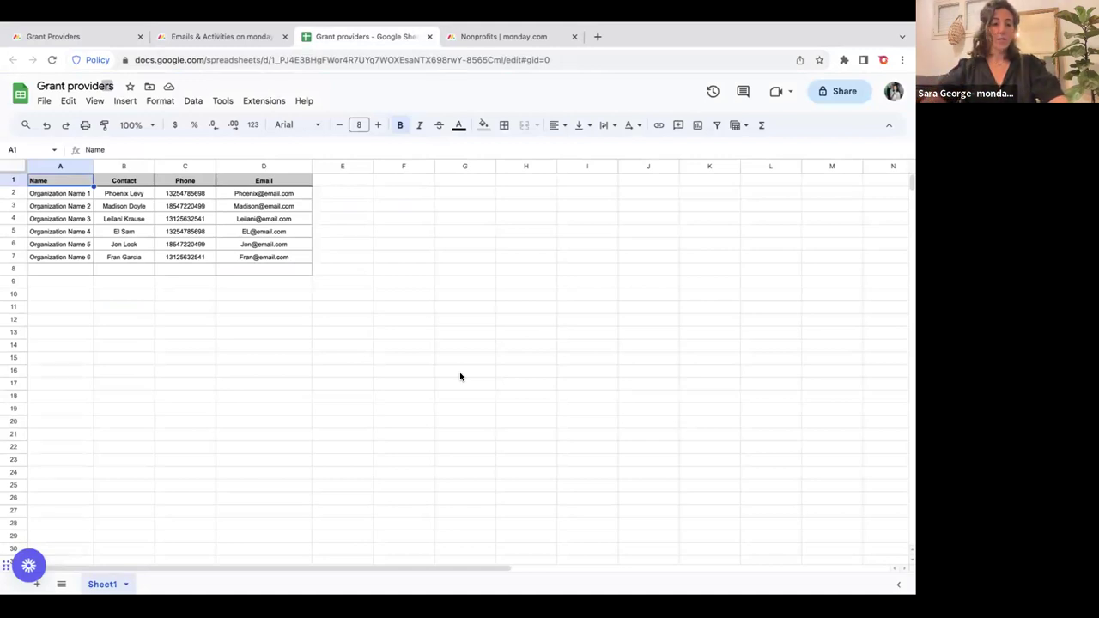
{"action": "left_click", "coordinate": [49, 163]}
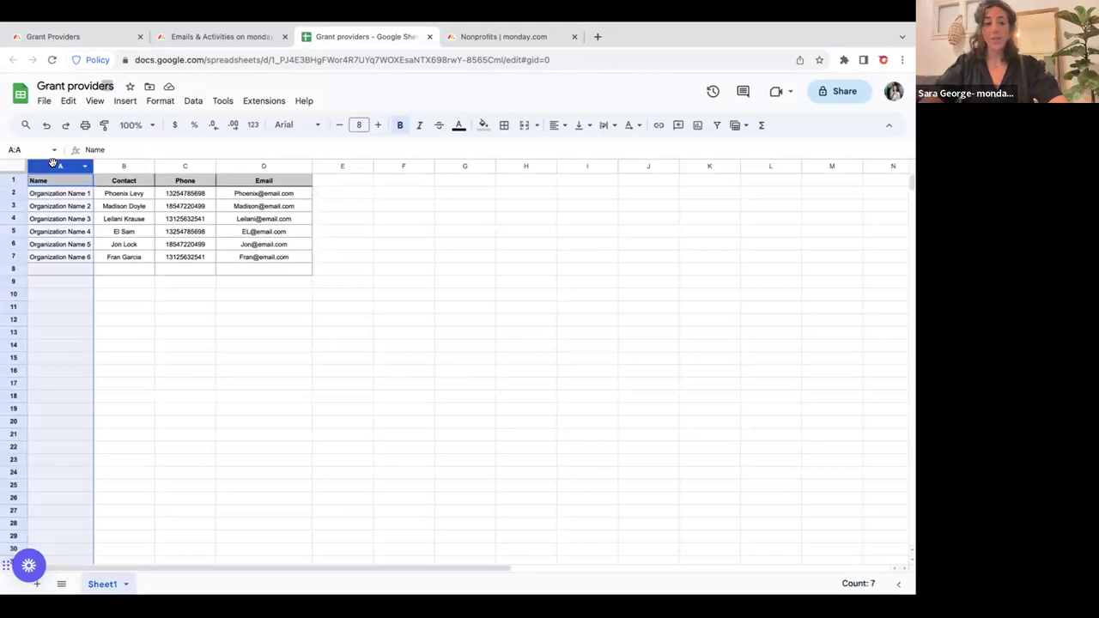
{"action": "left_click", "coordinate": [105, 163]}
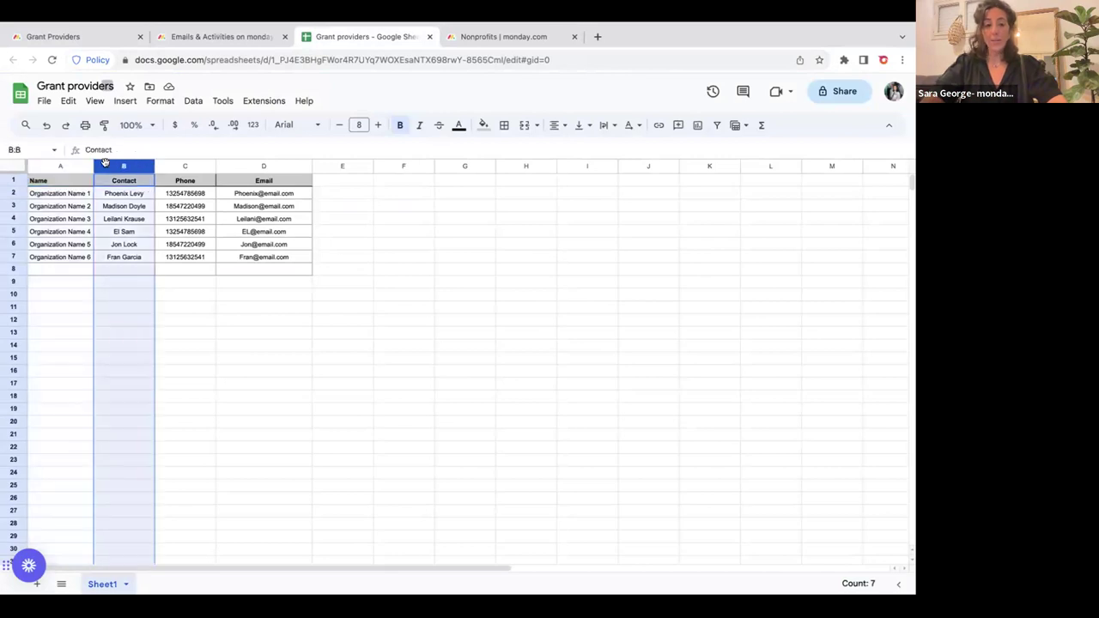
{"action": "left_click", "coordinate": [172, 166]}
{"action": "left_click", "coordinate": [232, 162]}
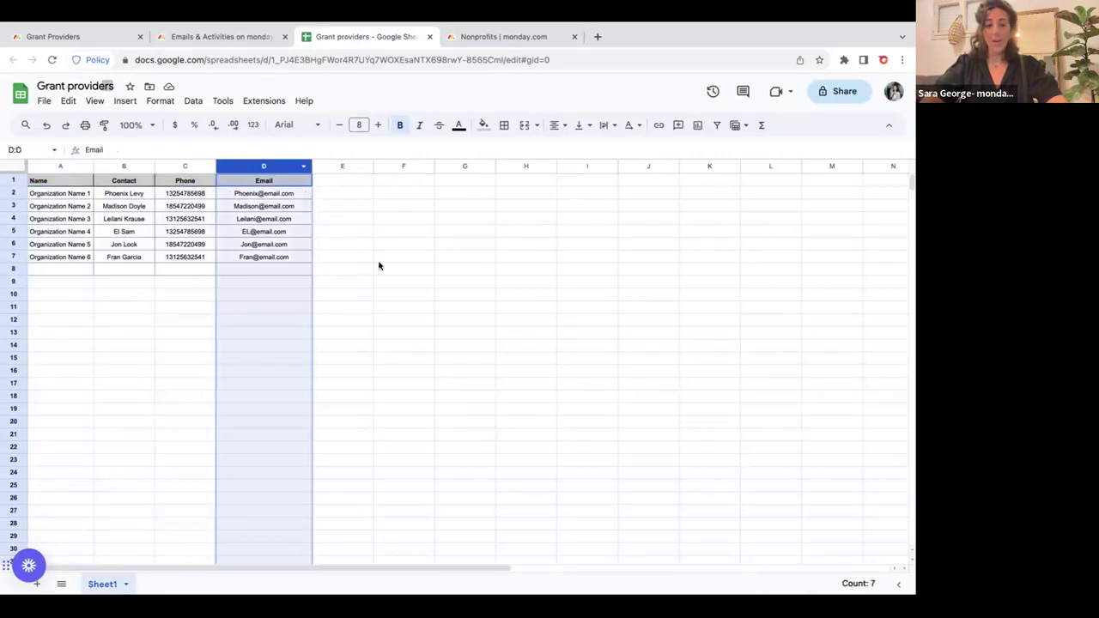
{"action": "left_click", "coordinate": [172, 312]}
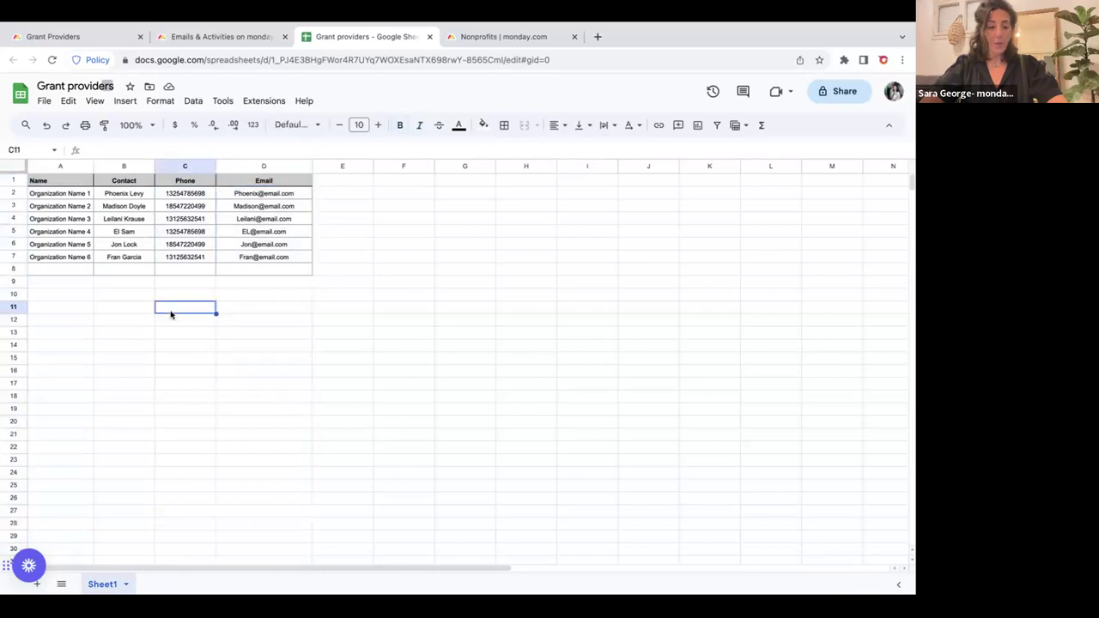
{"action": "left_click", "coordinate": [78, 36]}
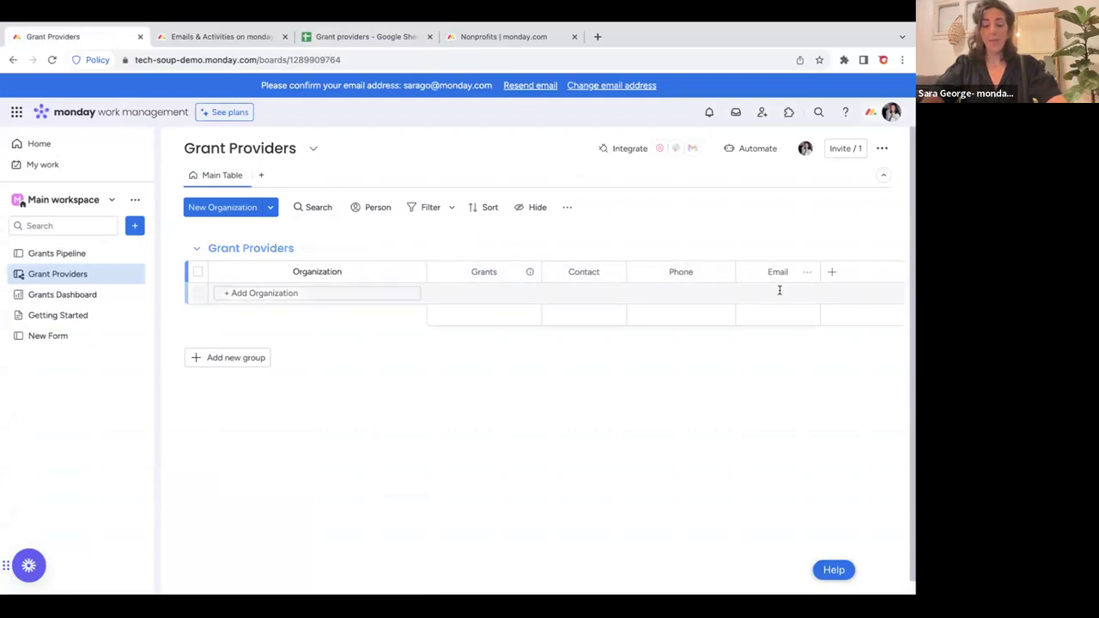
{"action": "left_click", "coordinate": [306, 38]}
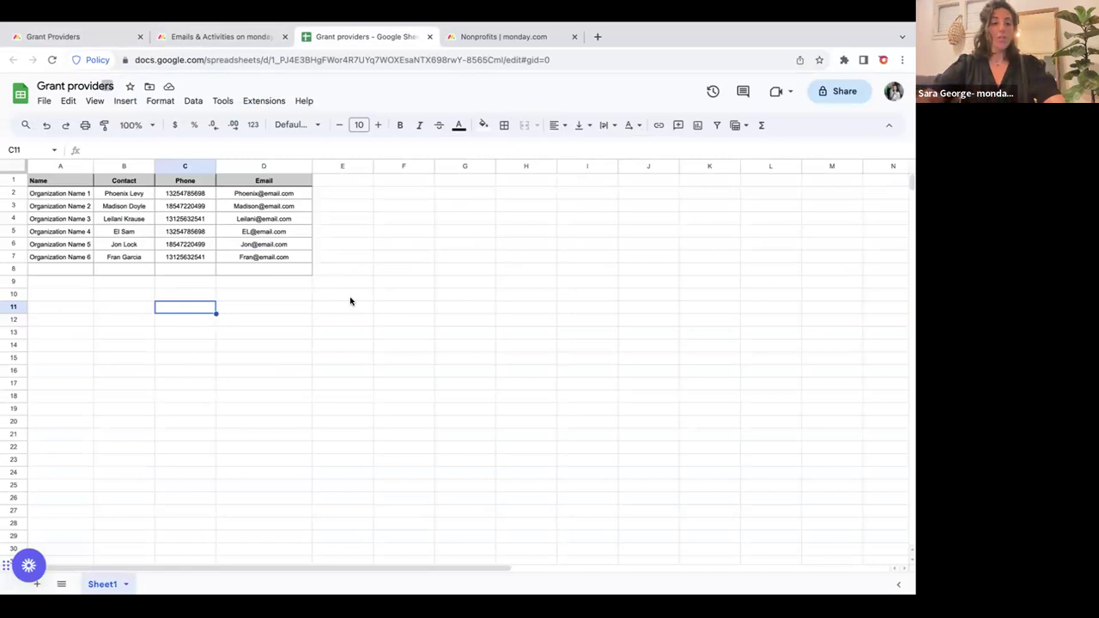
{"action": "left_click", "coordinate": [294, 186]}
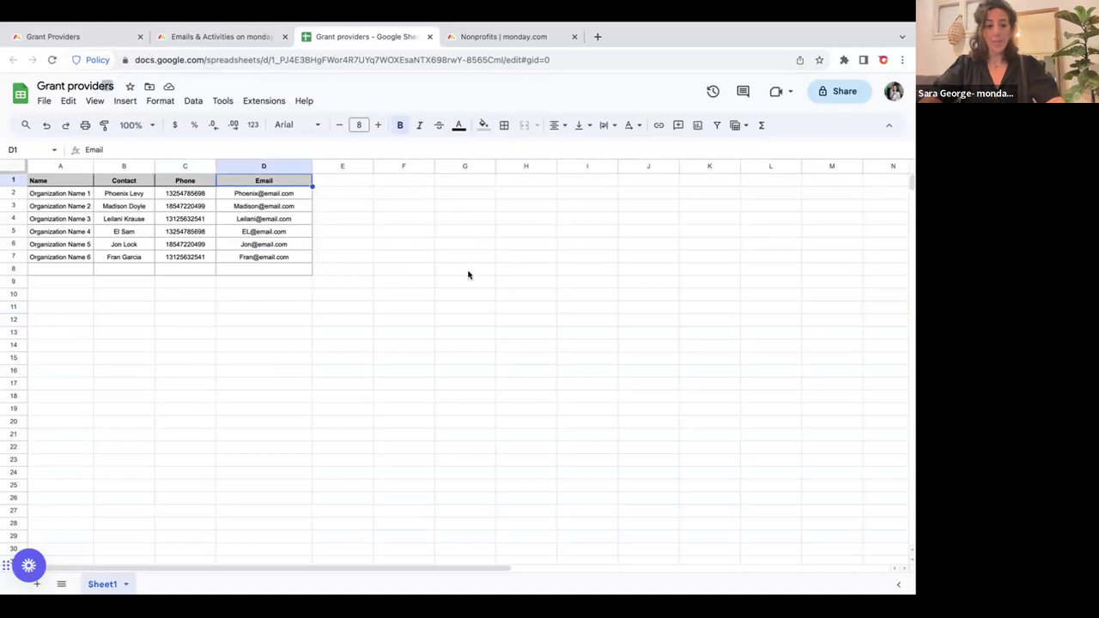
{"action": "left_click", "coordinate": [342, 165]}
{"action": "left_click", "coordinate": [396, 165]}
{"action": "left_click", "coordinate": [462, 166]}
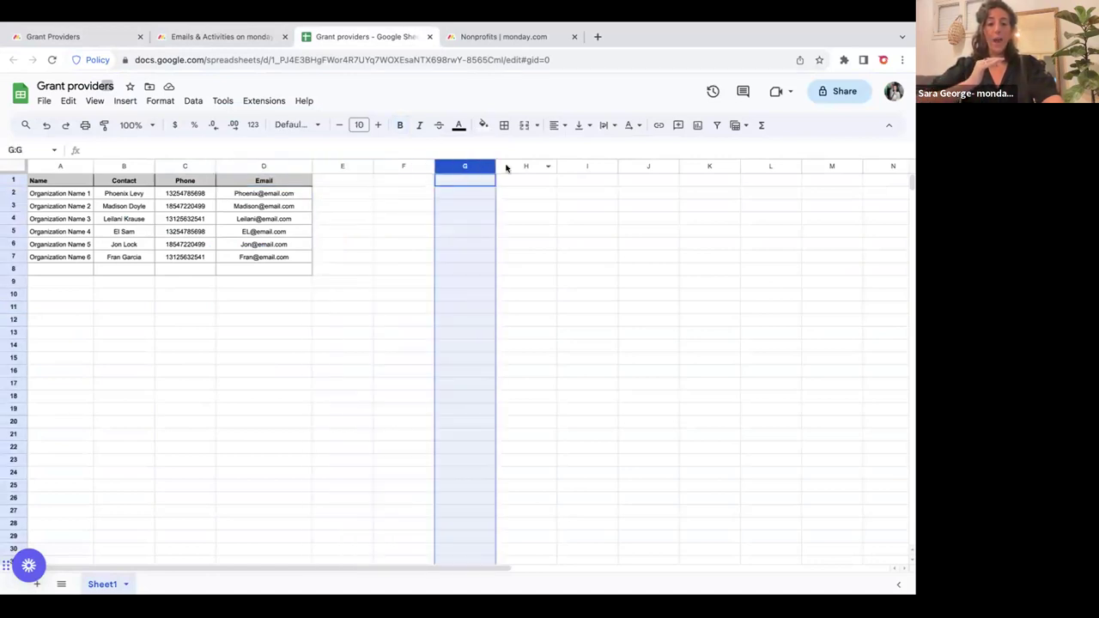
{"action": "left_click", "coordinate": [515, 166]}
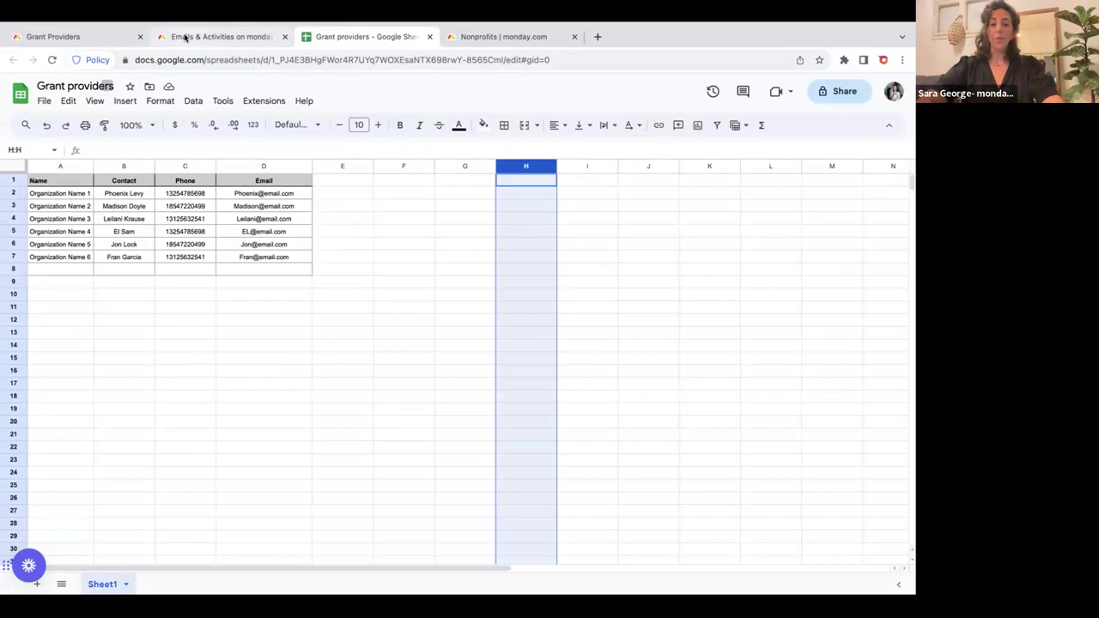
Move between the browser tabs, ending on the Grant providers spreadsheet.
{"action": "left_click", "coordinate": [84, 36]}
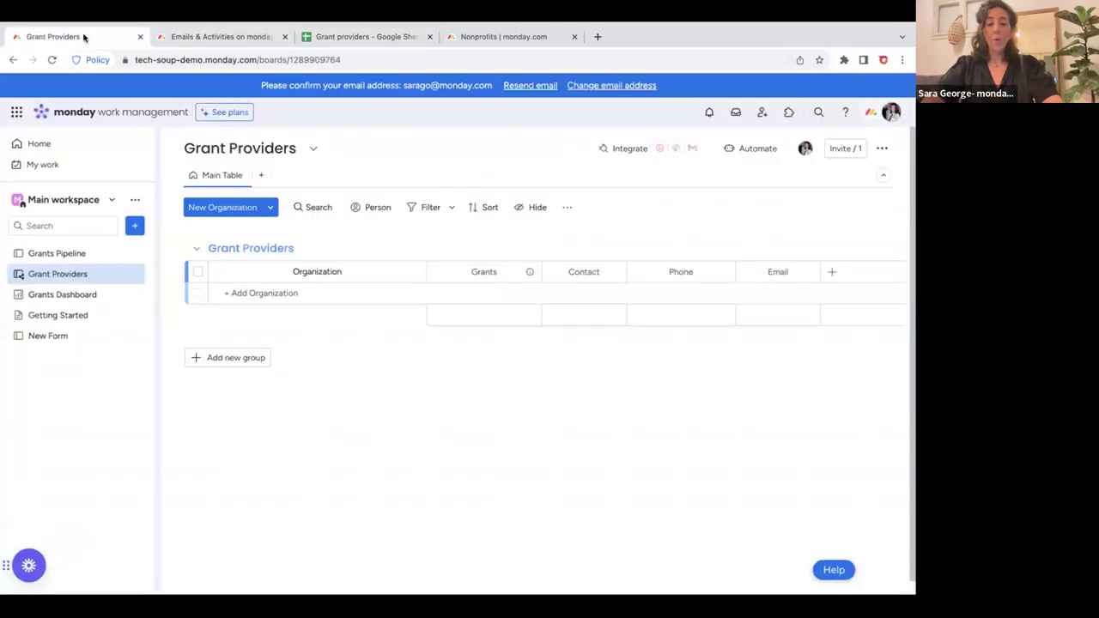
{"action": "left_click", "coordinate": [200, 36]}
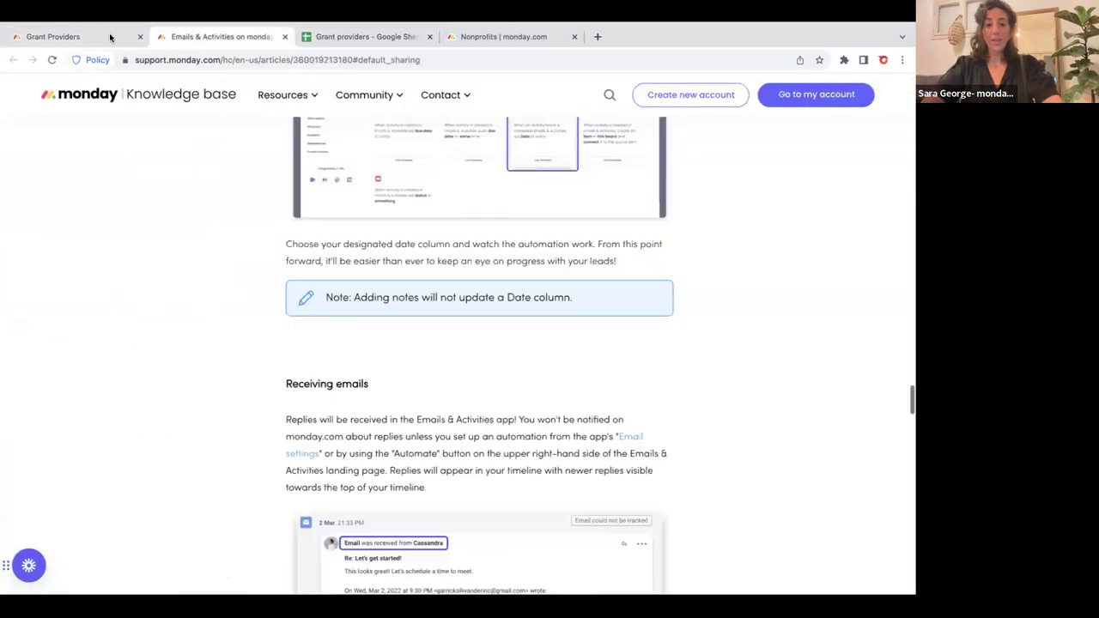
{"action": "left_click", "coordinate": [110, 37]}
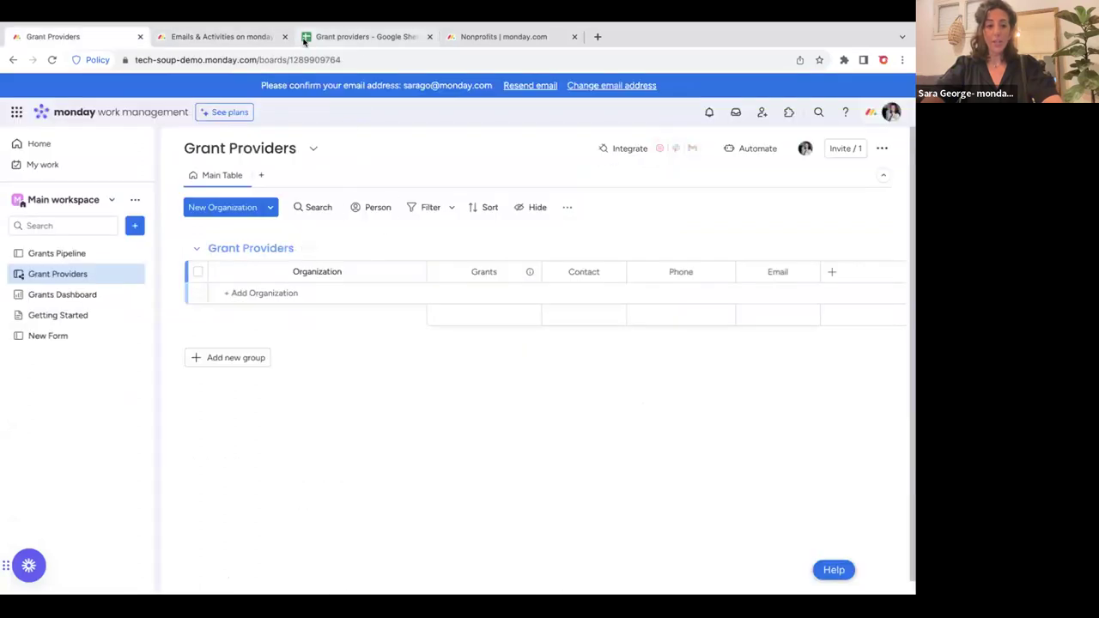
{"action": "left_click", "coordinate": [361, 36]}
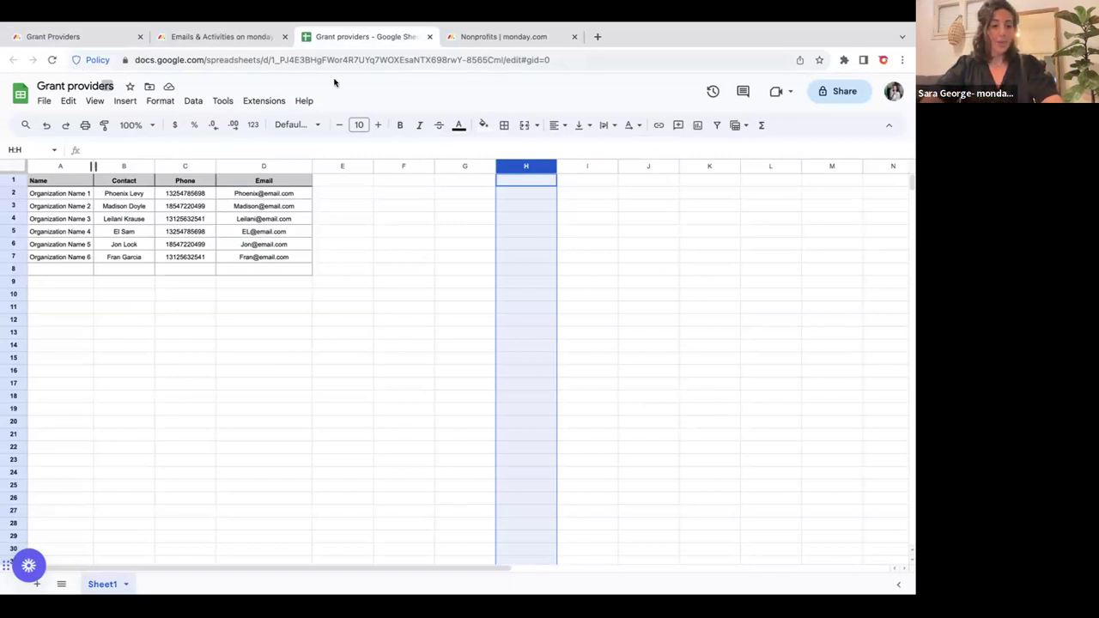
Download the spreadsheet as a Microsoft Excel (.xlsx) file and go back to monday.com.
{"action": "left_click", "coordinate": [46, 101]}
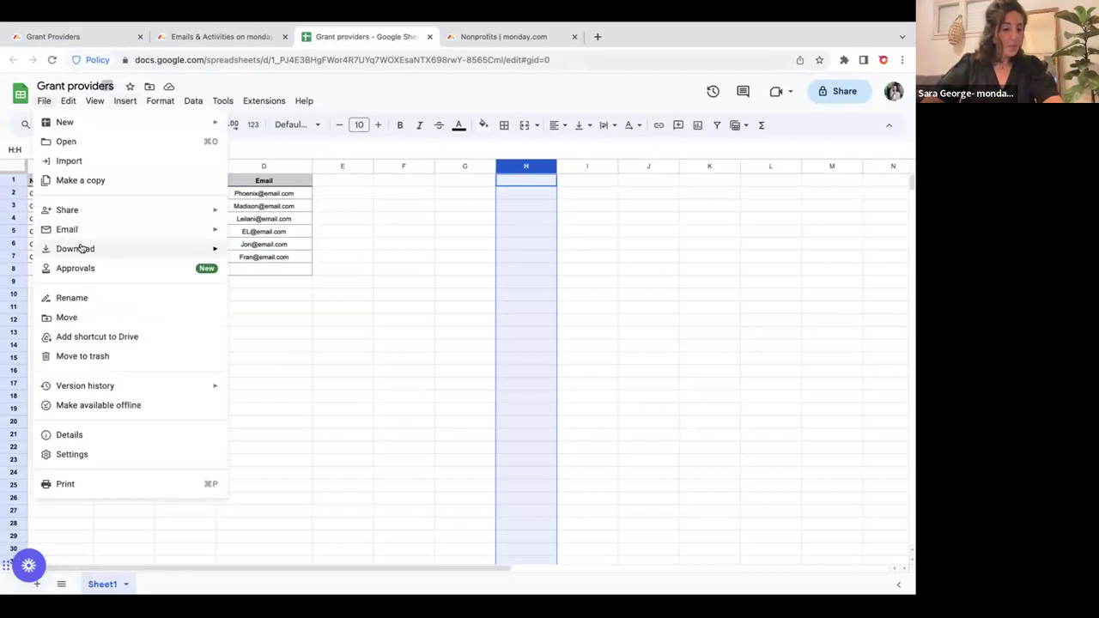
{"action": "mouse_move", "coordinate": [79, 248]}
{"action": "left_click", "coordinate": [266, 253]}
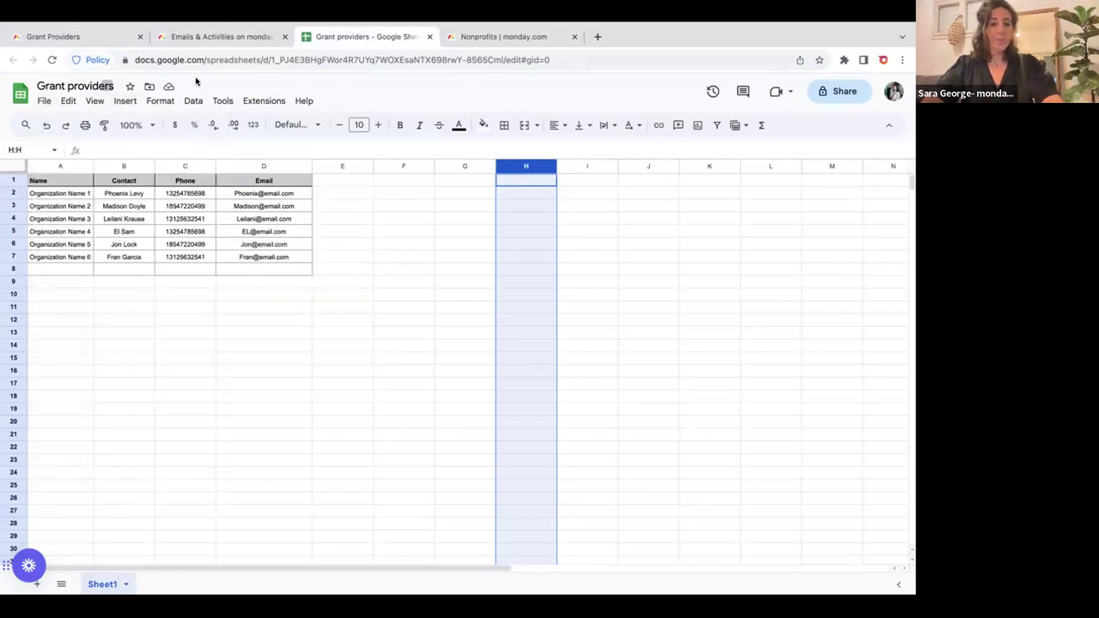
{"action": "left_click", "coordinate": [79, 37]}
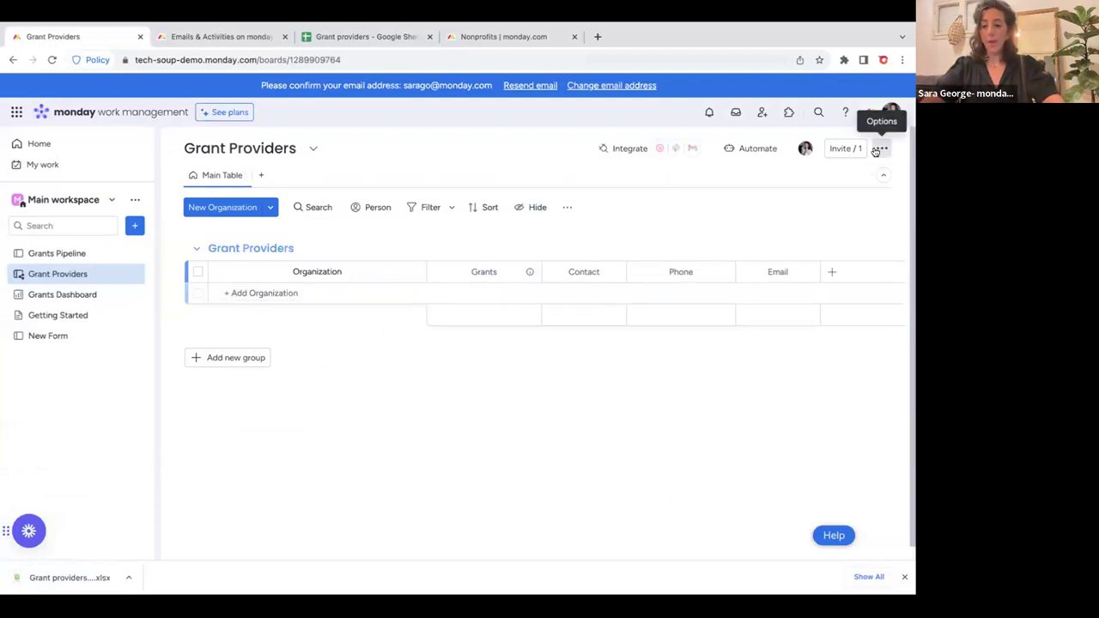
Start Import Organizations and upload the downloaded Grant providers .xlsx file, then continue.
{"action": "left_click", "coordinate": [876, 151]}
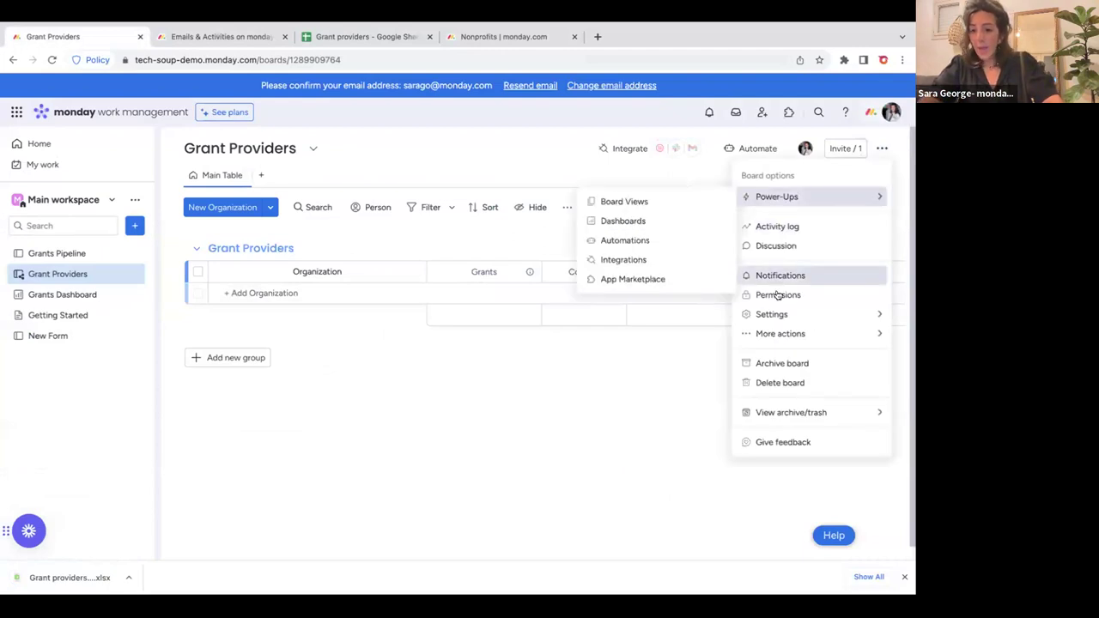
{"action": "mouse_move", "coordinate": [782, 323]}
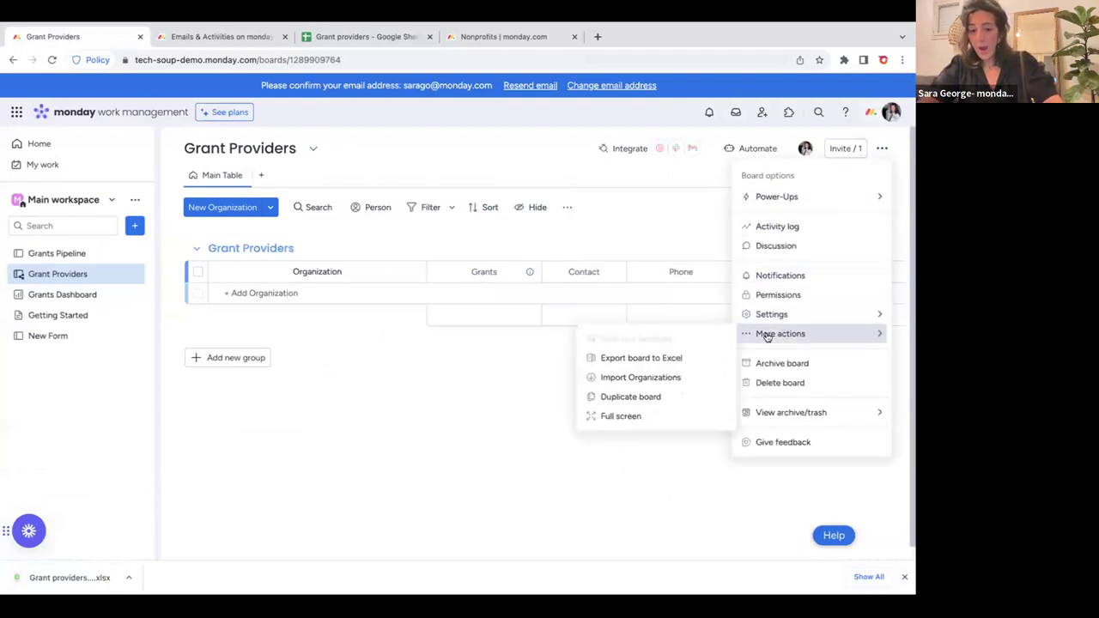
{"action": "left_click", "coordinate": [651, 380]}
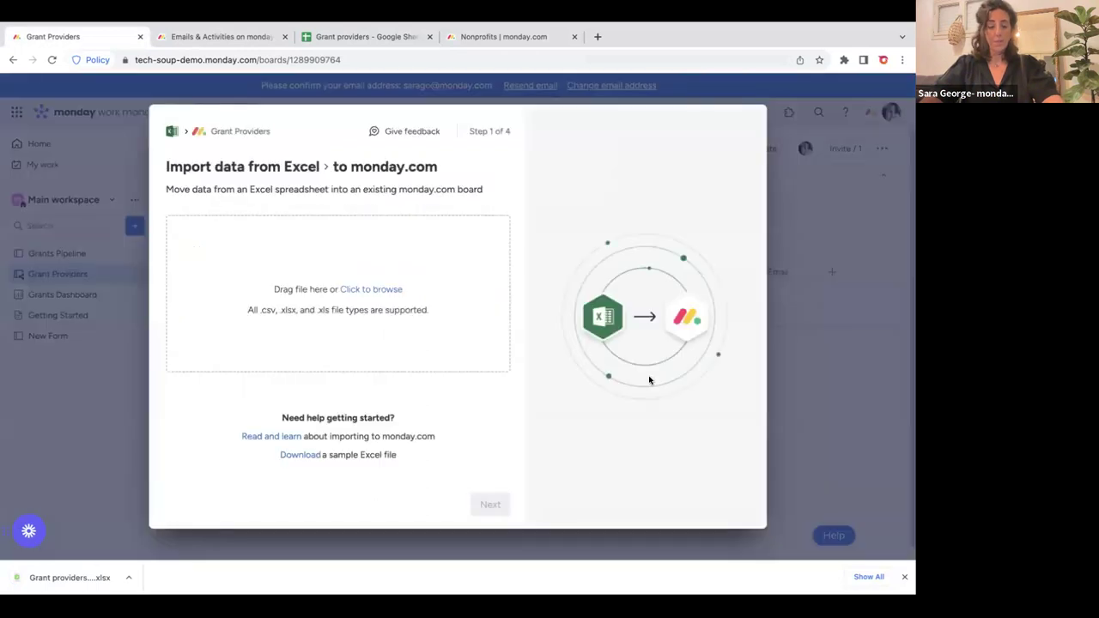
{"action": "left_click_drag", "start_coordinate": [76, 568], "coordinate": [369, 287]}
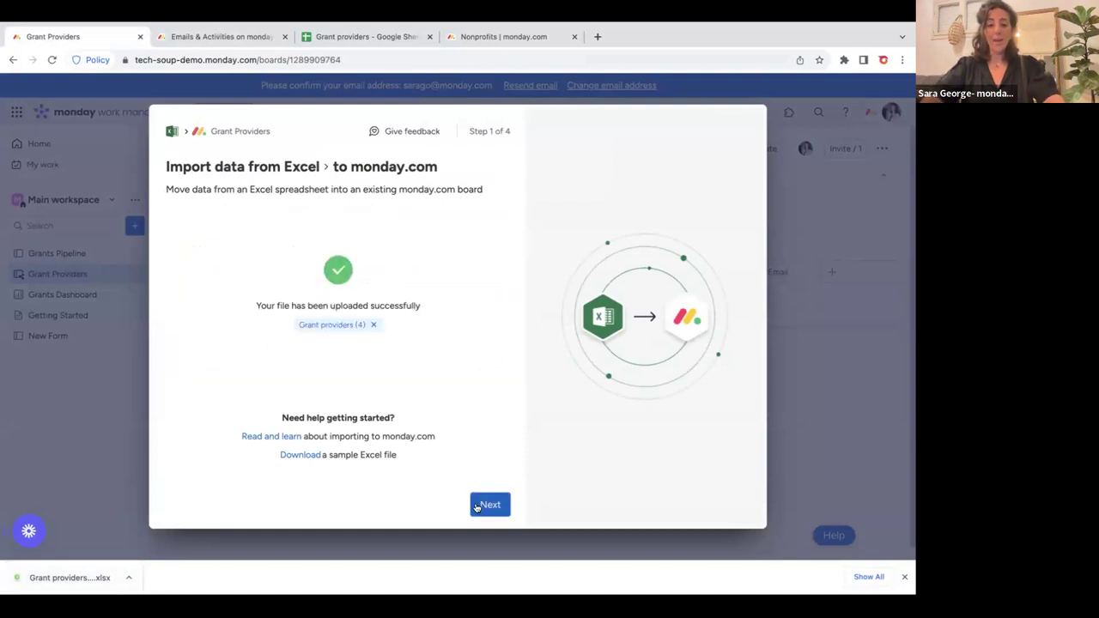
{"action": "left_click", "coordinate": [487, 505]}
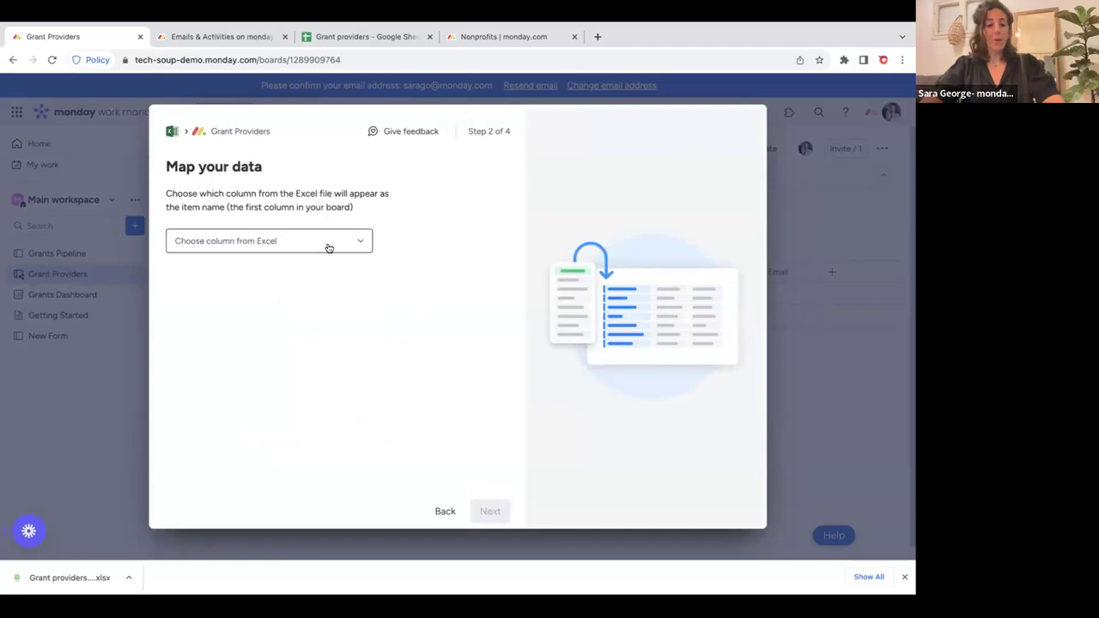
Choose the Excel Name column as the item name and continue to the next mapping step.
{"action": "left_click", "coordinate": [328, 244]}
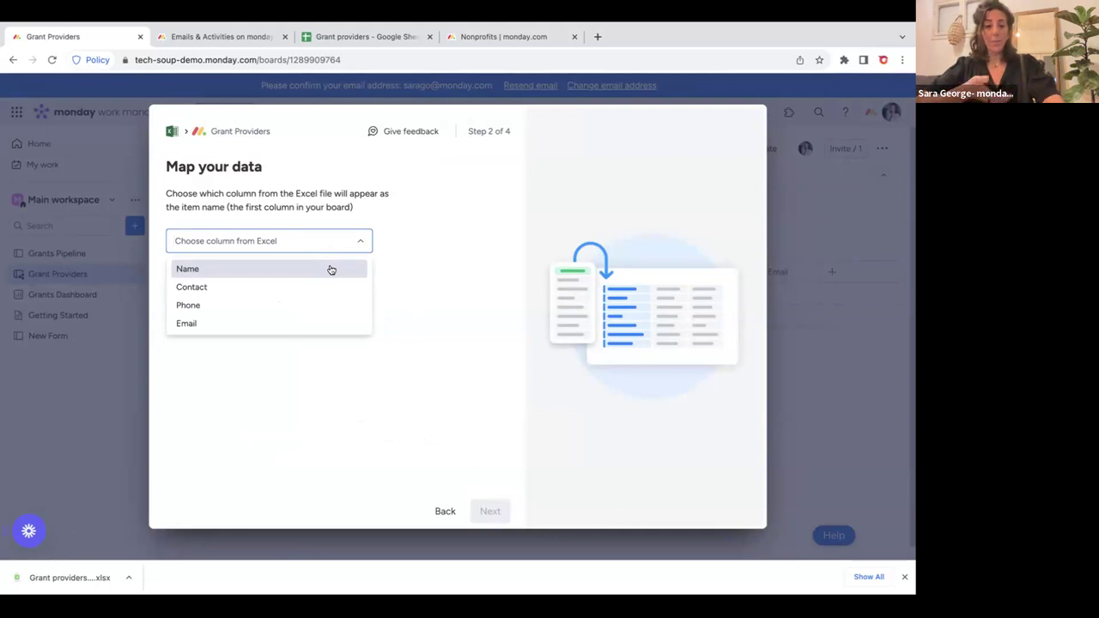
{"action": "left_click", "coordinate": [330, 269]}
{"action": "left_click", "coordinate": [486, 508]}
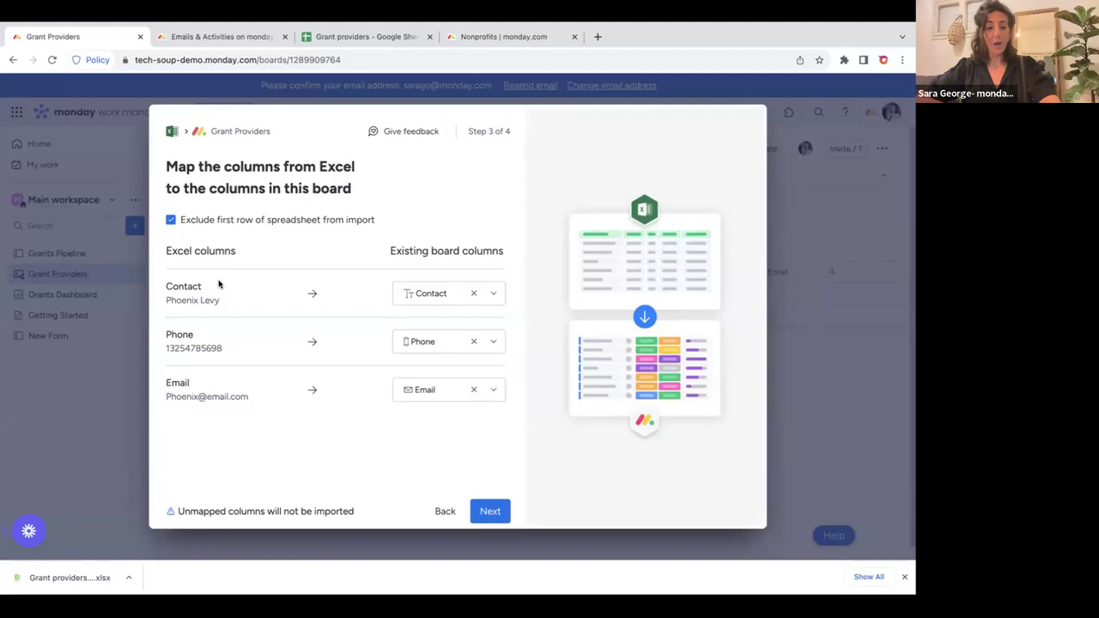
Keep Contact and Phone mapped to their matching columns and start the import as new items.
{"action": "left_click", "coordinate": [448, 294]}
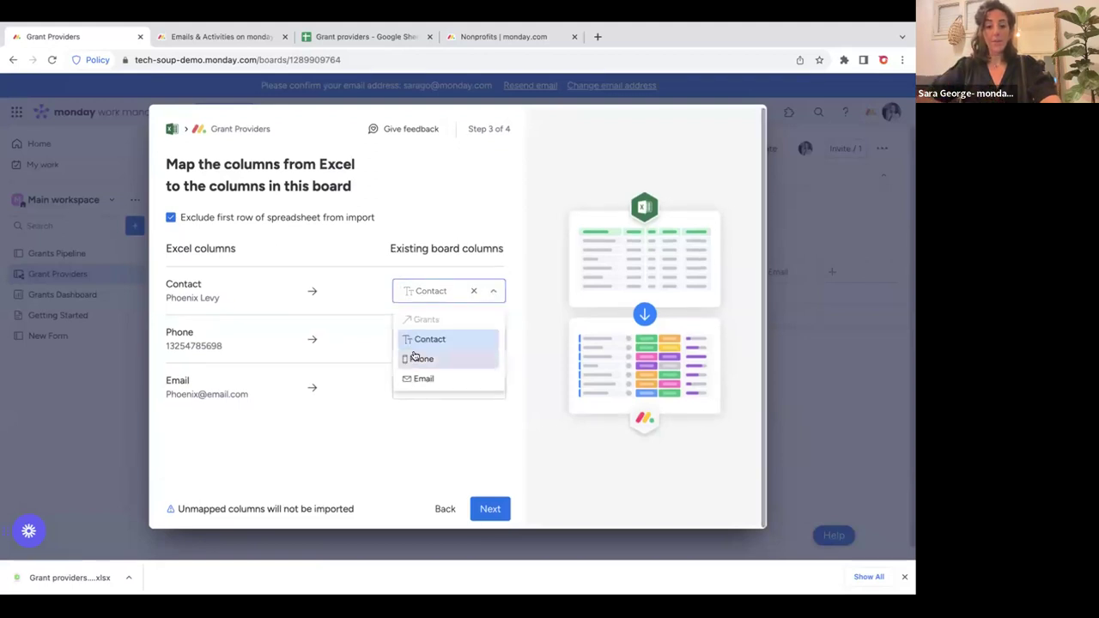
{"action": "left_click", "coordinate": [372, 250]}
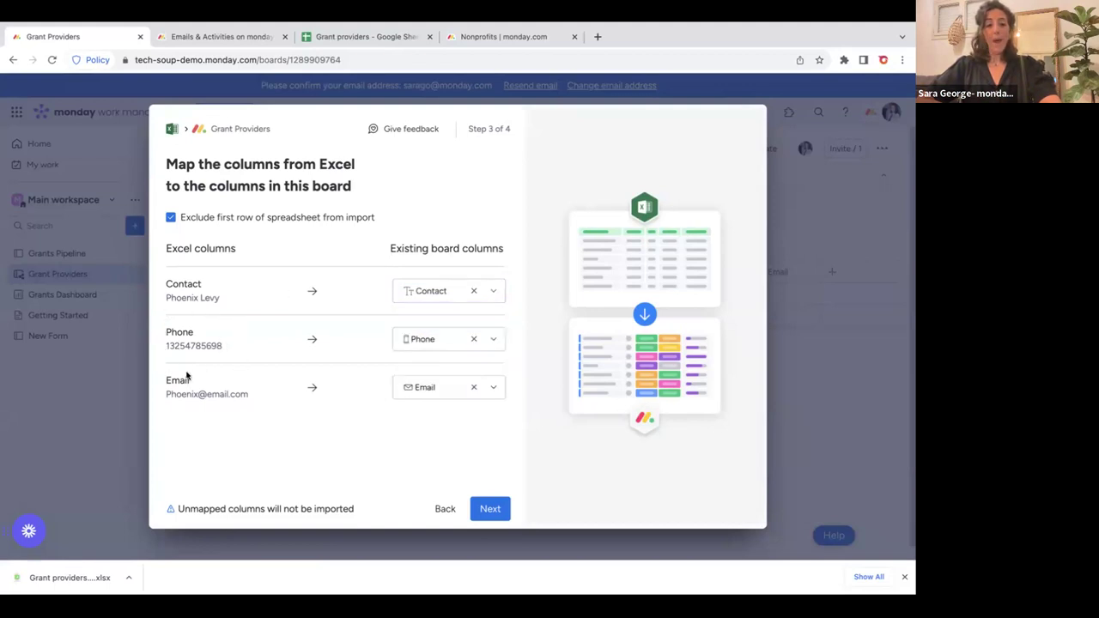
{"action": "left_click", "coordinate": [425, 340]}
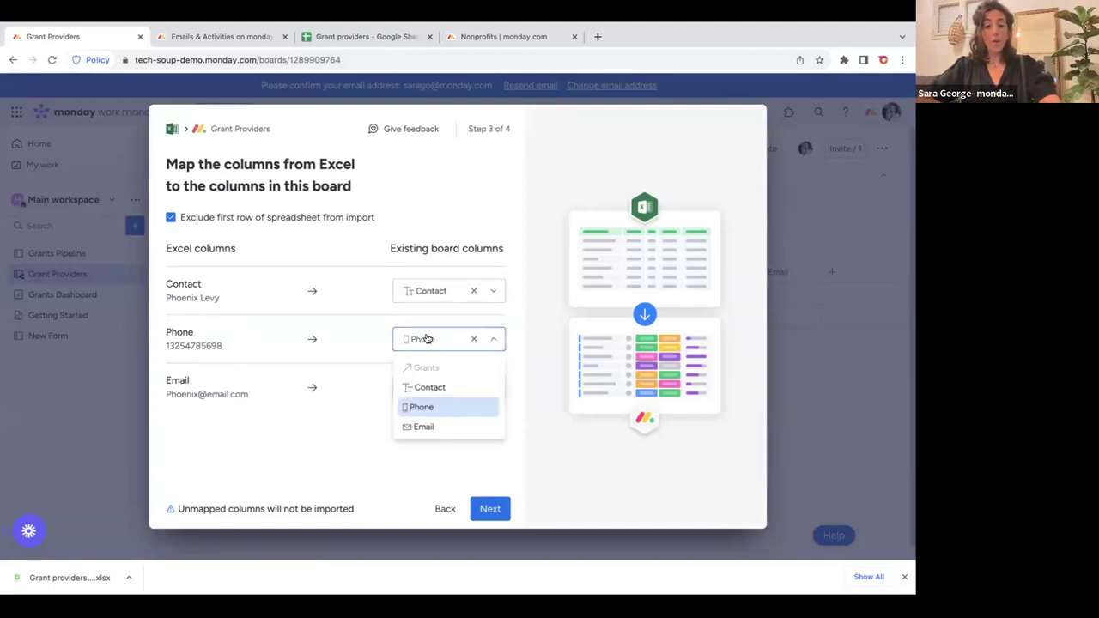
{"action": "left_click", "coordinate": [264, 407]}
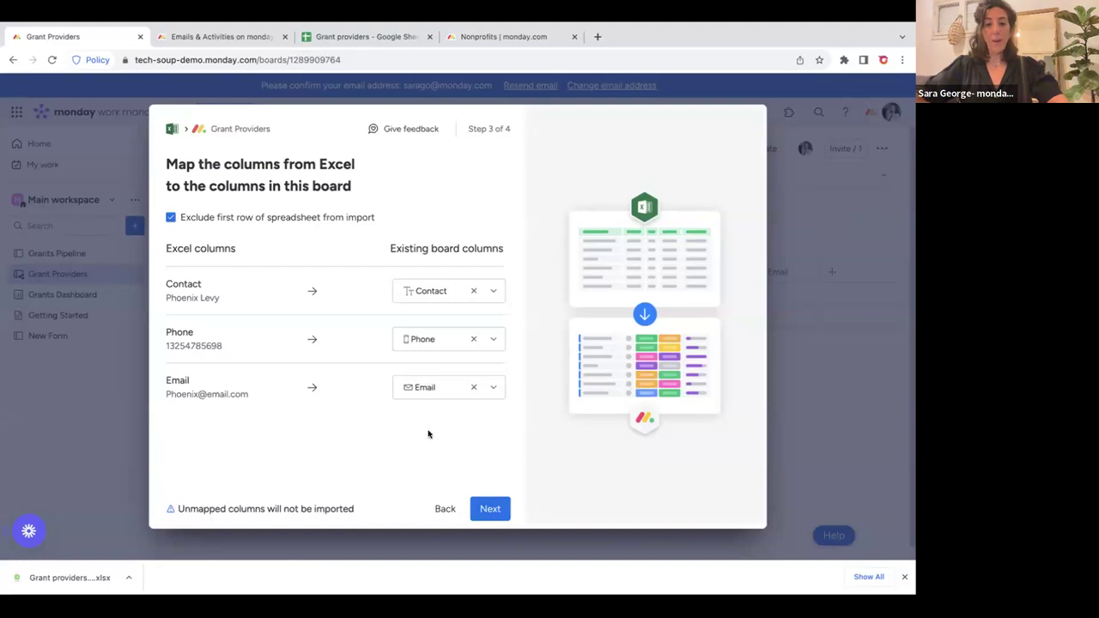
{"action": "left_click", "coordinate": [489, 514]}
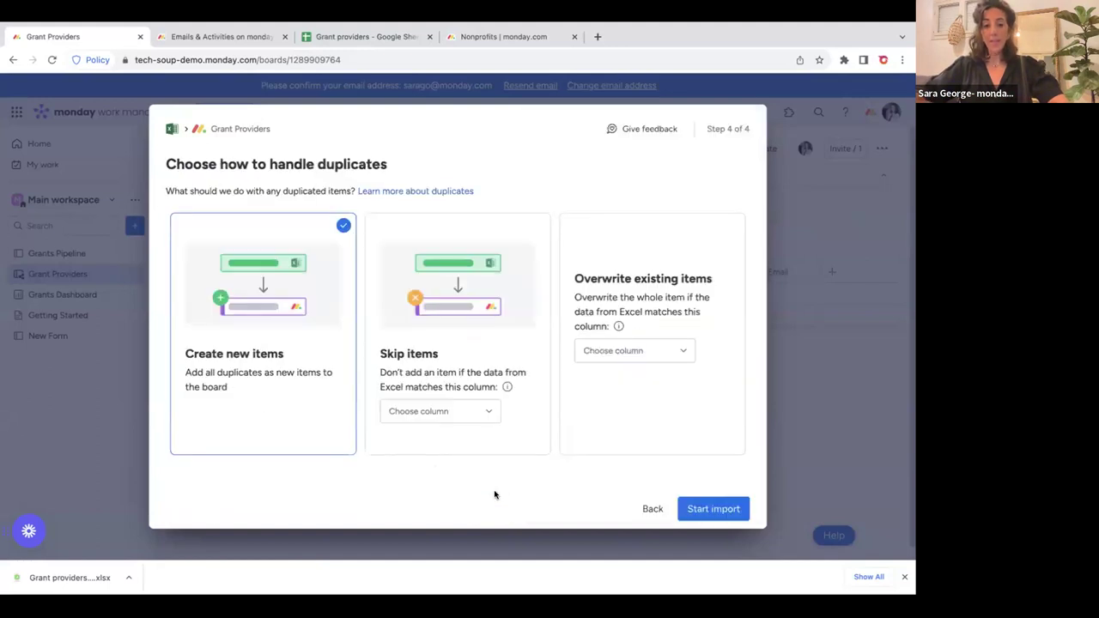
{"action": "left_click", "coordinate": [711, 510]}
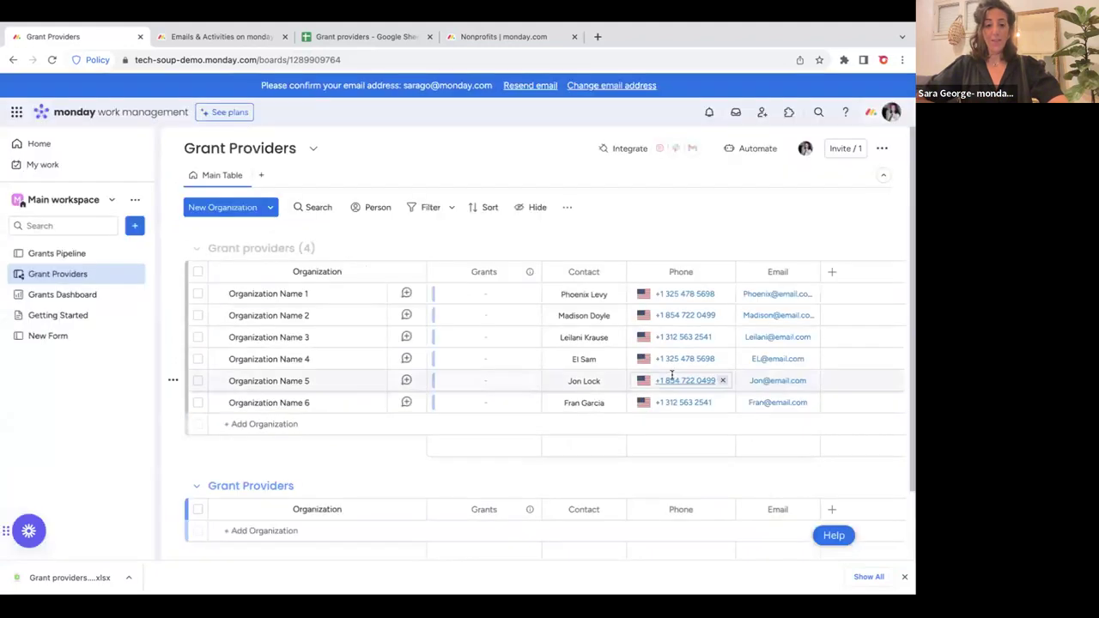
Select all six imported organizations, then clear the selection.
{"action": "left_click", "coordinate": [197, 273]}
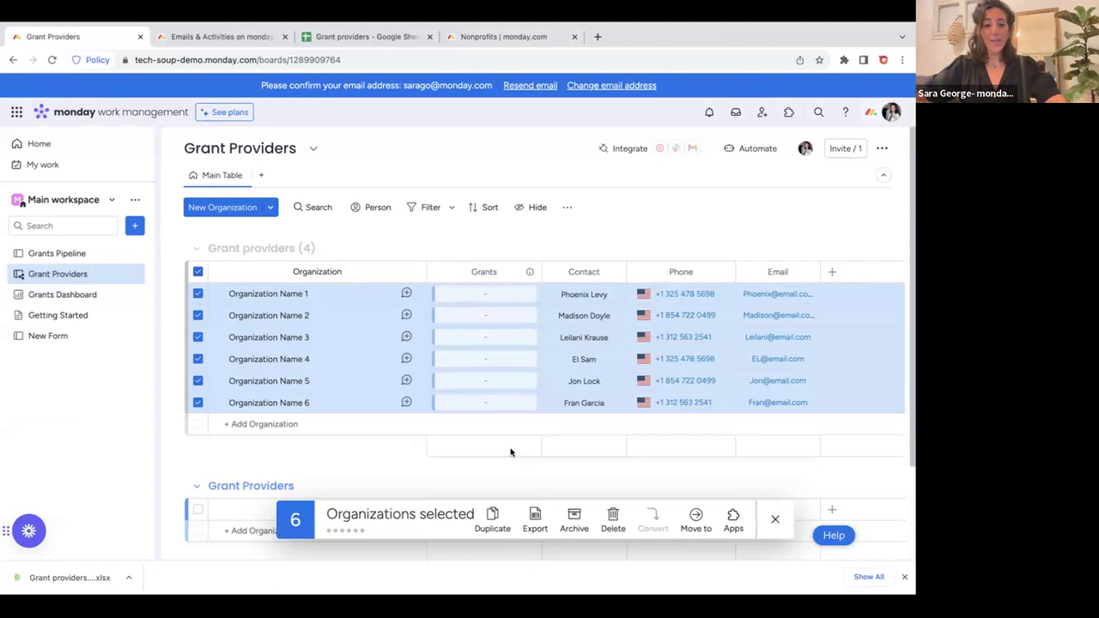
{"action": "left_click", "coordinate": [772, 520]}
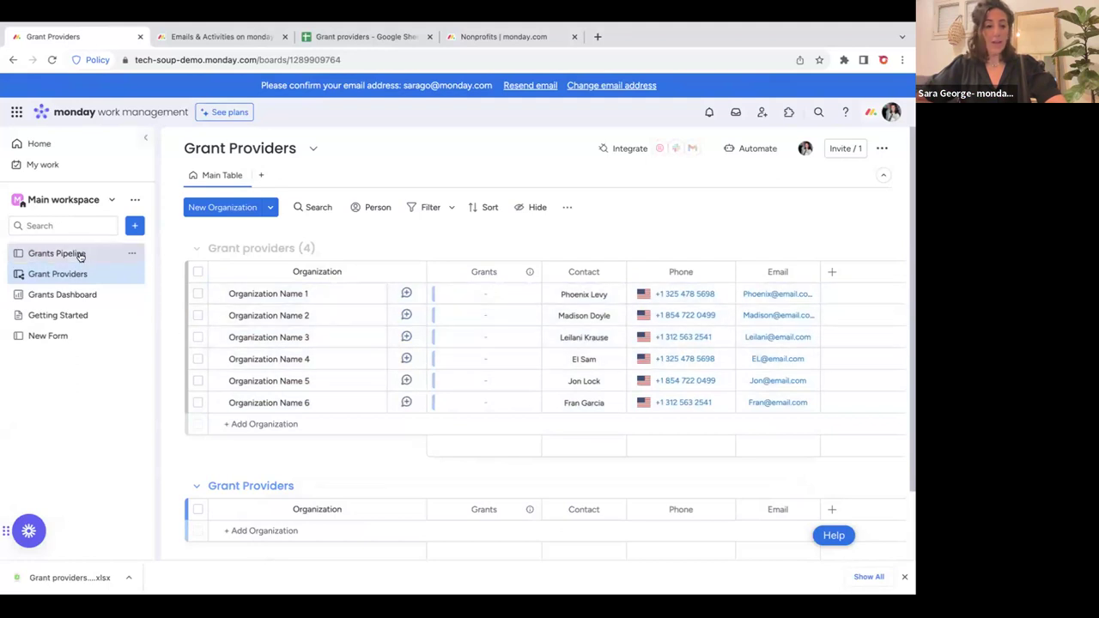
On Grants Pipeline, set Organization Name 3 as Grant Name 3's provider, then return to Grant Providers.
{"action": "left_click", "coordinate": [92, 255]}
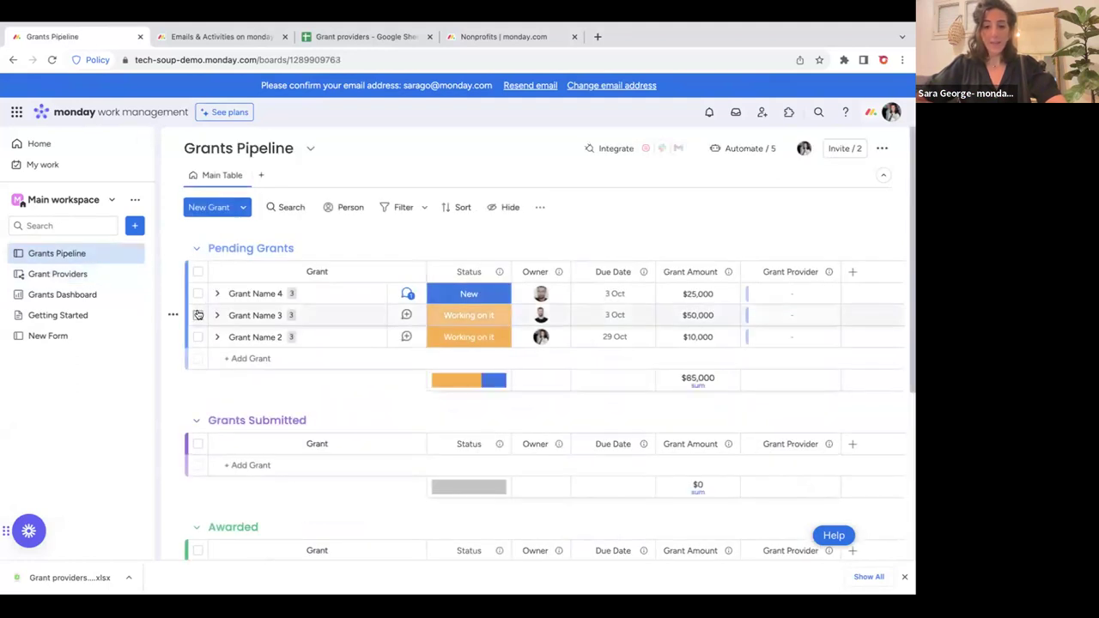
{"action": "left_click", "coordinate": [197, 315]}
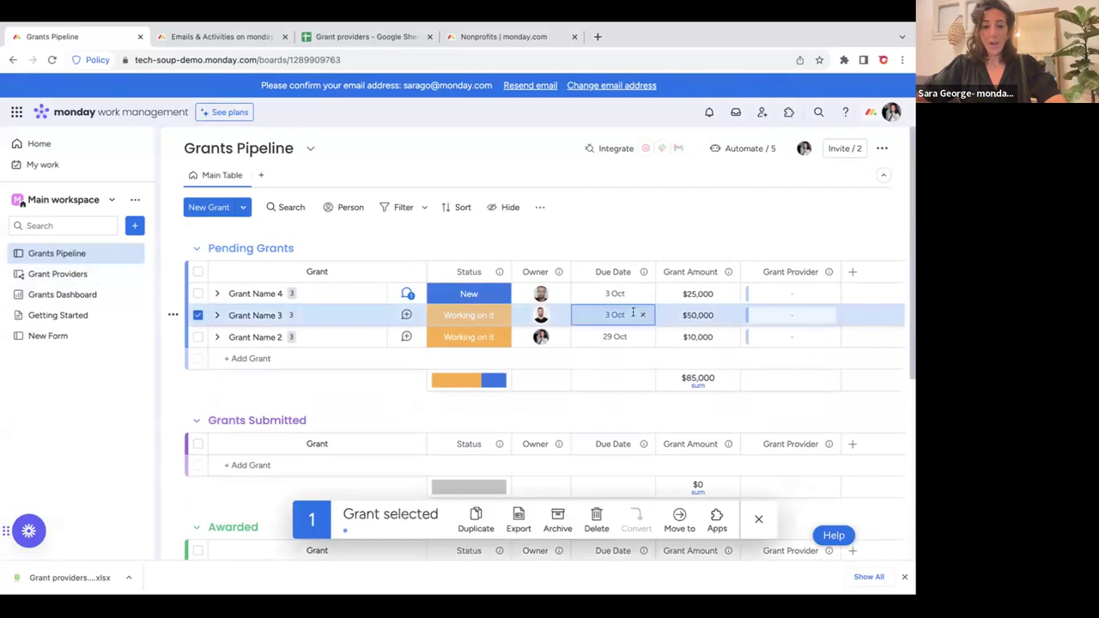
{"action": "left_click", "coordinate": [752, 316]}
{"action": "left_click", "coordinate": [690, 501]}
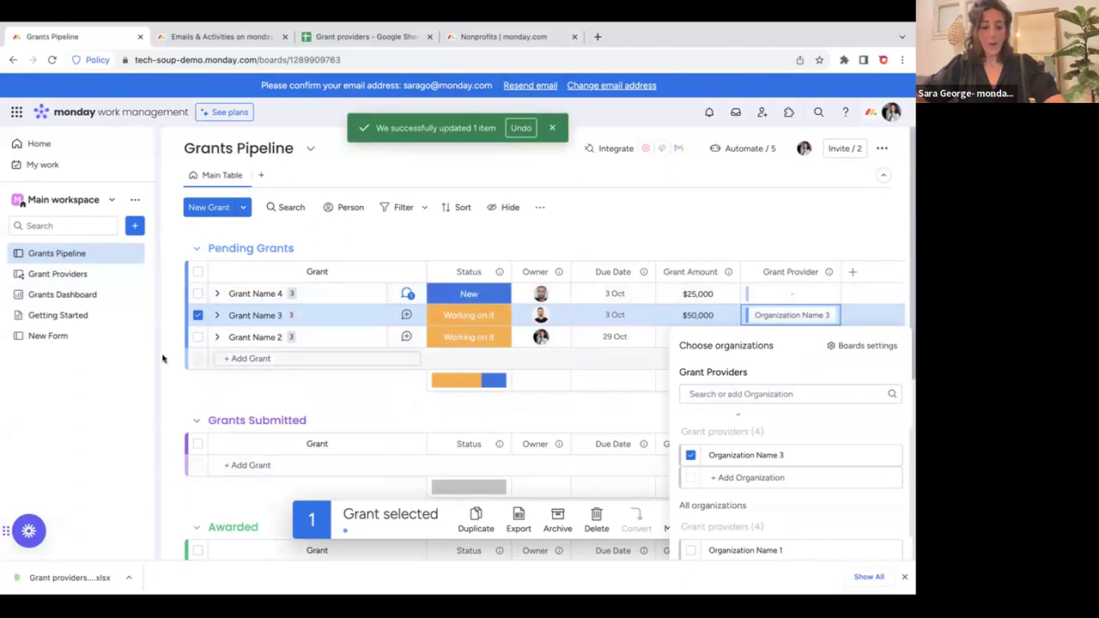
{"action": "left_click", "coordinate": [98, 275]}
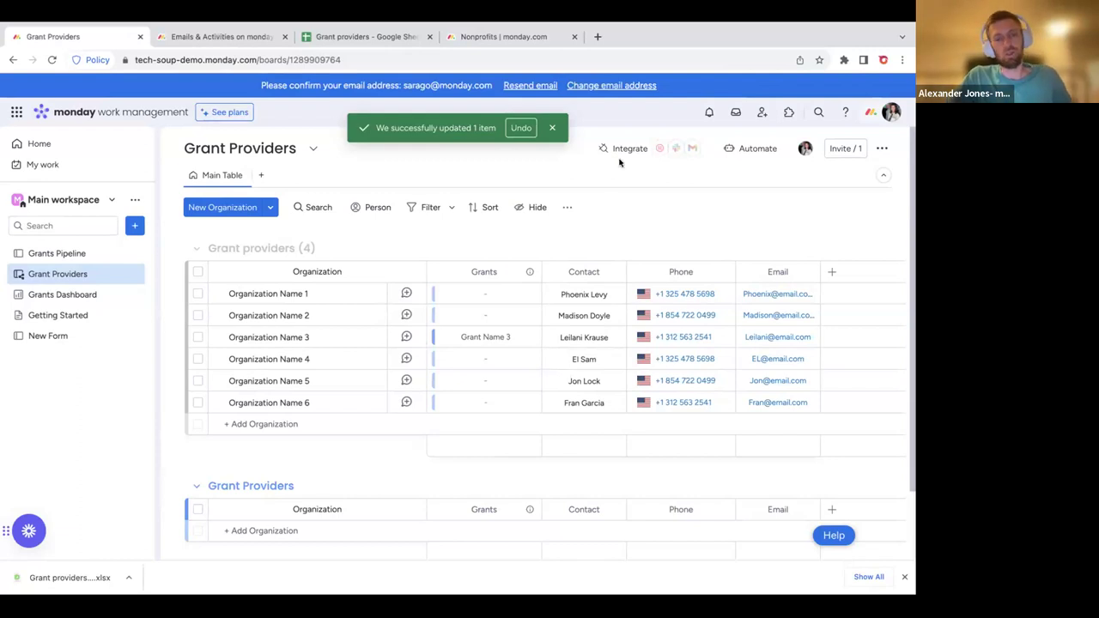
{"action": "mouse_move", "coordinate": [618, 9]}
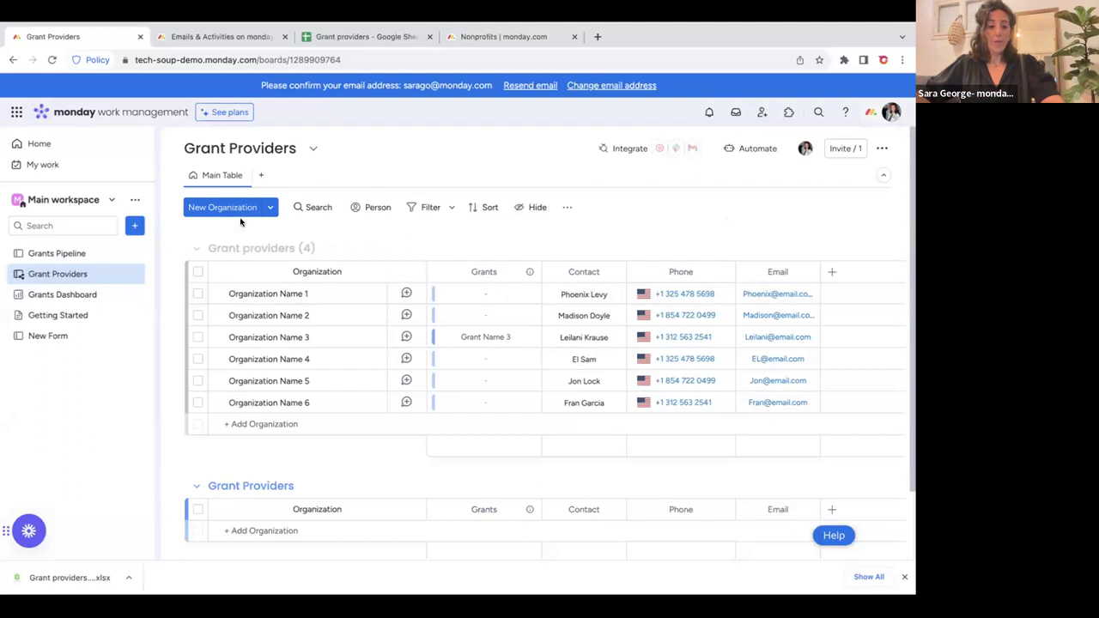
{"action": "left_click", "coordinate": [133, 227]}
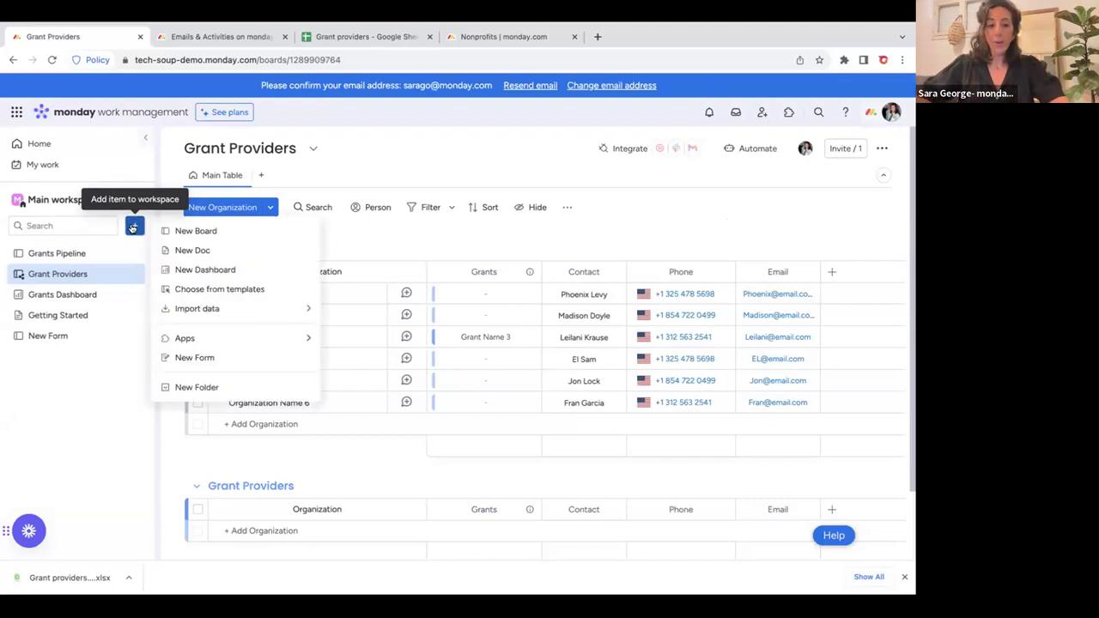
{"action": "mouse_move", "coordinate": [216, 308]}
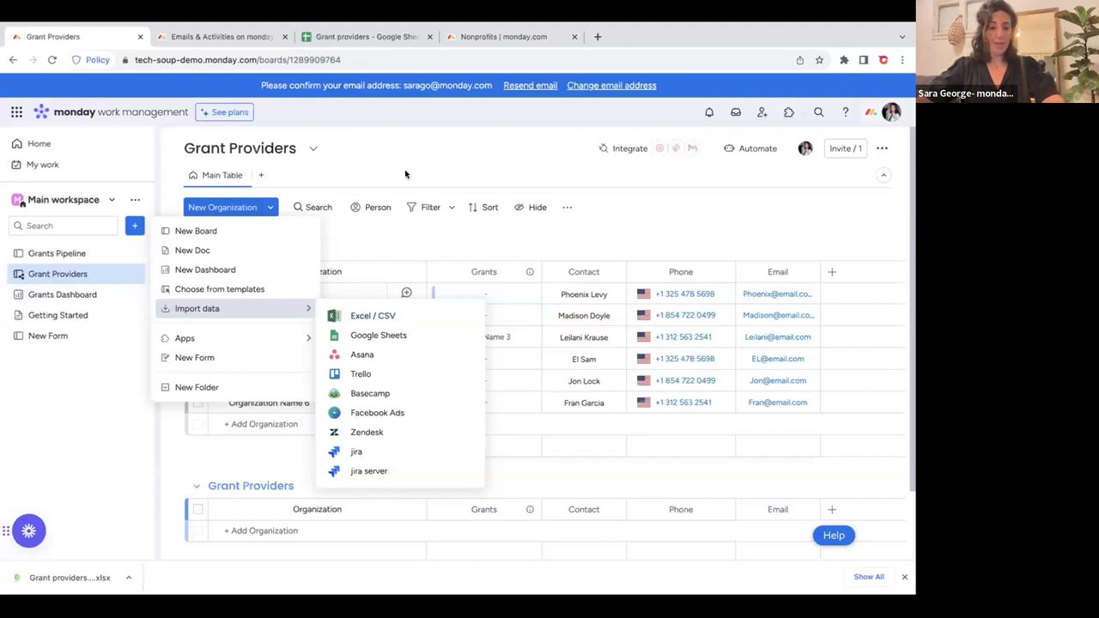
{"action": "left_click", "coordinate": [403, 175]}
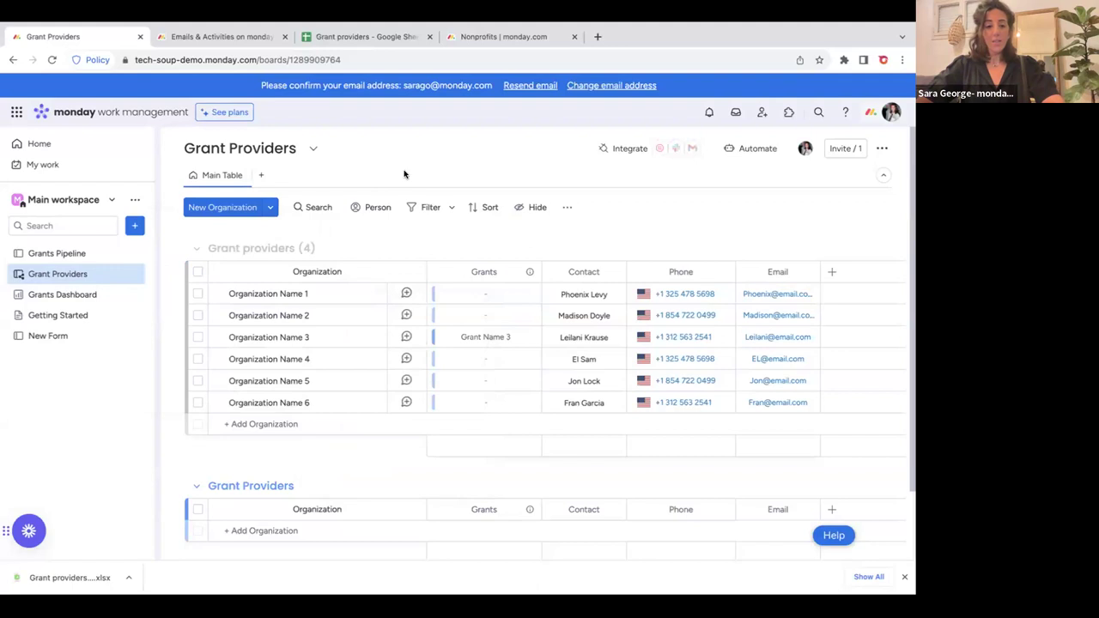
Rename the Due Date column to Date on the Grants Pipeline board.
{"action": "left_click", "coordinate": [74, 254]}
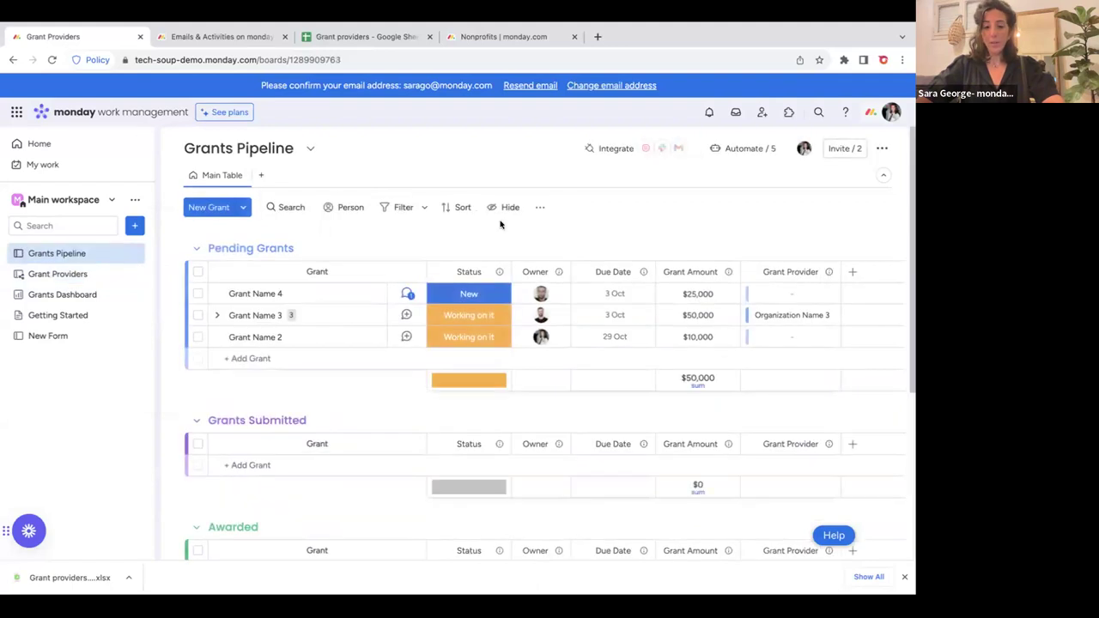
{"action": "left_click", "coordinate": [588, 270]}
{"action": "left_click", "coordinate": [625, 269]}
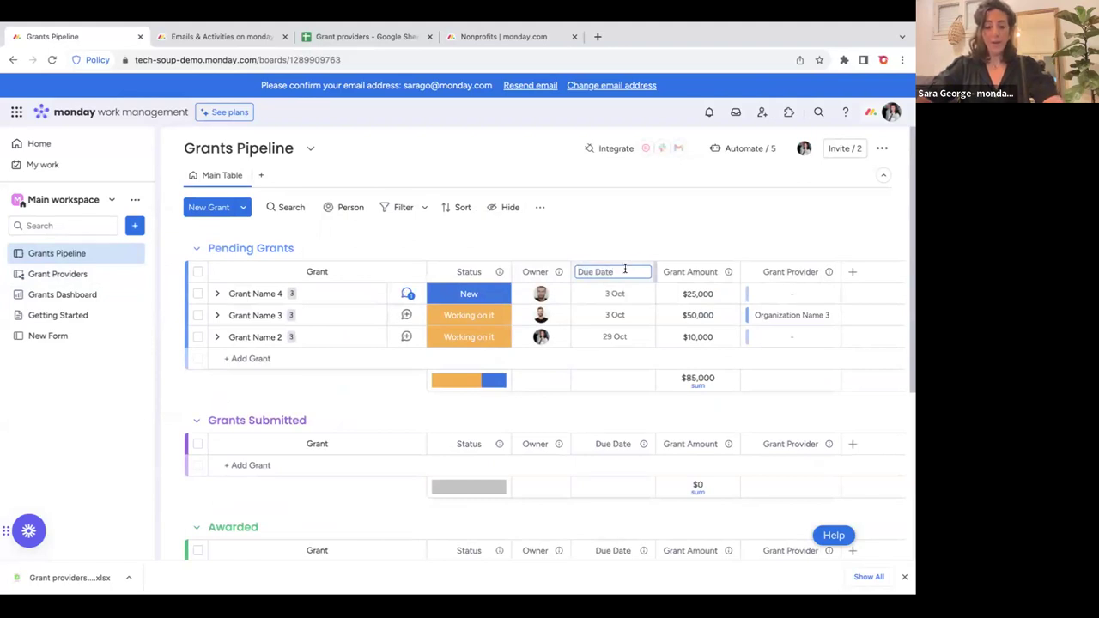
{"action": "left_click_drag", "start_coordinate": [595, 272], "coordinate": [572, 272]}
{"action": "key", "text": "BackSpace"}
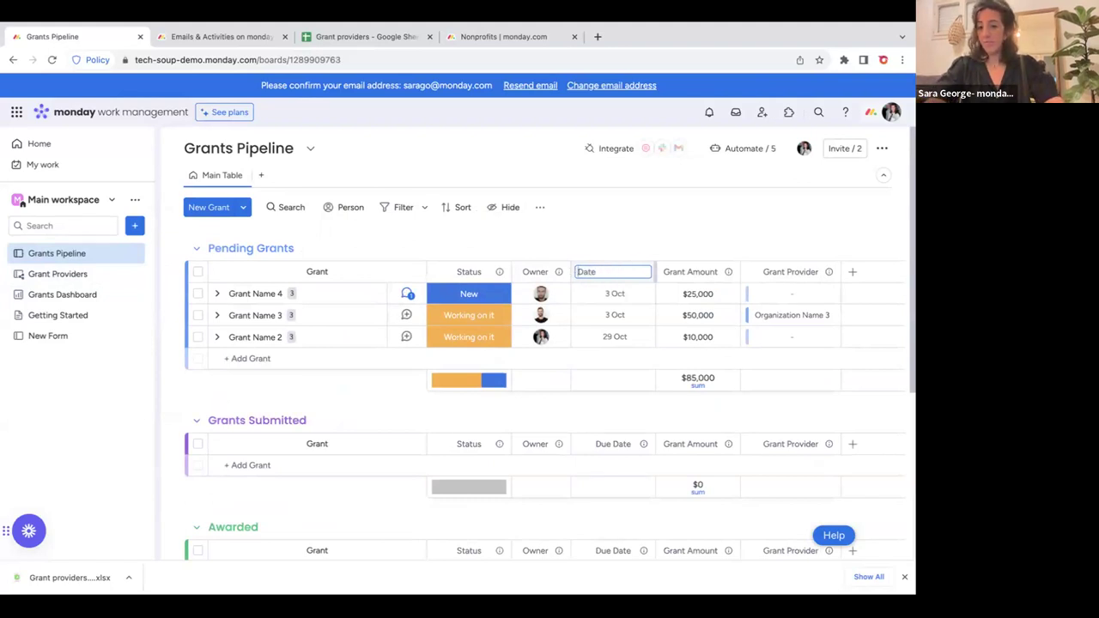
{"action": "left_click", "coordinate": [596, 245]}
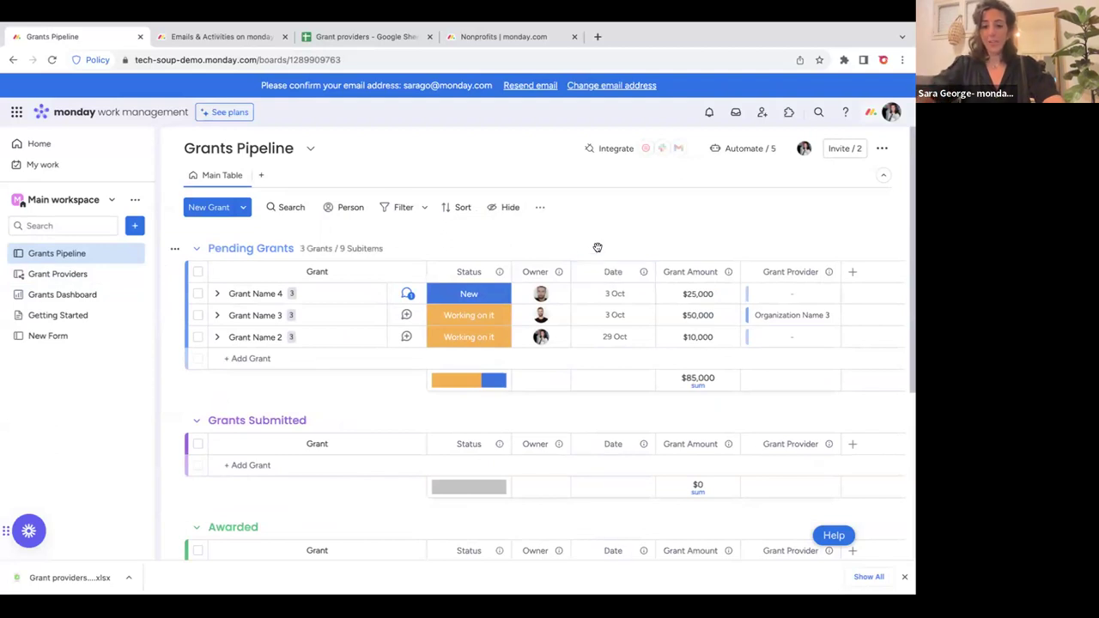
Rename the Grant Amount column to Amount.
{"action": "left_click", "coordinate": [671, 271]}
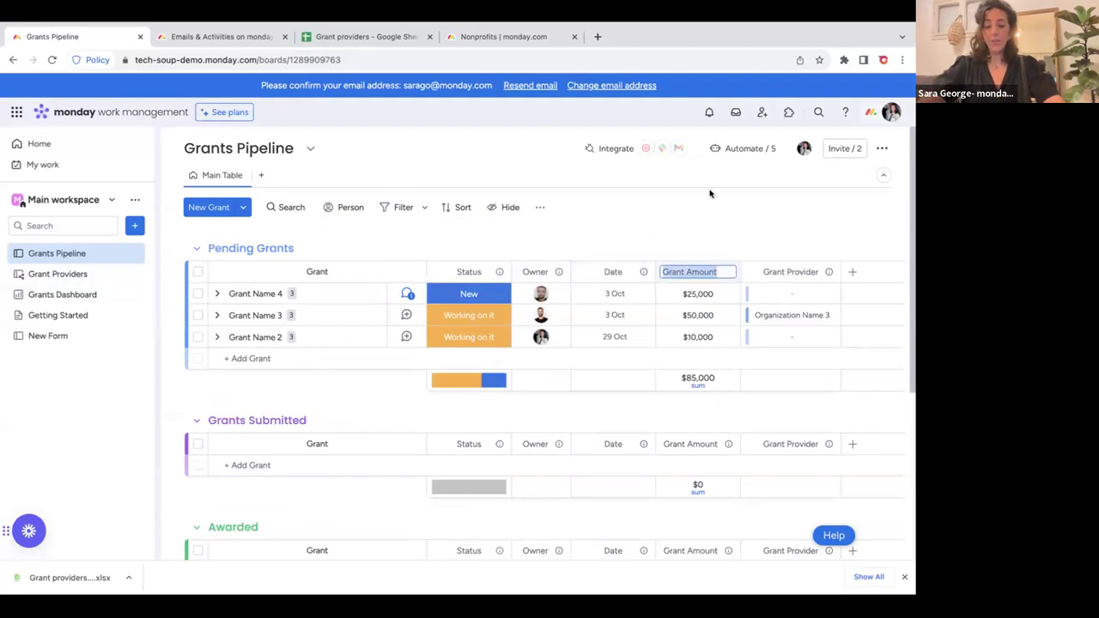
{"action": "key", "text": "BackSpace"}
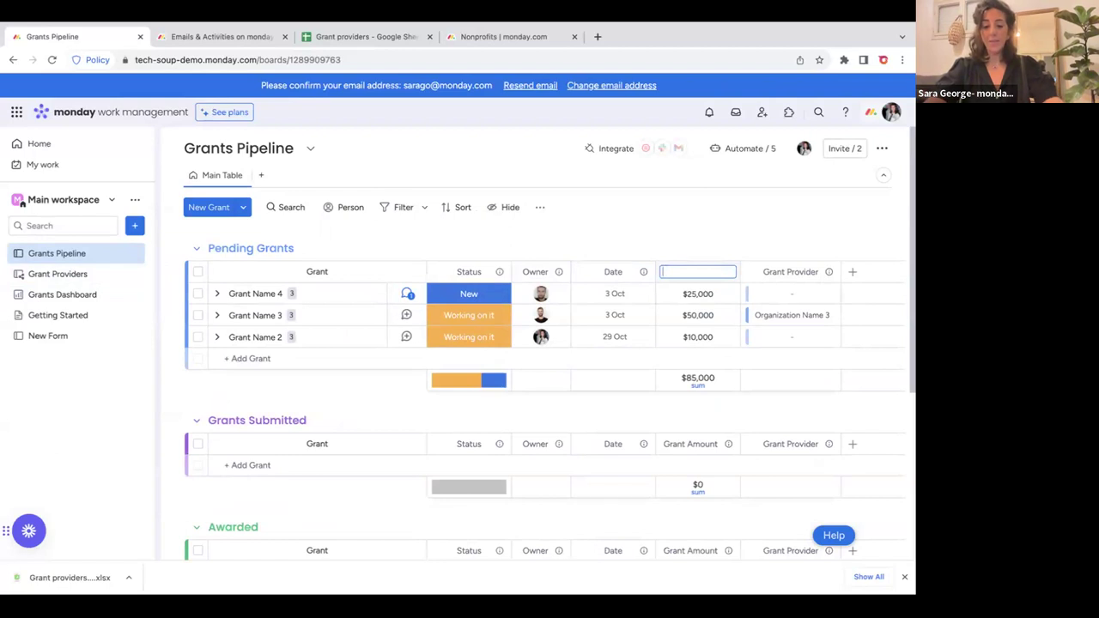
{"action": "type", "text": "Amount"}
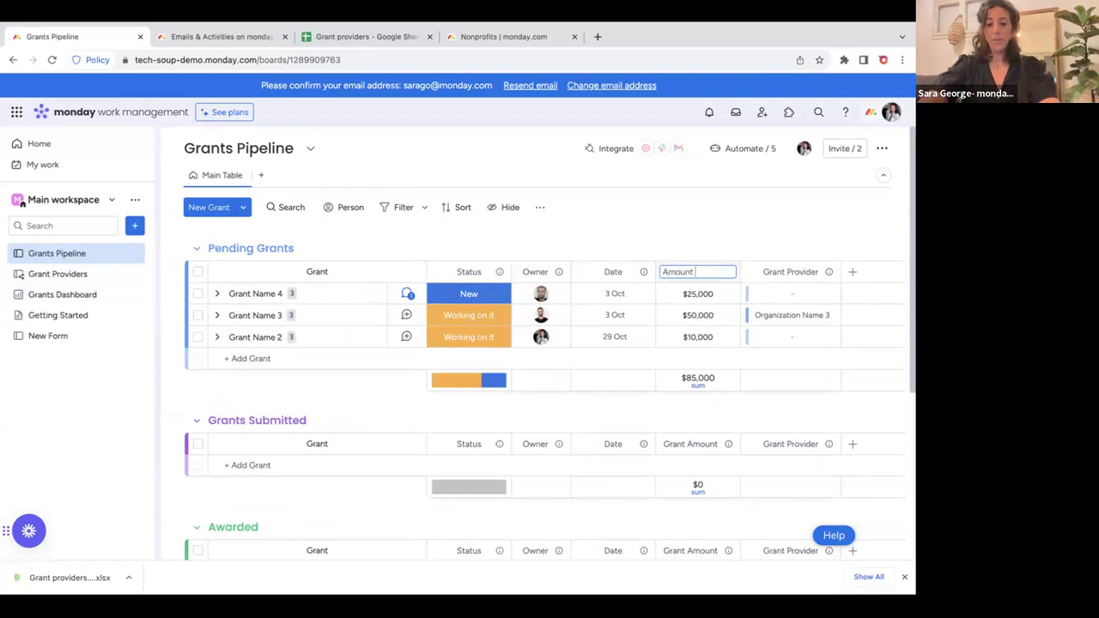
{"action": "key", "text": "Return"}
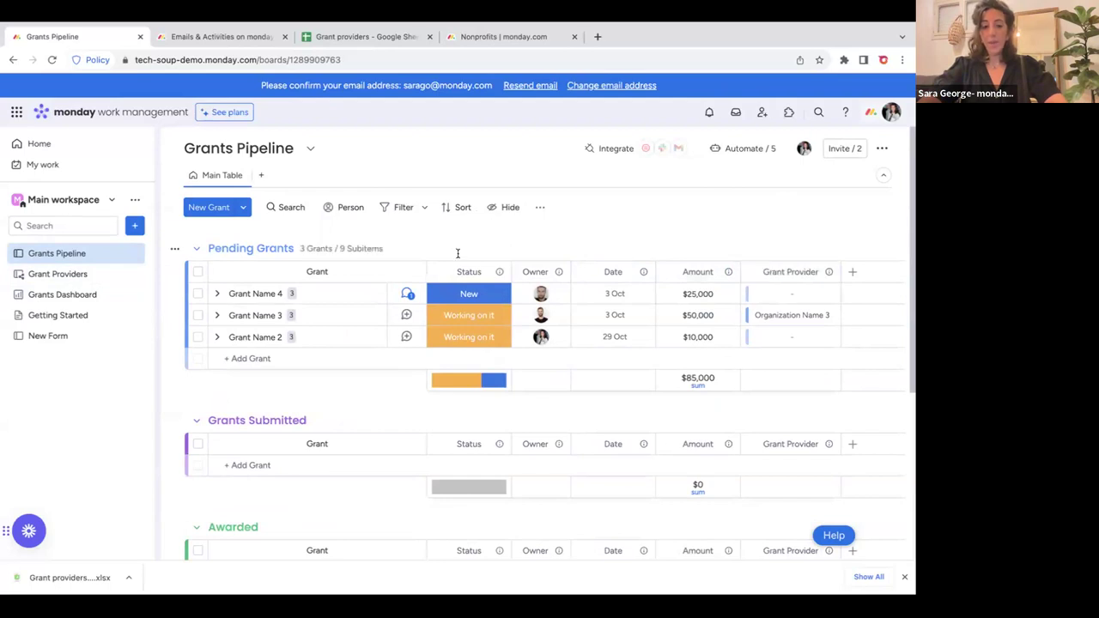
{"action": "left_click", "coordinate": [853, 273]}
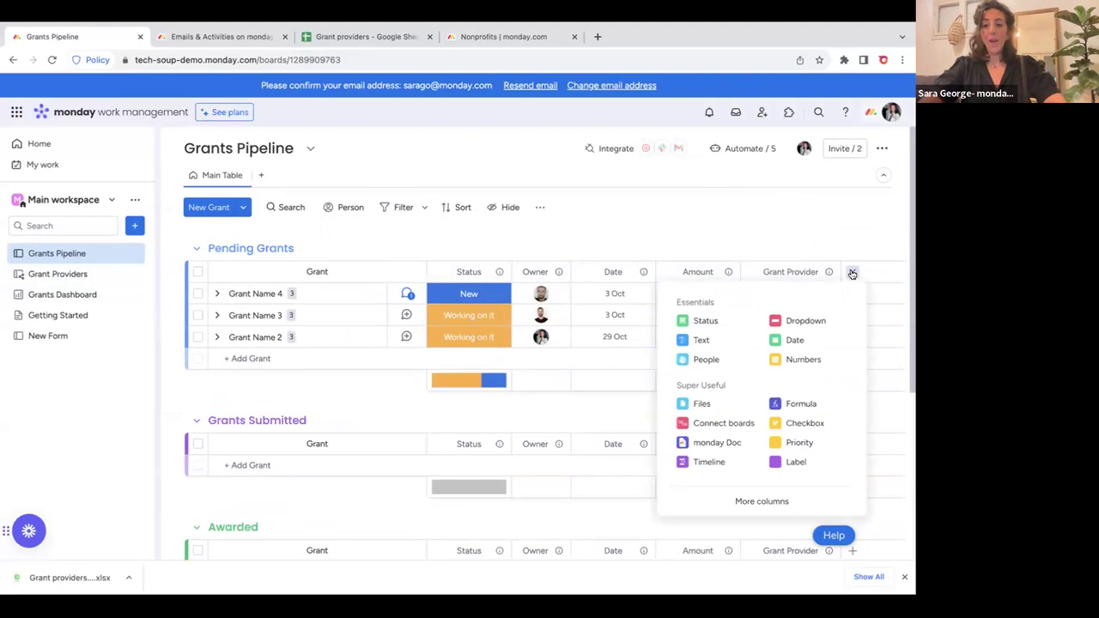
{"action": "left_click", "coordinate": [756, 499]}
{"action": "left_click", "coordinate": [634, 423]}
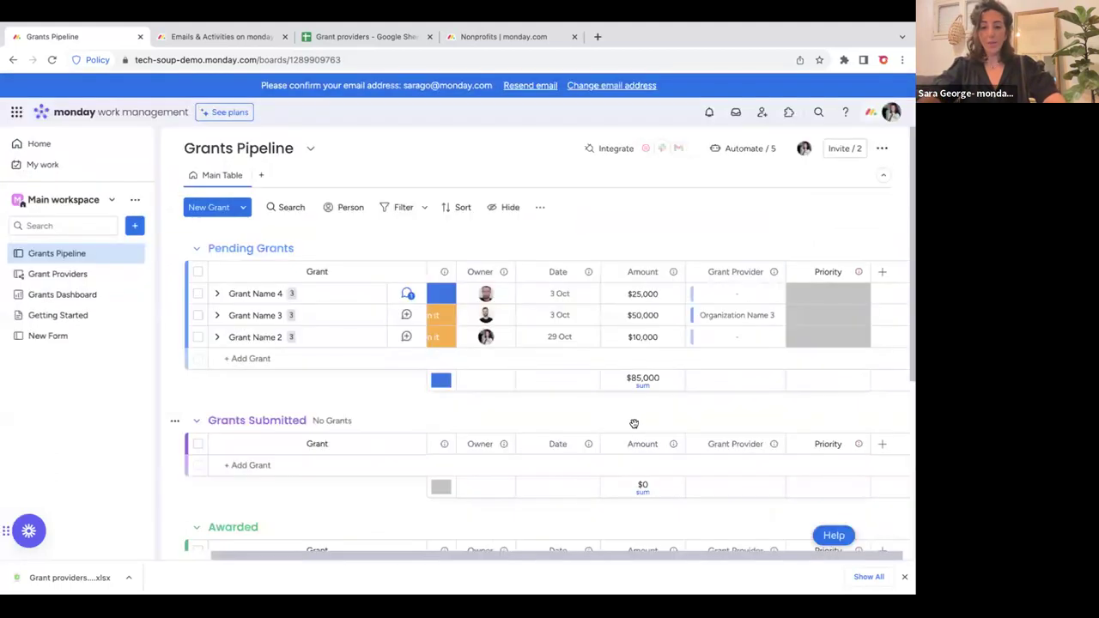
{"action": "left_click", "coordinate": [813, 297]}
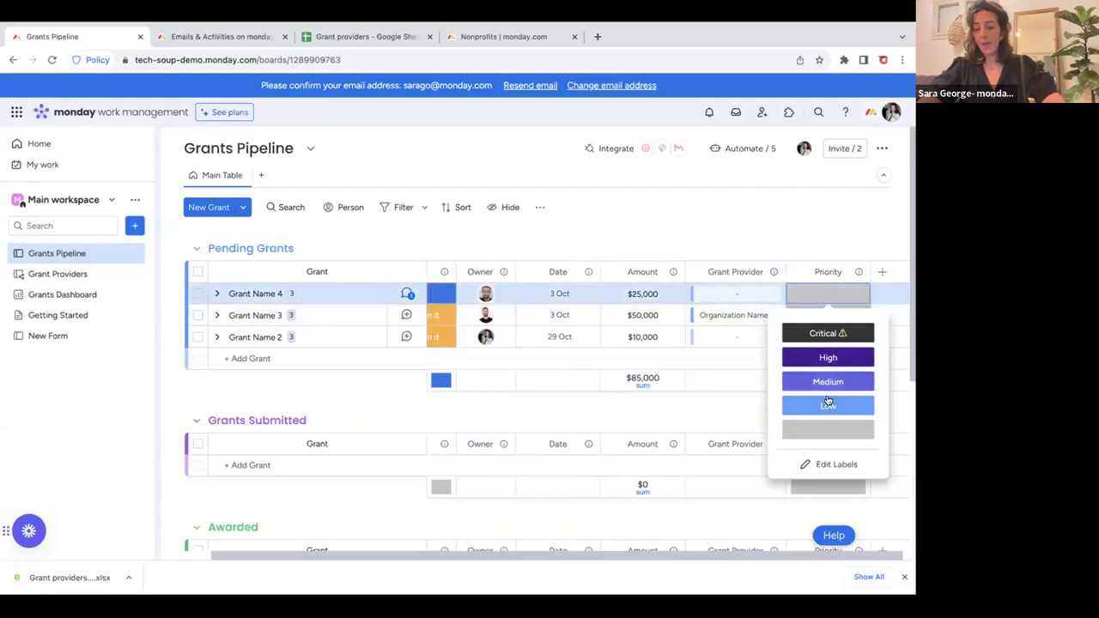
{"action": "left_click", "coordinate": [834, 464]}
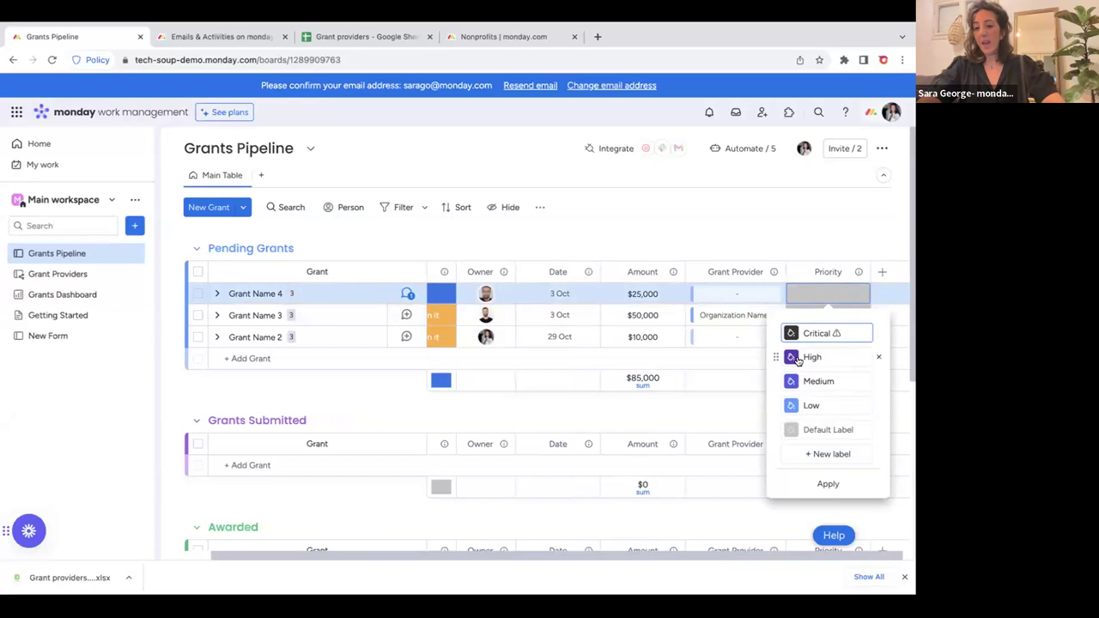
{"action": "left_click", "coordinate": [794, 357]}
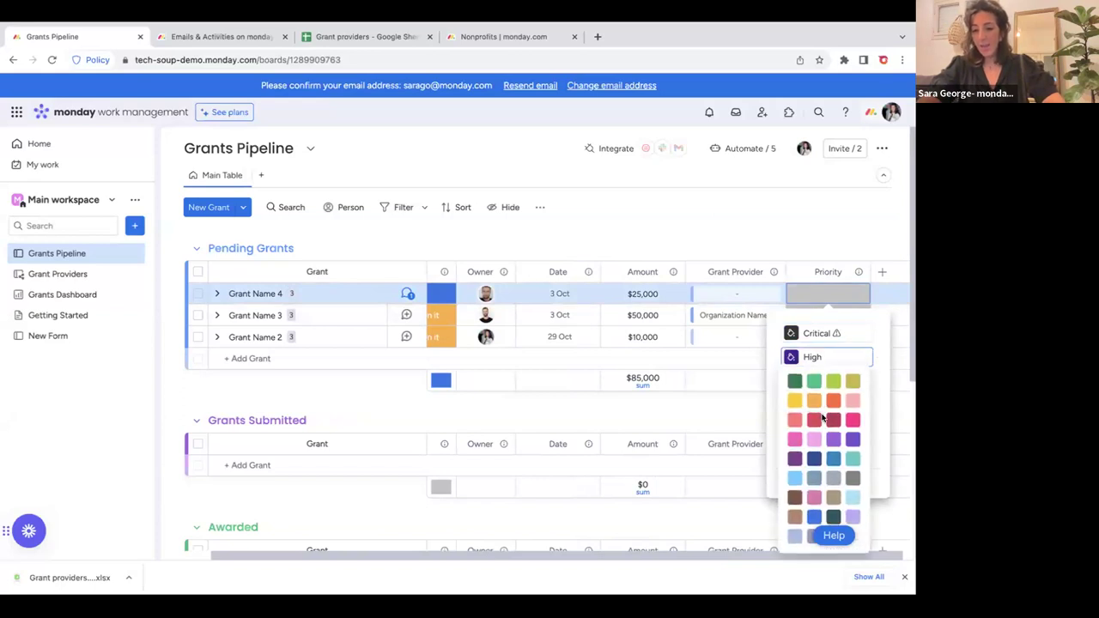
{"action": "left_click", "coordinate": [814, 419]}
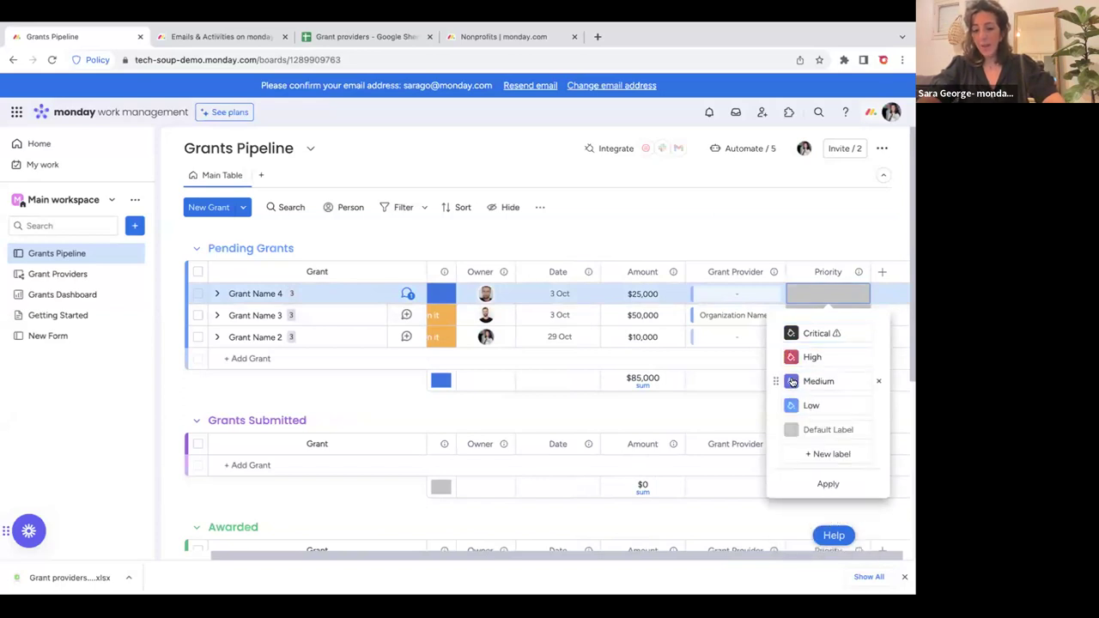
{"action": "left_click", "coordinate": [791, 382]}
{"action": "left_click", "coordinate": [814, 222]}
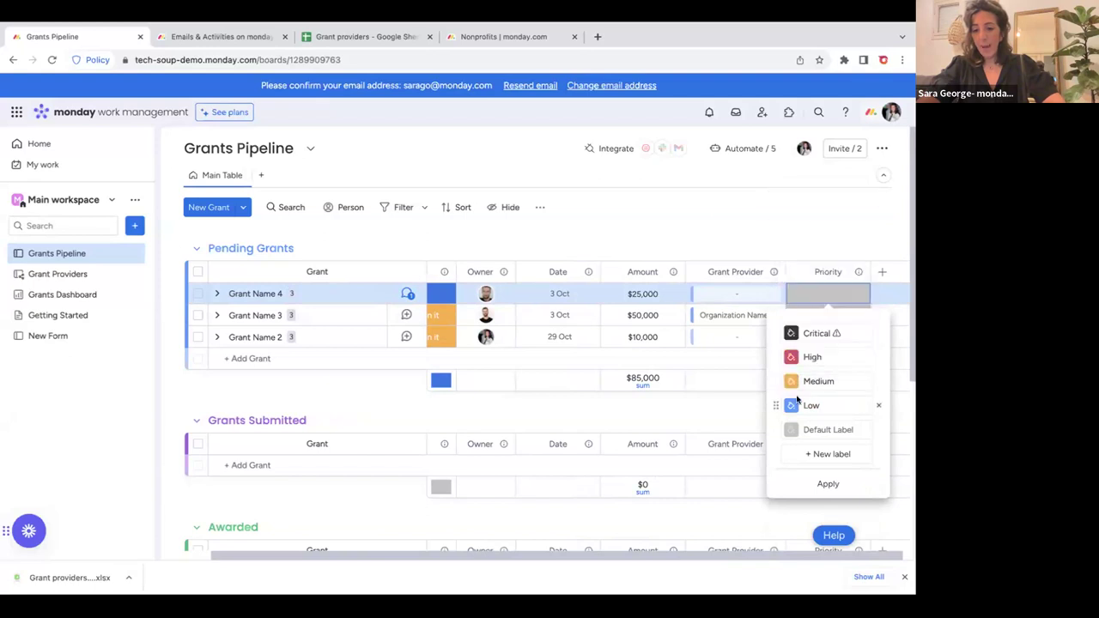
{"action": "left_click", "coordinate": [790, 406]}
{"action": "left_click", "coordinate": [815, 226]}
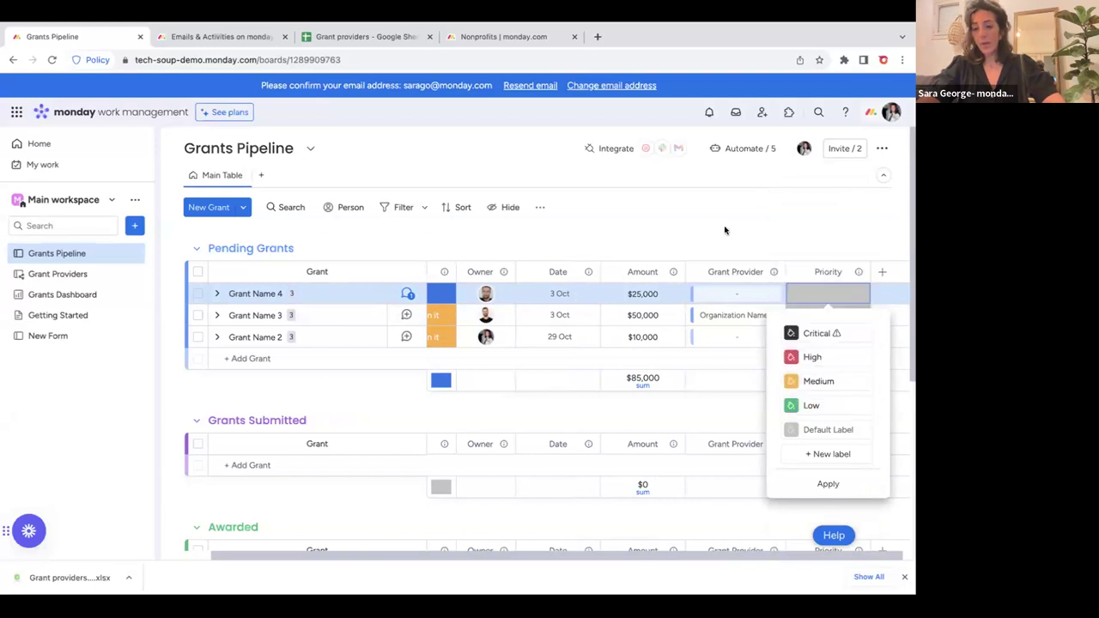
{"action": "left_click", "coordinate": [730, 237]}
{"action": "left_click", "coordinate": [797, 300]}
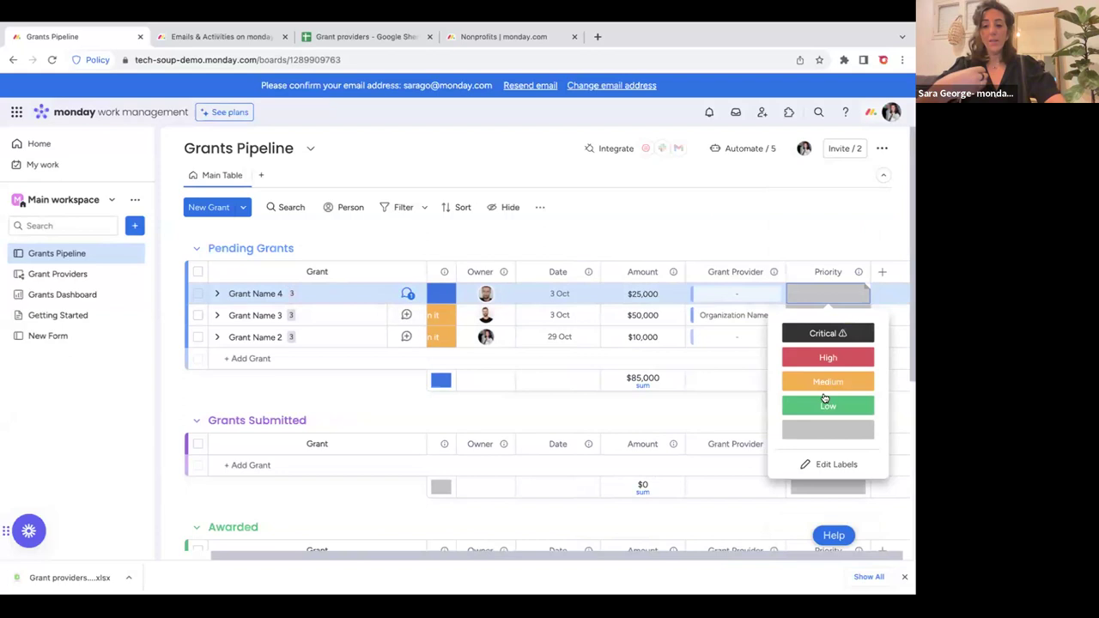
{"action": "left_click", "coordinate": [840, 466]}
{"action": "left_click", "coordinate": [810, 403]}
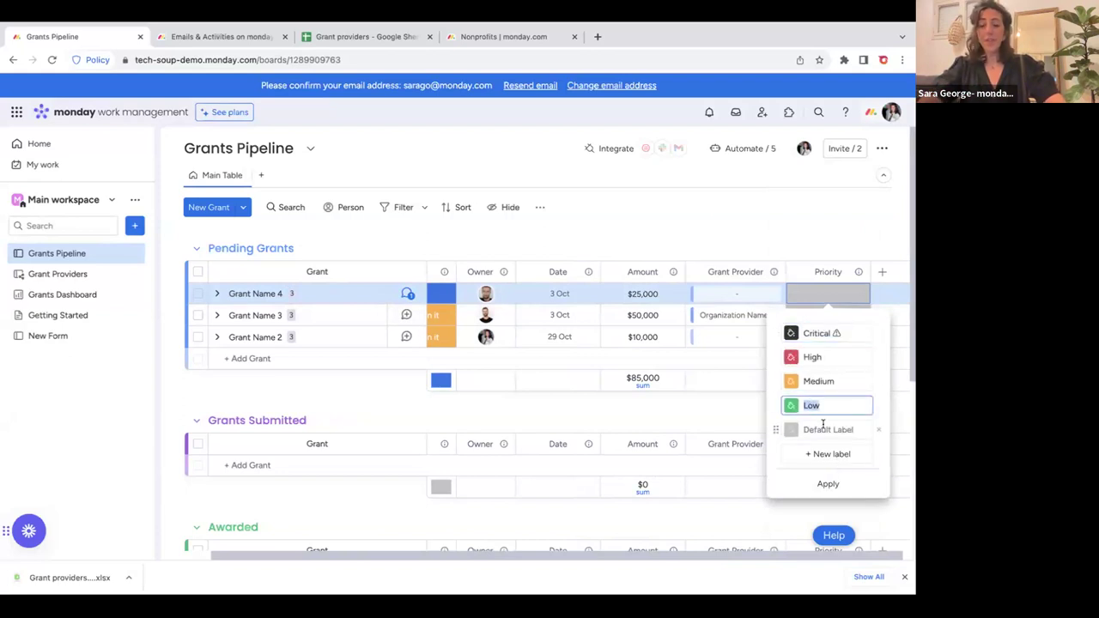
{"action": "left_click", "coordinate": [794, 244]}
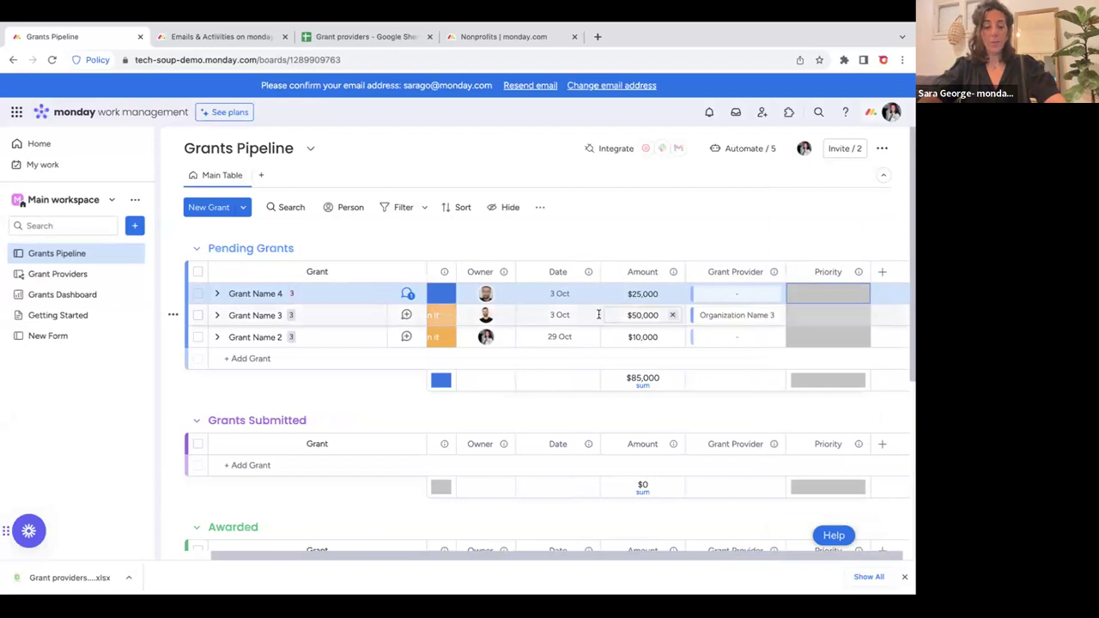
Collapse the Awarded, Declined, Grants Submitted and Pending Grants groups, then open Grants Dashboard.
{"action": "scroll", "coordinate": [599, 314], "scroll_direction": "left", "scroll_amount": 3}
{"action": "scroll", "coordinate": [242, 374], "scroll_direction": "down", "scroll_amount": 5}
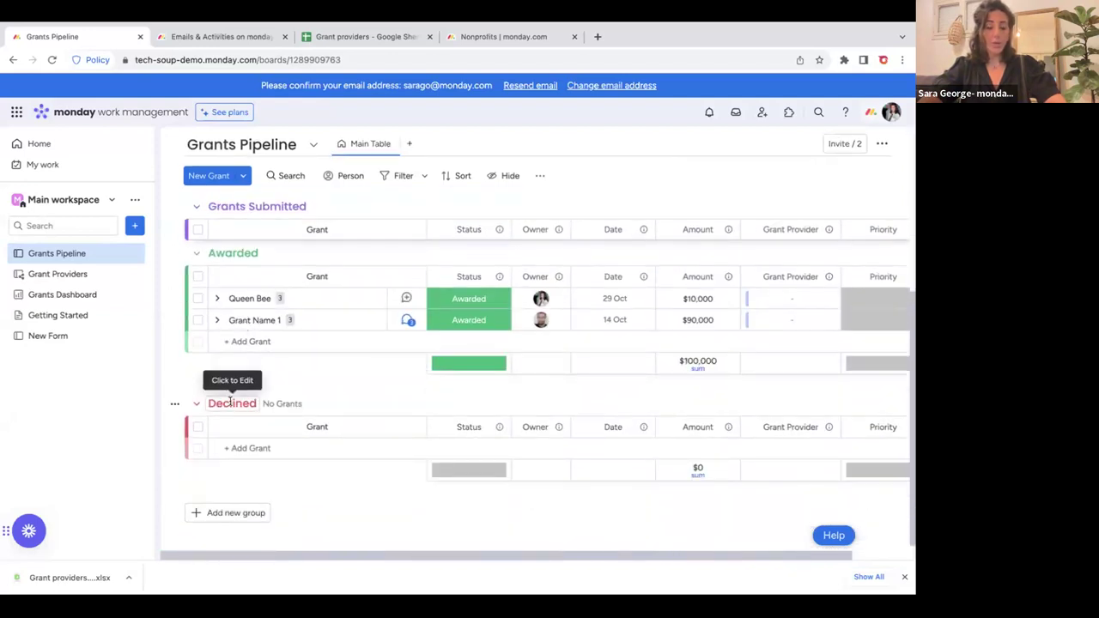
{"action": "scroll", "coordinate": [230, 402], "scroll_direction": "up", "scroll_amount": 1}
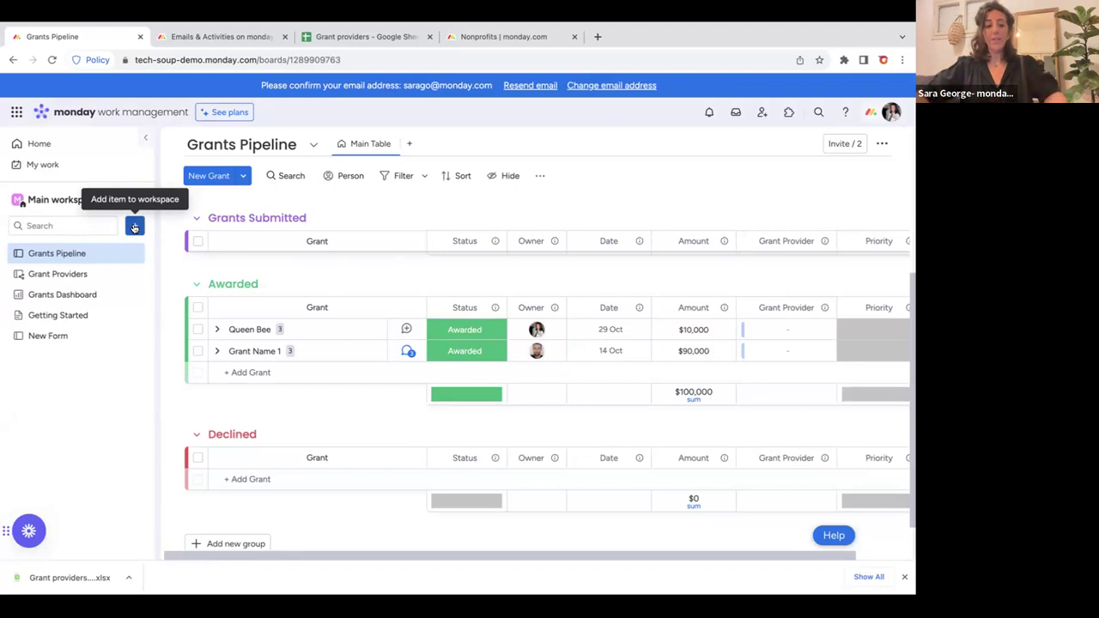
{"action": "left_click", "coordinate": [194, 282]}
{"action": "left_click", "coordinate": [195, 390]}
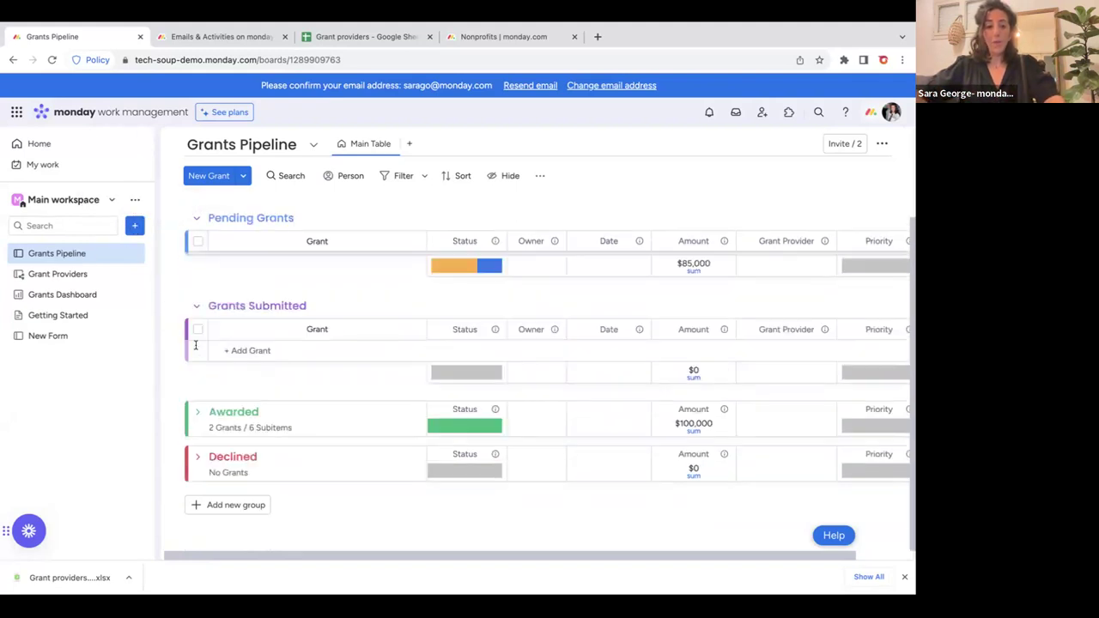
{"action": "left_click", "coordinate": [196, 306]}
{"action": "left_click", "coordinate": [196, 218]}
{"action": "left_click", "coordinate": [196, 233]}
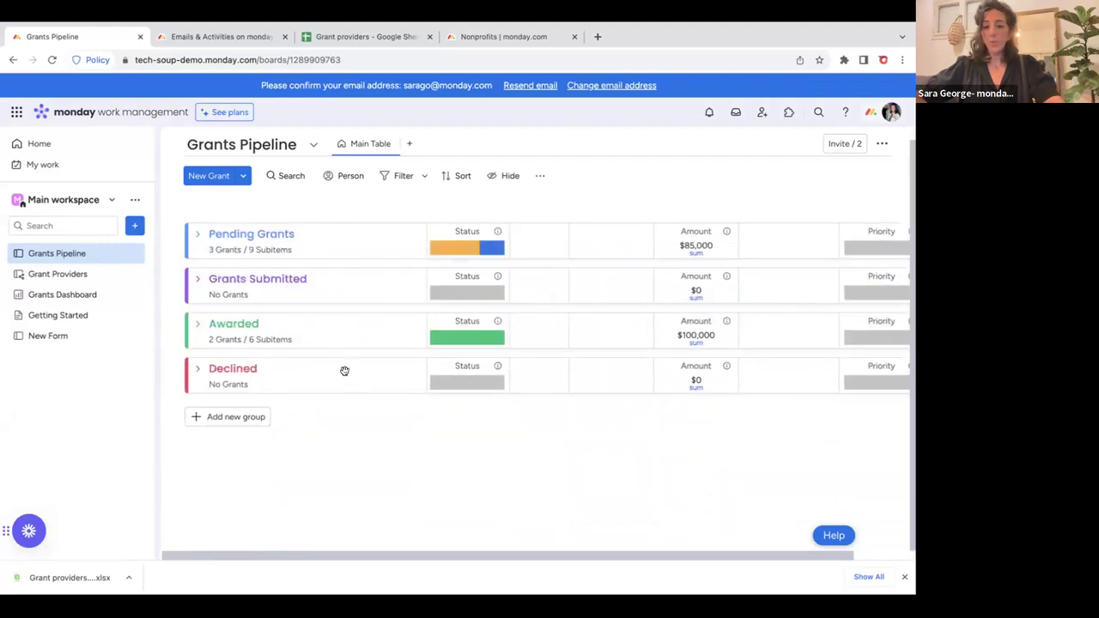
{"action": "left_click", "coordinate": [62, 295]}
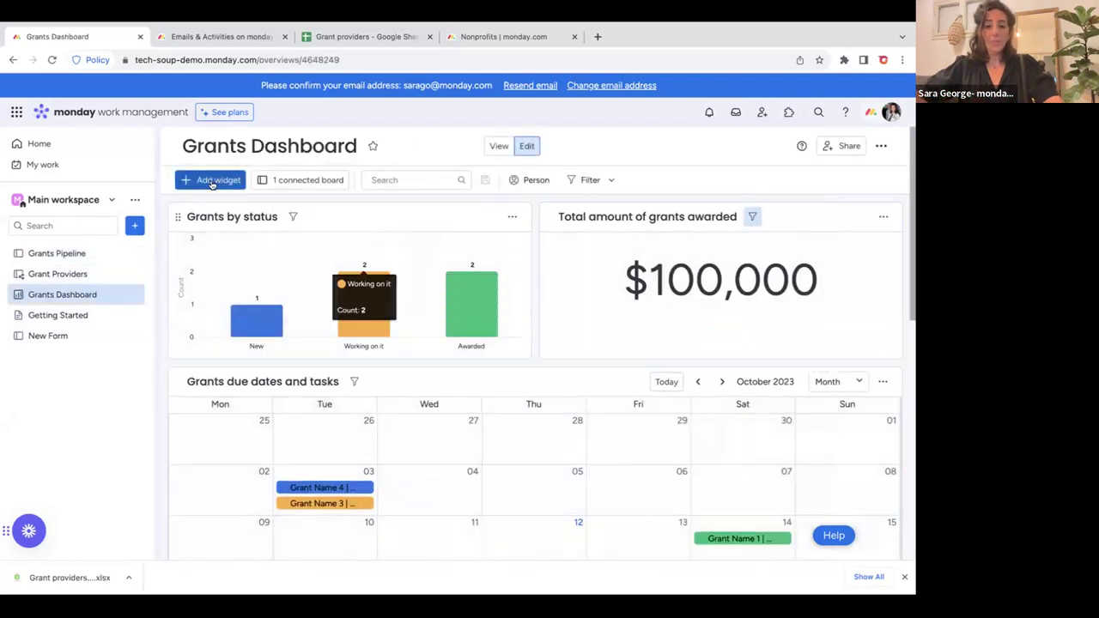
Dismiss the widget list, then pick 'Choose from templates' from the workspace '+' menu.
{"action": "left_click", "coordinate": [205, 181]}
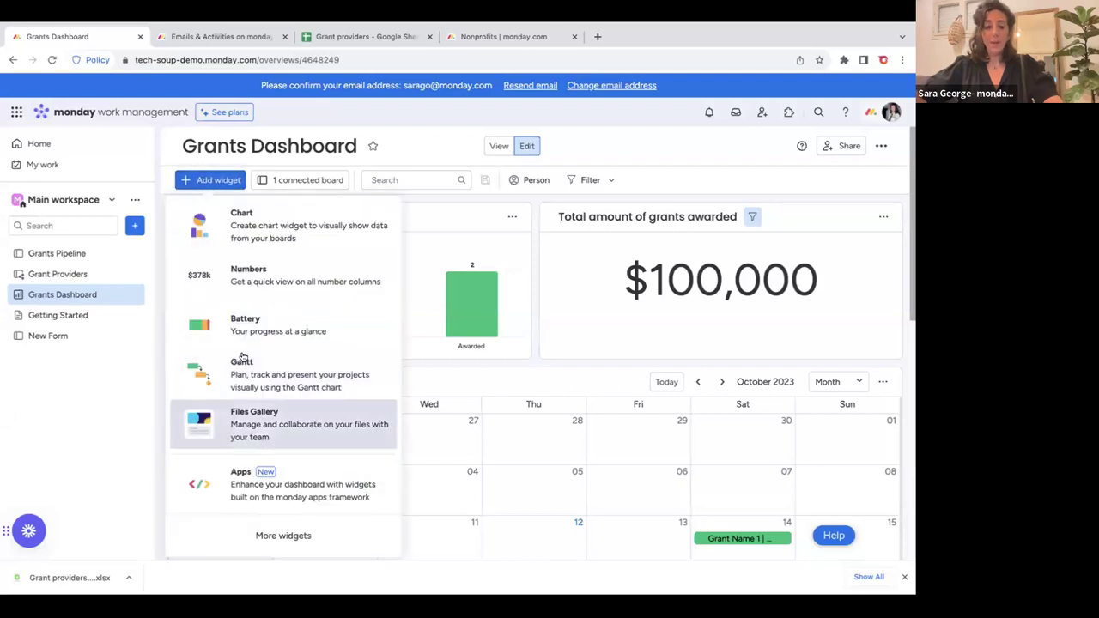
{"action": "left_click", "coordinate": [453, 193]}
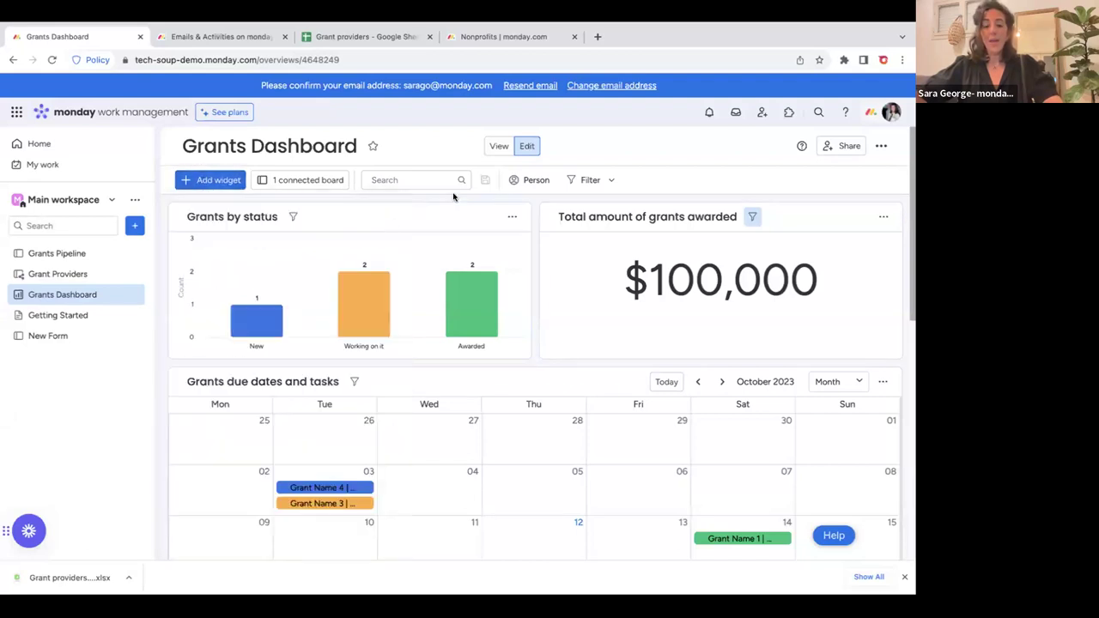
{"action": "left_click", "coordinate": [134, 227]}
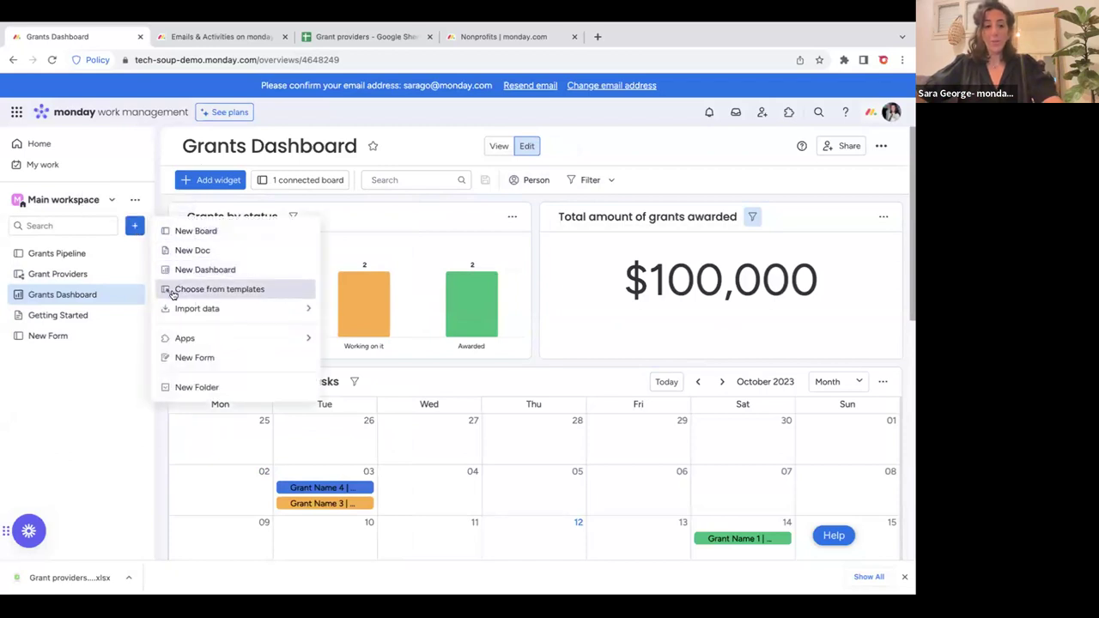
{"action": "left_click", "coordinate": [252, 292]}
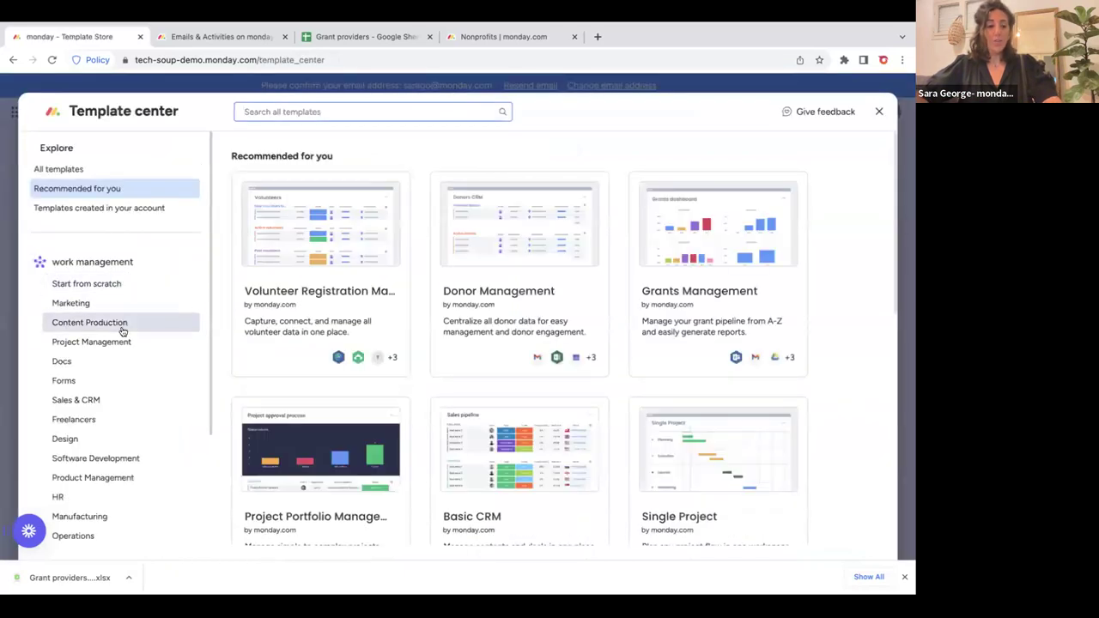
Browse the Nonprofits, Design and HR template categories, ending back on Nonprofits.
{"action": "scroll", "coordinate": [123, 328], "scroll_direction": "down", "scroll_amount": 3}
{"action": "scroll", "coordinate": [123, 328], "scroll_direction": "up", "scroll_amount": 3}
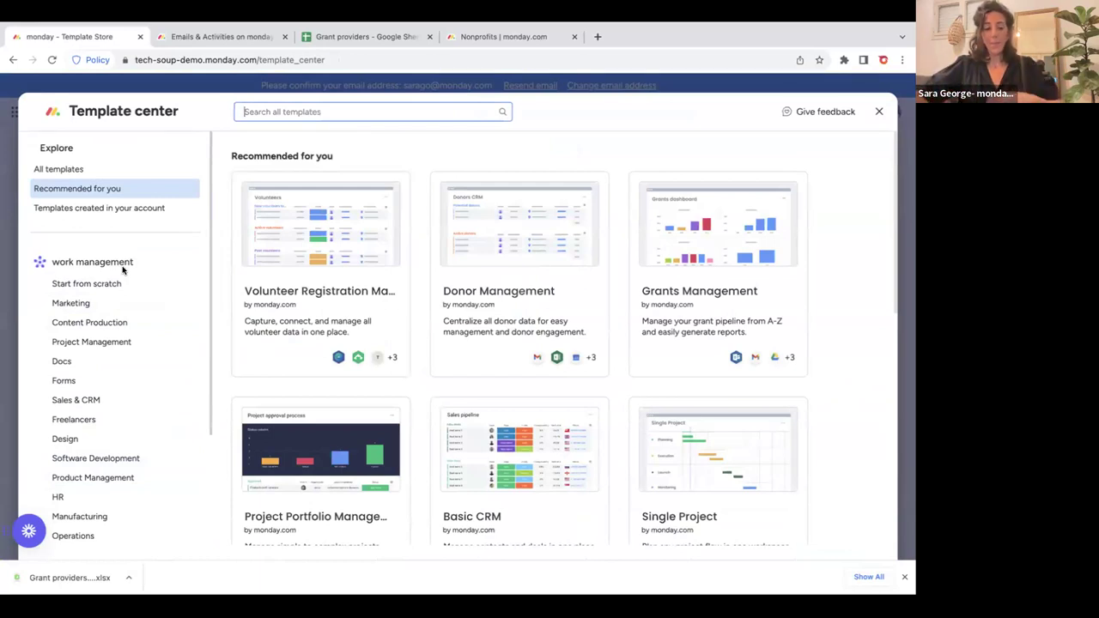
{"action": "scroll", "coordinate": [123, 270], "scroll_direction": "down", "scroll_amount": 2}
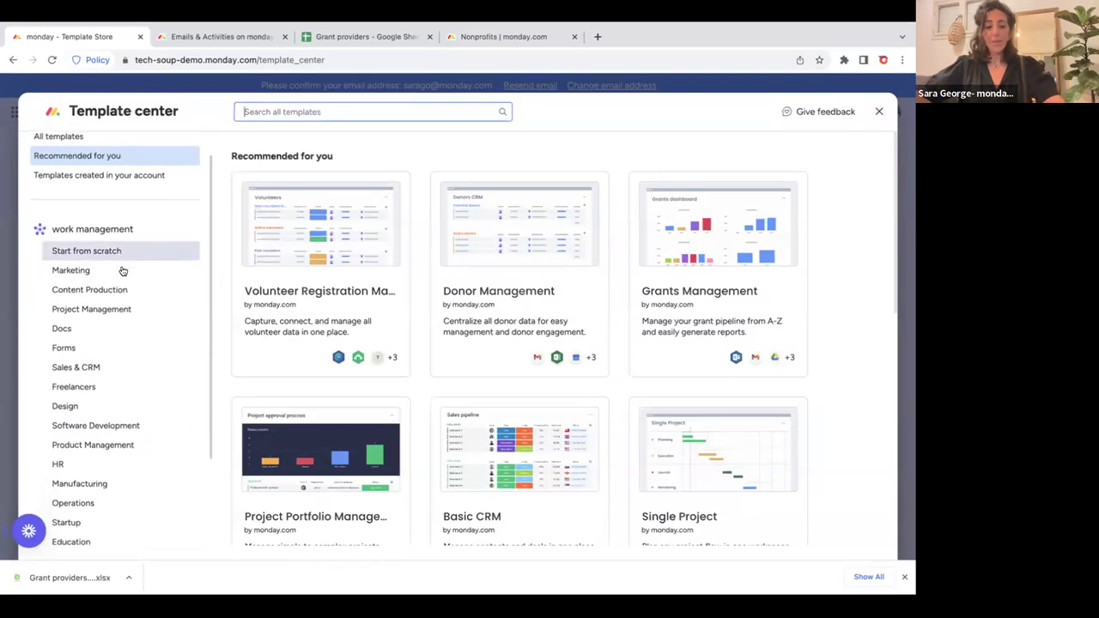
{"action": "scroll", "coordinate": [123, 271], "scroll_direction": "down", "scroll_amount": 3}
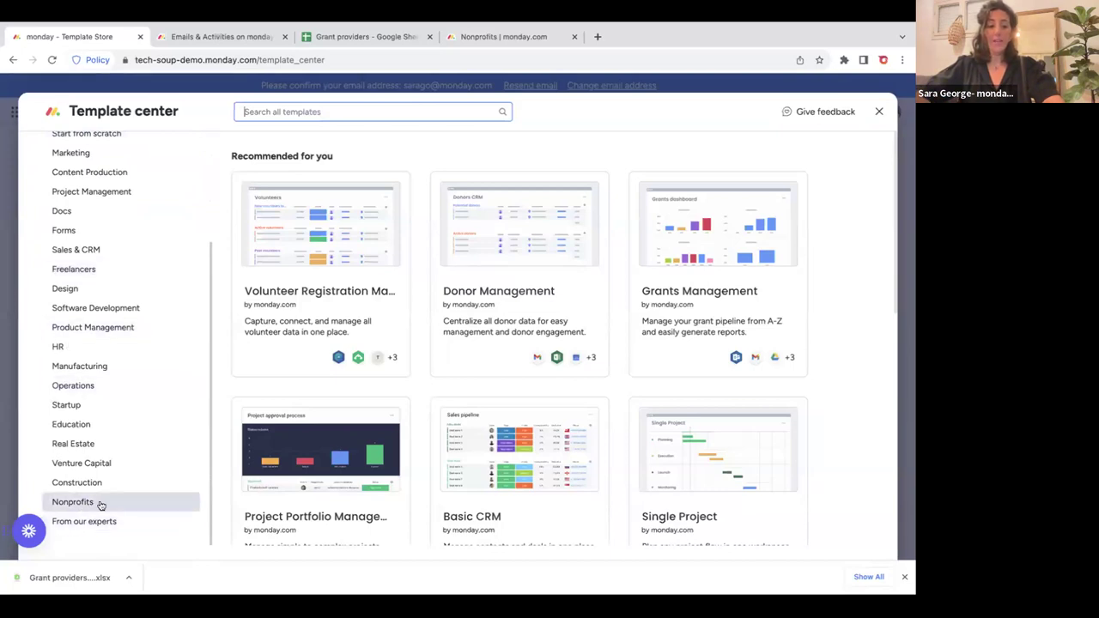
{"action": "left_click", "coordinate": [69, 506]}
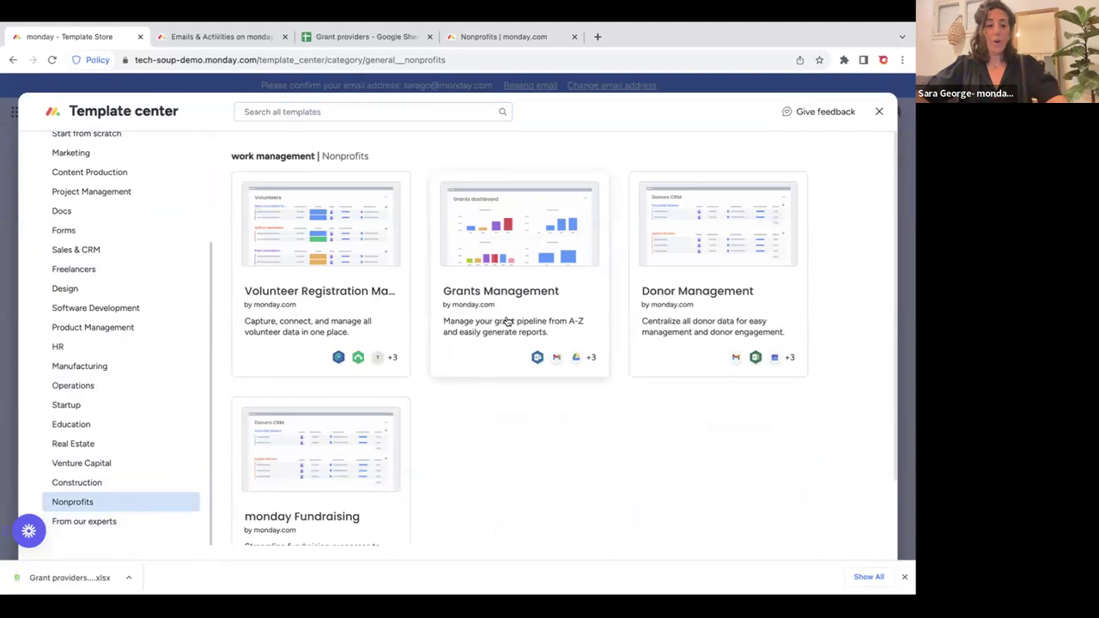
{"action": "left_click", "coordinate": [127, 296]}
{"action": "left_click", "coordinate": [133, 347]}
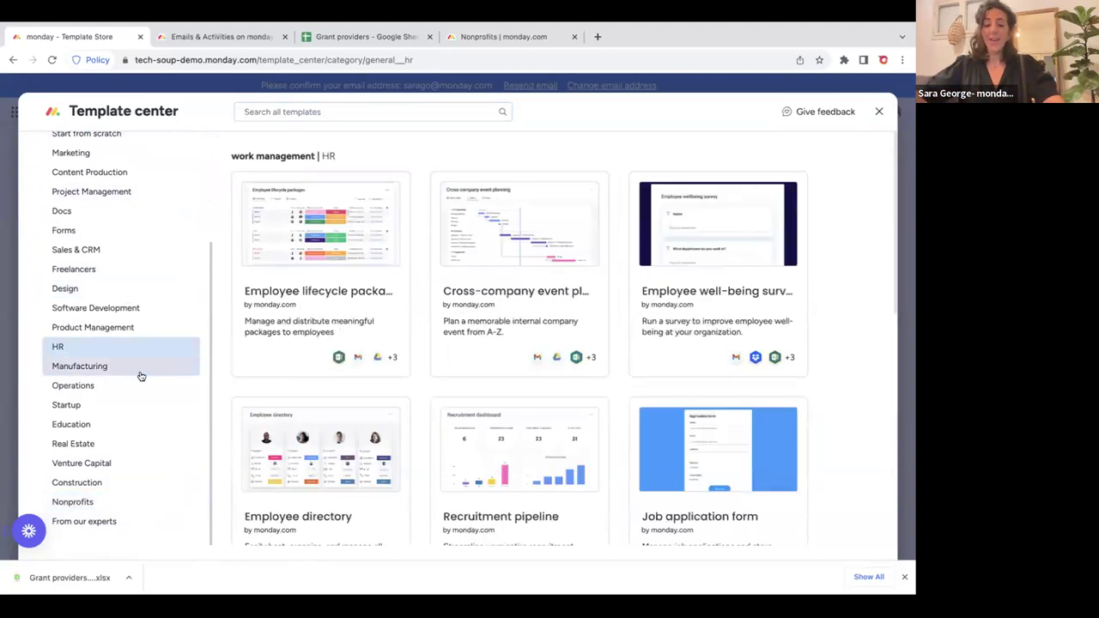
{"action": "left_click", "coordinate": [106, 502]}
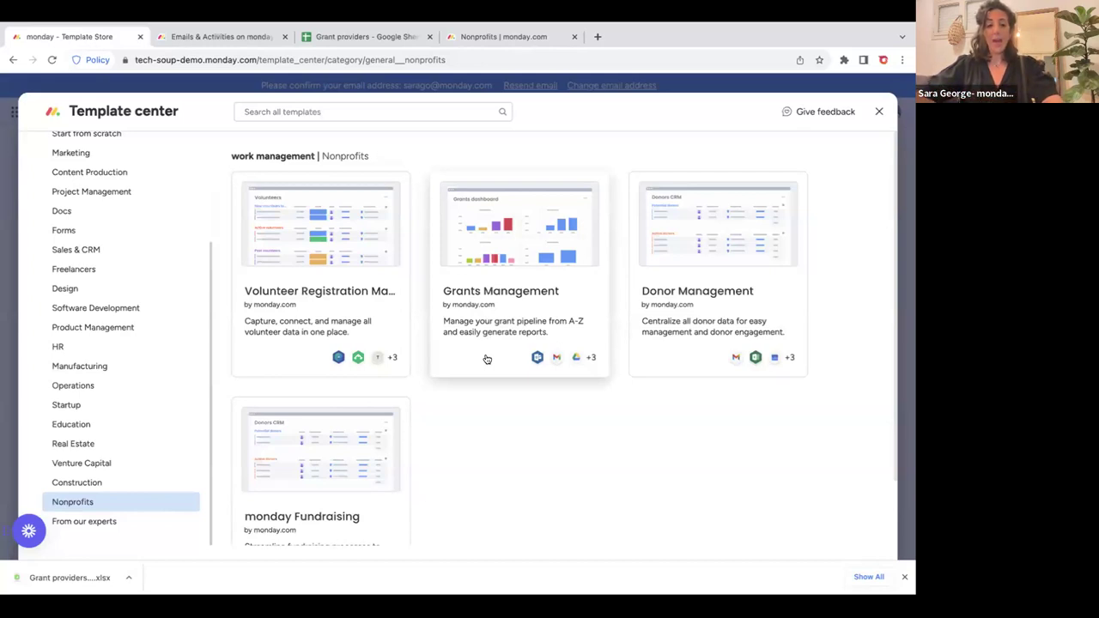
Reopen the Template center and use the Grants Management template.
{"action": "left_click", "coordinate": [879, 111]}
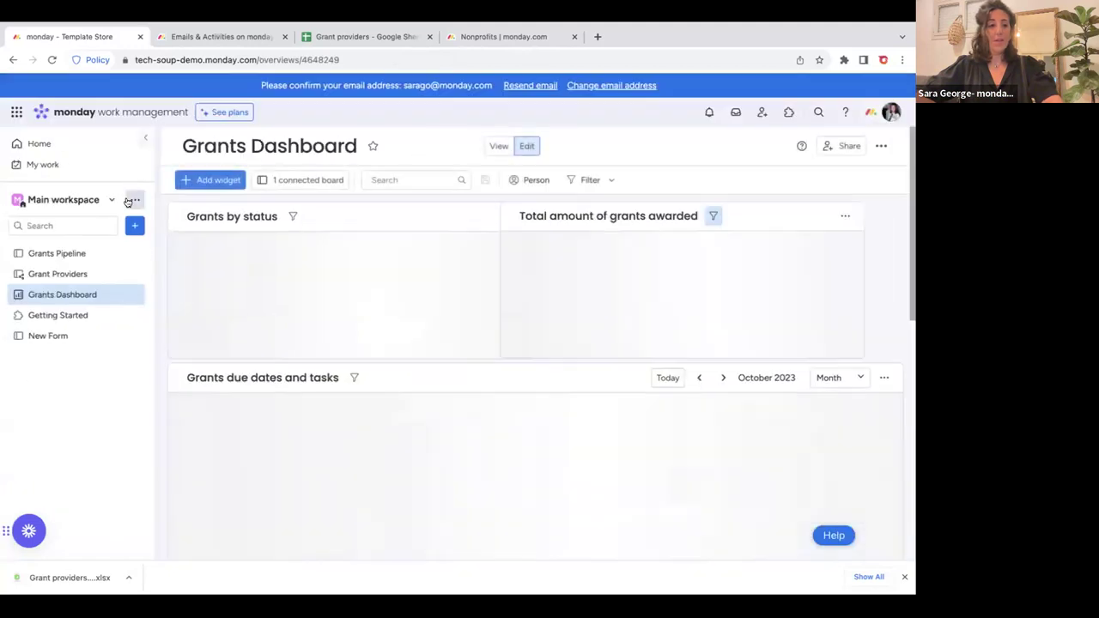
{"action": "left_click", "coordinate": [135, 226]}
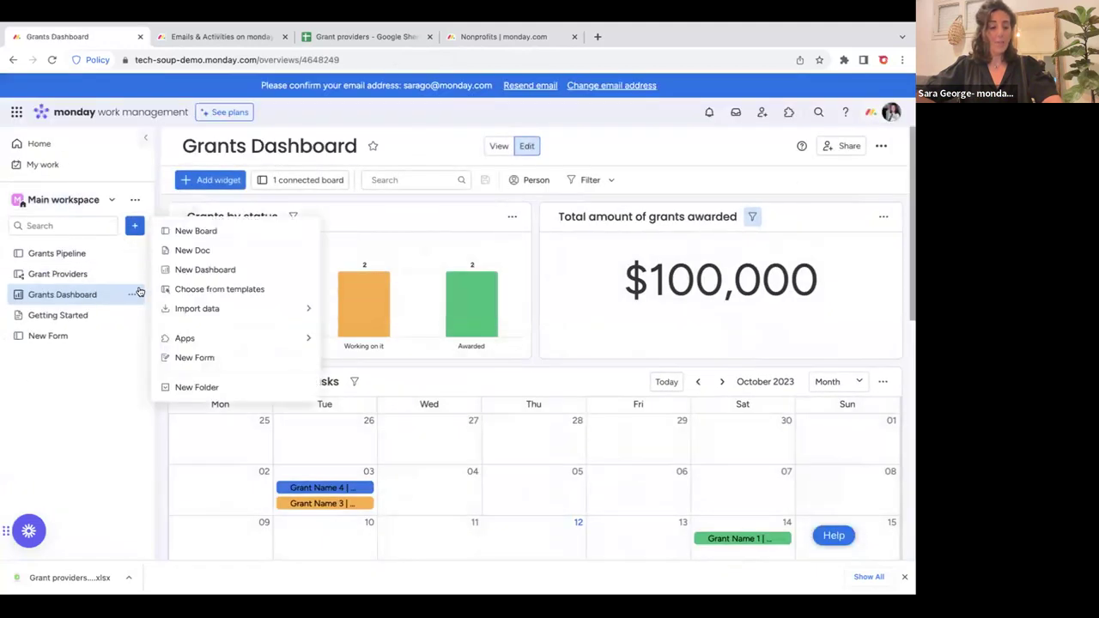
{"action": "left_click", "coordinate": [217, 290]}
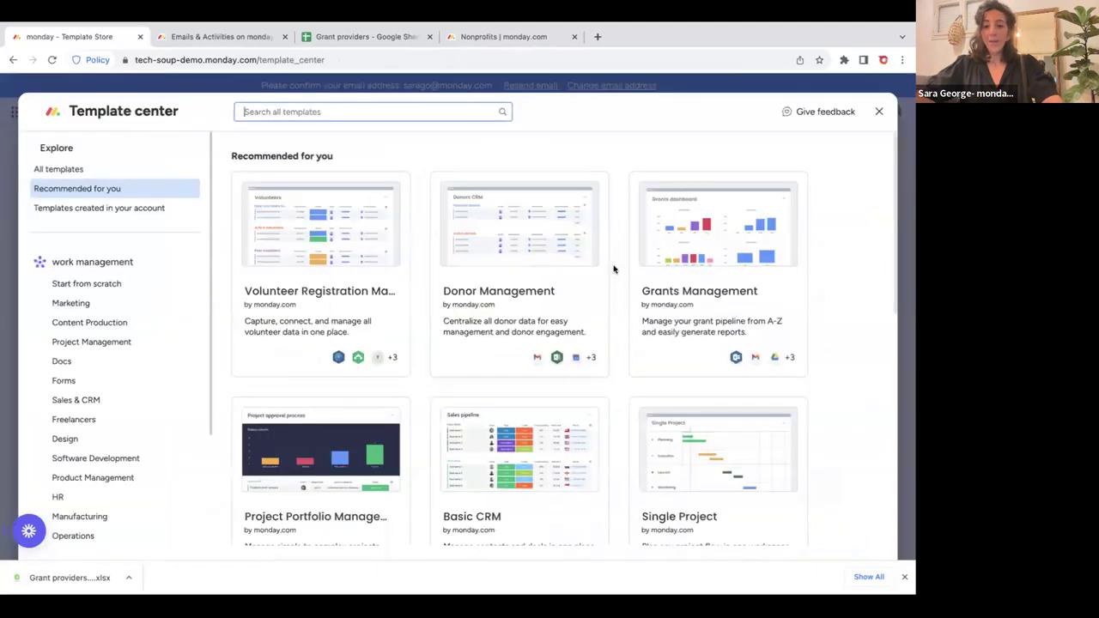
{"action": "left_click", "coordinate": [700, 228]}
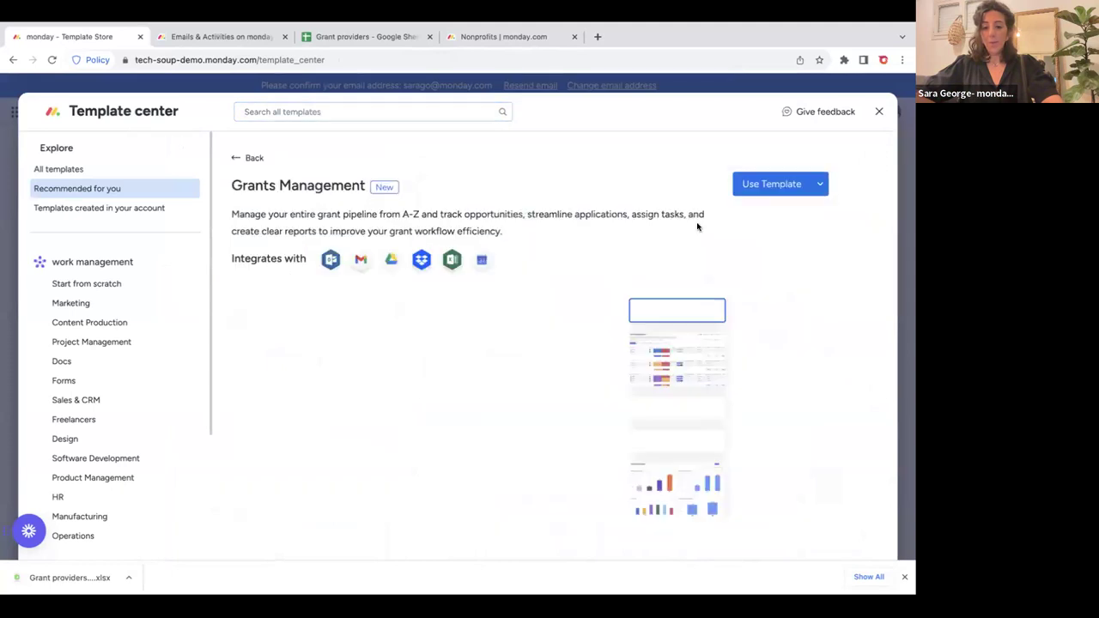
{"action": "left_click", "coordinate": [752, 185]}
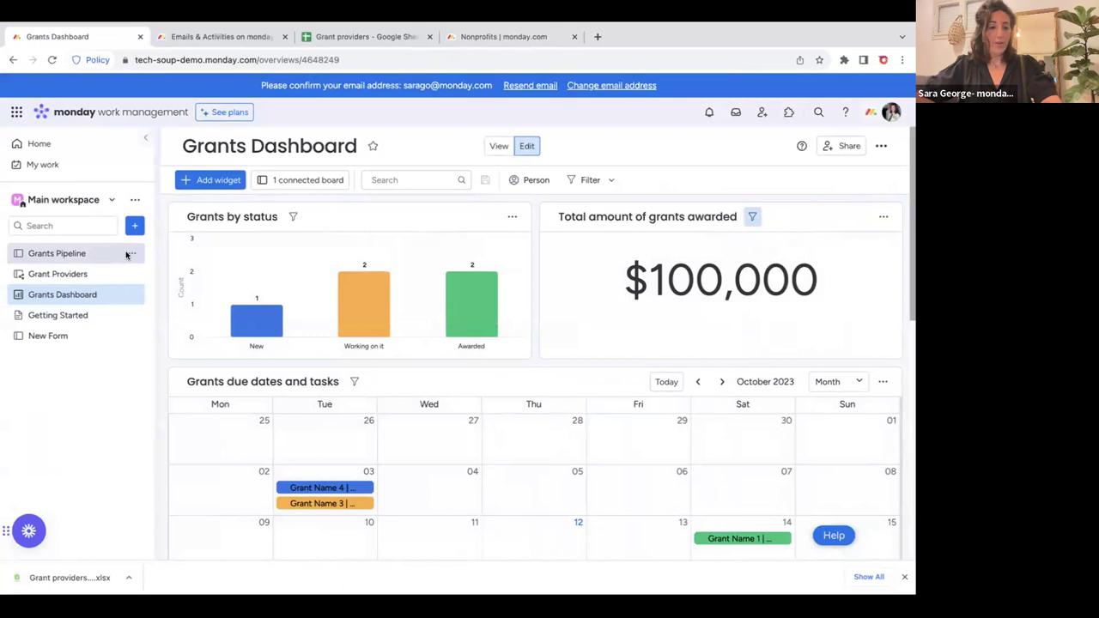
Delete the Grants Pipeline, Grant Providers, Grants Dashboard and Getting Started items, leaving New Form.
{"action": "left_click", "coordinate": [131, 253]}
{"action": "left_click", "coordinate": [160, 431]}
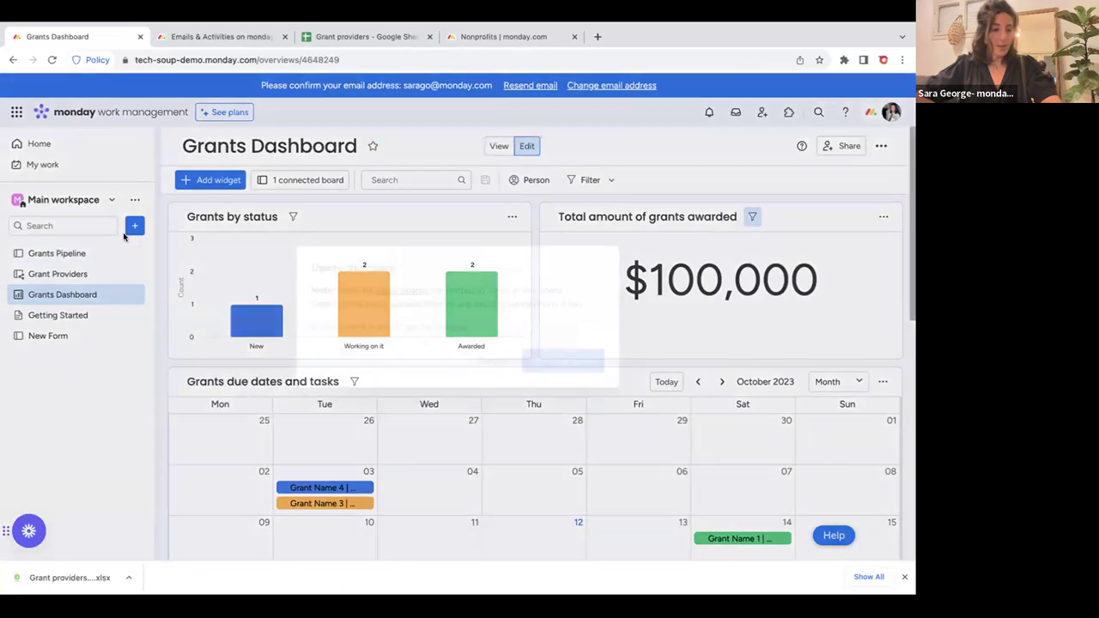
{"action": "left_click", "coordinate": [562, 361]}
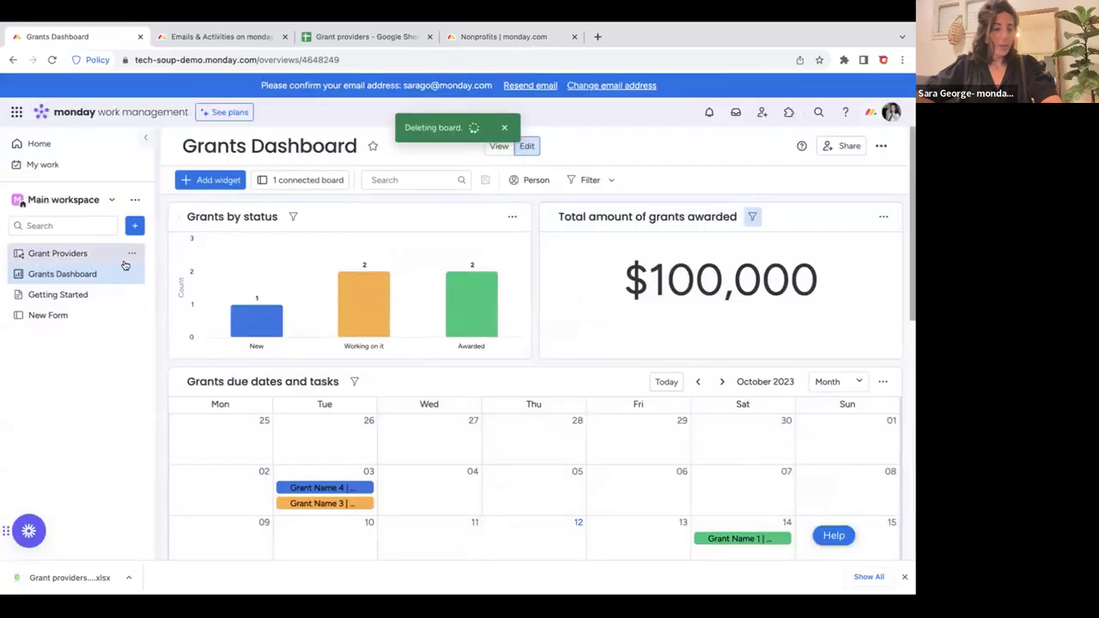
{"action": "left_click", "coordinate": [132, 254]}
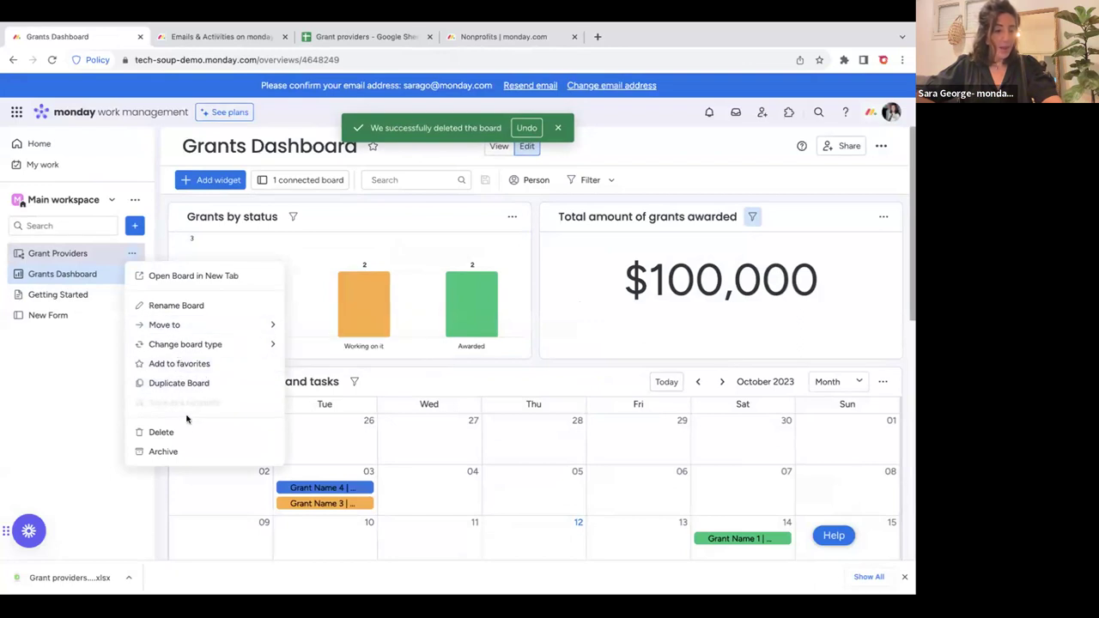
{"action": "left_click", "coordinate": [161, 432]}
{"action": "left_click", "coordinate": [132, 253]}
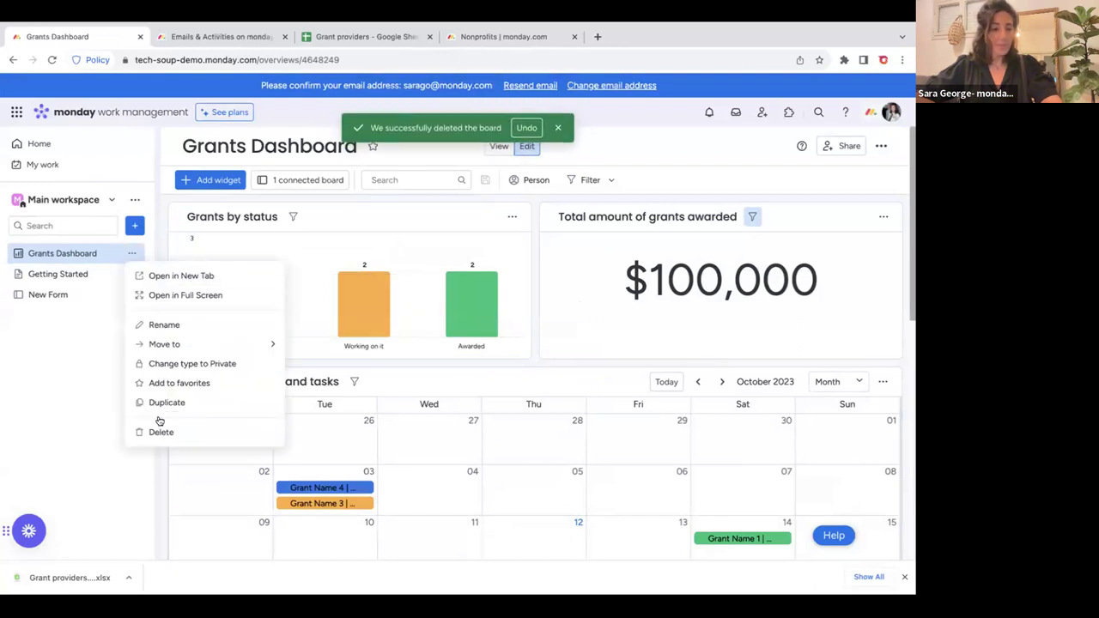
{"action": "left_click", "coordinate": [167, 432]}
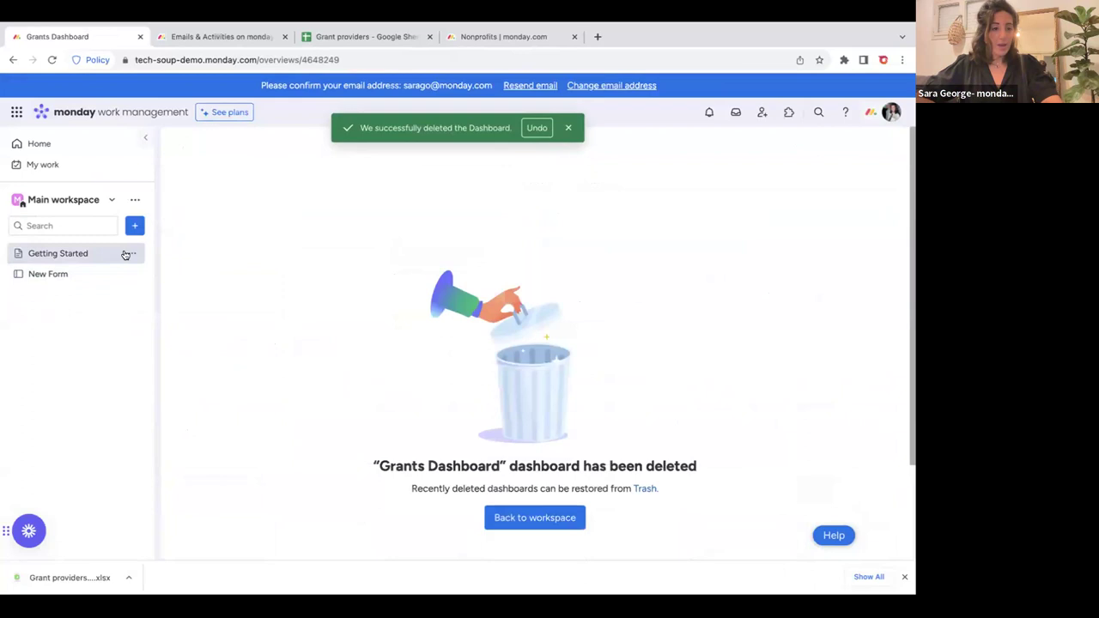
{"action": "left_click", "coordinate": [130, 254]}
{"action": "left_click", "coordinate": [182, 433]}
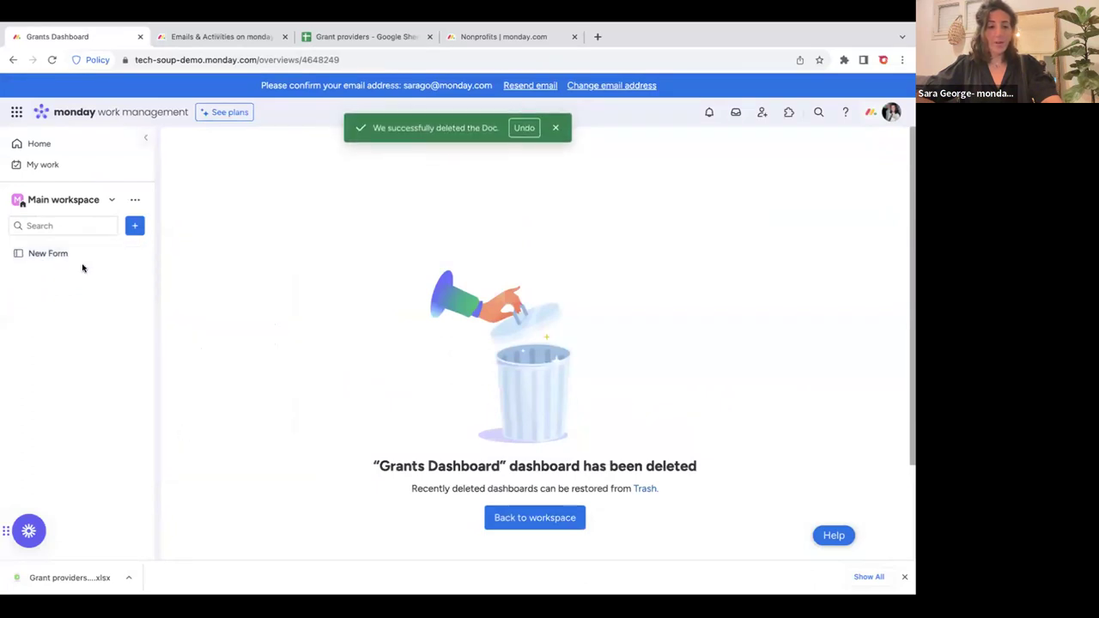
{"action": "left_click", "coordinate": [135, 225]}
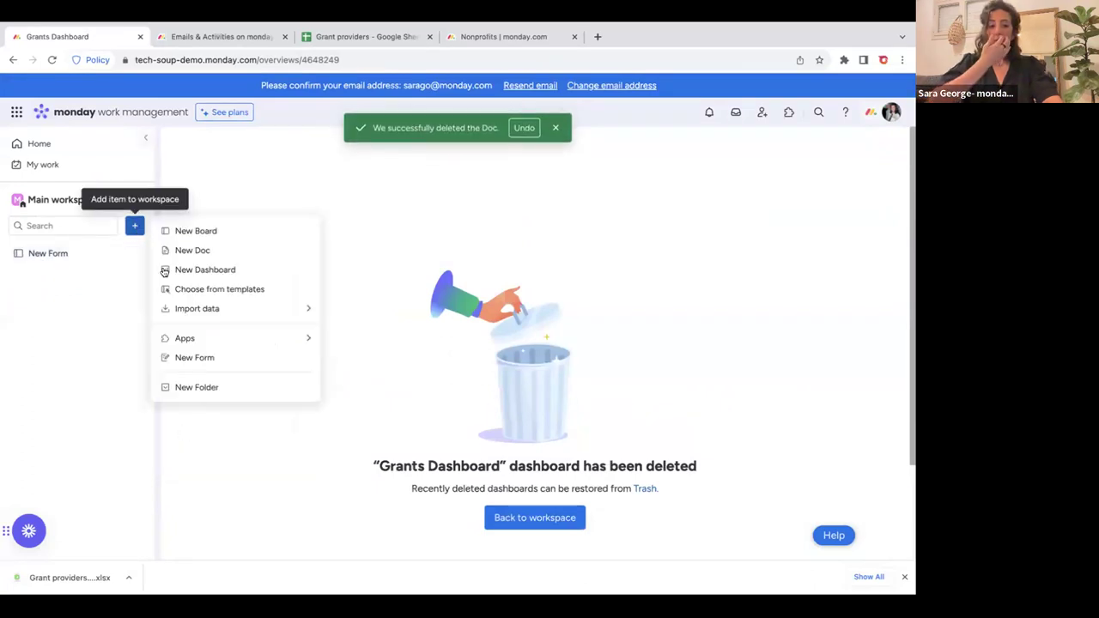
Install the Grants Management template again from the template library.
{"action": "left_click", "coordinate": [229, 291]}
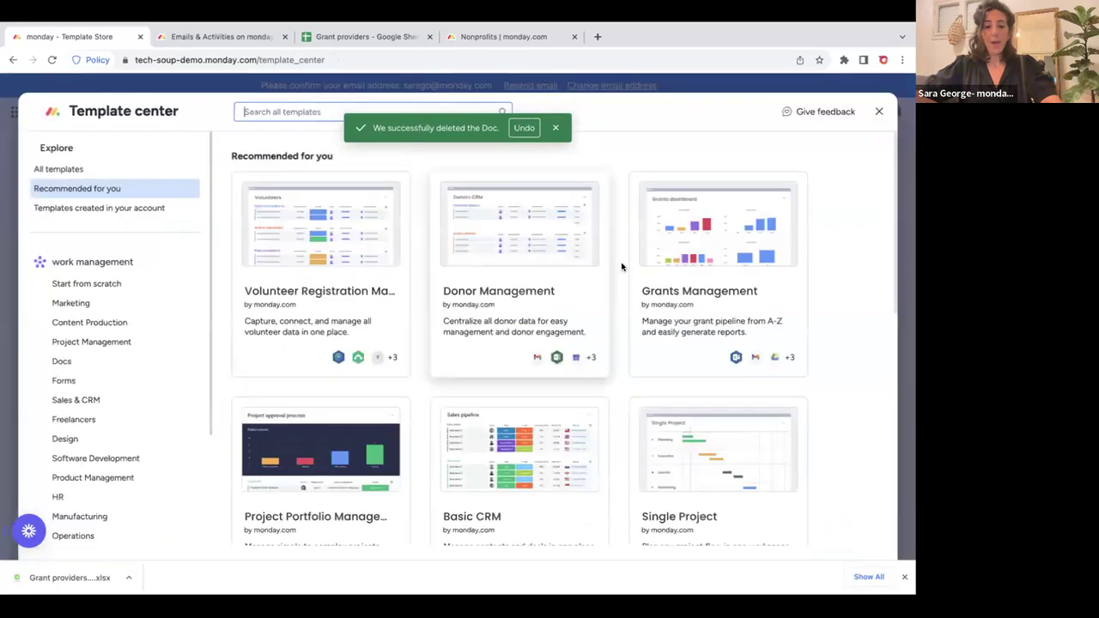
{"action": "left_click", "coordinate": [653, 270]}
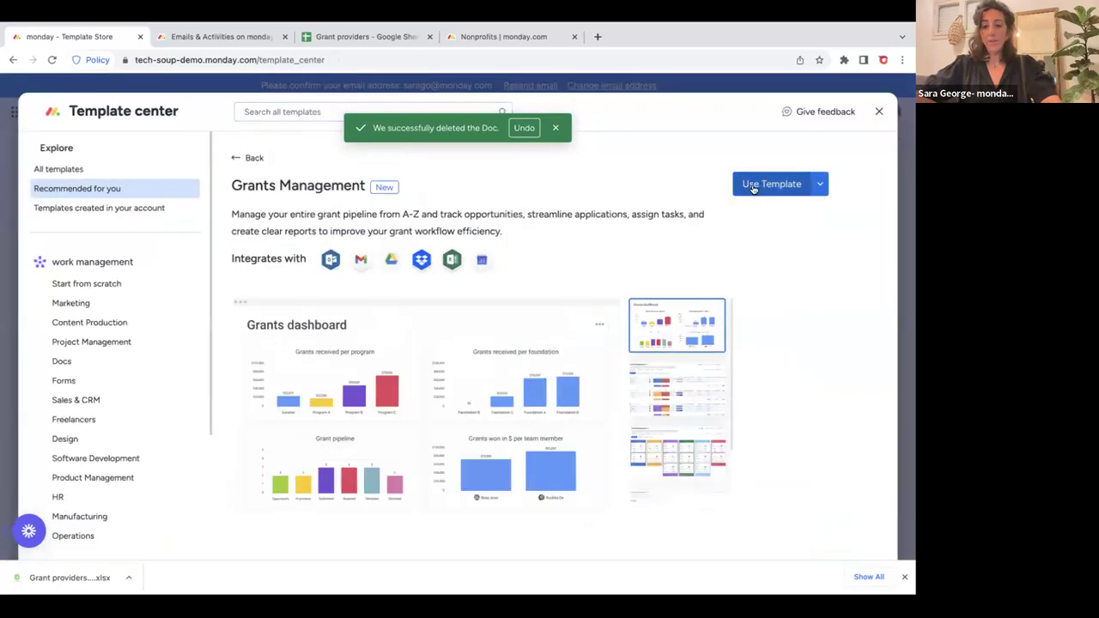
{"action": "left_click", "coordinate": [757, 185]}
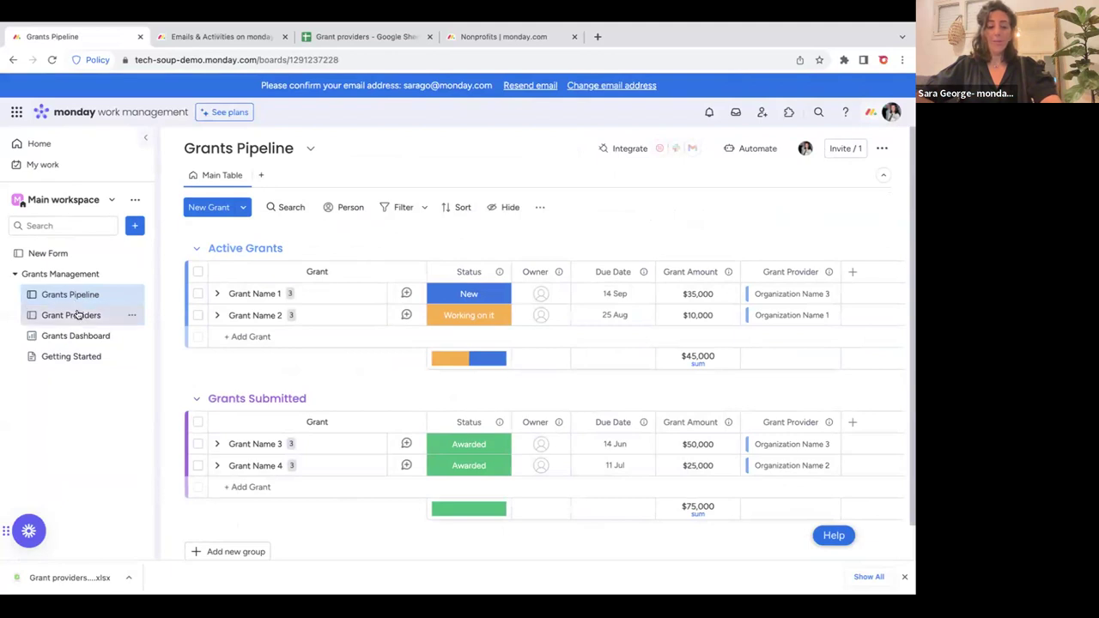
View Grant Providers, Grants Dashboard and Getting Started, toggle the folder, and reopen Grants Pipeline.
{"action": "left_click", "coordinate": [77, 315]}
{"action": "left_click", "coordinate": [75, 336]}
{"action": "left_click", "coordinate": [82, 357]}
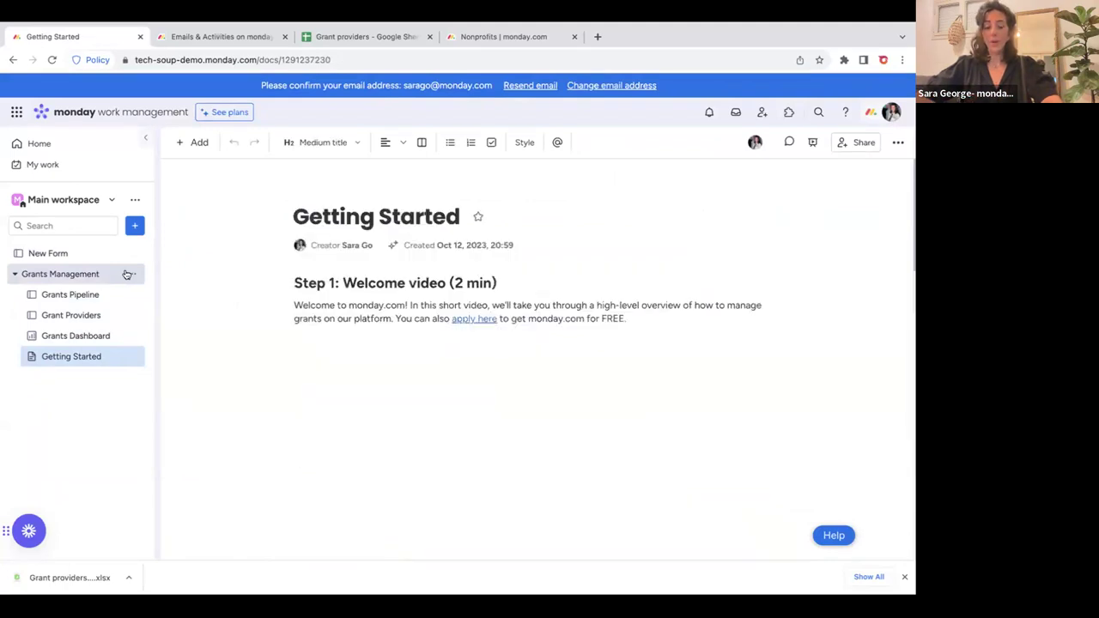
{"action": "left_click", "coordinate": [15, 275]}
{"action": "left_click", "coordinate": [14, 275]}
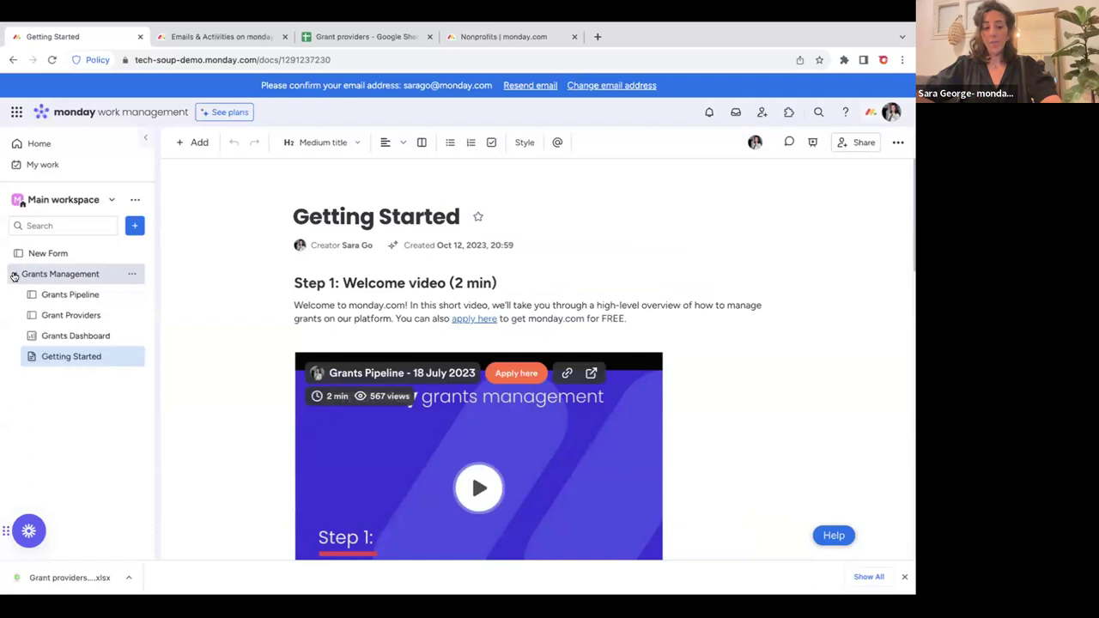
{"action": "left_click", "coordinate": [72, 293]}
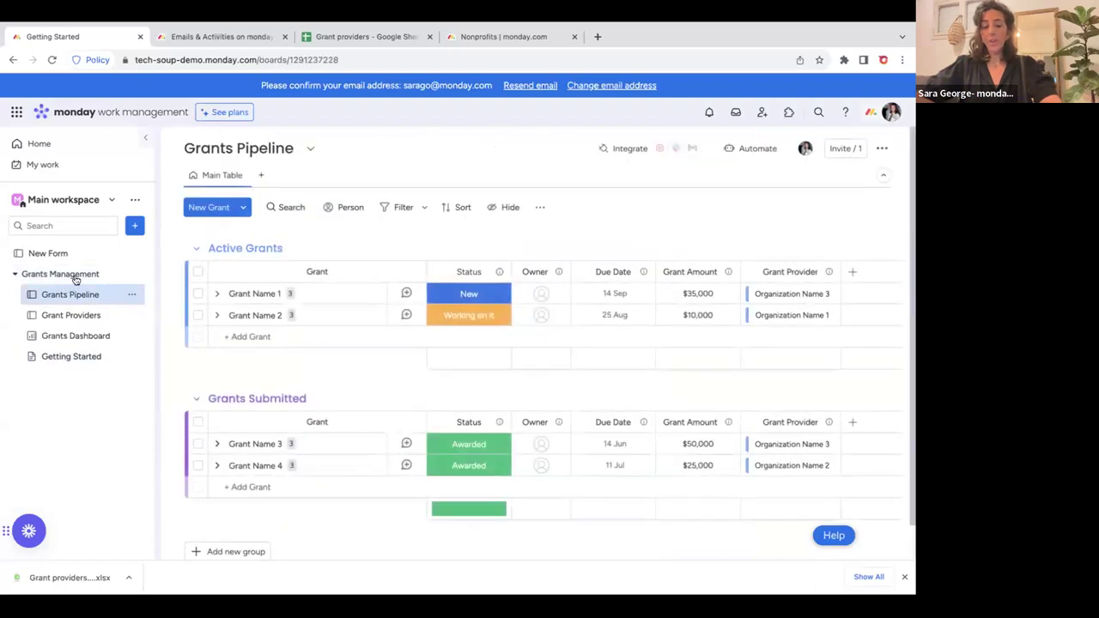
{"action": "left_click", "coordinate": [135, 225]}
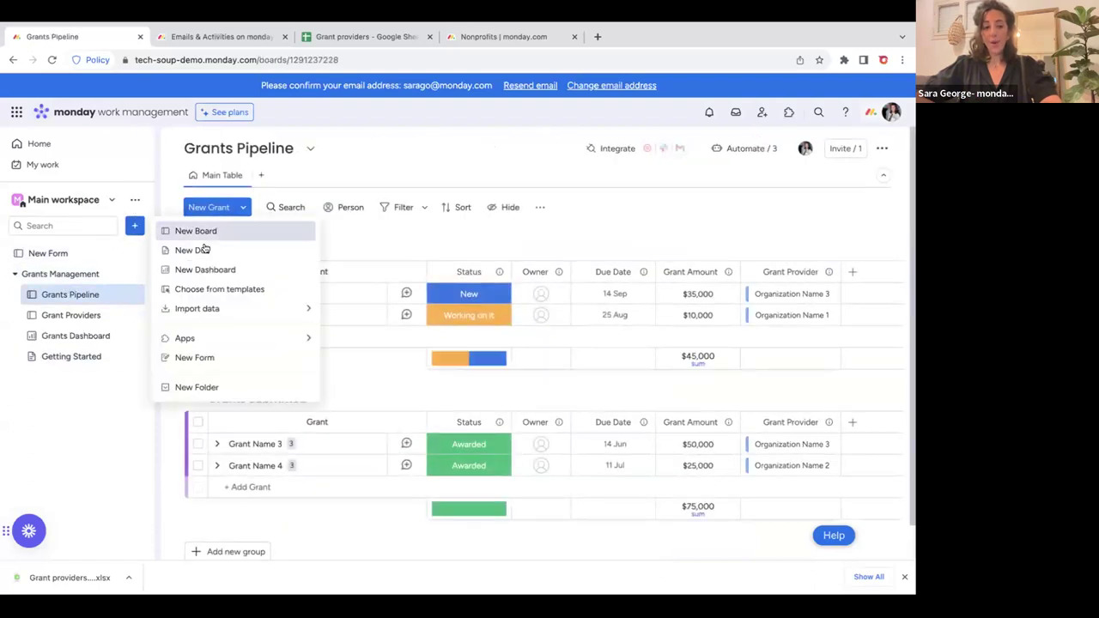
{"action": "left_click", "coordinate": [246, 289]}
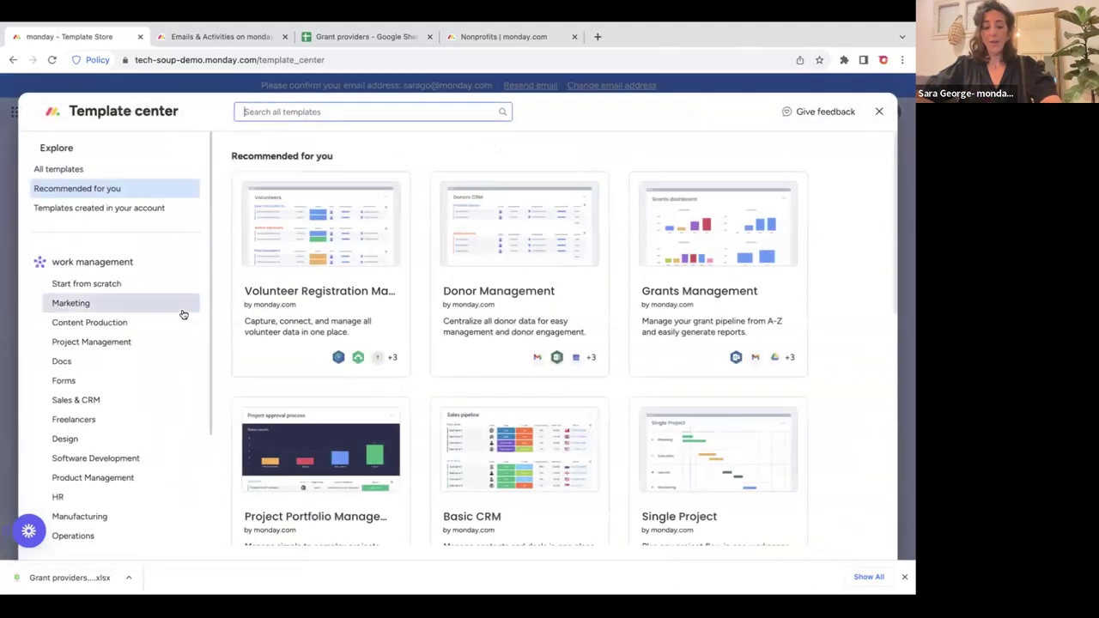
{"action": "scroll", "coordinate": [183, 315], "scroll_direction": "down", "scroll_amount": 4}
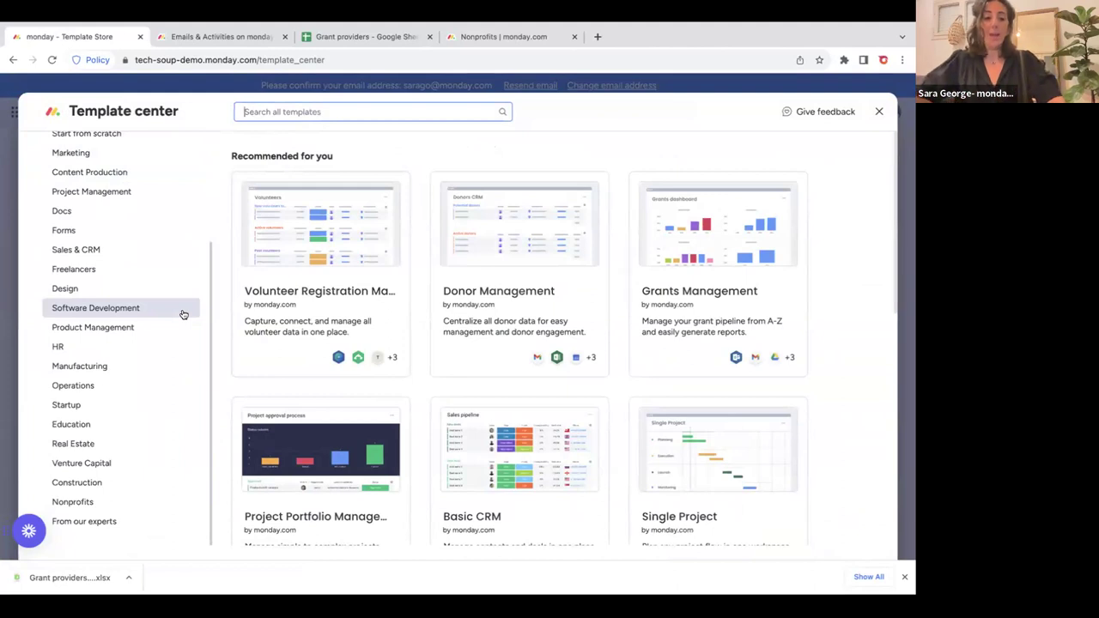
{"action": "scroll", "coordinate": [183, 315], "scroll_direction": "up", "scroll_amount": 4}
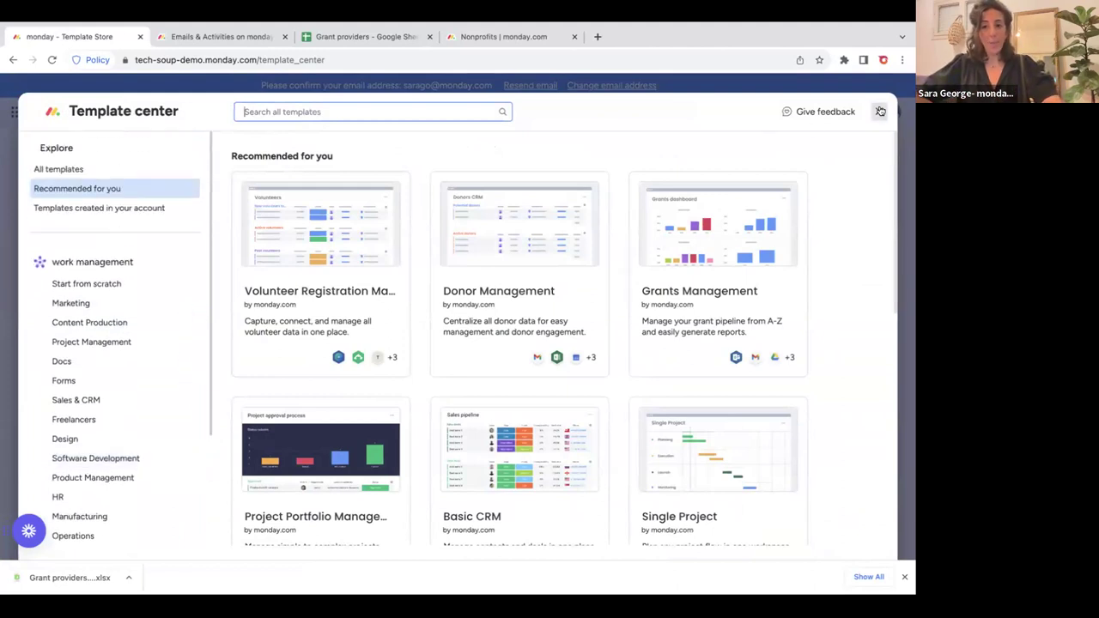
{"action": "left_click", "coordinate": [880, 112]}
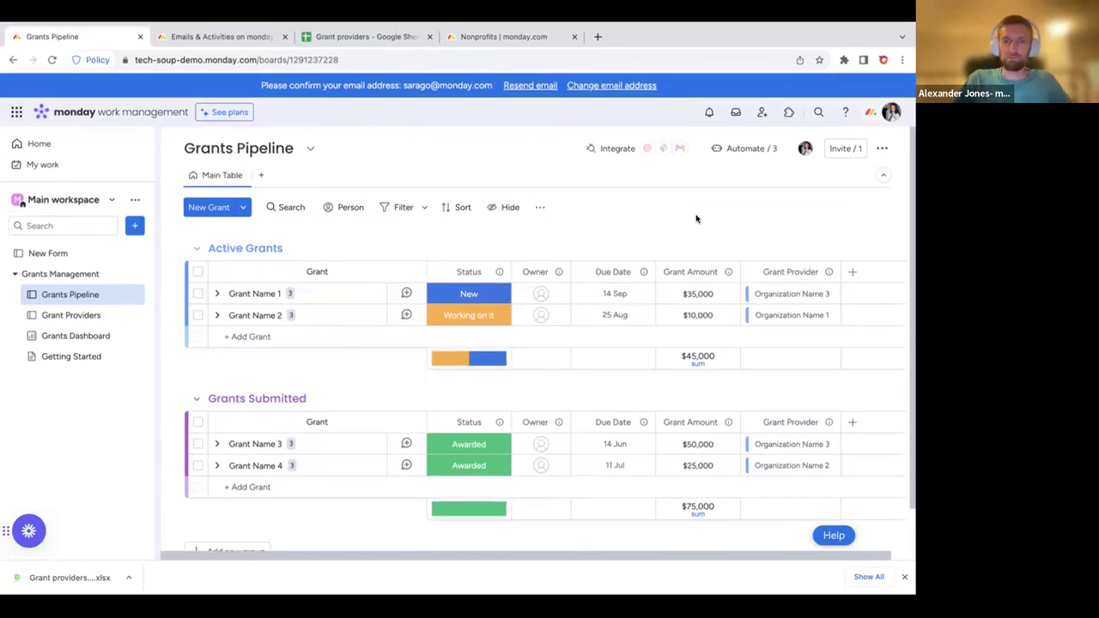
Export the Grants Pipeline board to Excel with subitems included.
{"action": "left_click", "coordinate": [903, 577]}
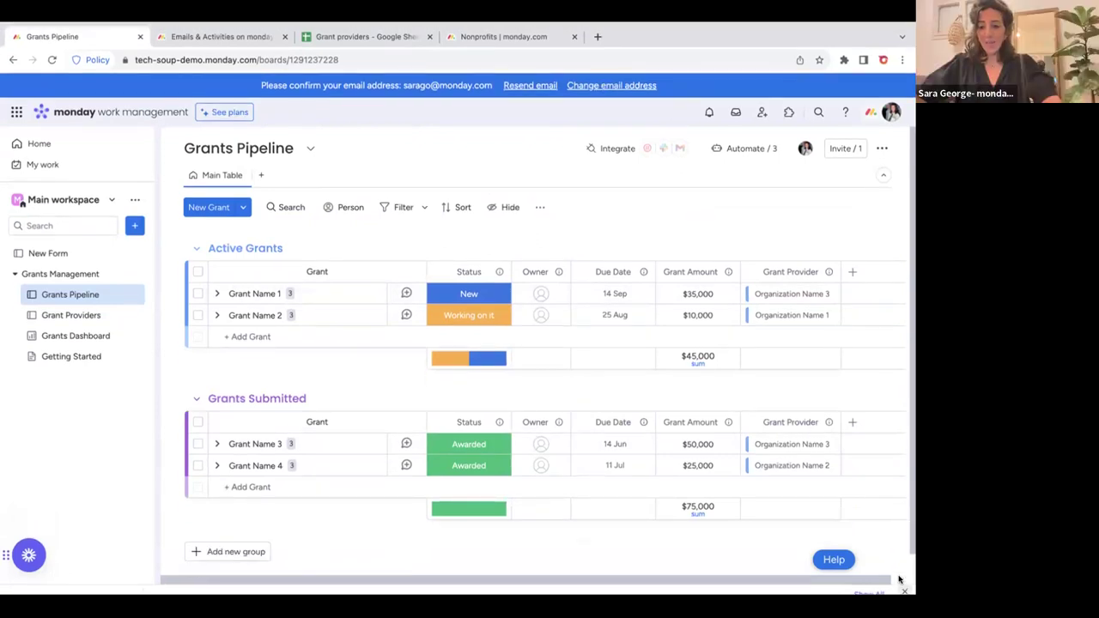
{"action": "left_click", "coordinate": [882, 148]}
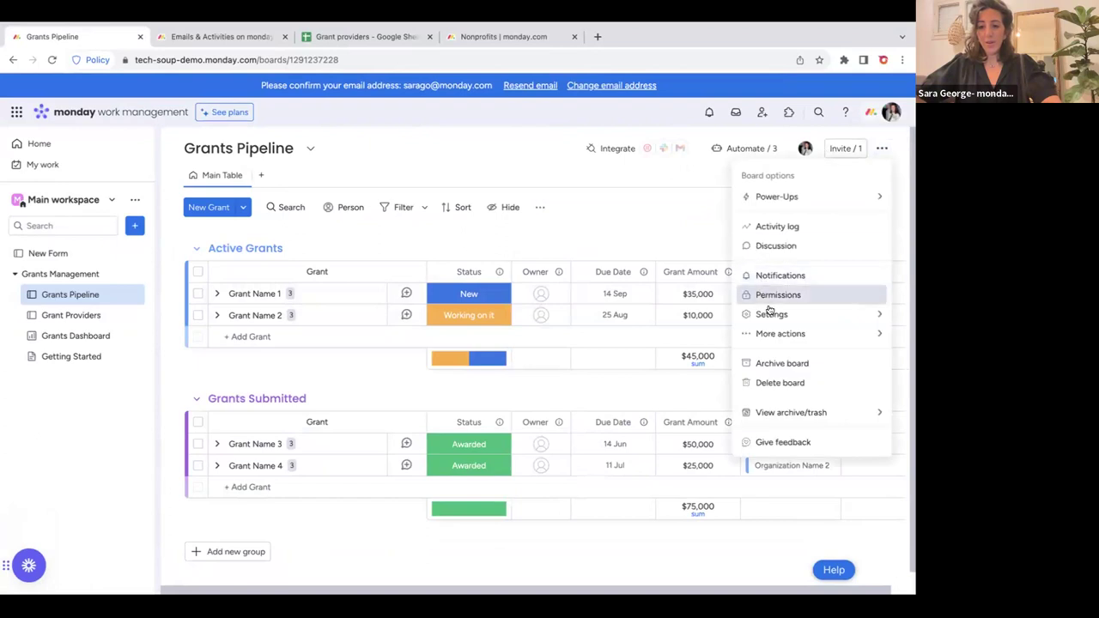
{"action": "mouse_move", "coordinate": [775, 334]}
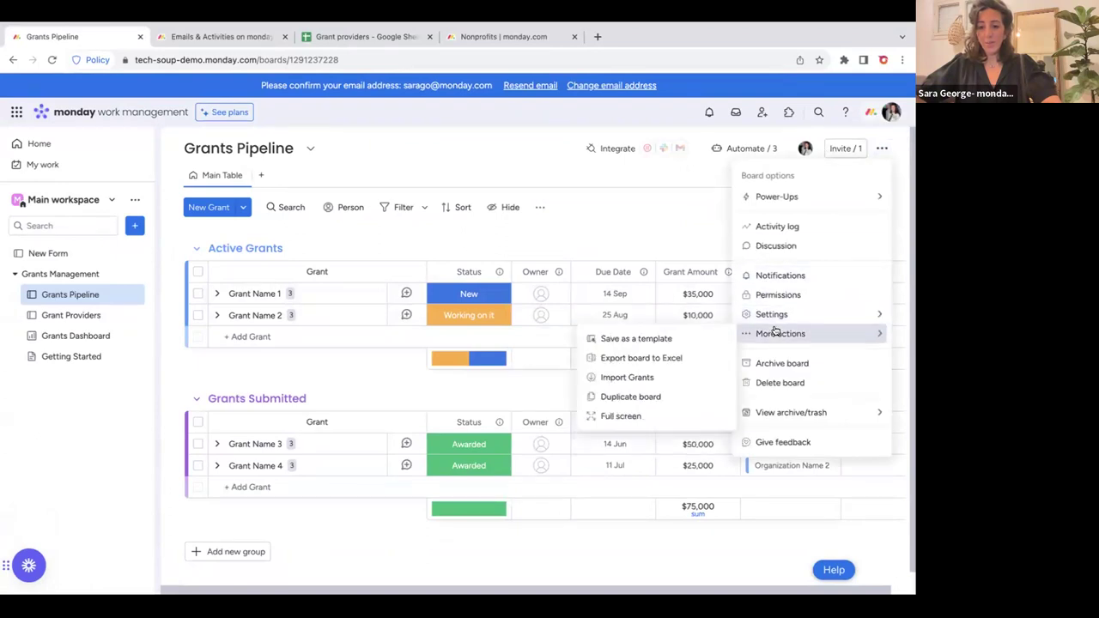
{"action": "left_click", "coordinate": [630, 360]}
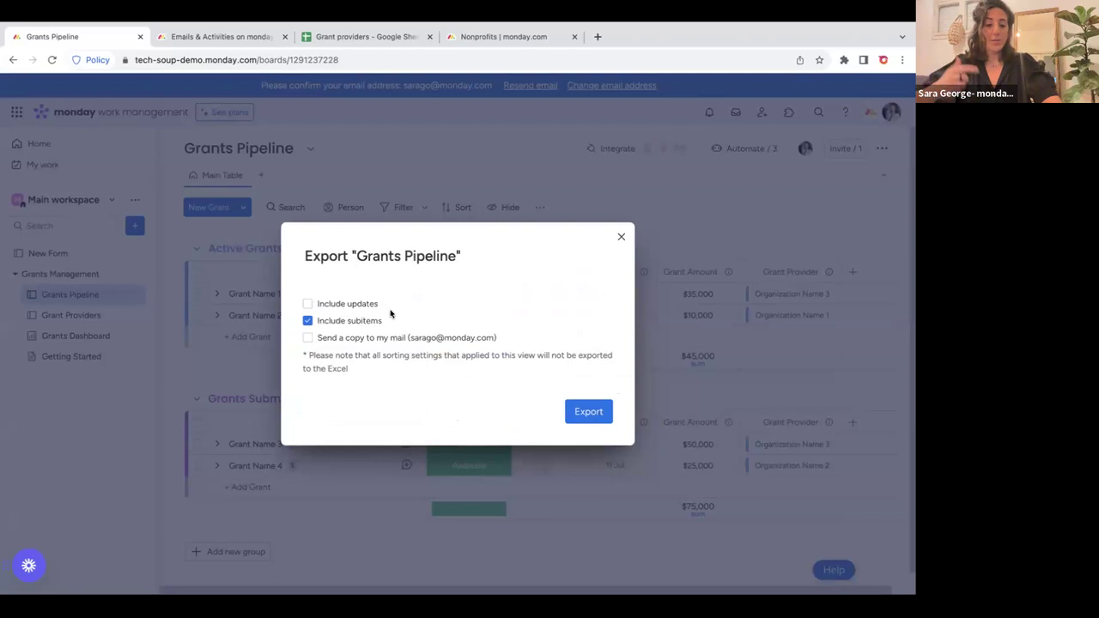
{"action": "left_click", "coordinate": [593, 413]}
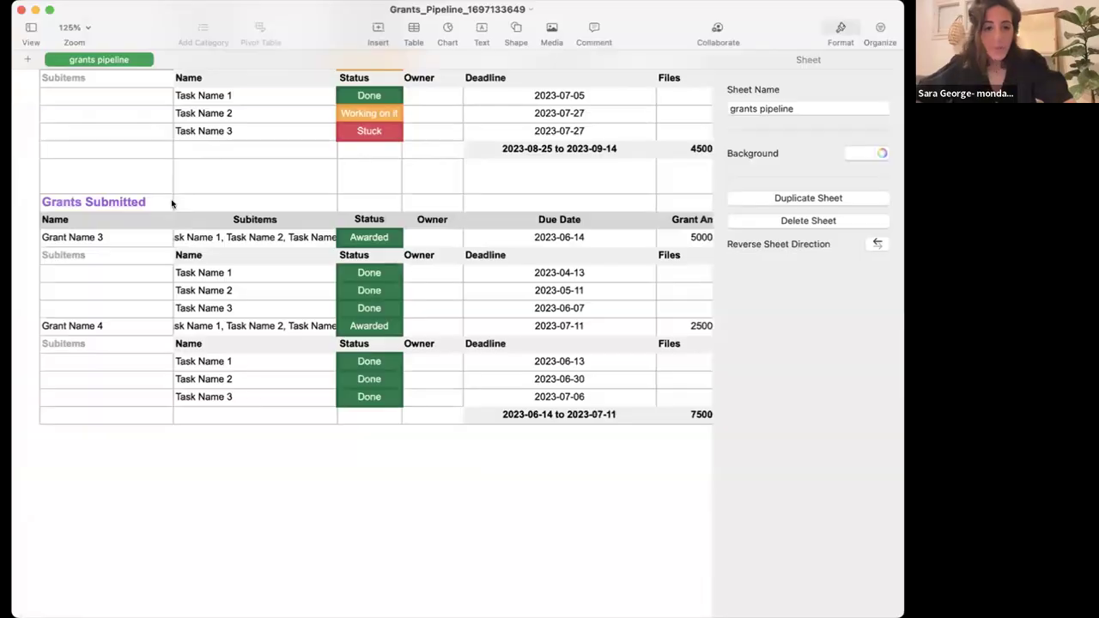
Scroll through the exported Grants_Pipeline sheet in Numbers to check its columns and subitems.
{"action": "scroll", "coordinate": [368, 319], "scroll_direction": "up", "scroll_amount": 4}
{"action": "scroll", "coordinate": [365, 319], "scroll_direction": "right", "scroll_amount": 5}
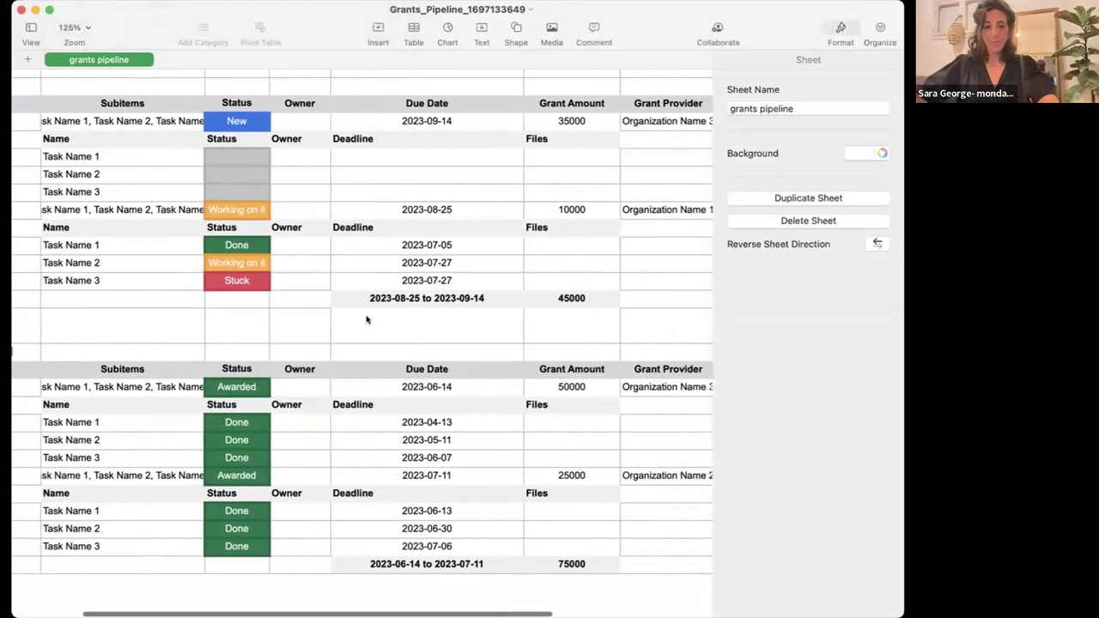
{"action": "scroll", "coordinate": [366, 320], "scroll_direction": "left", "scroll_amount": 5}
{"action": "scroll", "coordinate": [366, 319], "scroll_direction": "up", "scroll_amount": 2}
{"action": "scroll", "coordinate": [366, 318], "scroll_direction": "right", "scroll_amount": 5}
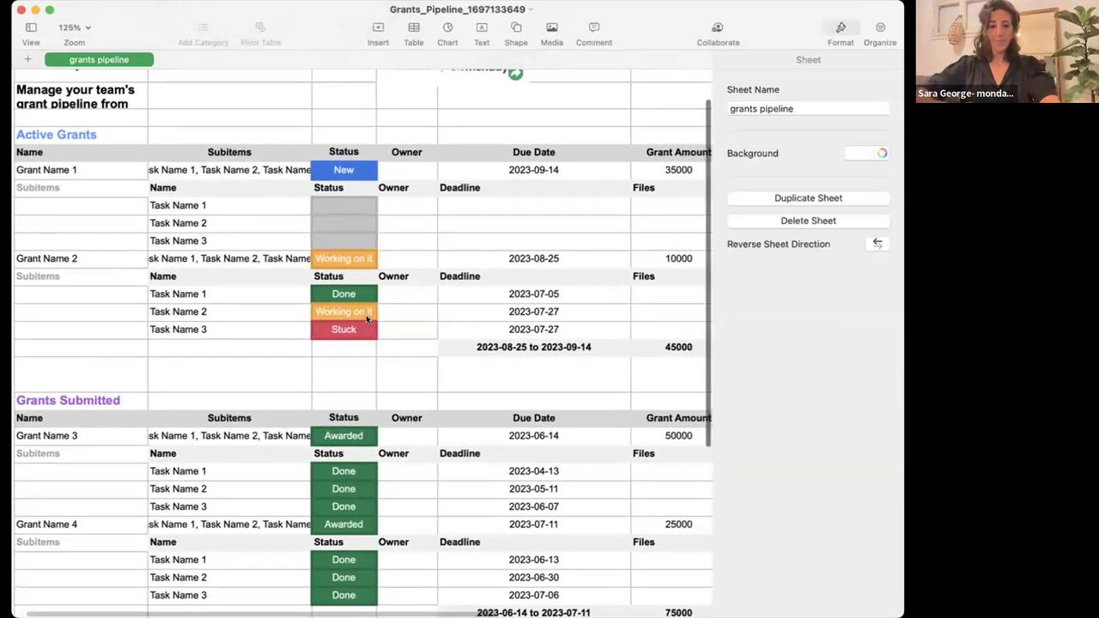
{"action": "scroll", "coordinate": [461, 197], "scroll_direction": "left", "scroll_amount": 5}
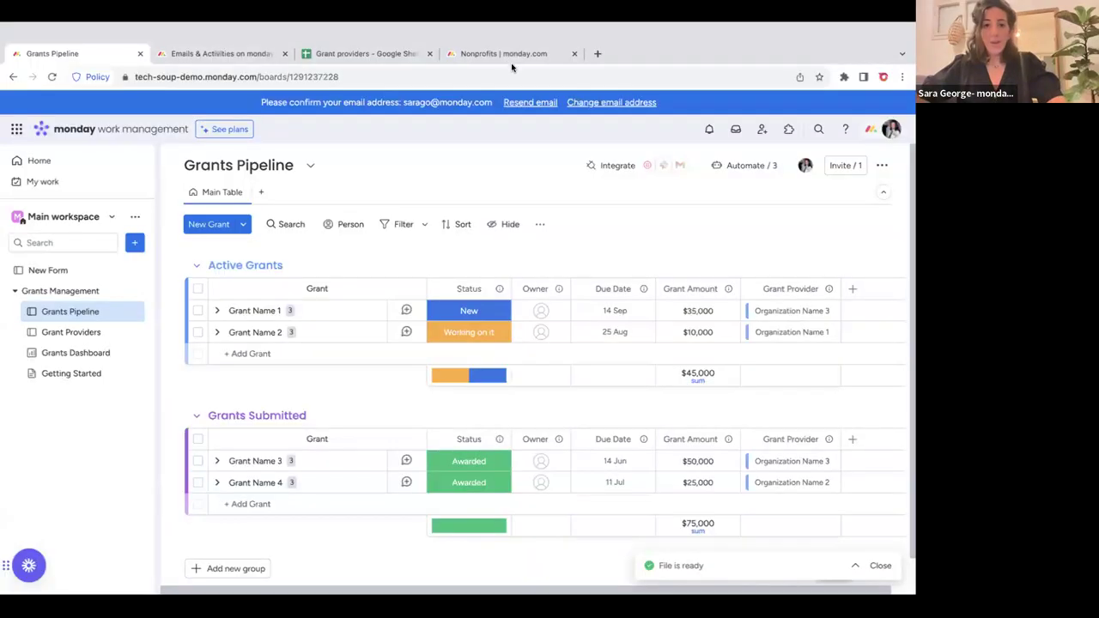
Switch to the Nonprofits | monday.com tab and view the Eligibility guidelines page.
{"action": "left_click", "coordinate": [487, 36]}
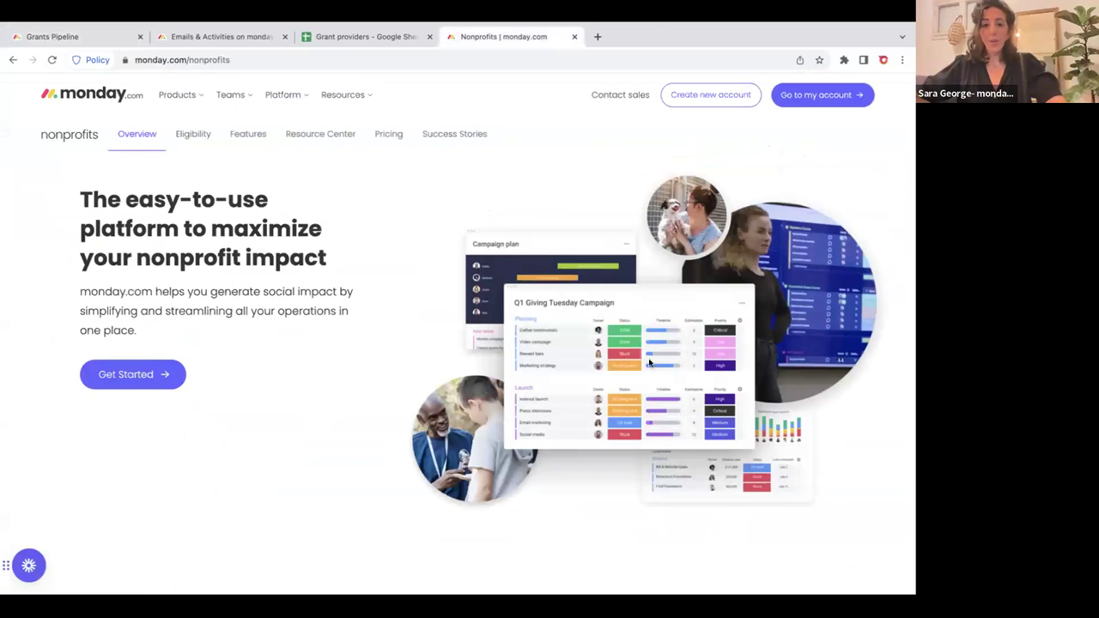
{"action": "left_click", "coordinate": [195, 138]}
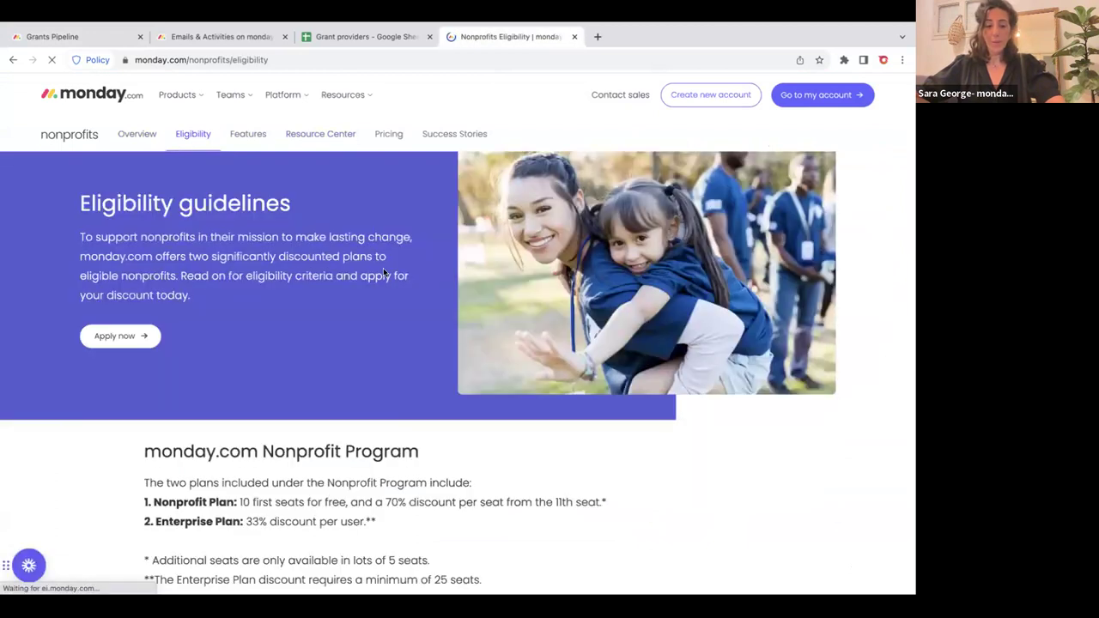
{"action": "scroll", "coordinate": [326, 313], "scroll_direction": "down", "scroll_amount": 6}
{"action": "scroll", "coordinate": [326, 313], "scroll_direction": "up", "scroll_amount": 5}
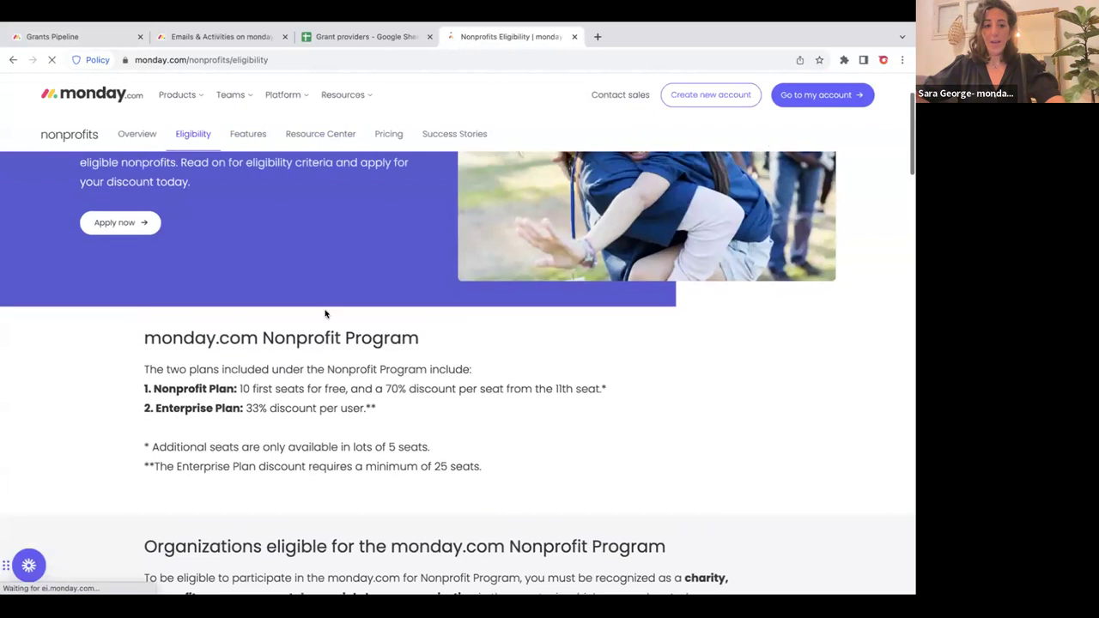
{"action": "scroll", "coordinate": [325, 312], "scroll_direction": "up", "scroll_amount": 2}
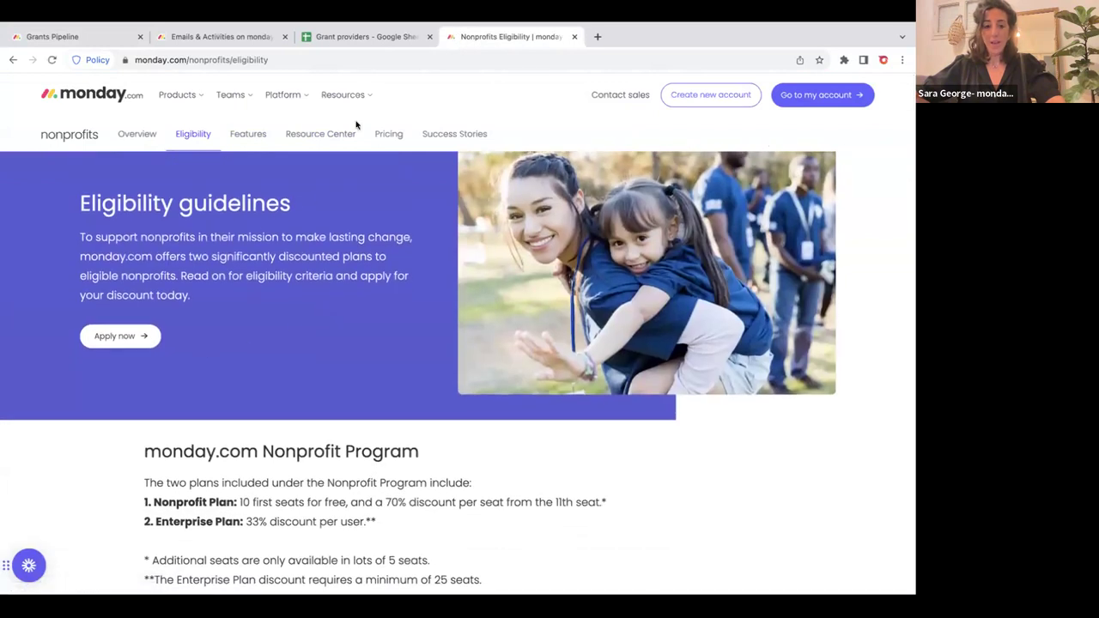